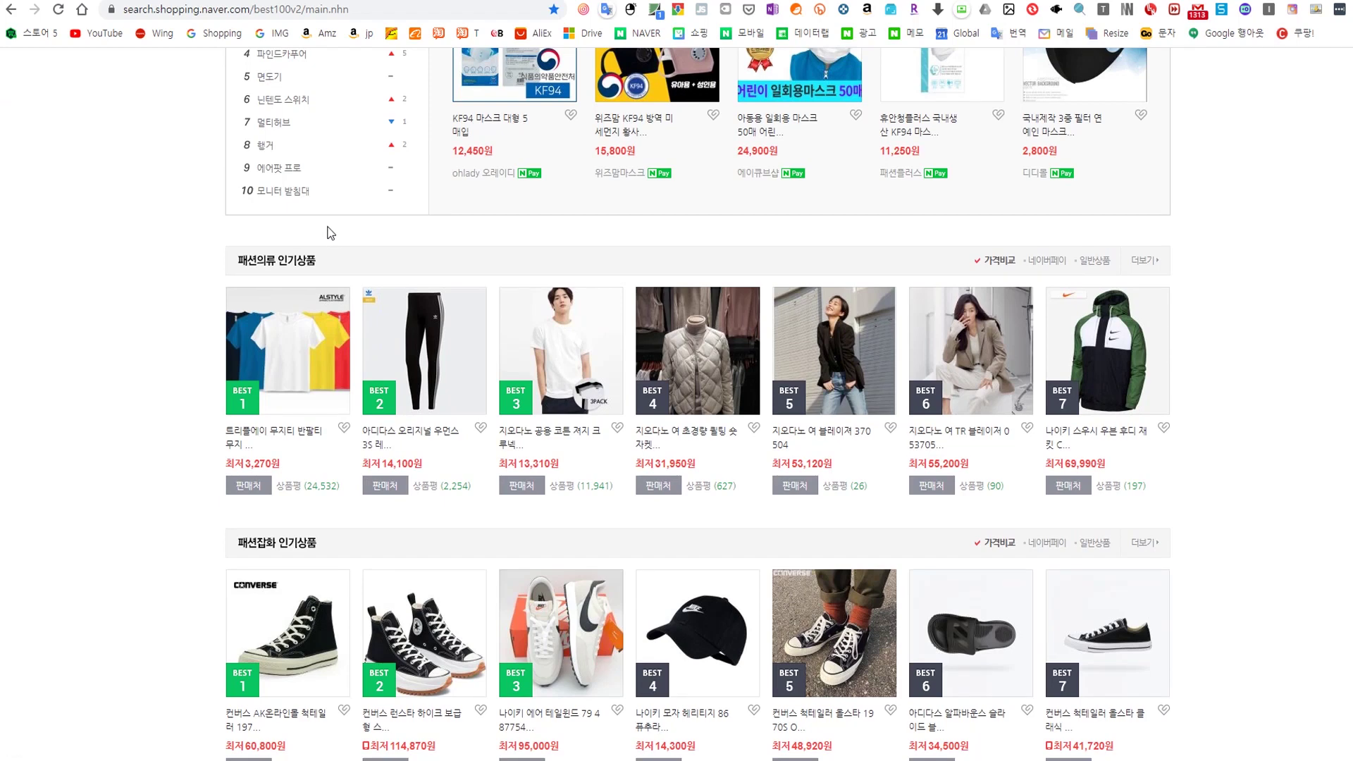
# - Browse the Naver best 100 categories and open the second-ranked women's fashion item, the Adidas Originals 3S leggings tights CE2441
pyautogui.scroll(-2, 289, 276)
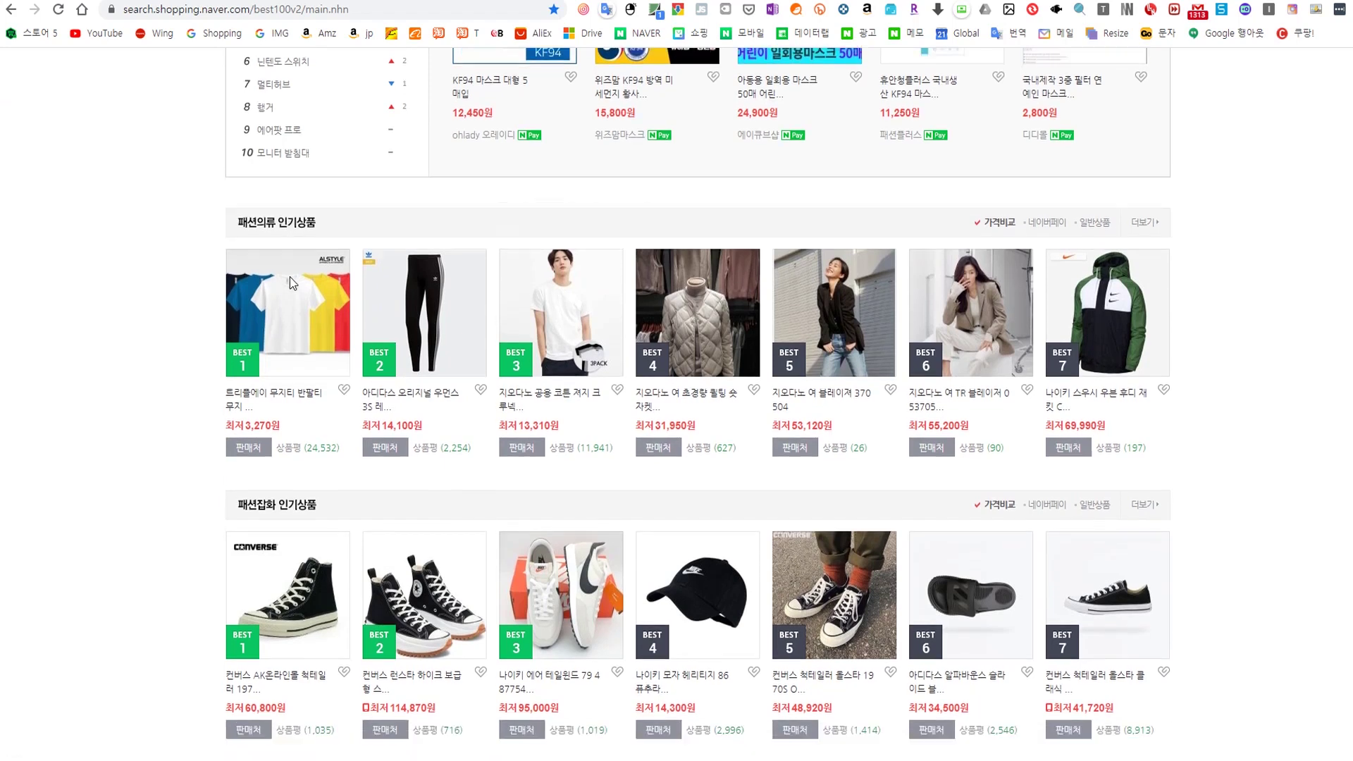
pyautogui.scroll(-6, 290, 407)
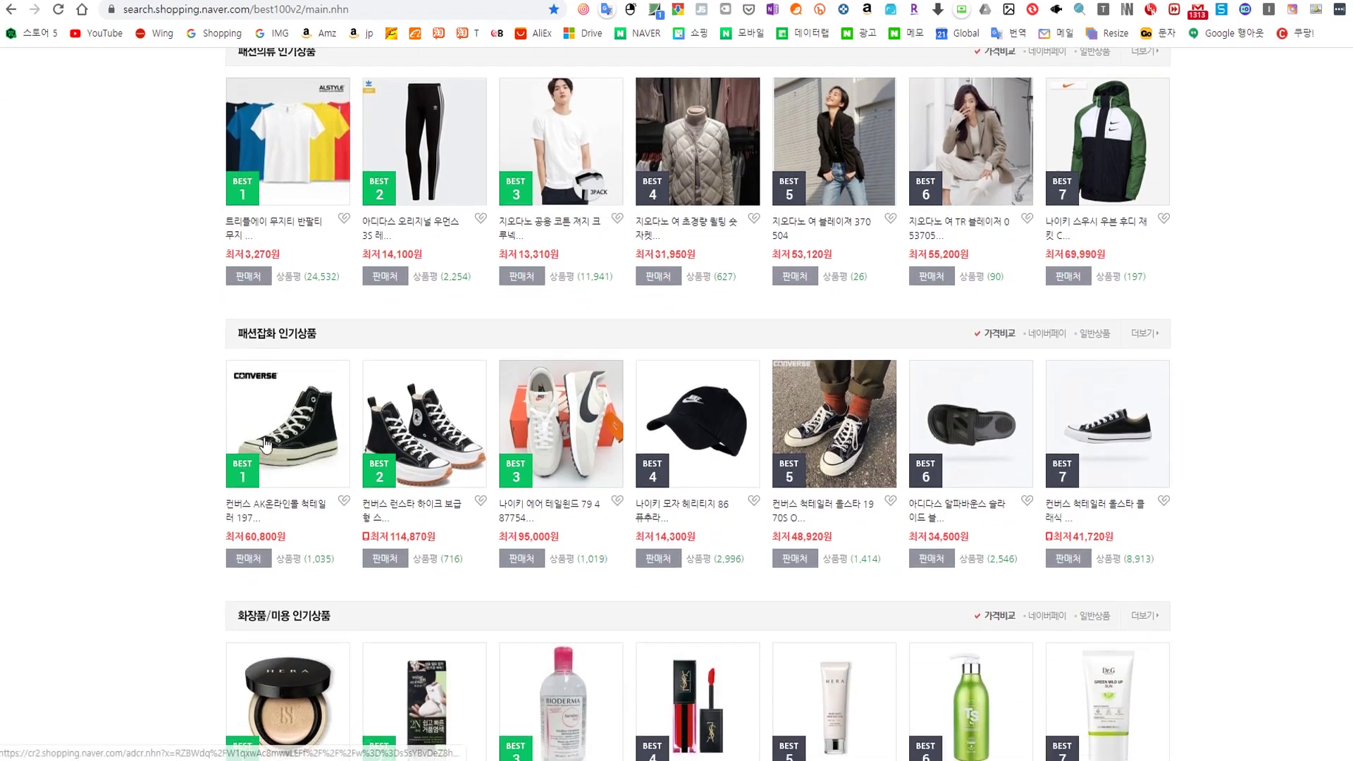
pyautogui.scroll(-6, 233, 625)
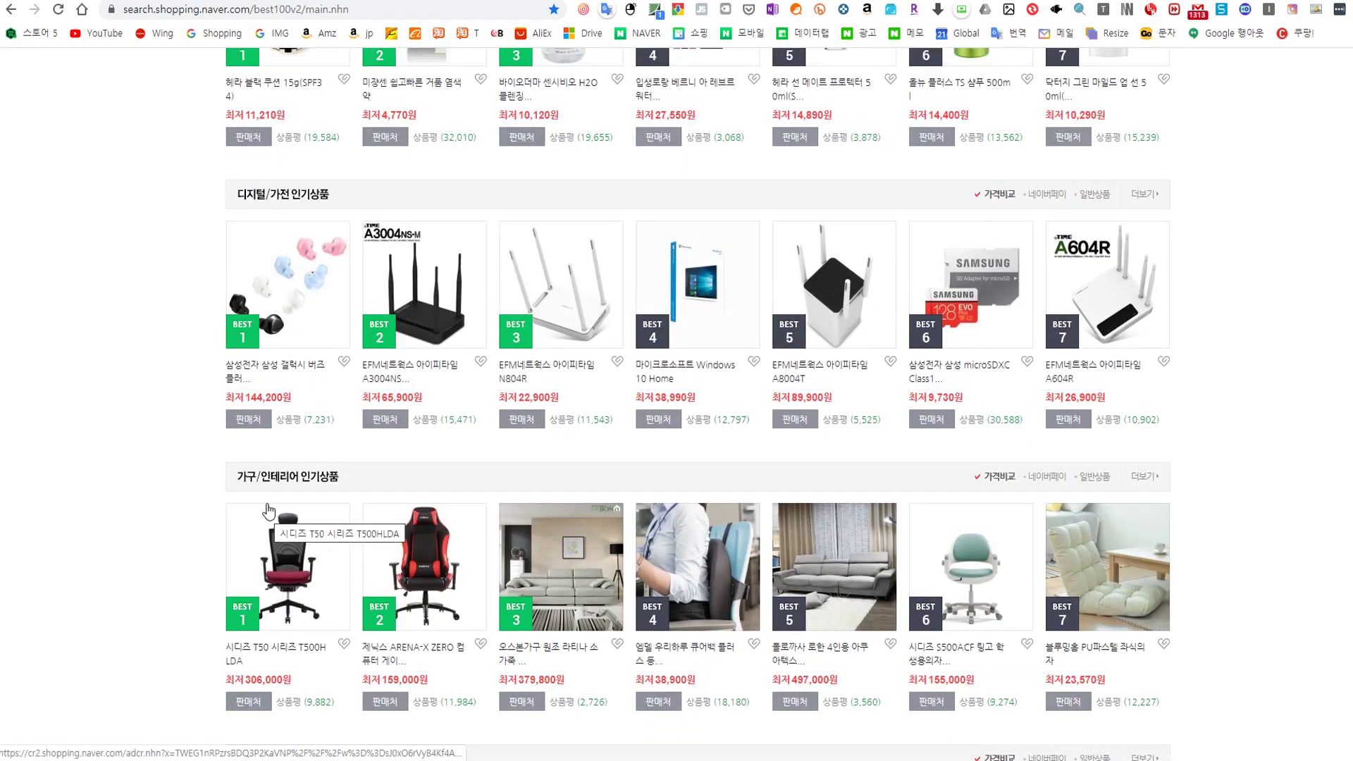
pyautogui.scroll(6, 301, 428)
pyautogui.scroll(6, 301, 428)
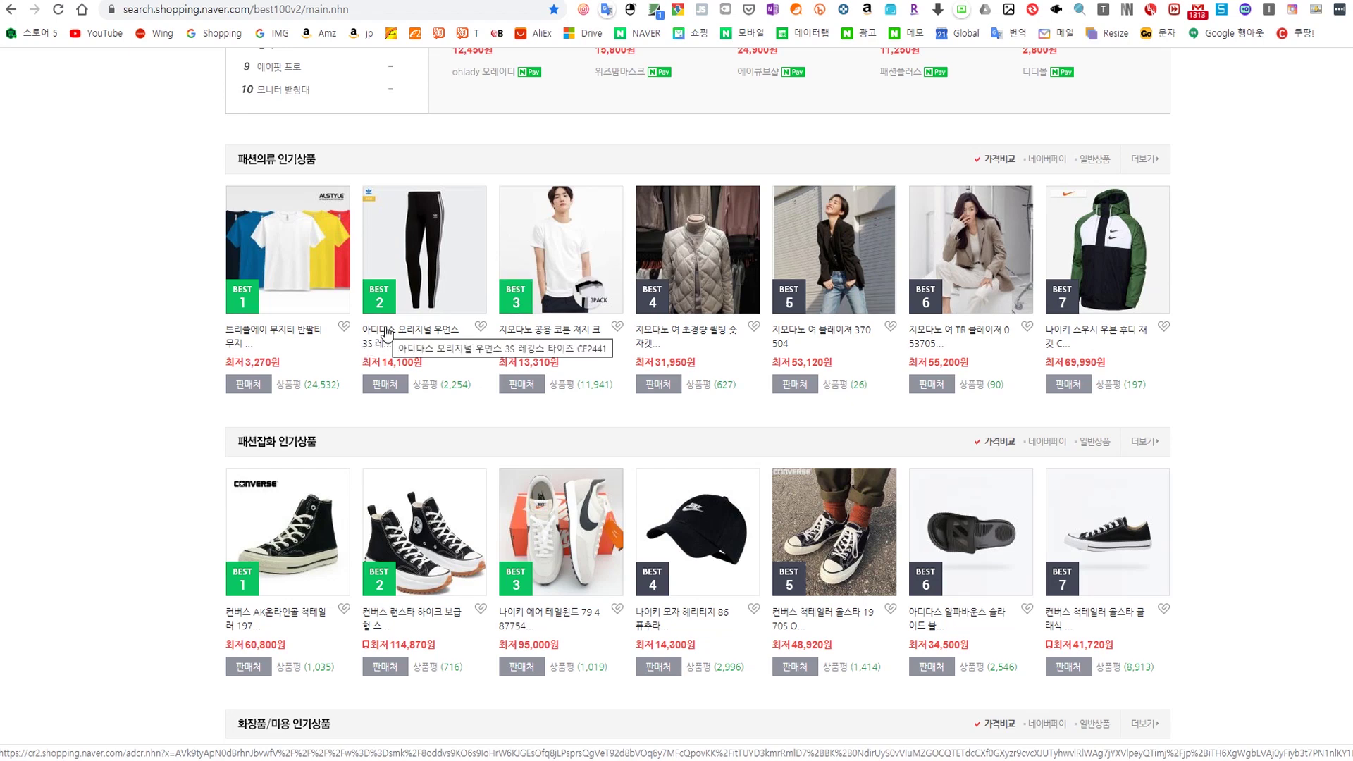
pyautogui.click(441, 256)
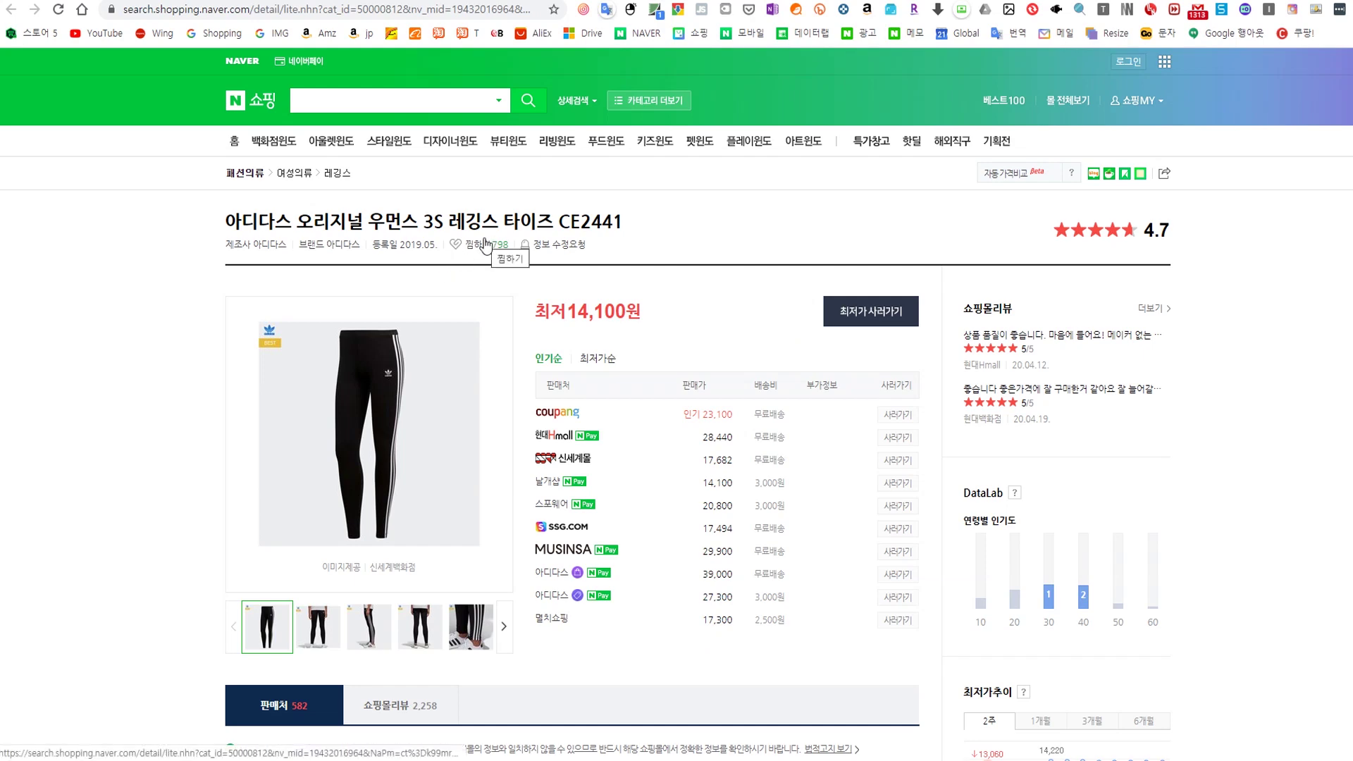
# - Copy the leggings' full Korean product title, translate it into English in Google Translate, and copy the translation
pyautogui.scroll(-5, 582, 298)
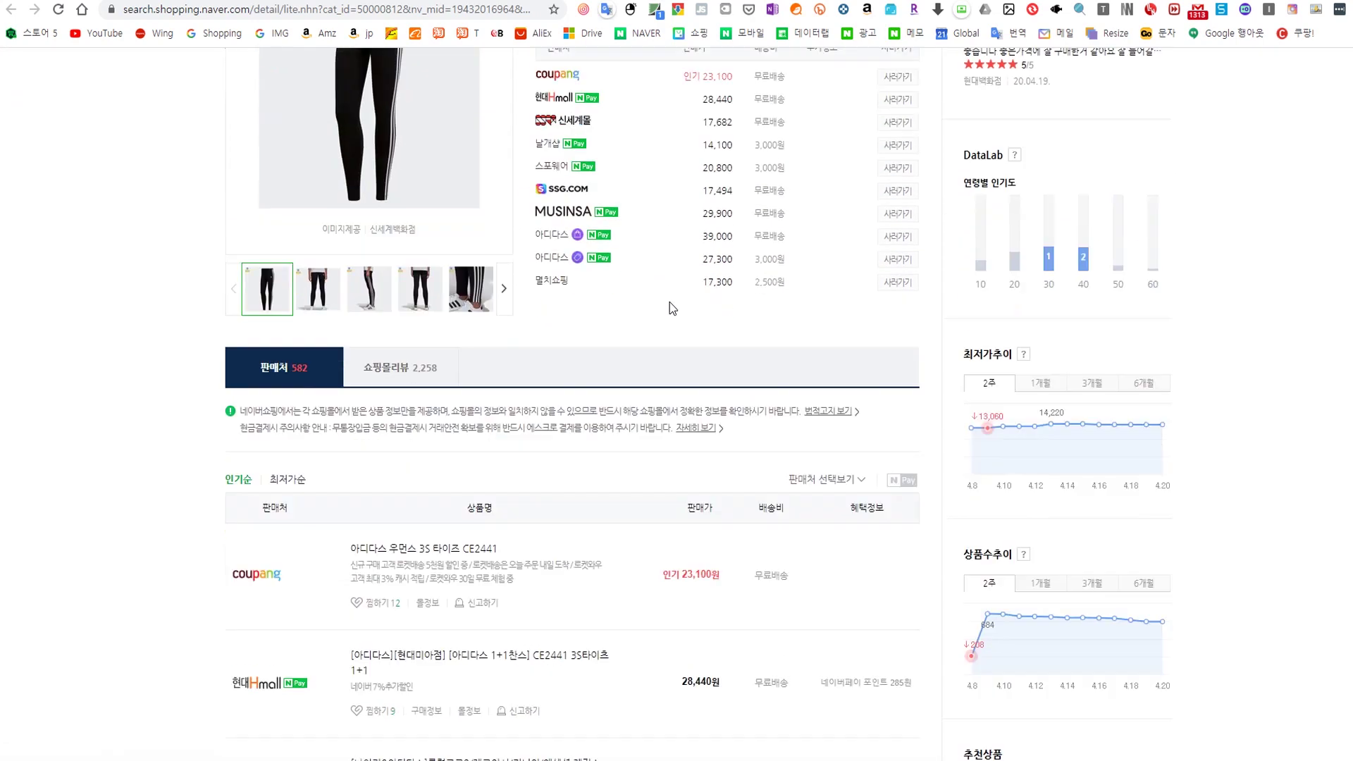
pyautogui.scroll(5, 670, 307)
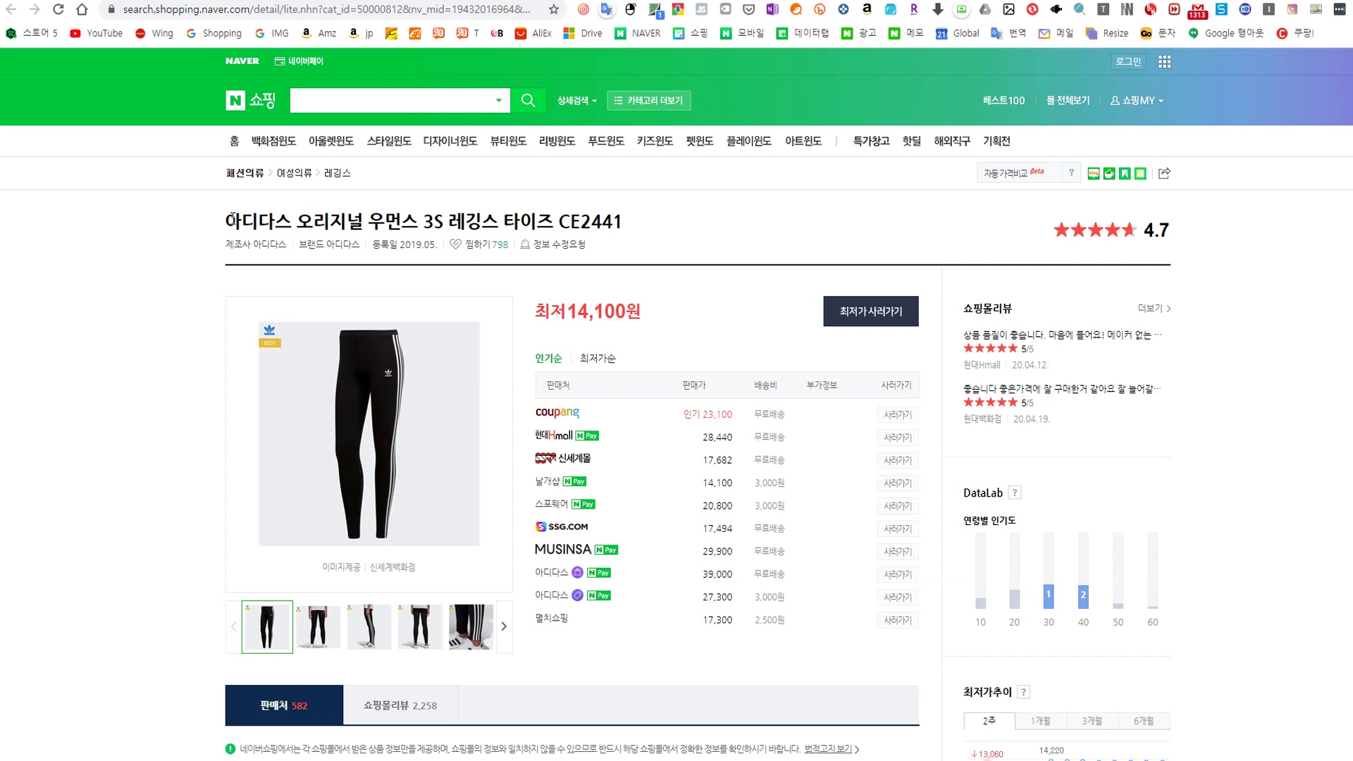
pyautogui.moveTo(228, 216); pyautogui.dragTo(624, 222)
pyautogui.hotkey('ctrl', 'c')
pyautogui.hotkey('ctrl', 'Tab')
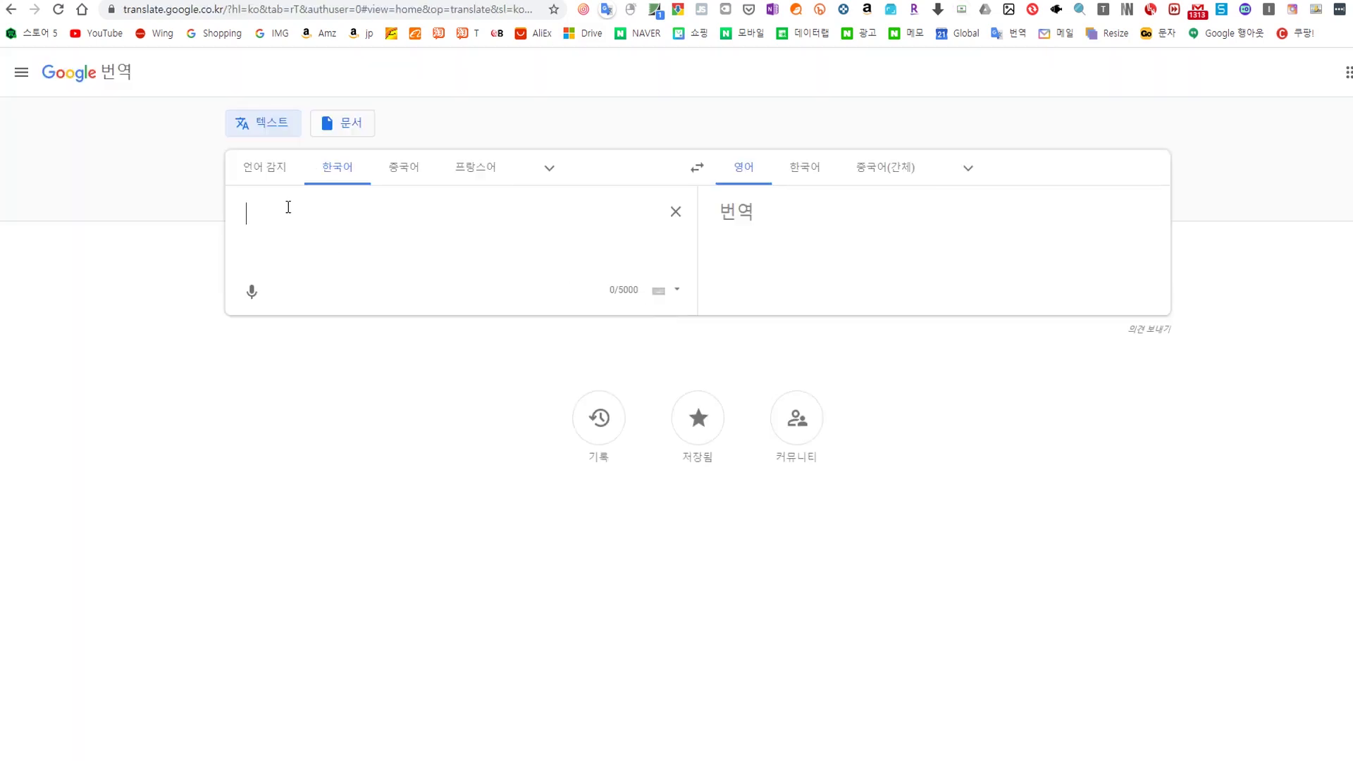
pyautogui.hotkey('ctrl', 'v')
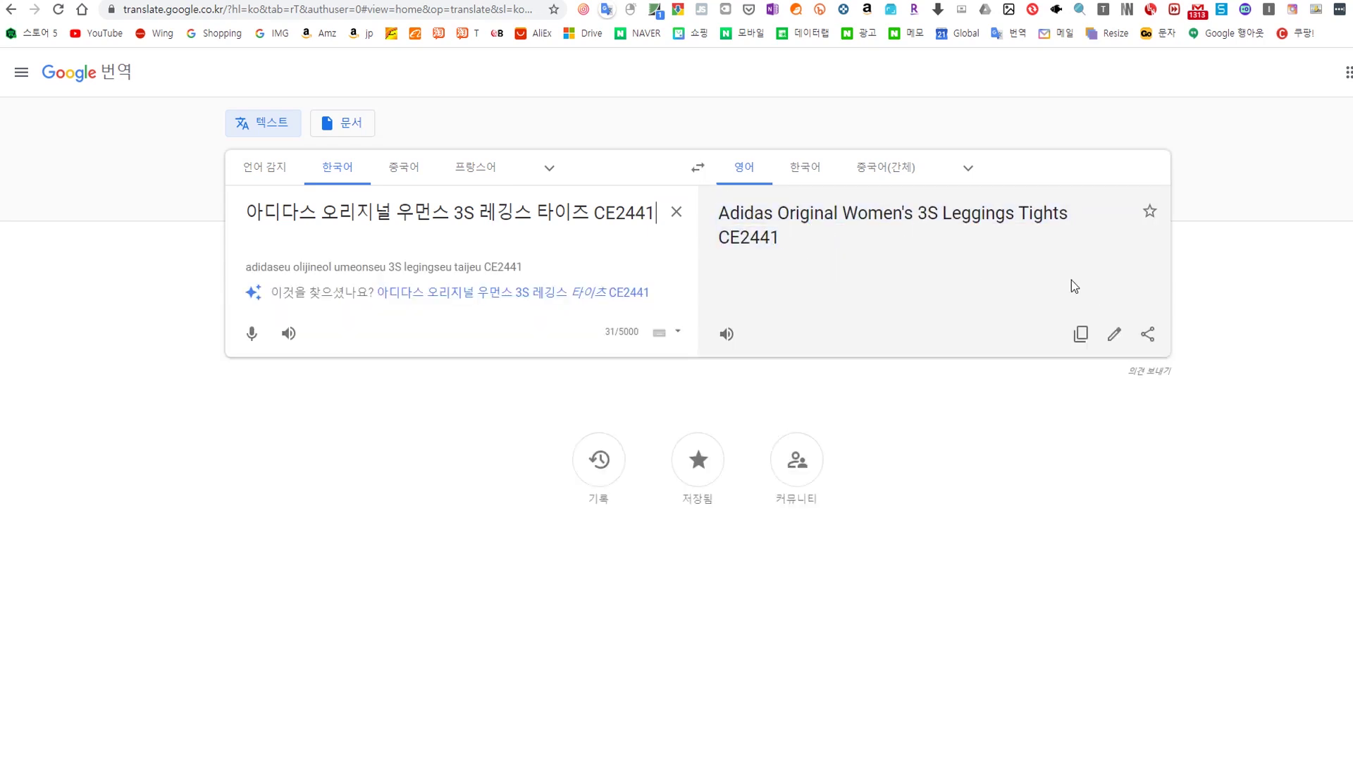
pyautogui.click(1082, 334)
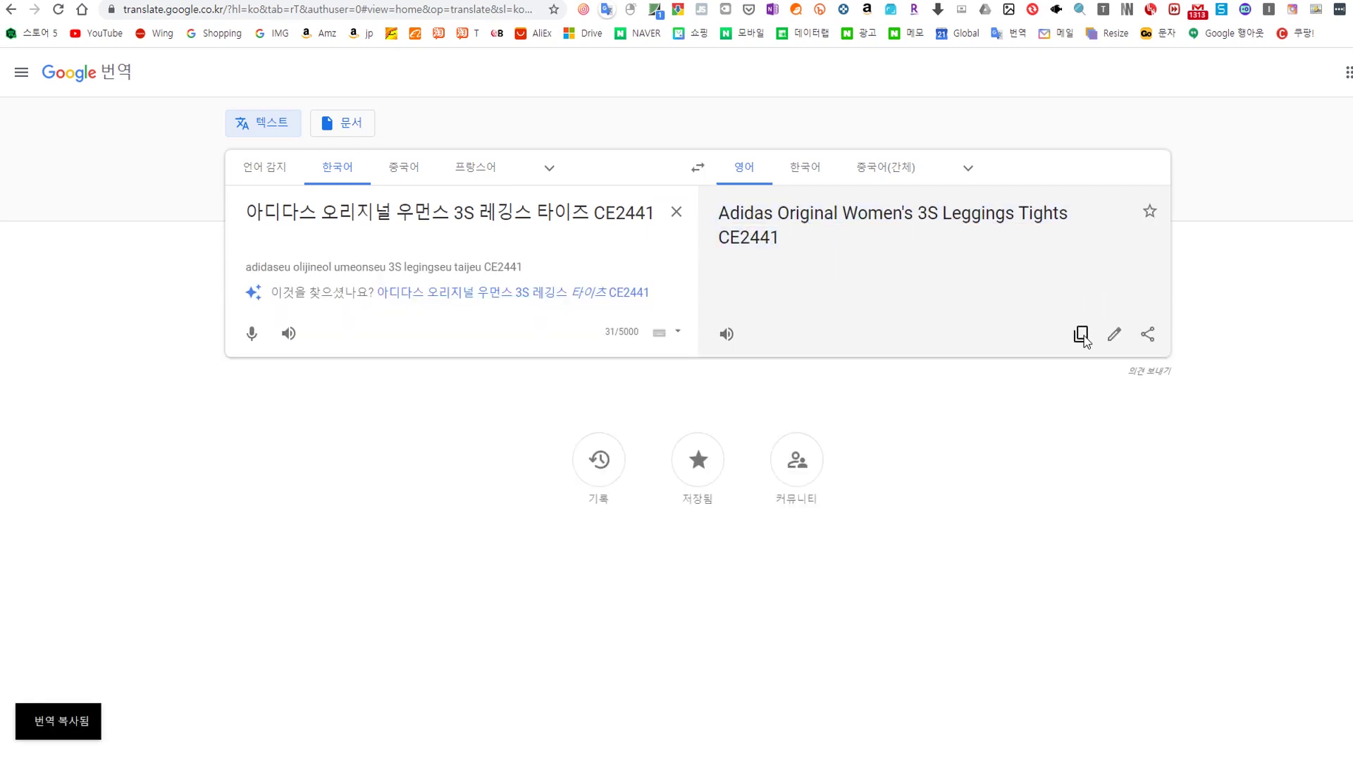
# - Search Amazon for "Adidas Women's 3S Leggings Tights", using the translated title without the word Original and the model number CE2441
pyautogui.click(473, 108)
pyautogui.hotkey('ctrl', 'v')
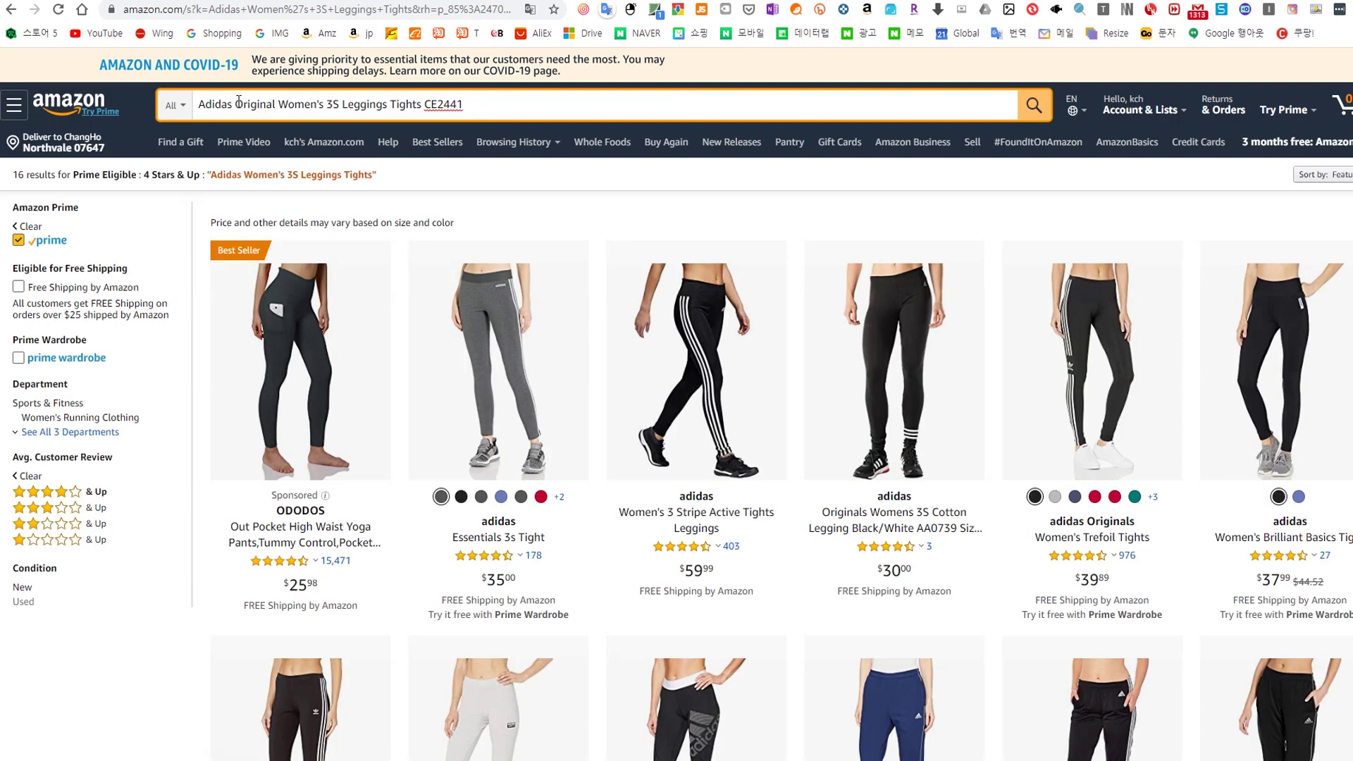
pyautogui.moveTo(236, 102); pyautogui.dragTo(278, 104)
pyautogui.press('BackSpace')
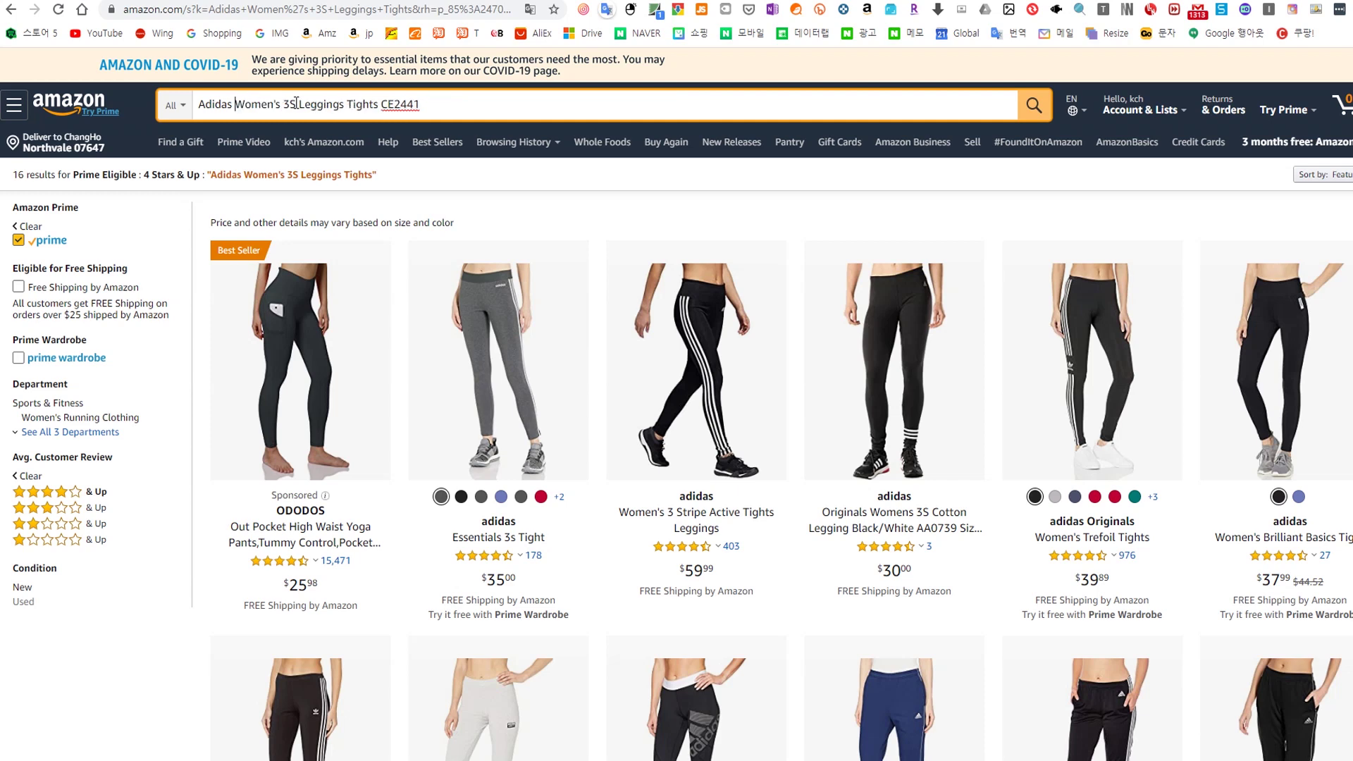
pyautogui.press('BackSpace')
pyautogui.press('BackSpace')
pyautogui.press('BackSpace')
pyautogui.press('BackSpace')
pyautogui.press('BackSpace')
pyautogui.press('BackSpace')
pyautogui.press('BackSpace')
pyautogui.press('Return')
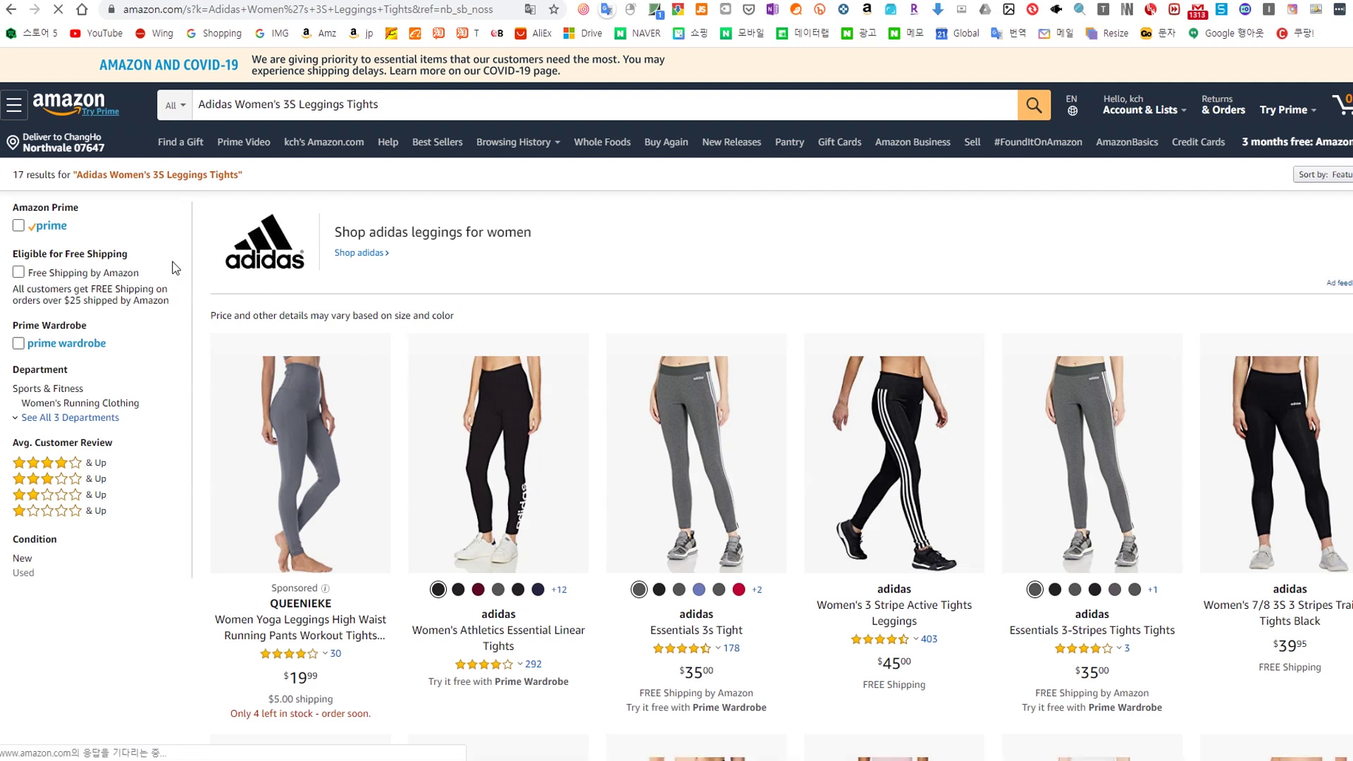
# - Filter the leggings results to Prime-eligible items with customer reviews of 4 Stars & Up
pyautogui.click(19, 227)
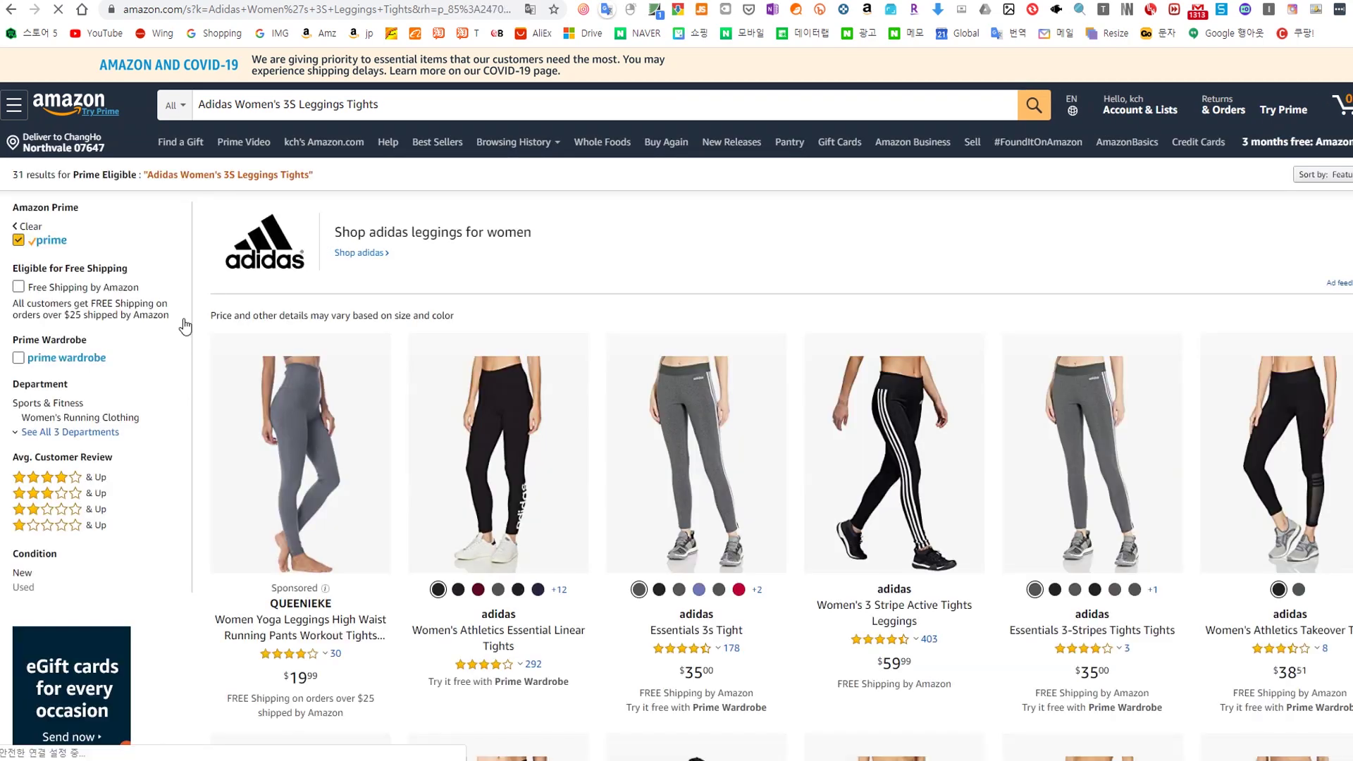
pyautogui.click(50, 483)
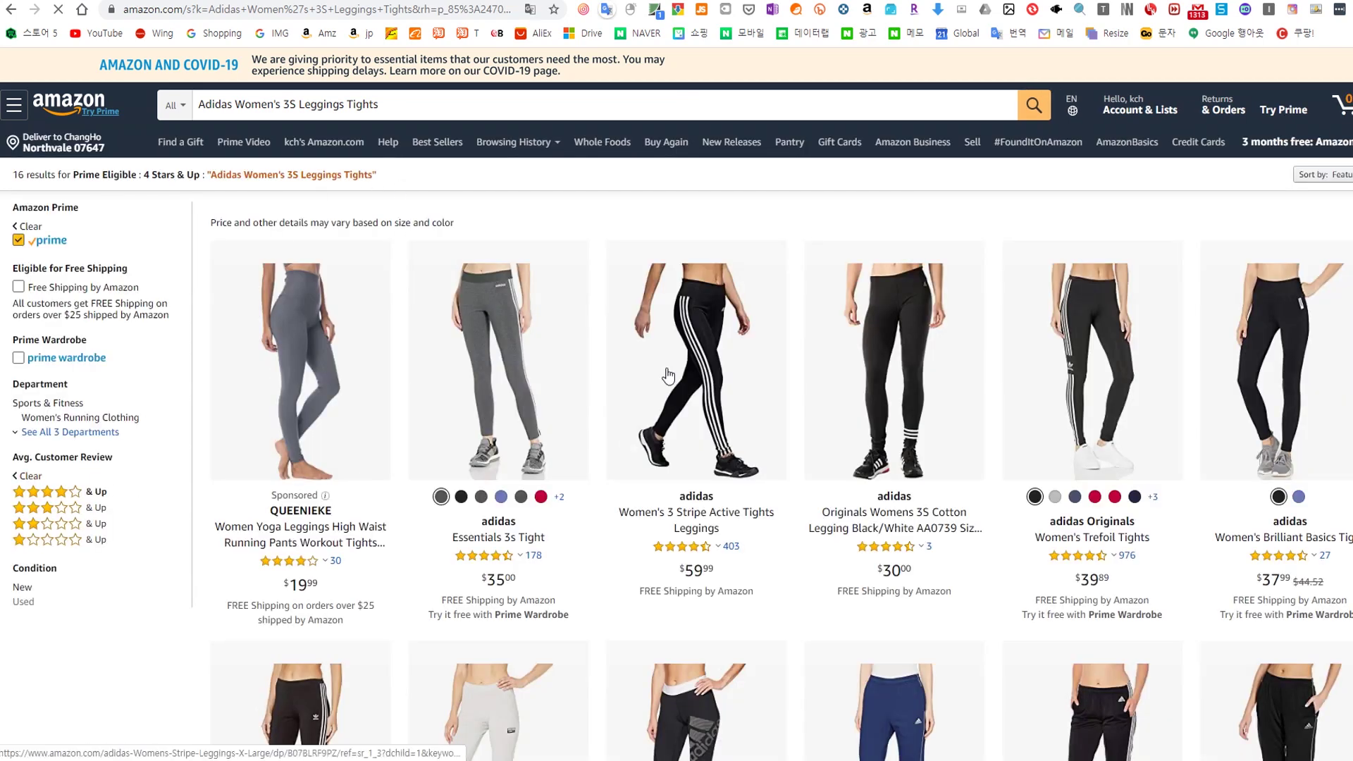
pyautogui.scroll(-2, 557, 399)
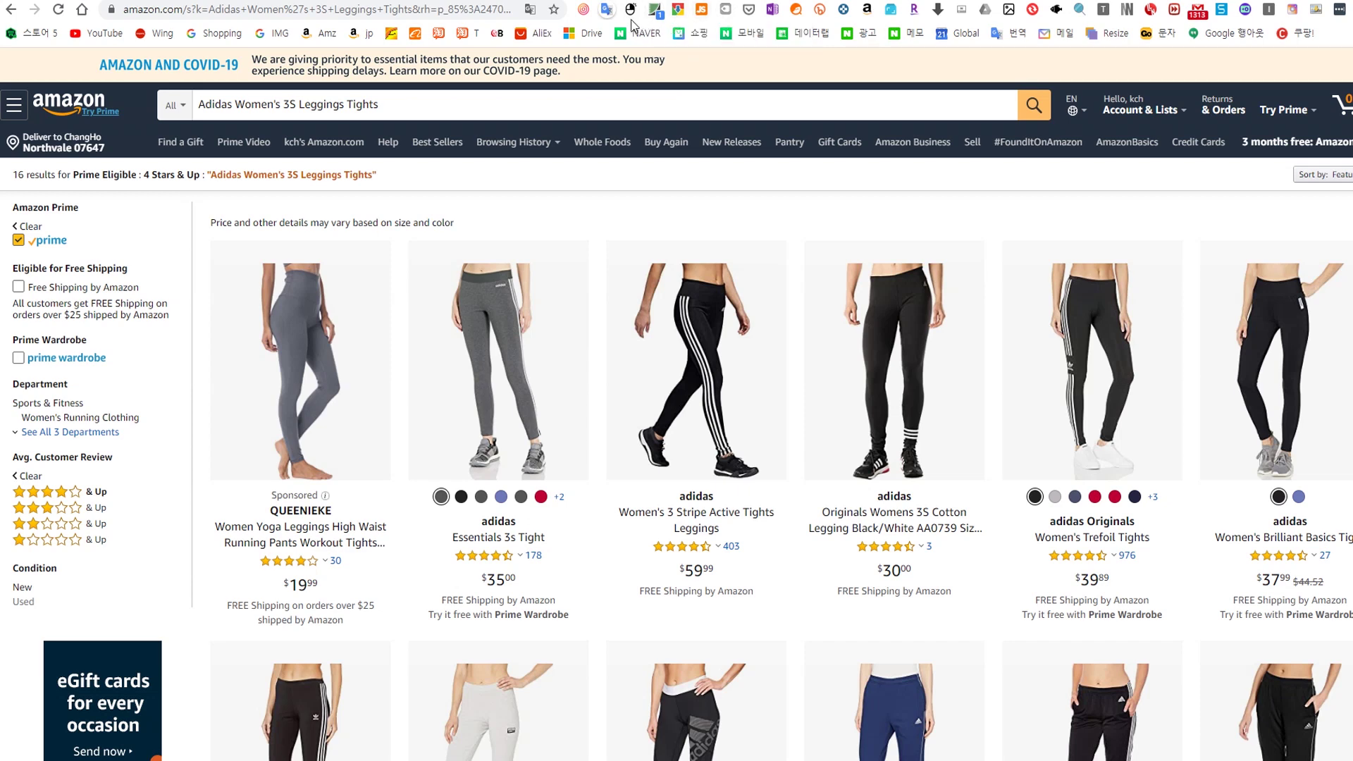
# - Run Jungle Scout on the filtered results, review its Keyword Cloud, and close the cloud
pyautogui.click(702, 10)
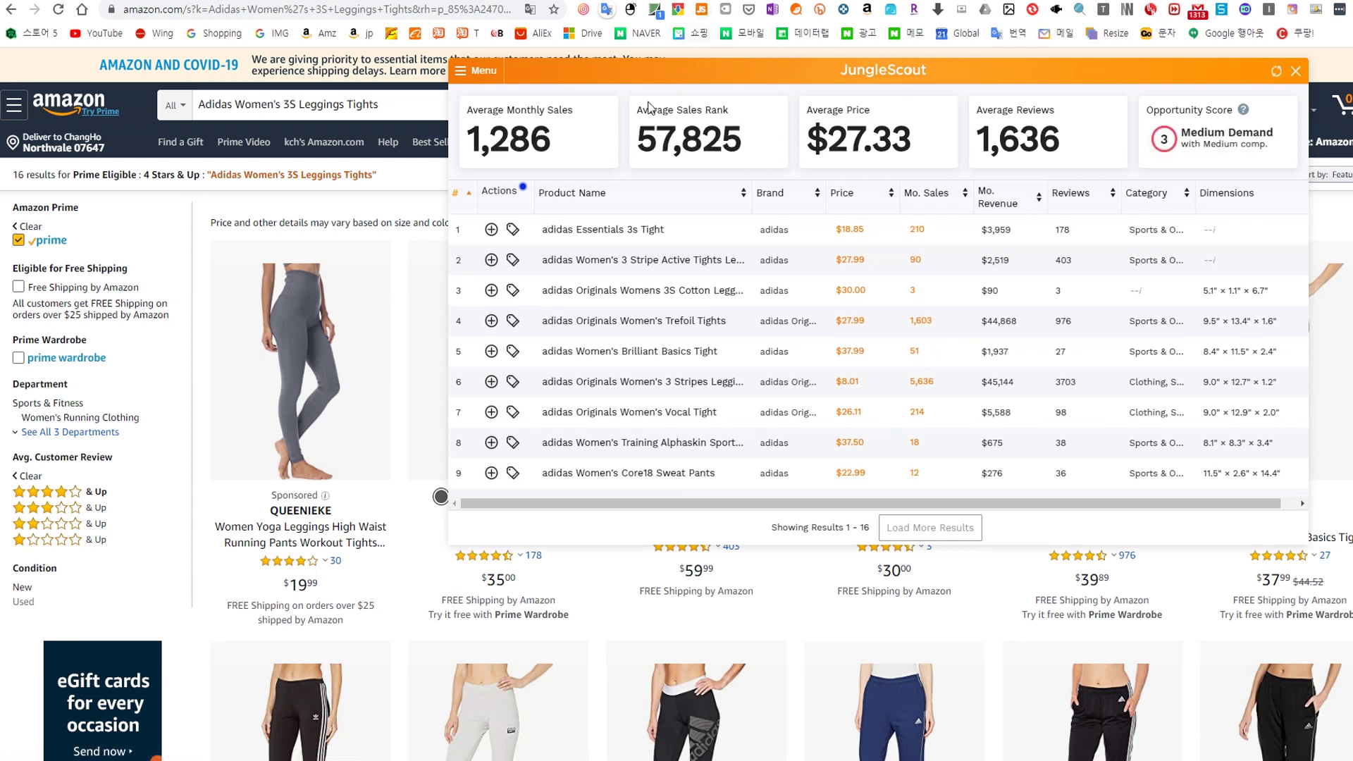
pyautogui.click(461, 82)
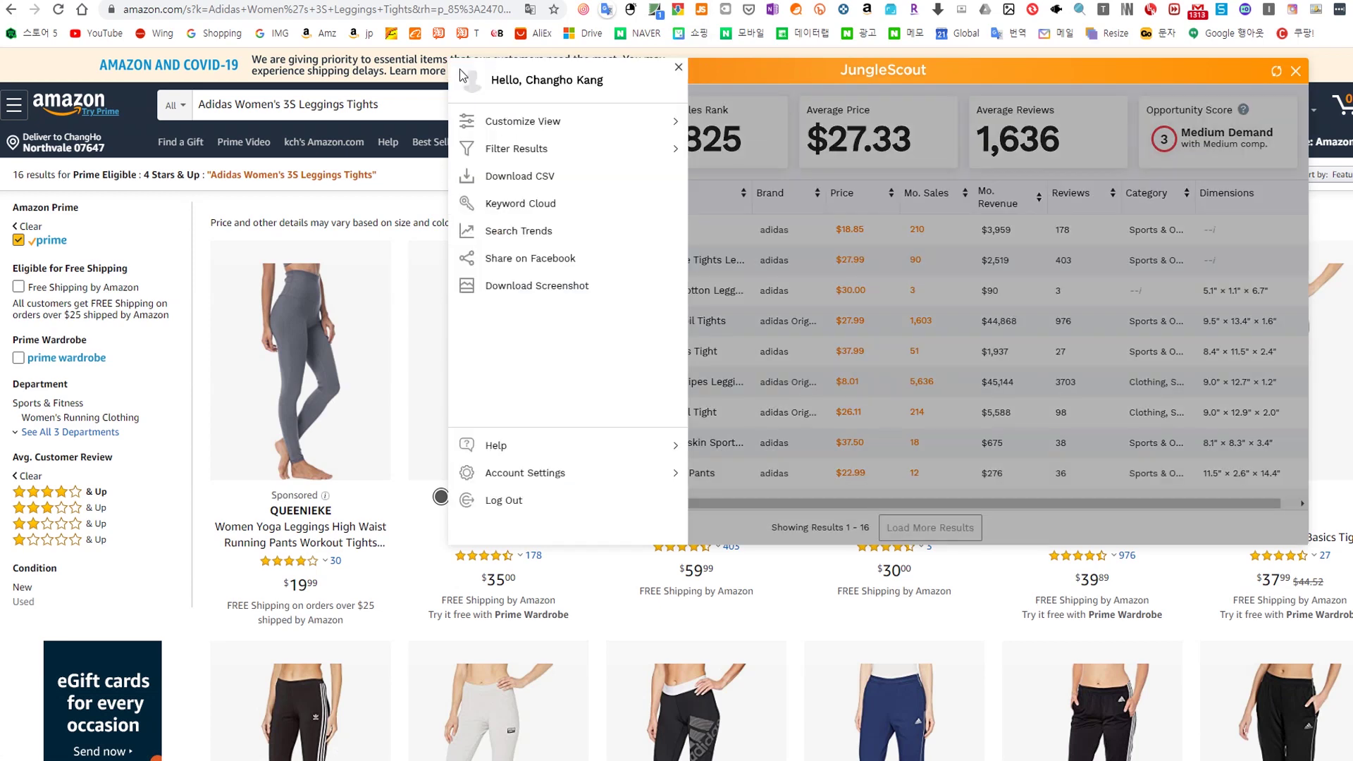
pyautogui.click(519, 210)
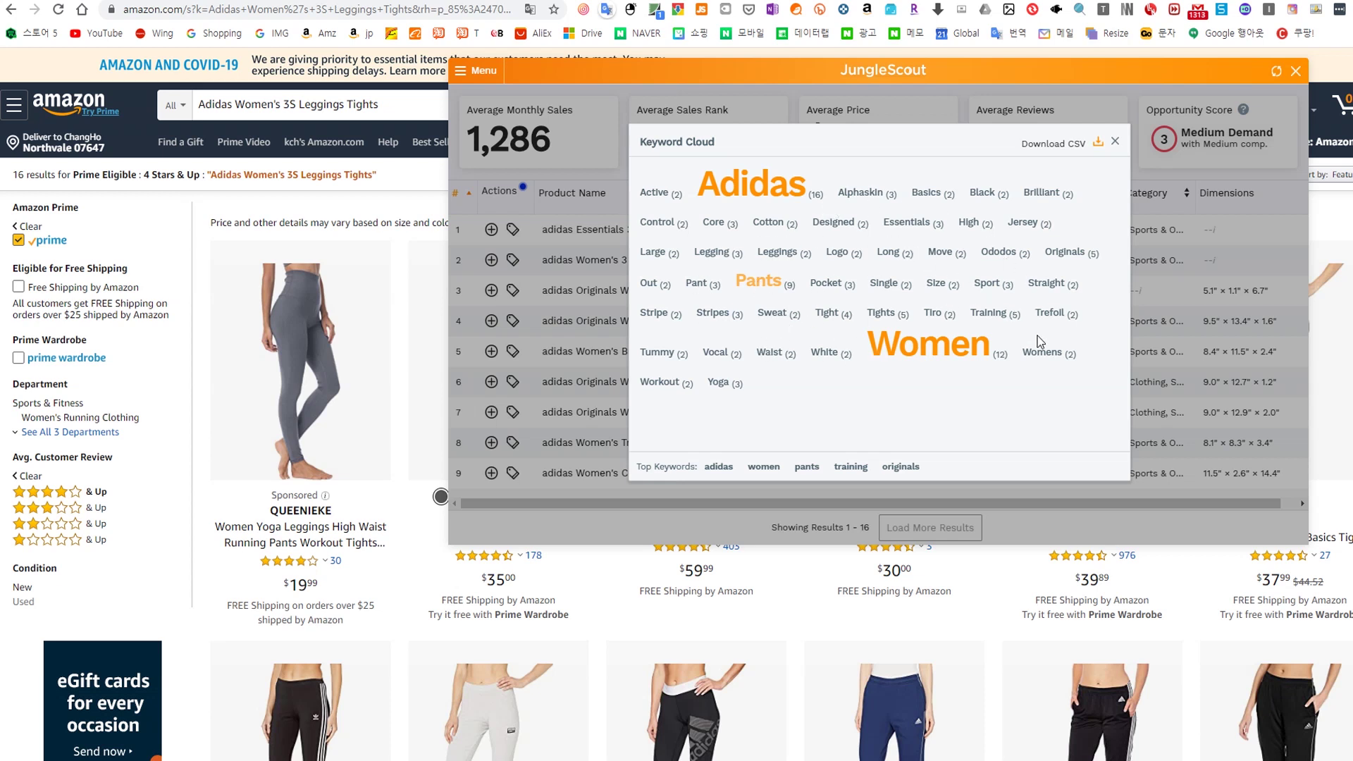
pyautogui.click(1117, 143)
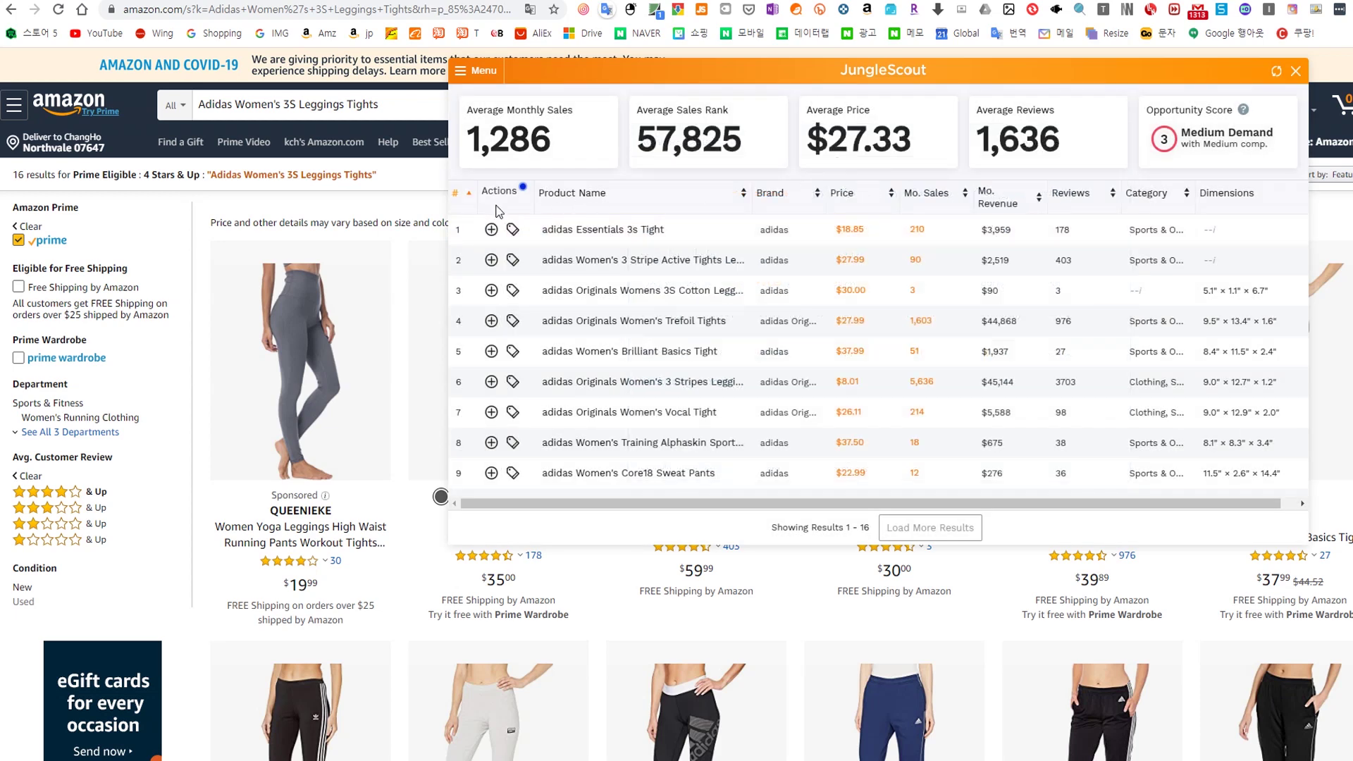
# - Hide the Jungle Scout columns Daily Estimated Sales, Date First Available, Net and Profit Calculator, Number of Reviews, Fees, Rank and Category
pyautogui.click(463, 75)
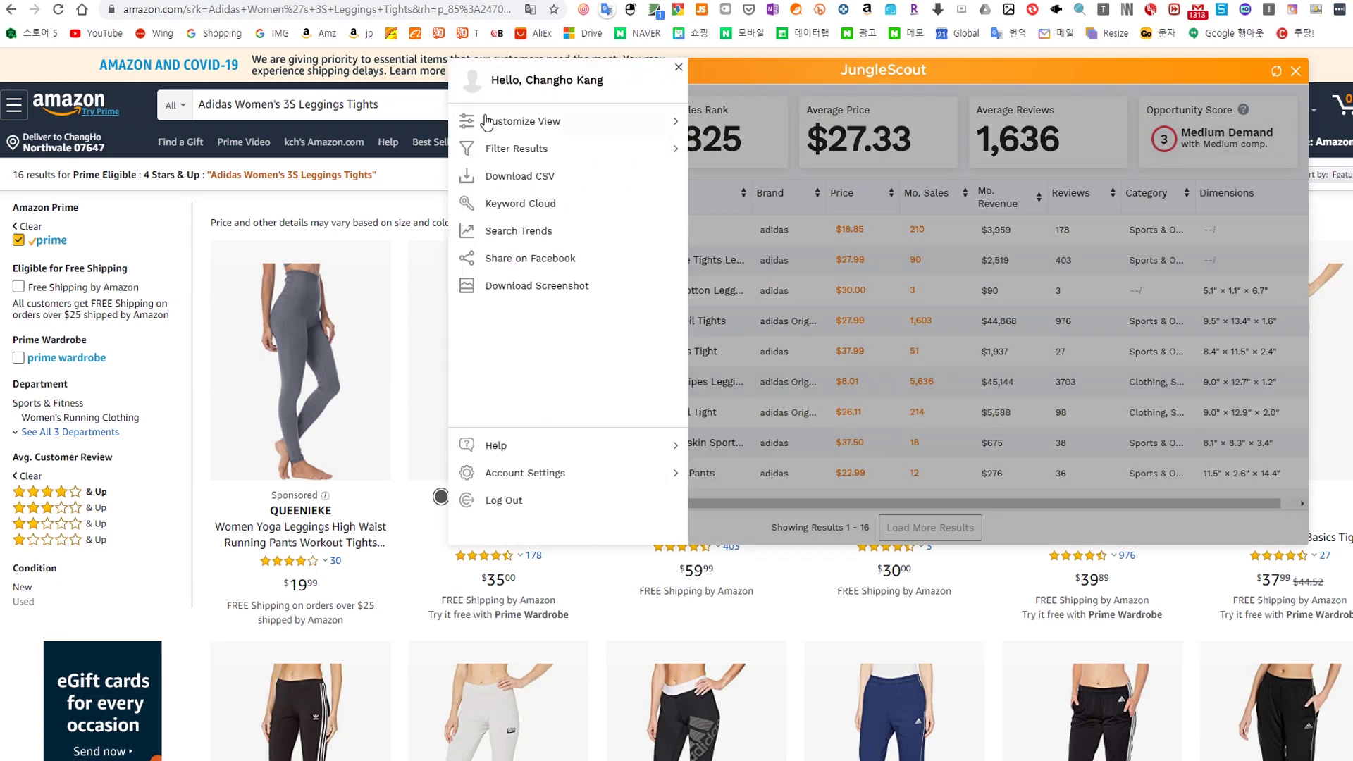
pyautogui.click(661, 124)
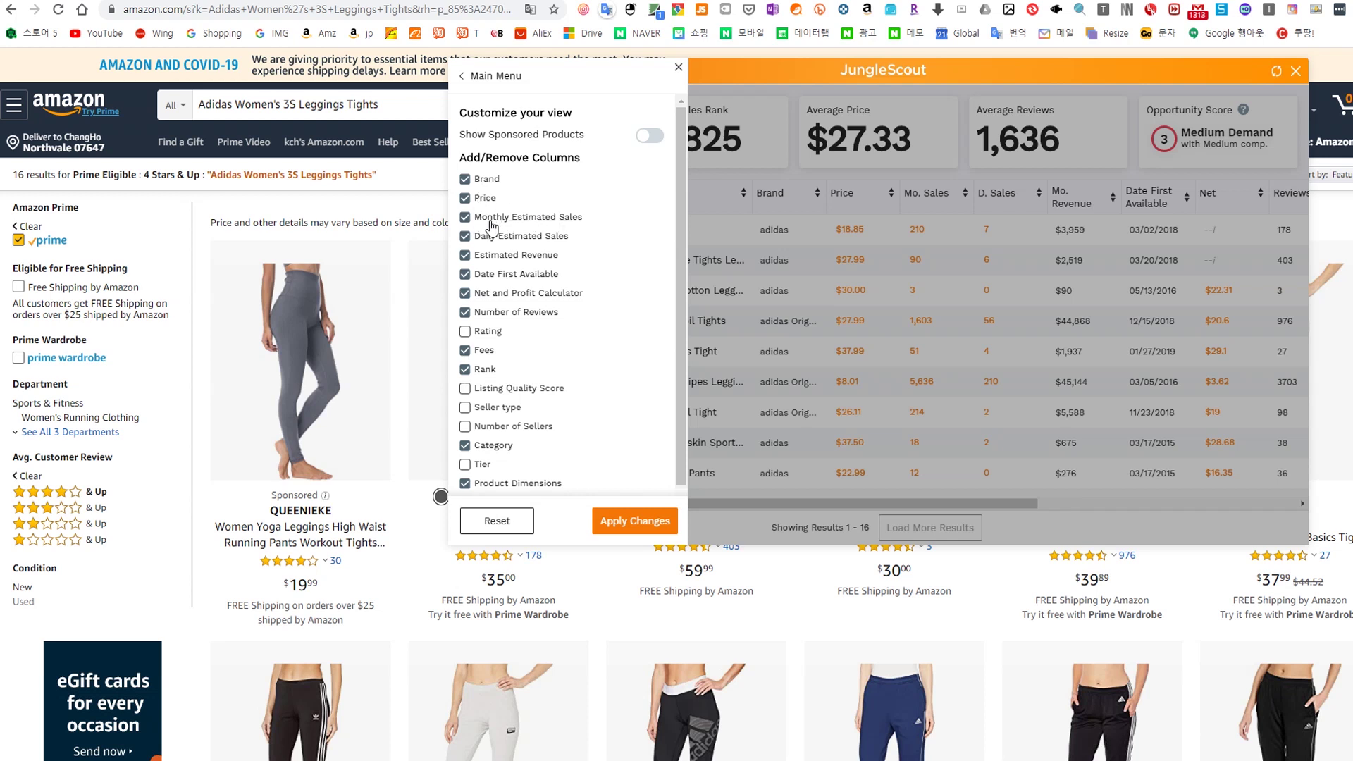
pyautogui.click(465, 237)
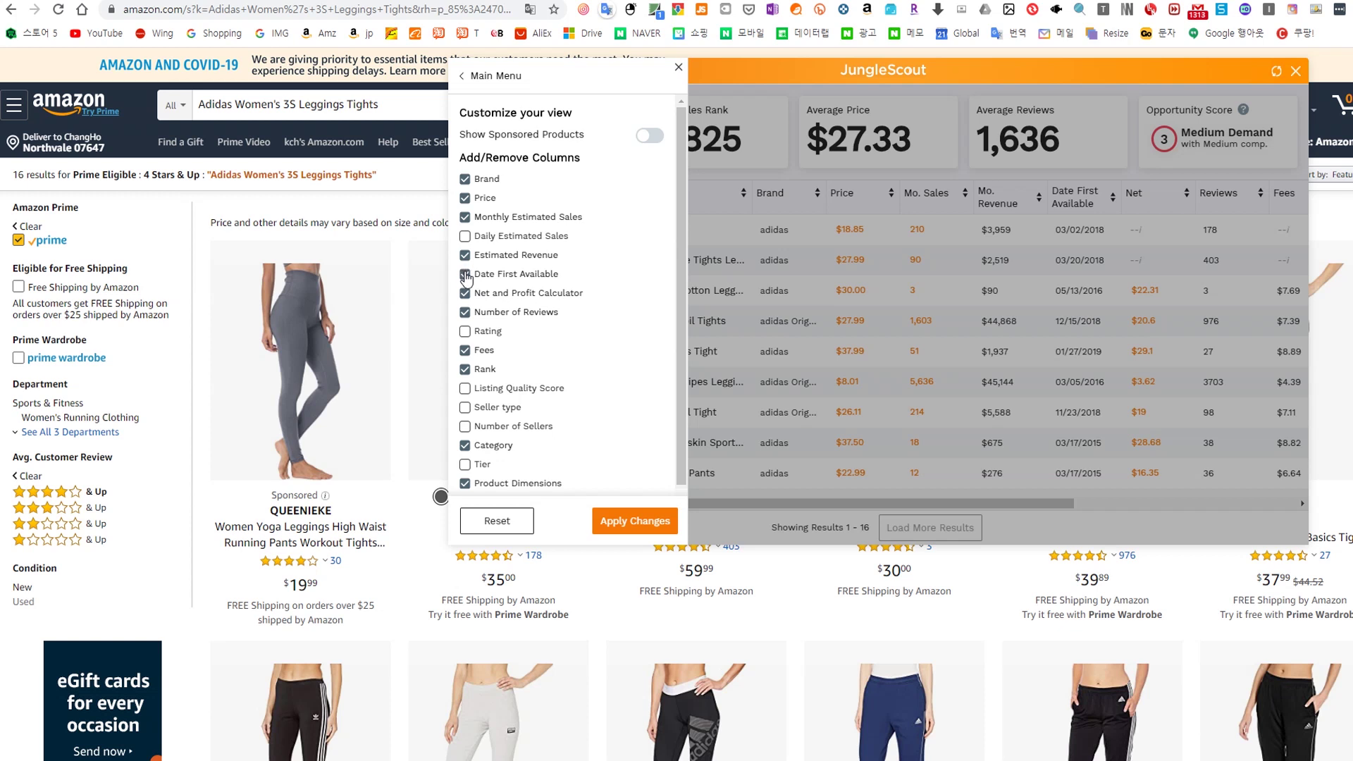
pyautogui.click(465, 275)
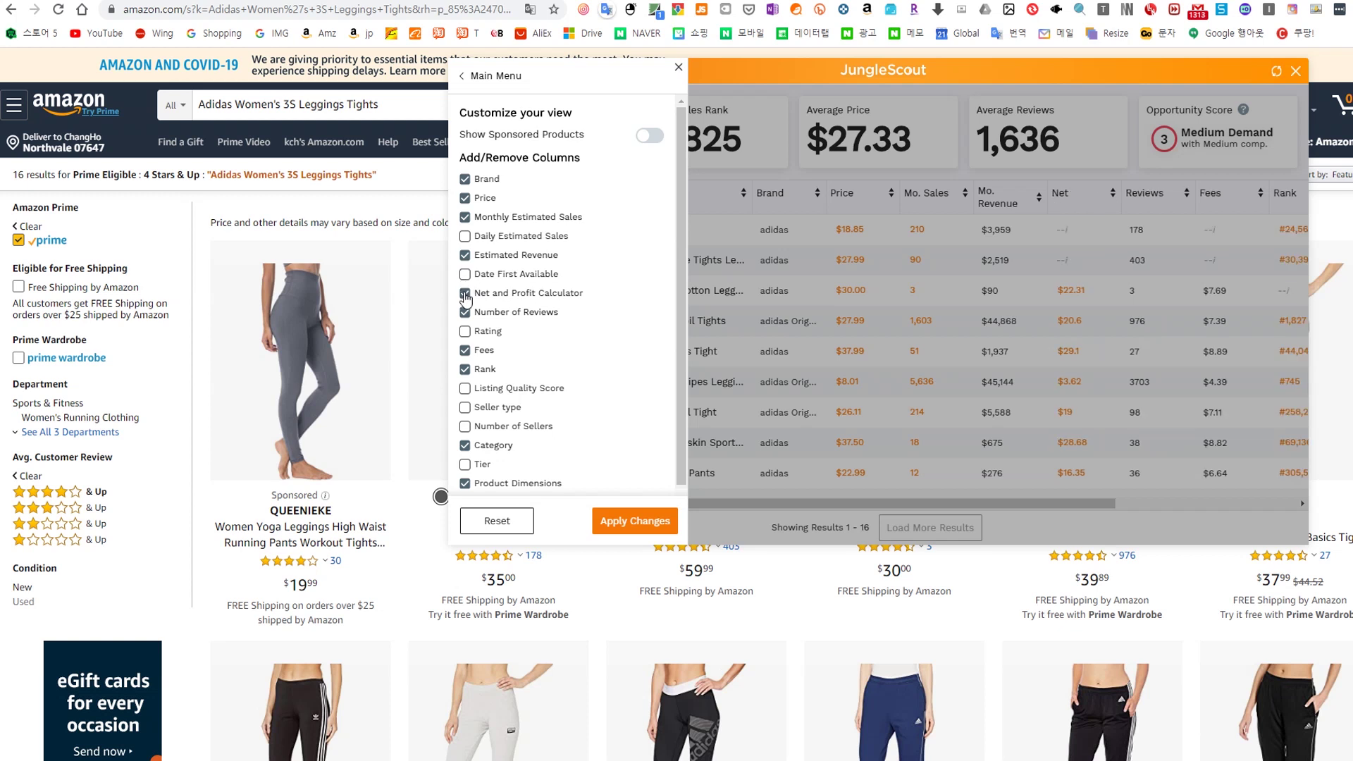
pyautogui.click(465, 294)
pyautogui.click(465, 312)
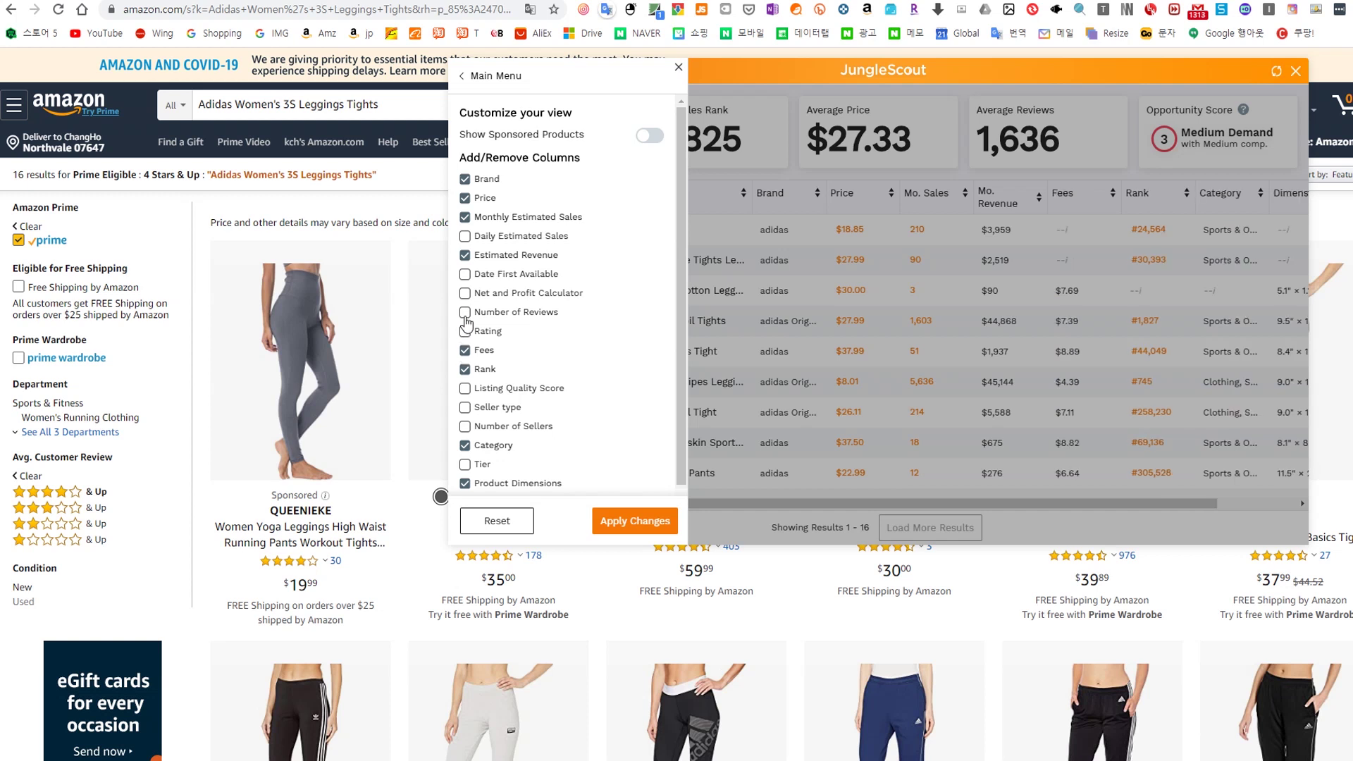
pyautogui.click(465, 350)
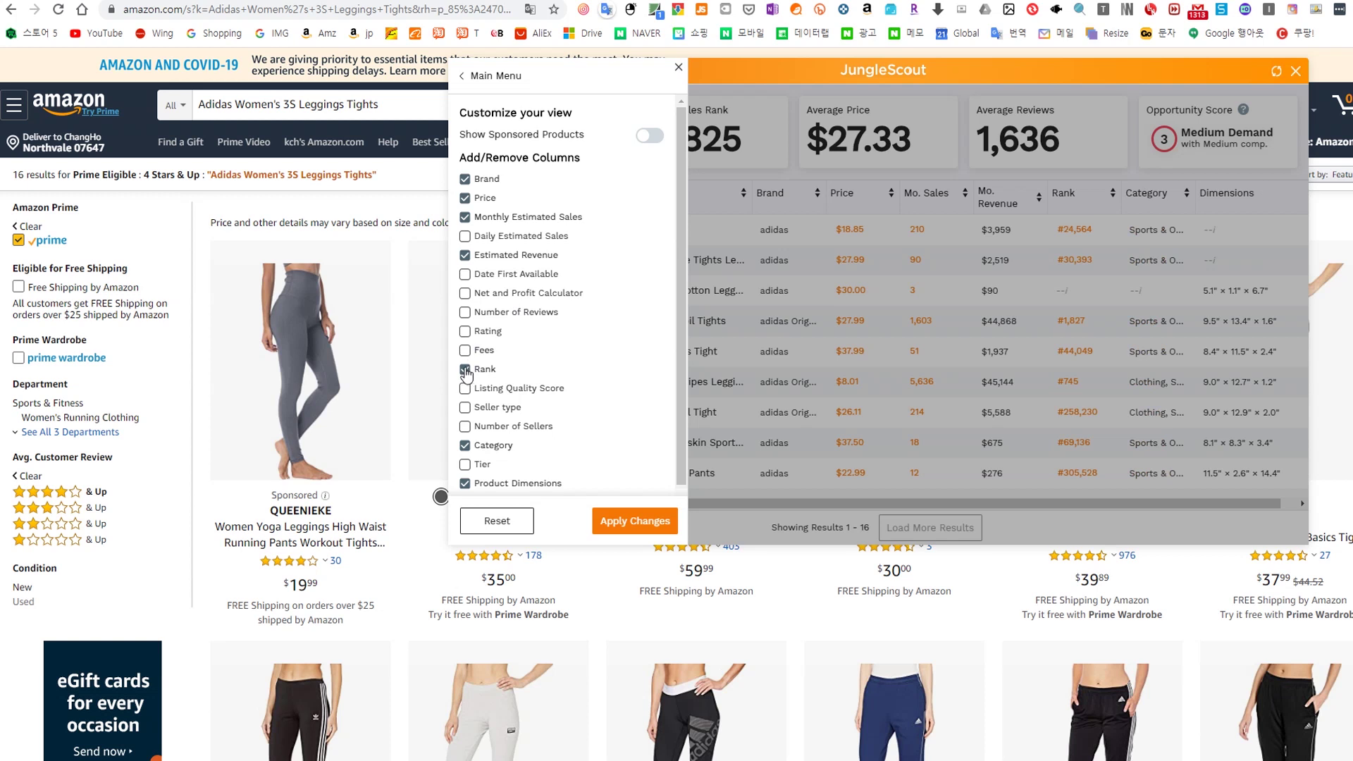
pyautogui.click(466, 370)
pyautogui.scroll(-1, 497, 430)
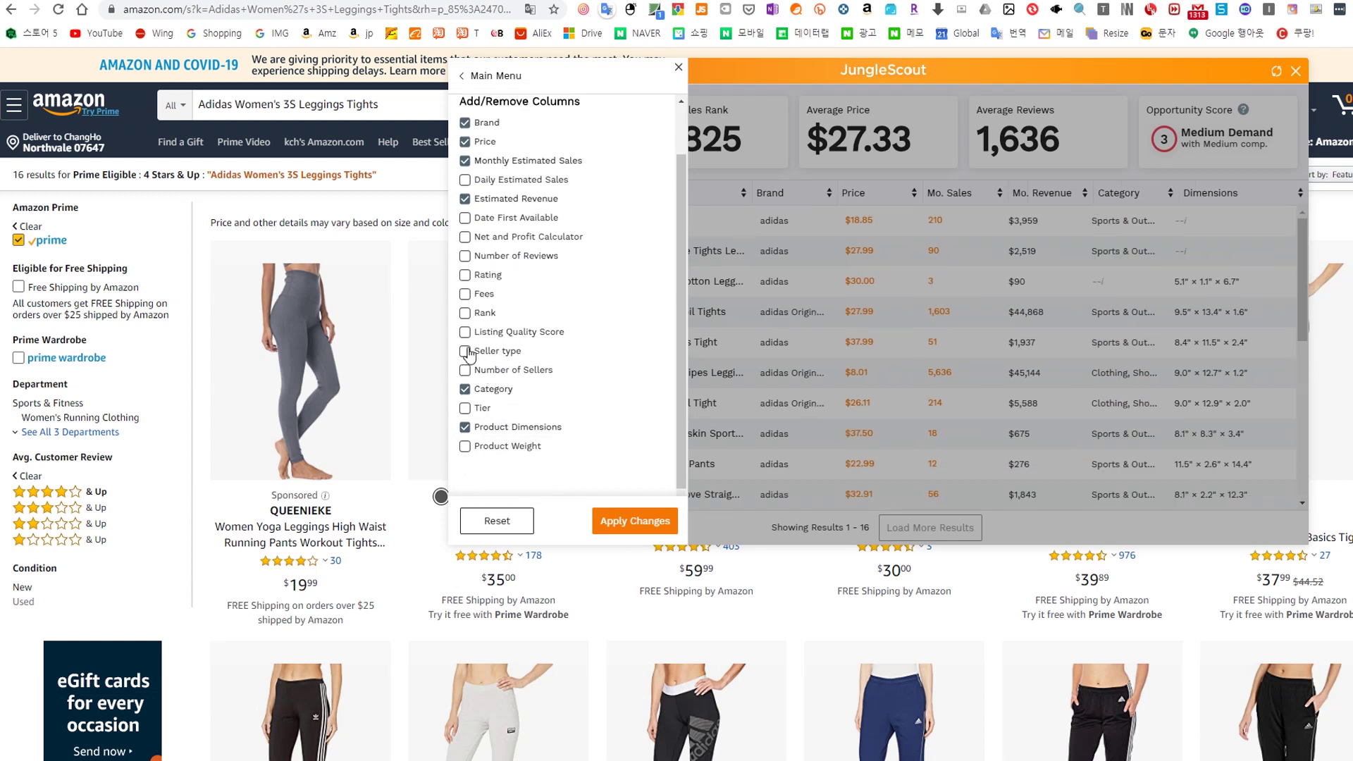
pyautogui.click(465, 390)
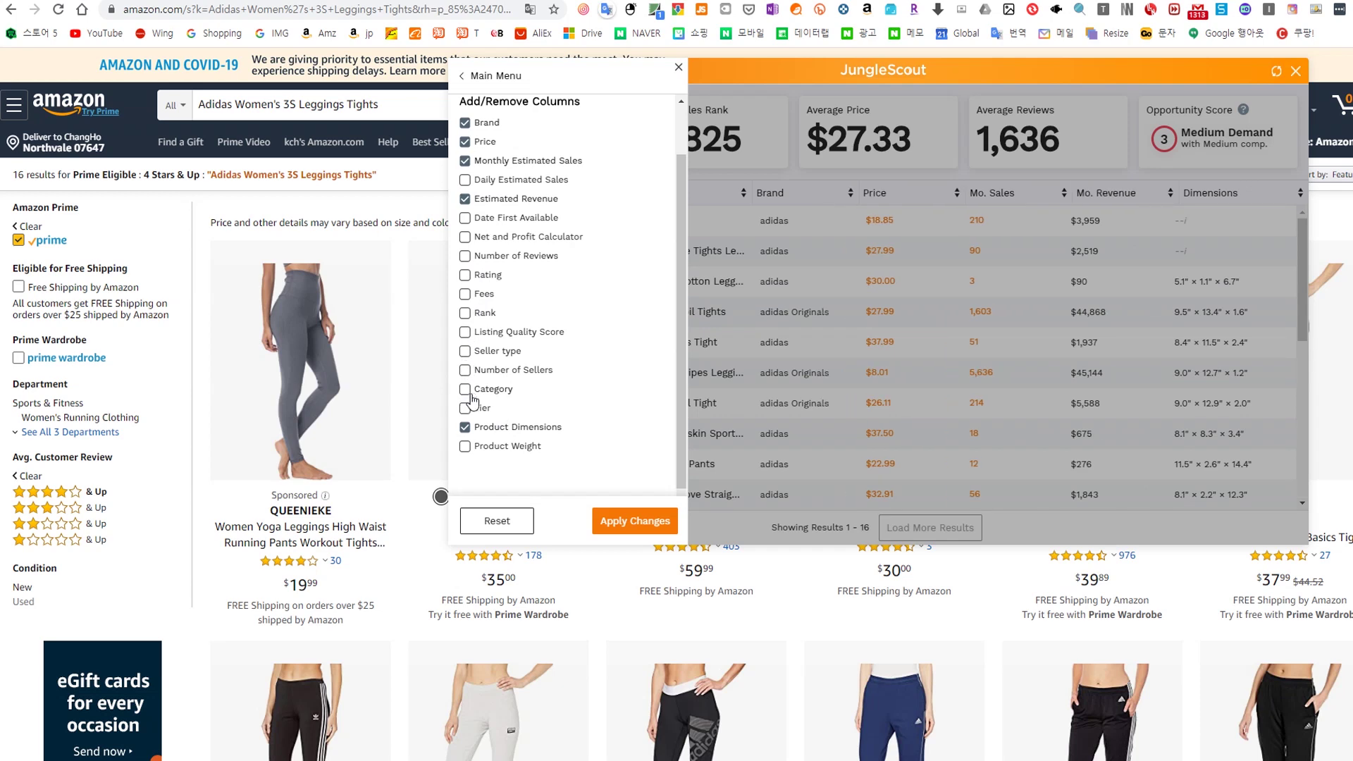
pyautogui.press('Escape')
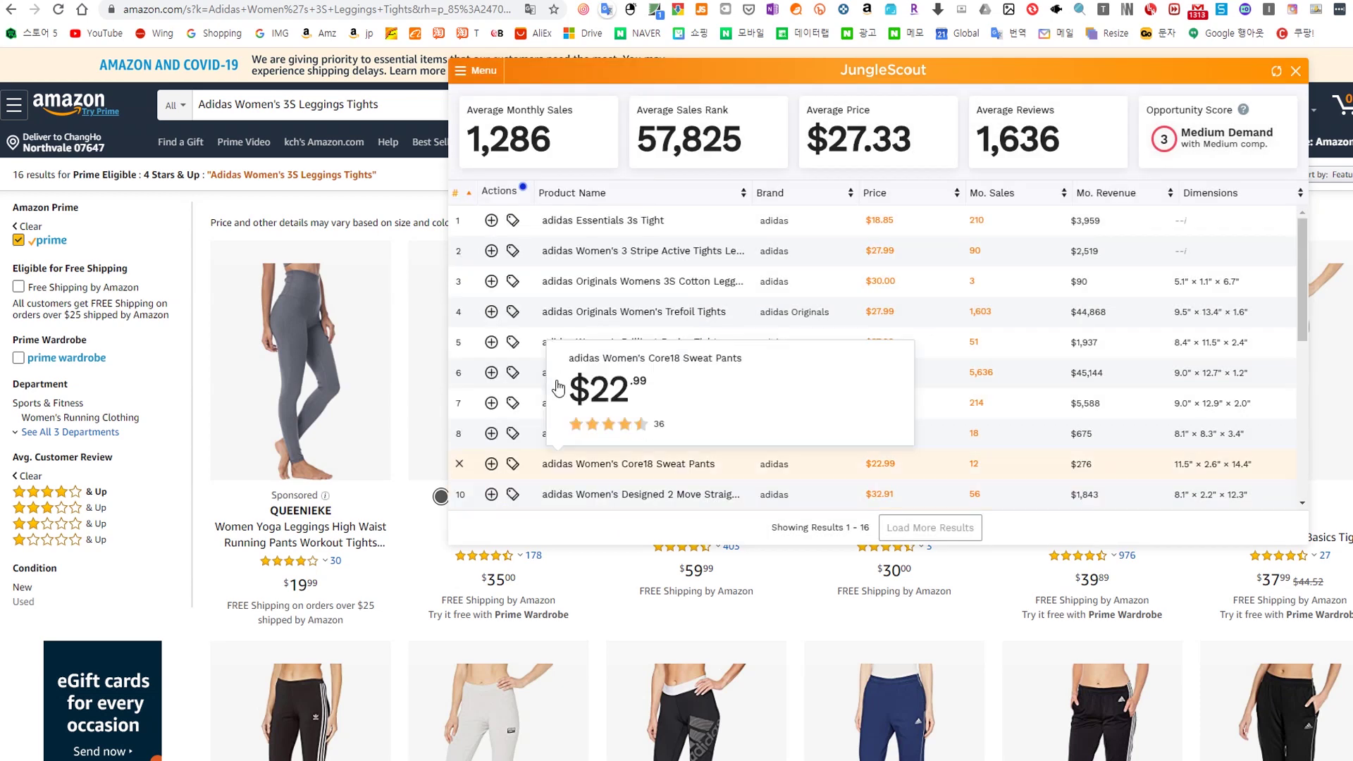
# - Open Jungle Scout's Search Trends for the leggings search and examine interest over time, by region, and the related topics and queries
pyautogui.click(460, 69)
pyautogui.click(461, 70)
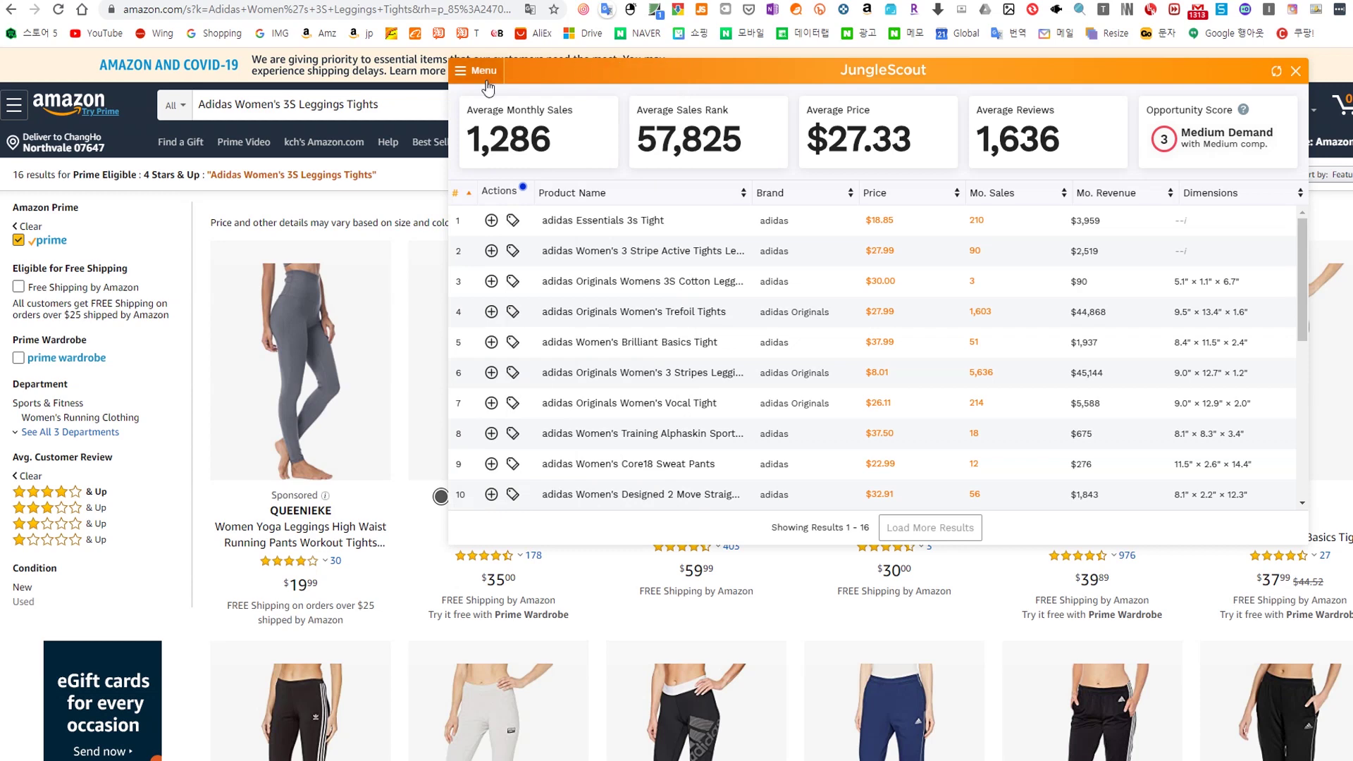
pyautogui.click(463, 84)
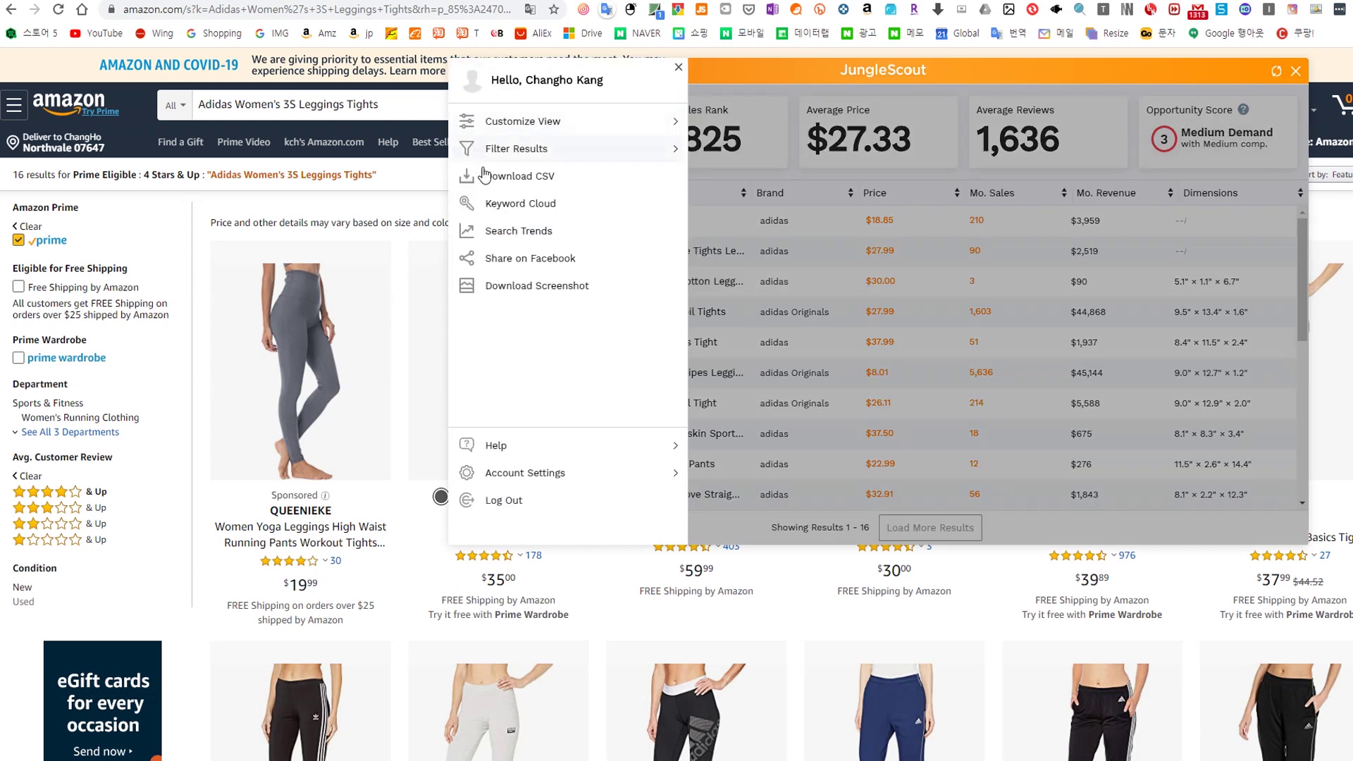
pyautogui.click(549, 234)
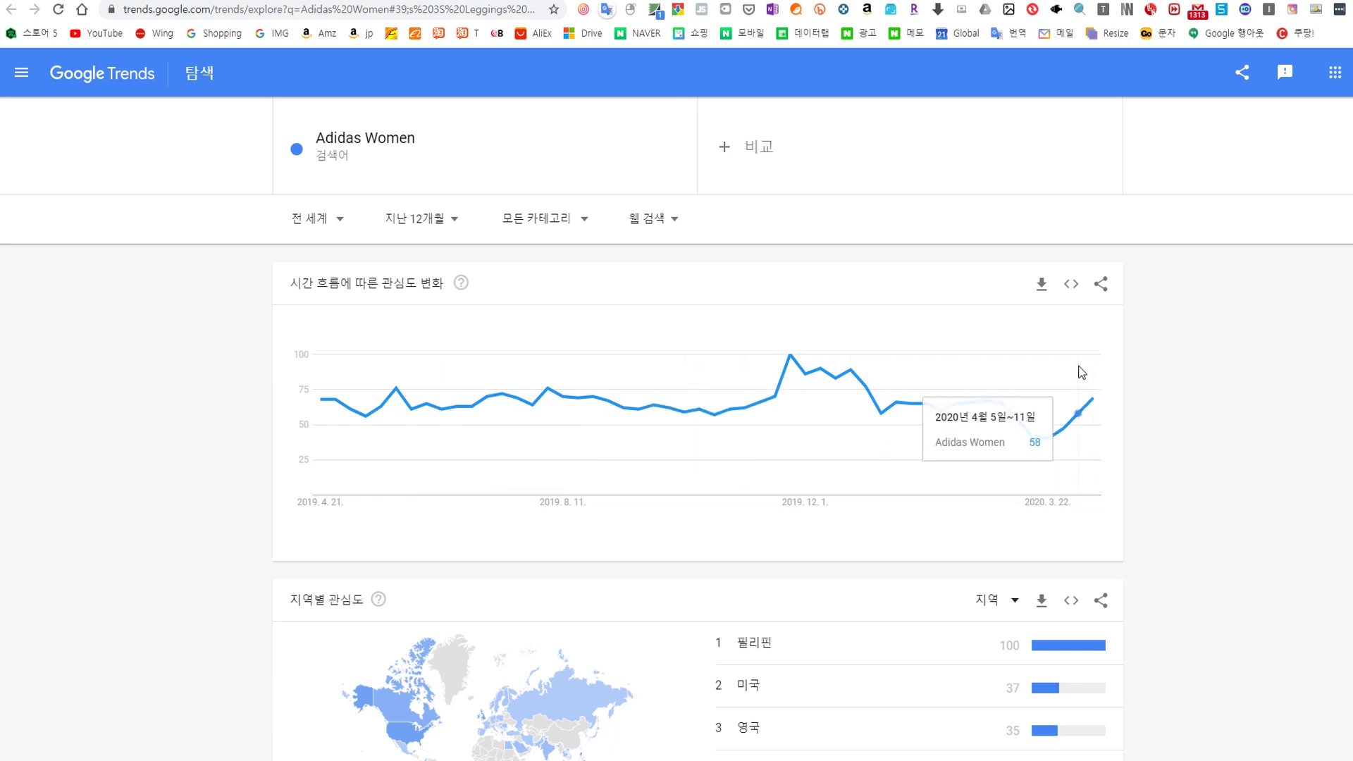
pyautogui.scroll(-4, 1079, 366)
pyautogui.scroll(-2, 842, 437)
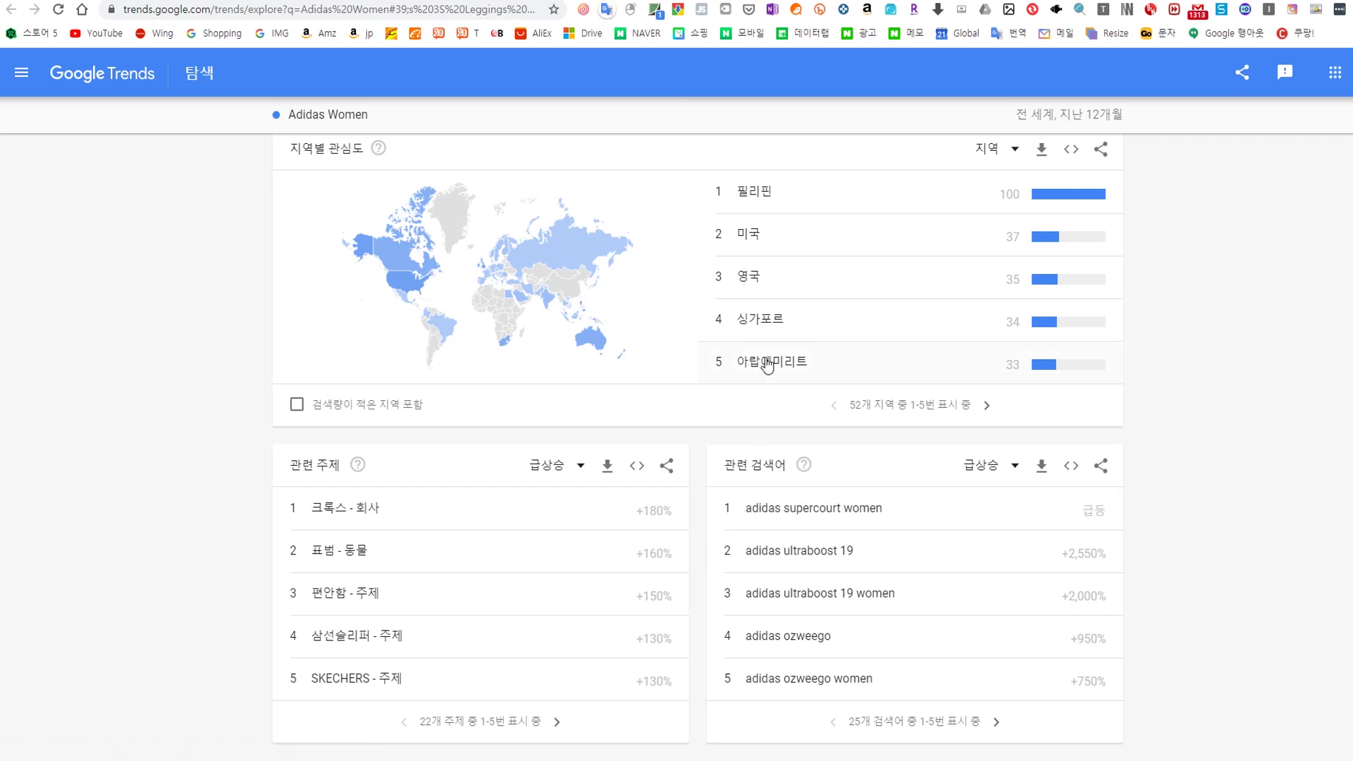
pyautogui.scroll(6, 326, 331)
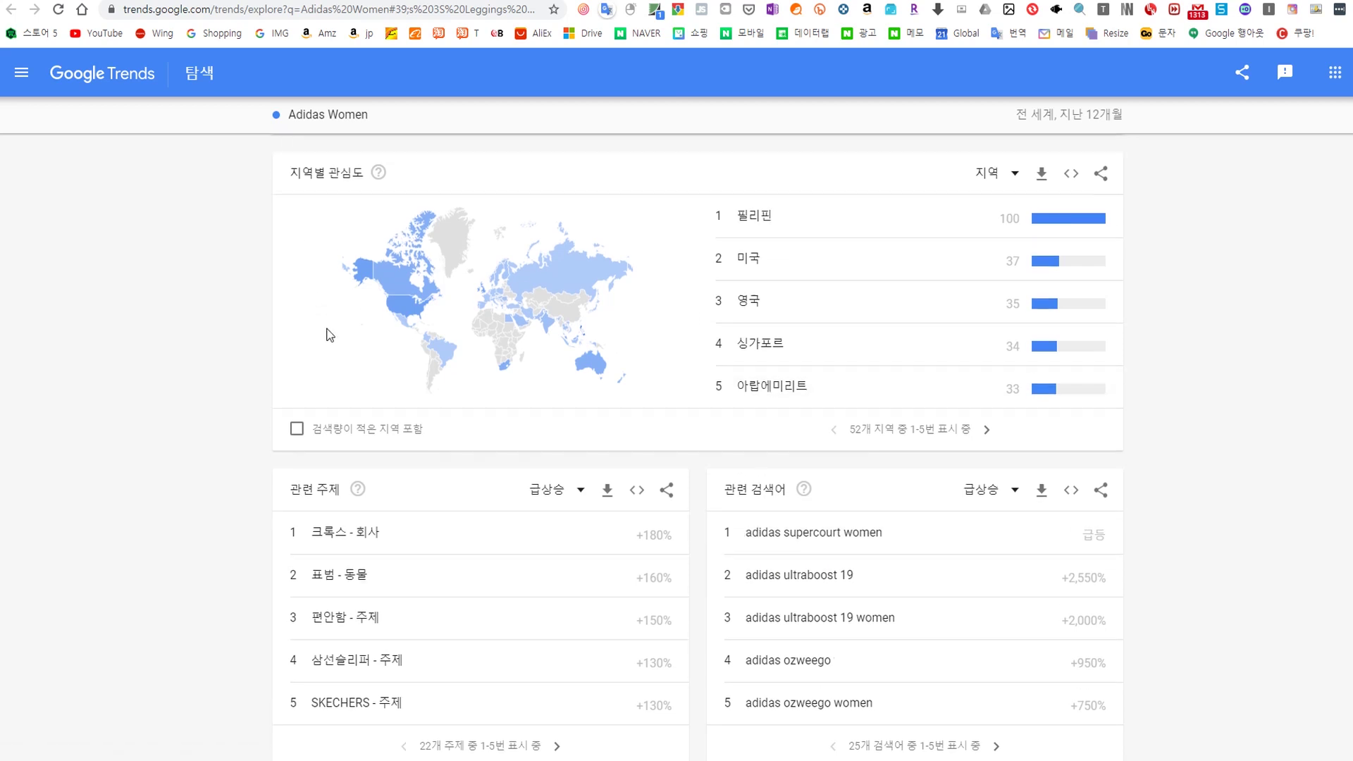
# - Restrict the Google Trends results for Adidas Women to the region 대한민국
pyautogui.click(336, 221)
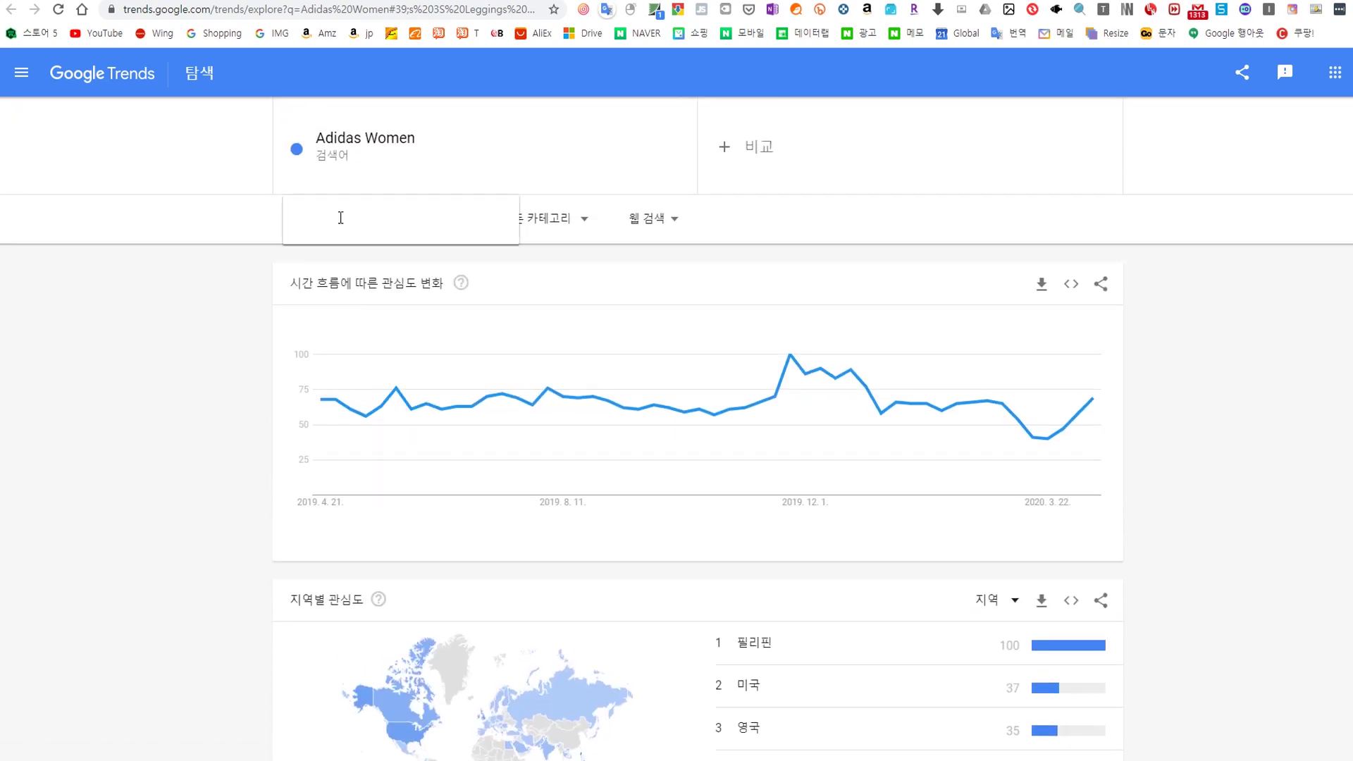
pyautogui.scroll(-2, 332, 338)
pyautogui.scroll(-2, 332, 338)
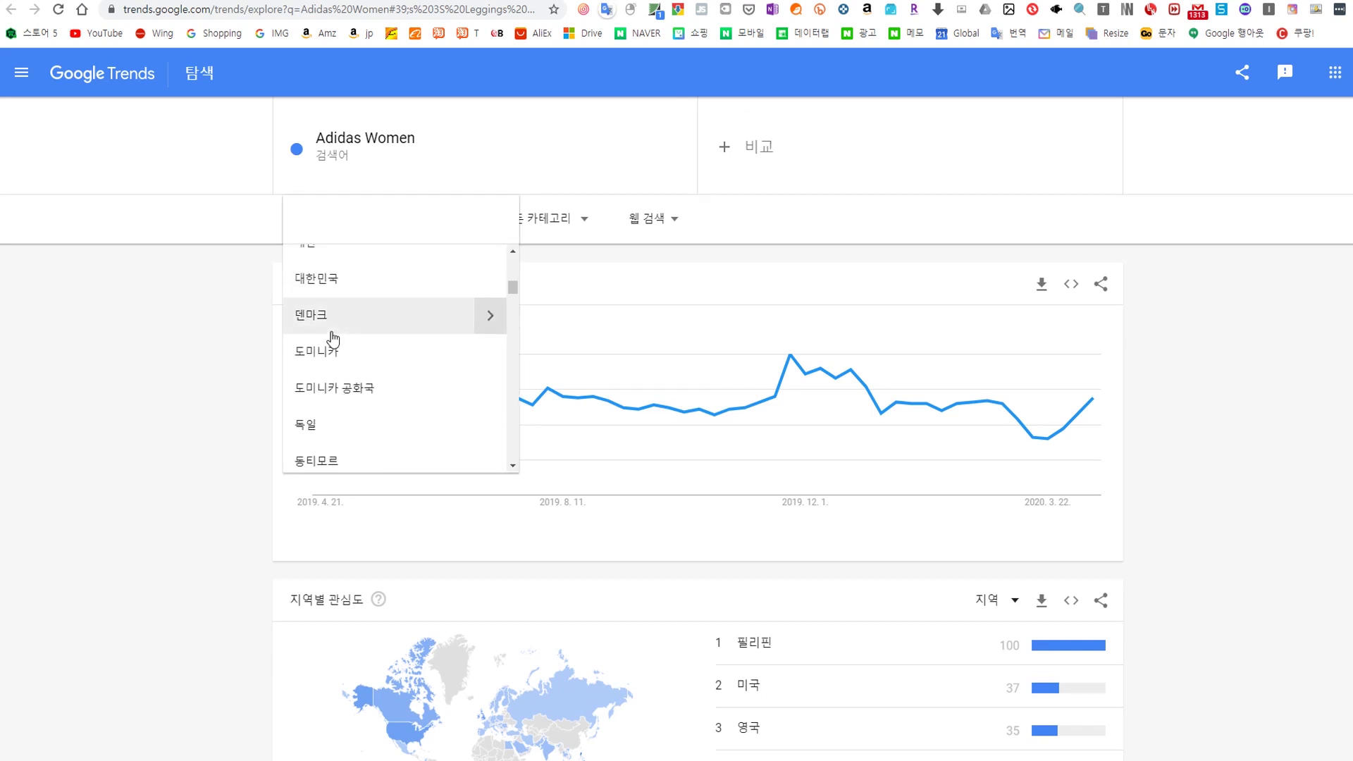
pyautogui.click(325, 276)
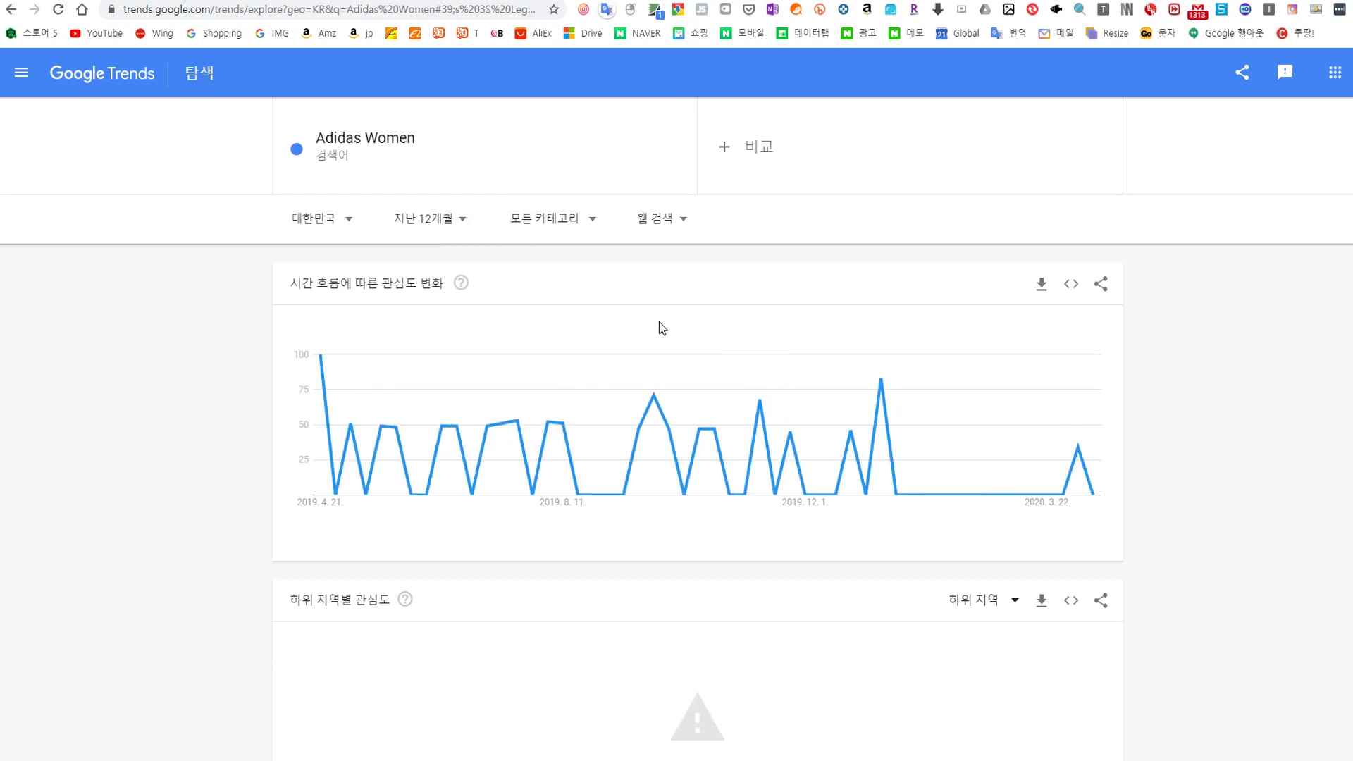
# - Replace the Google Trends search term with 아디다스 레깅스
pyautogui.click(424, 139)
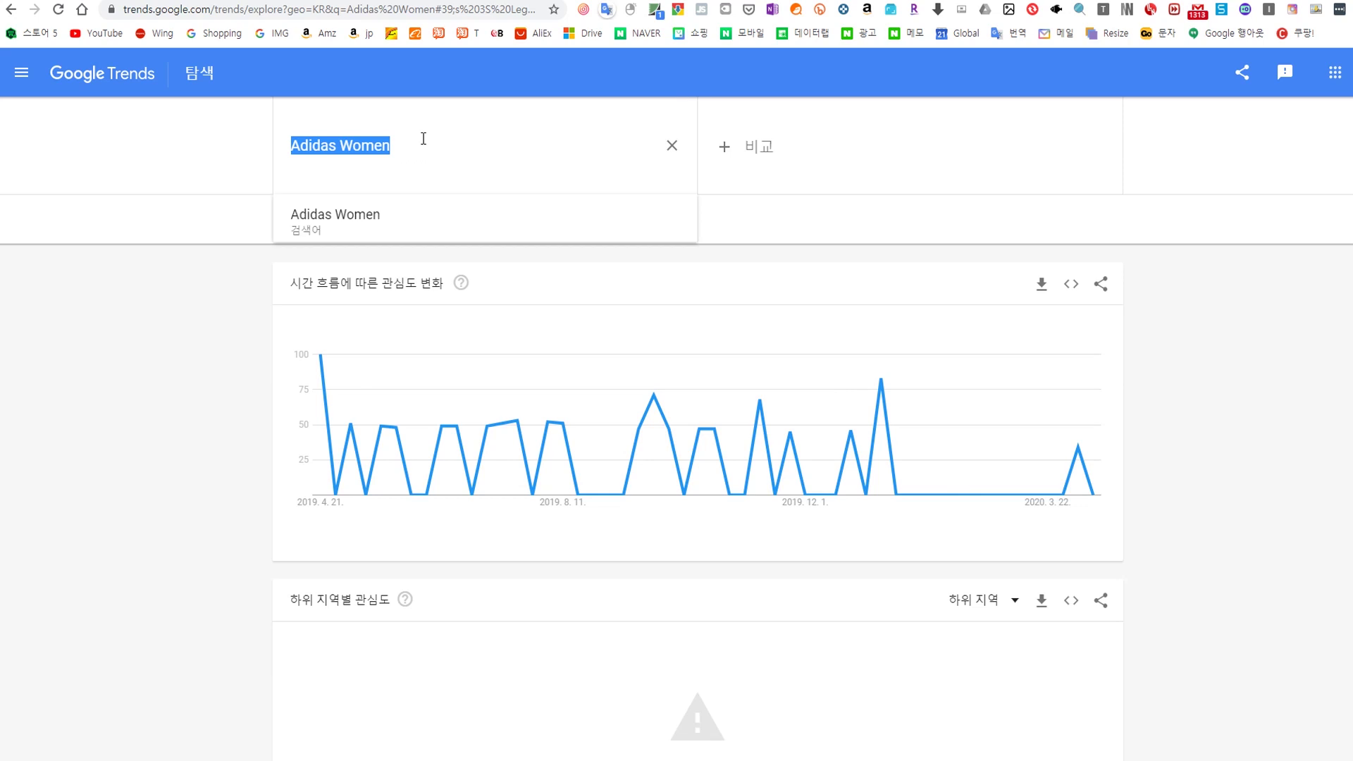
pyautogui.write('아디다스 레깅스')
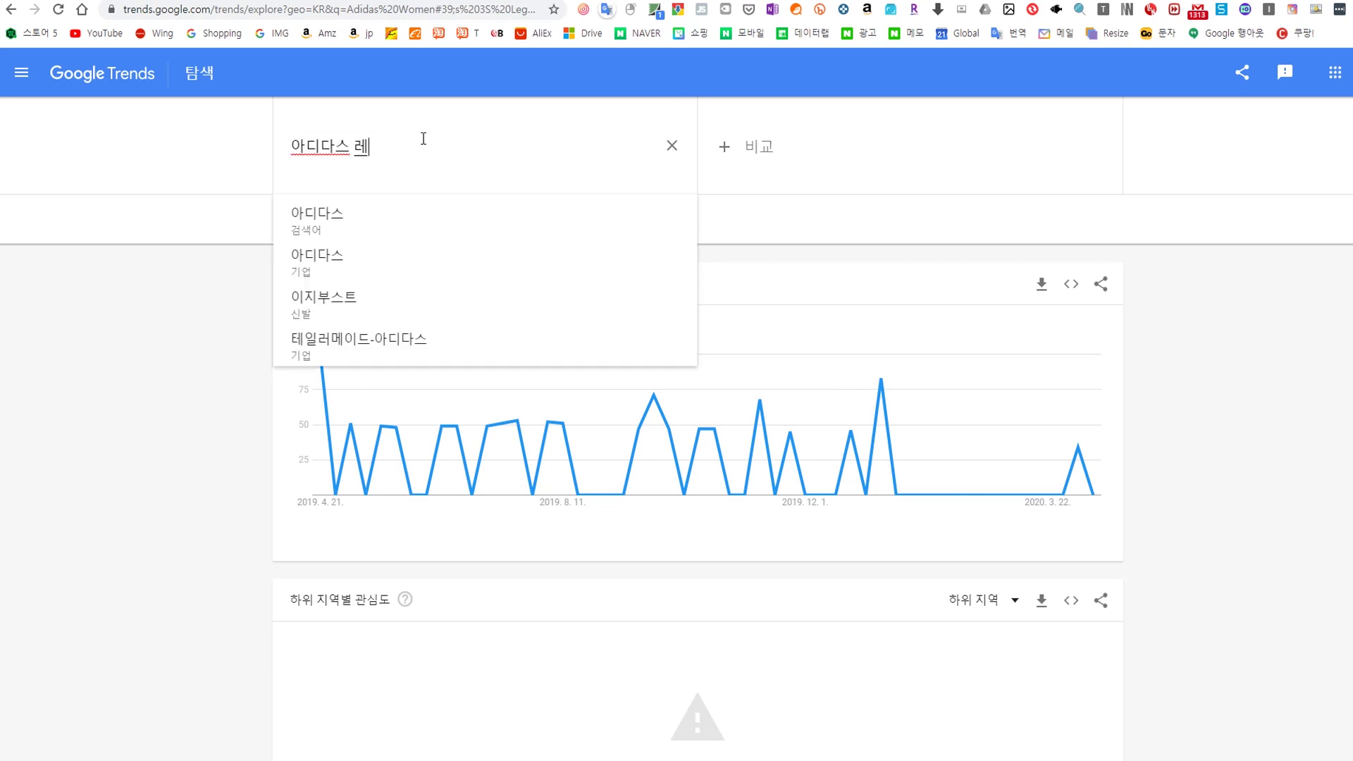
pyautogui.press('Return')
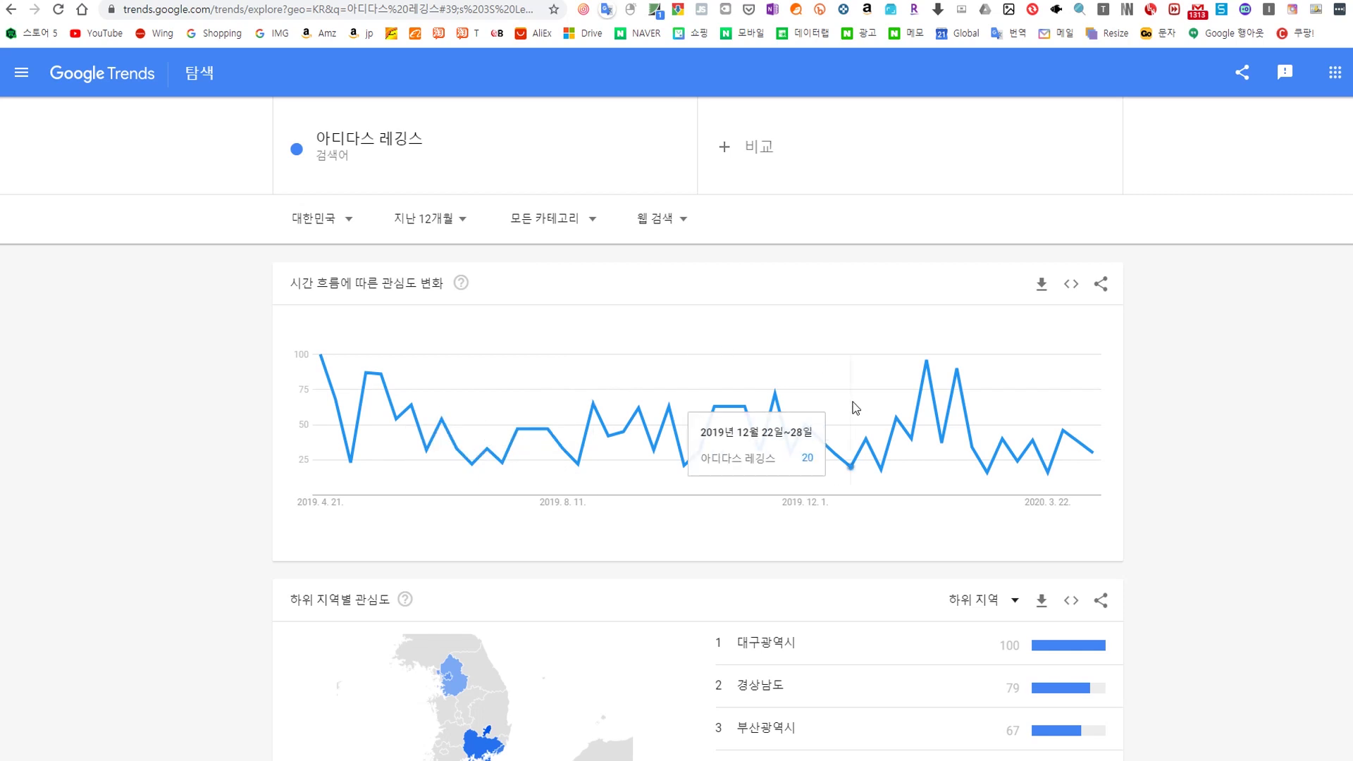
# - Examine the interest over time, subregion ranking, and related topics and queries for 아디다스 레깅스
pyautogui.scroll(-4, 853, 403)
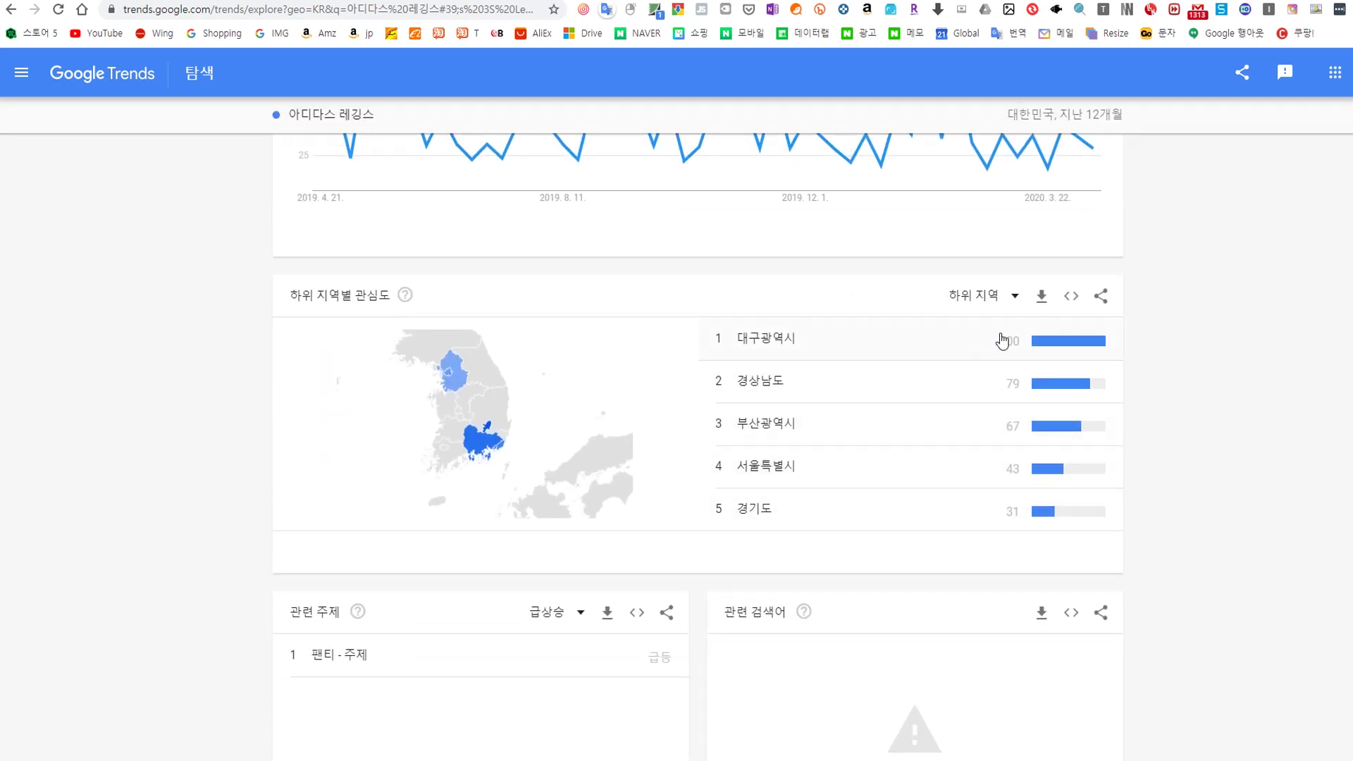
pyautogui.scroll(1, 637, 312)
pyautogui.scroll(3, 638, 312)
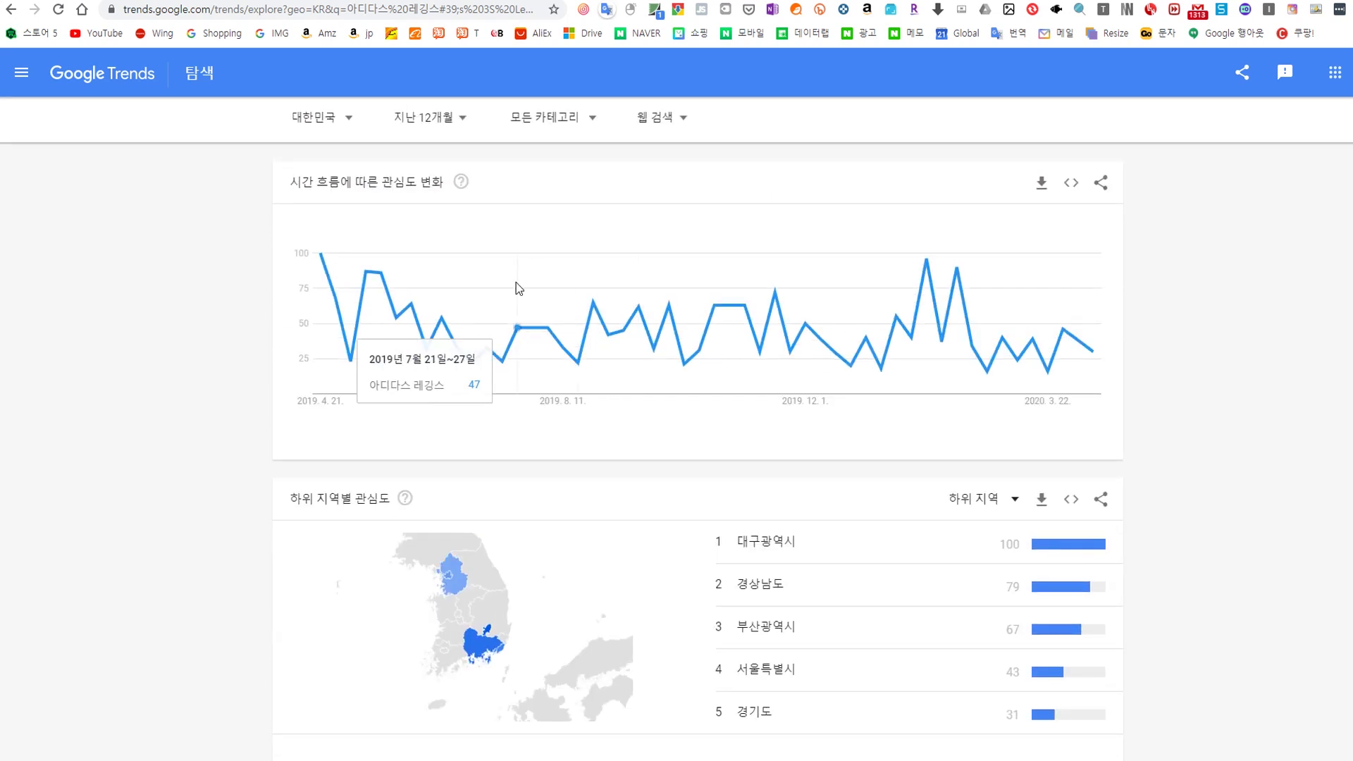
pyautogui.scroll(-3, 783, 317)
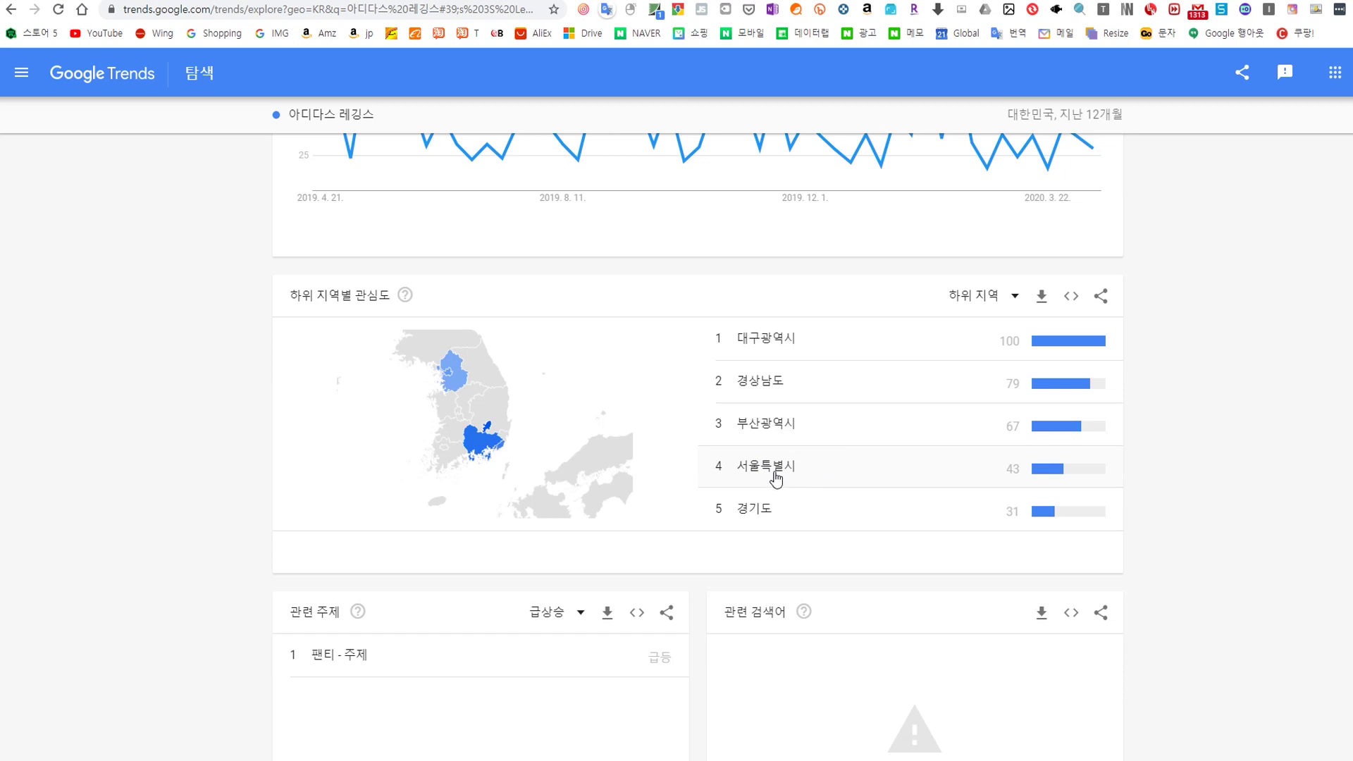
pyautogui.scroll(-2, 715, 468)
pyautogui.scroll(6, 705, 465)
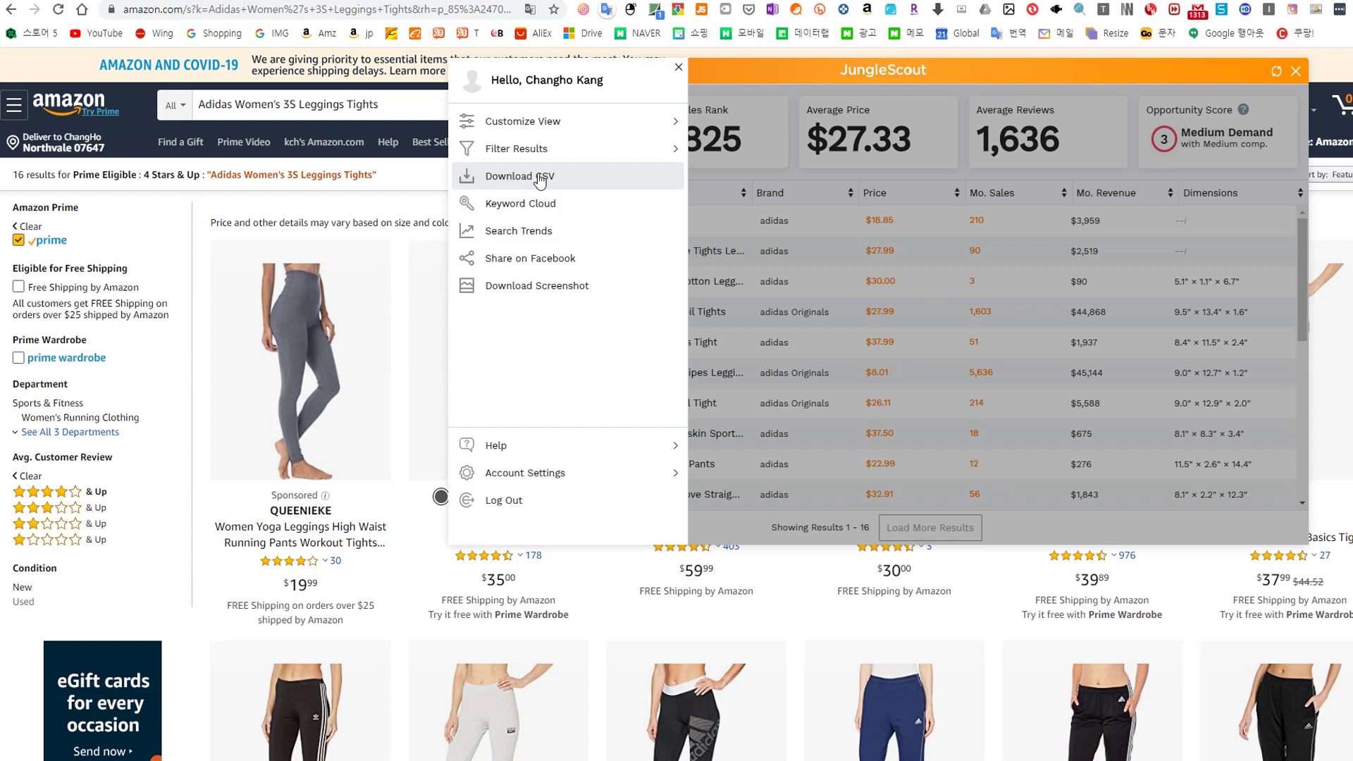
# - Close the Jungle Scout results and, in the exported CSV in Excel, delete the export summary columns A and B
pyautogui.click(1296, 71)
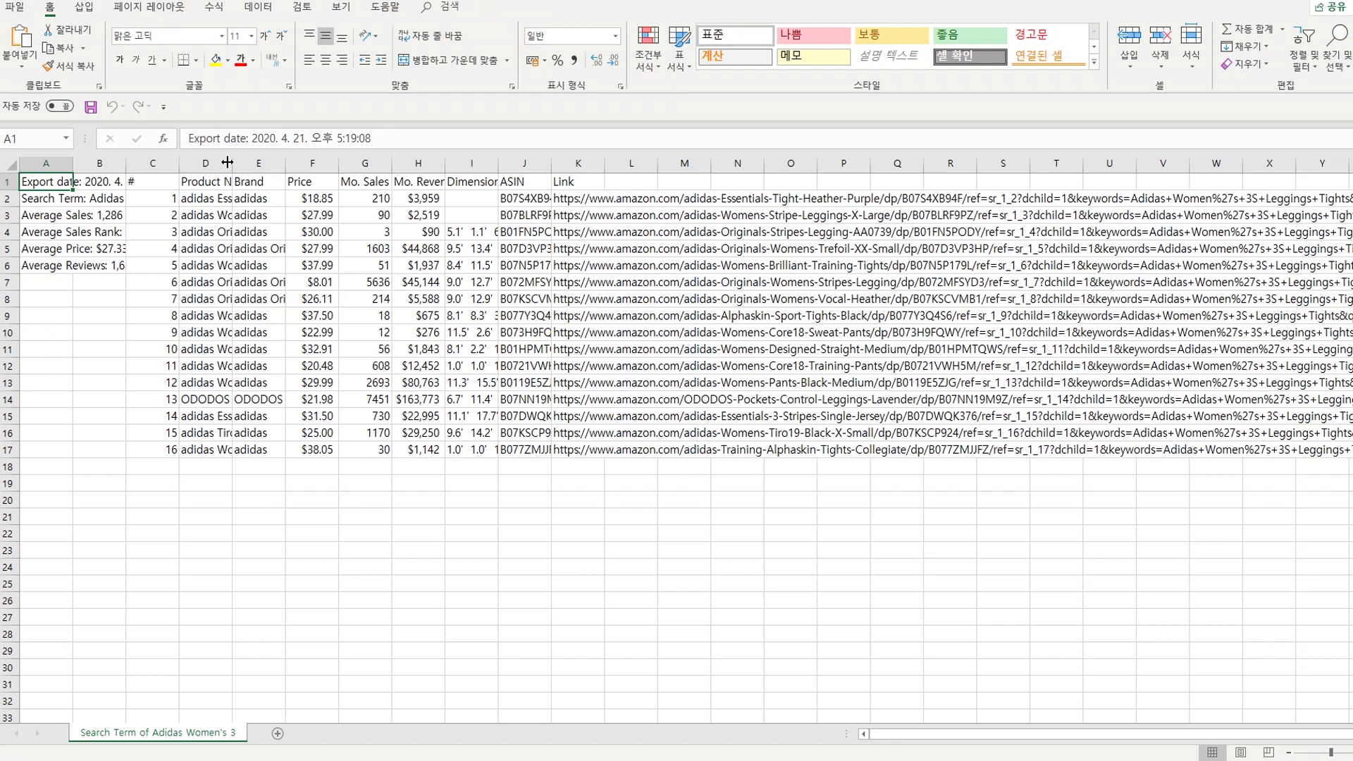
pyautogui.moveTo(43, 163); pyautogui.dragTo(100, 163)
pyautogui.rightClick(100, 164)
pyautogui.click(126, 285)
pyautogui.click(35, 198)
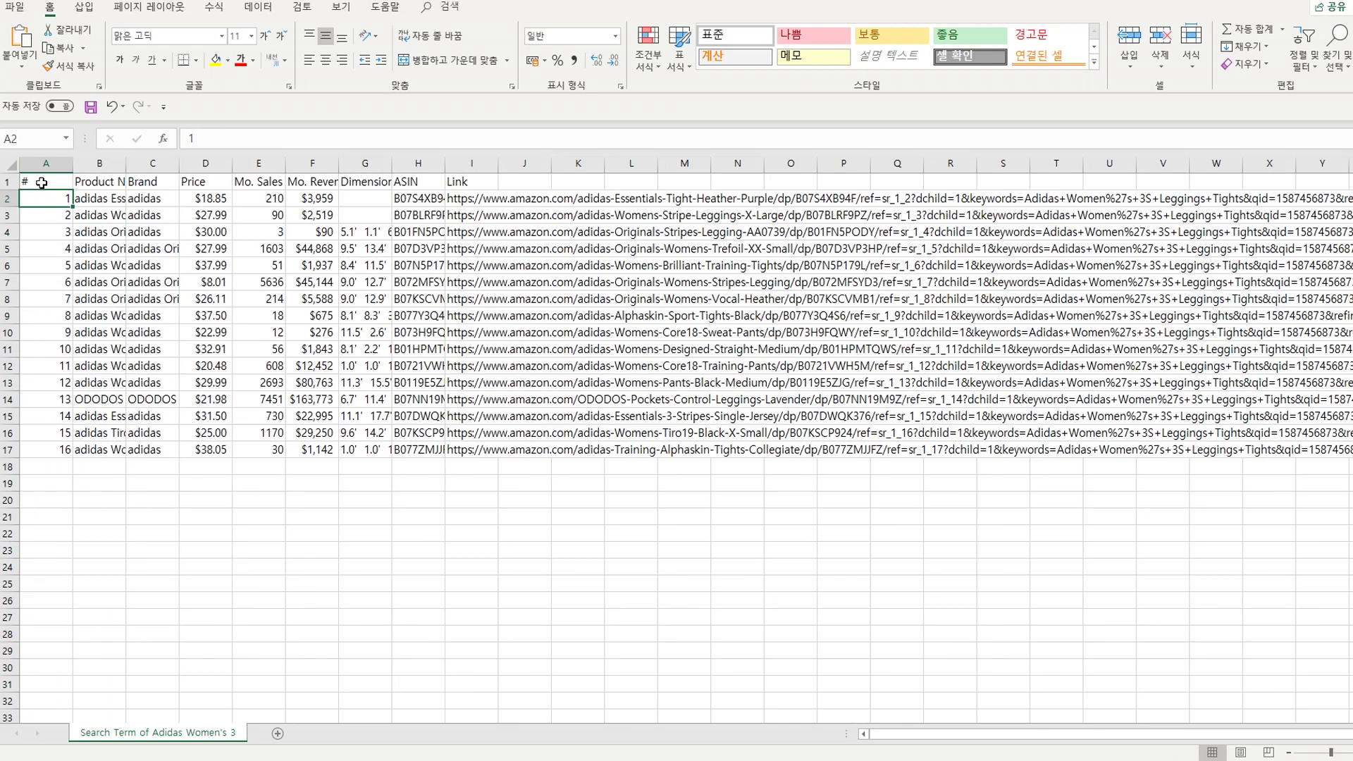
# - Review the Price, Mo. Sales and Mo. Revenue columns of the exported list
pyautogui.click(200, 179)
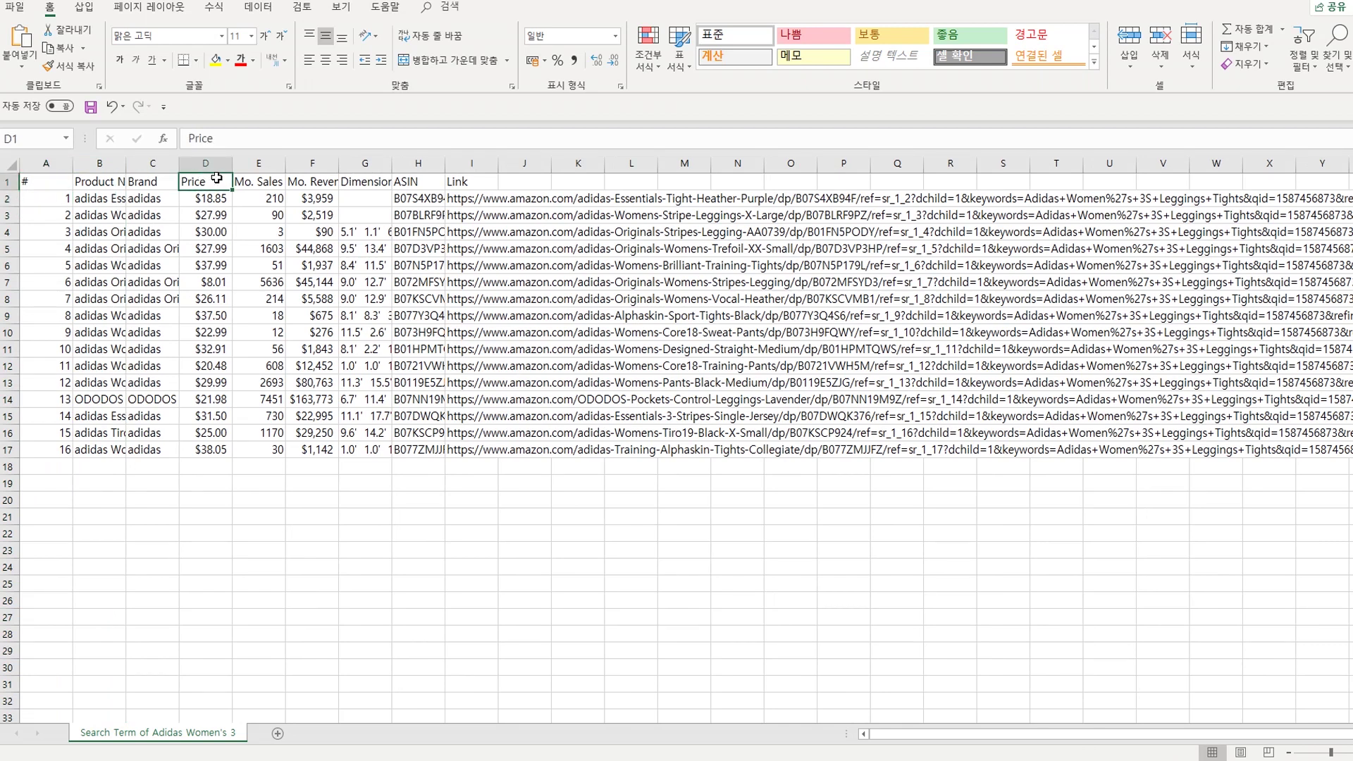
pyautogui.click(258, 181)
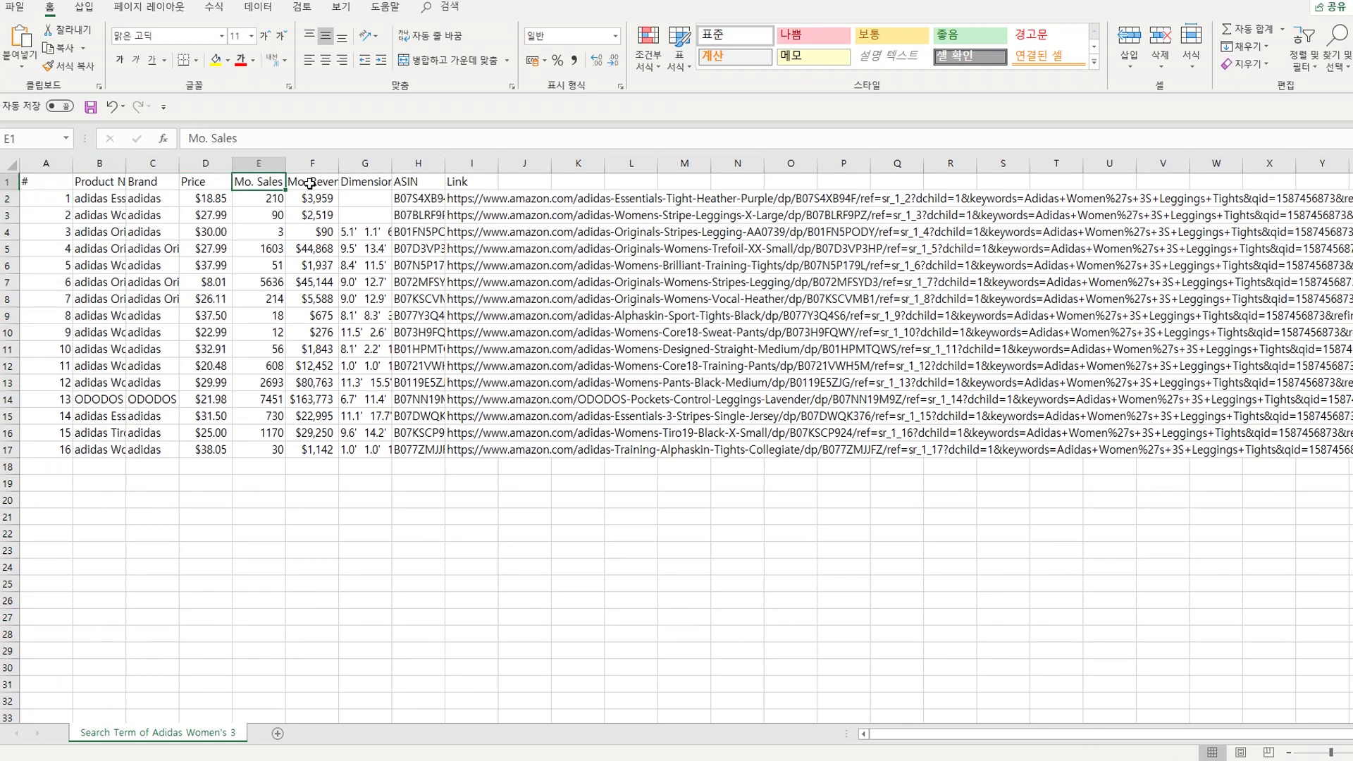
pyautogui.click(318, 182)
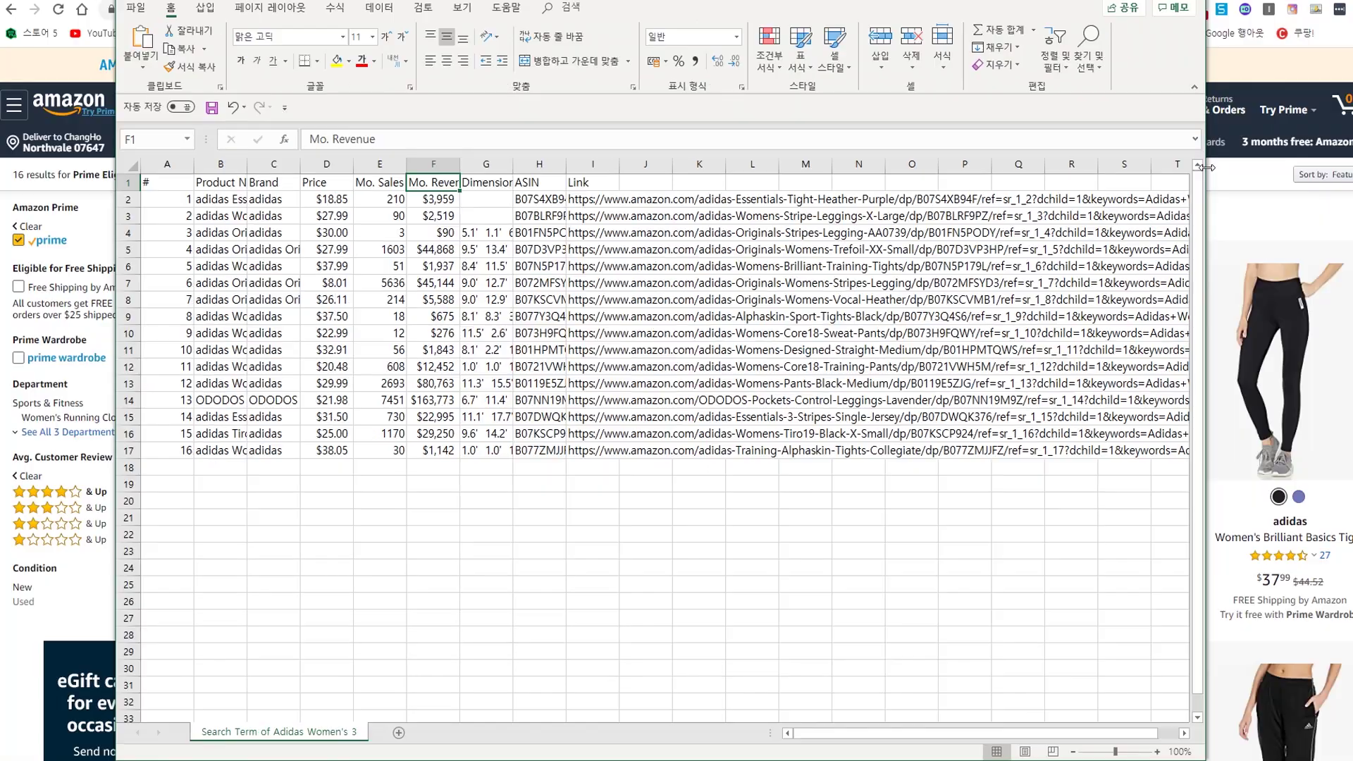
# - Narrow the Excel window and place it alongside the 상품관리장 product sheet in Google Sheets
pyautogui.moveTo(1197, 212); pyautogui.dragTo(729, 241)
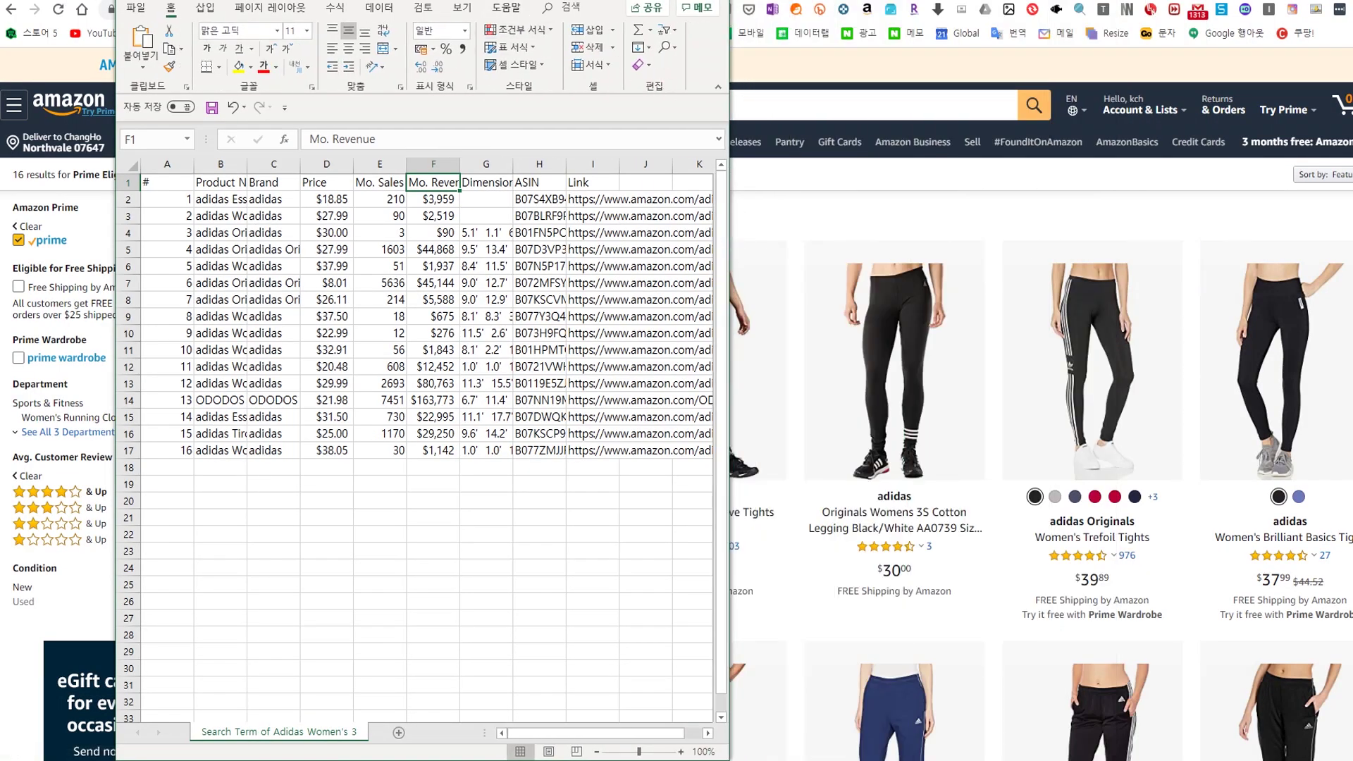
pyautogui.moveTo(134, 1); pyautogui.dragTo(13, 21)
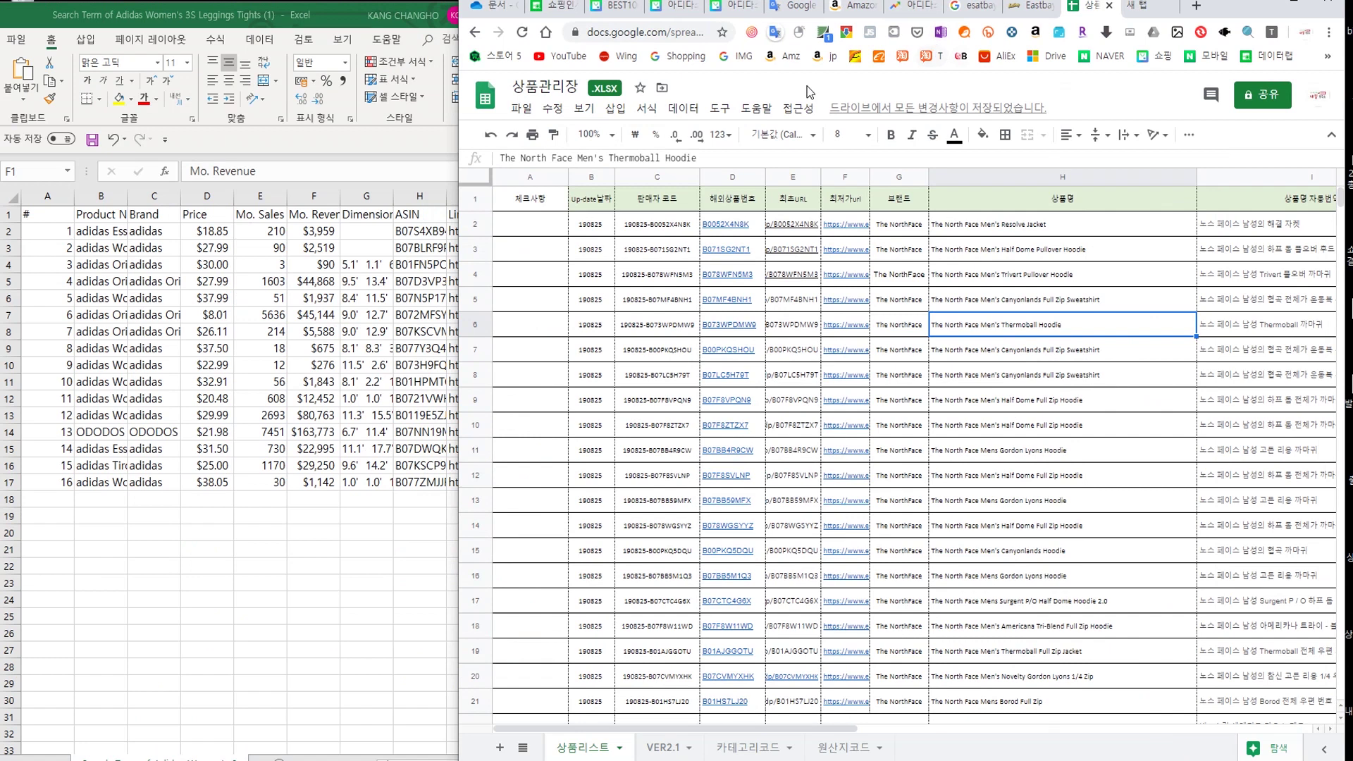
pyautogui.click(94, 317)
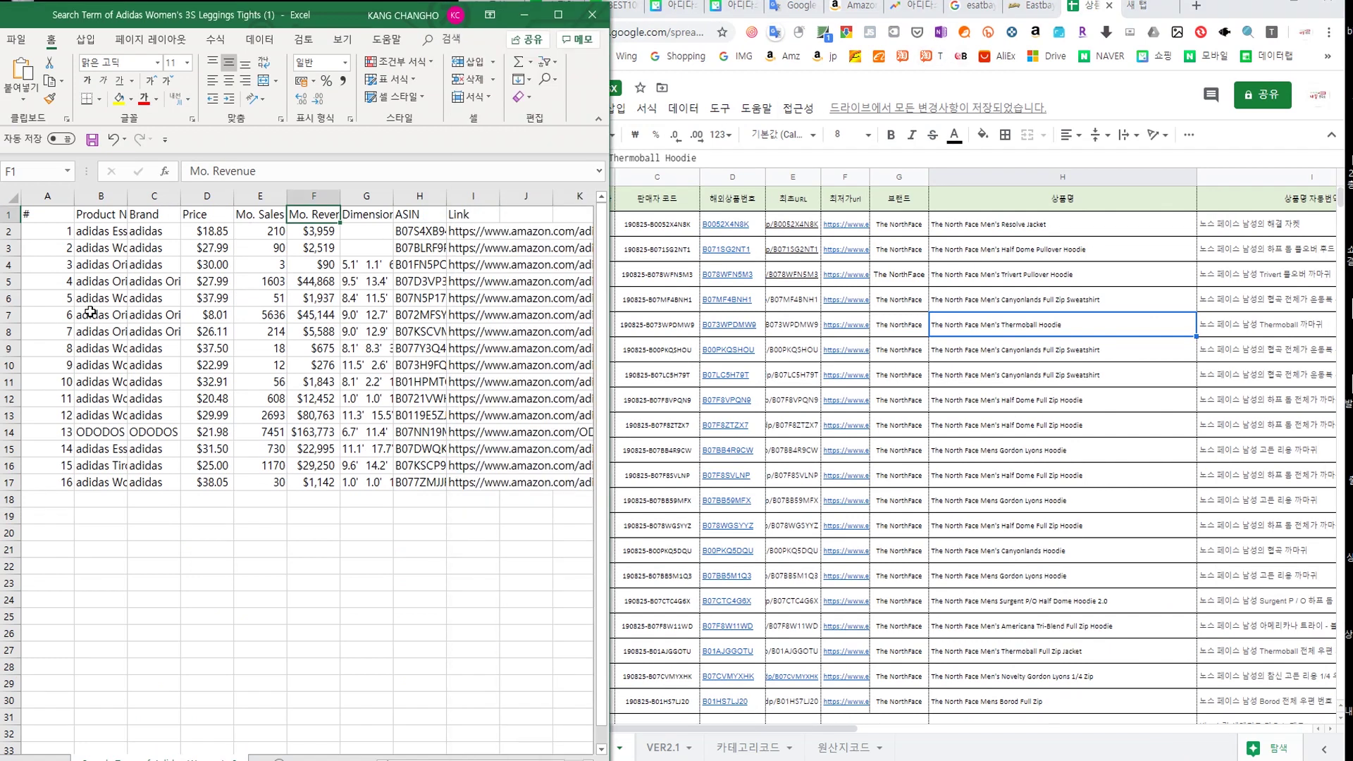
# - Copy the product names in B2:B17 from Excel into the 상품명 column of 상품관리장, starting at H2
pyautogui.click(102, 235)
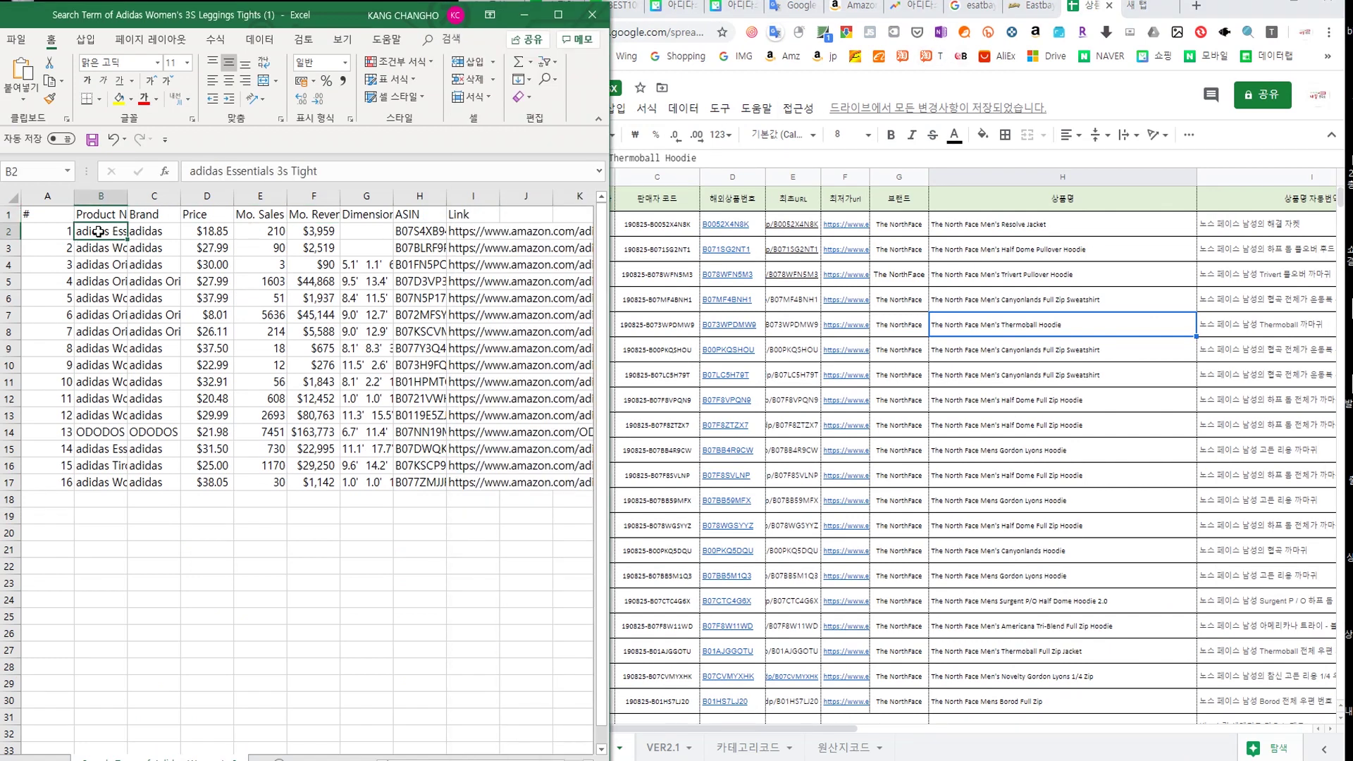
pyautogui.moveTo(99, 231); pyautogui.dragTo(99, 483)
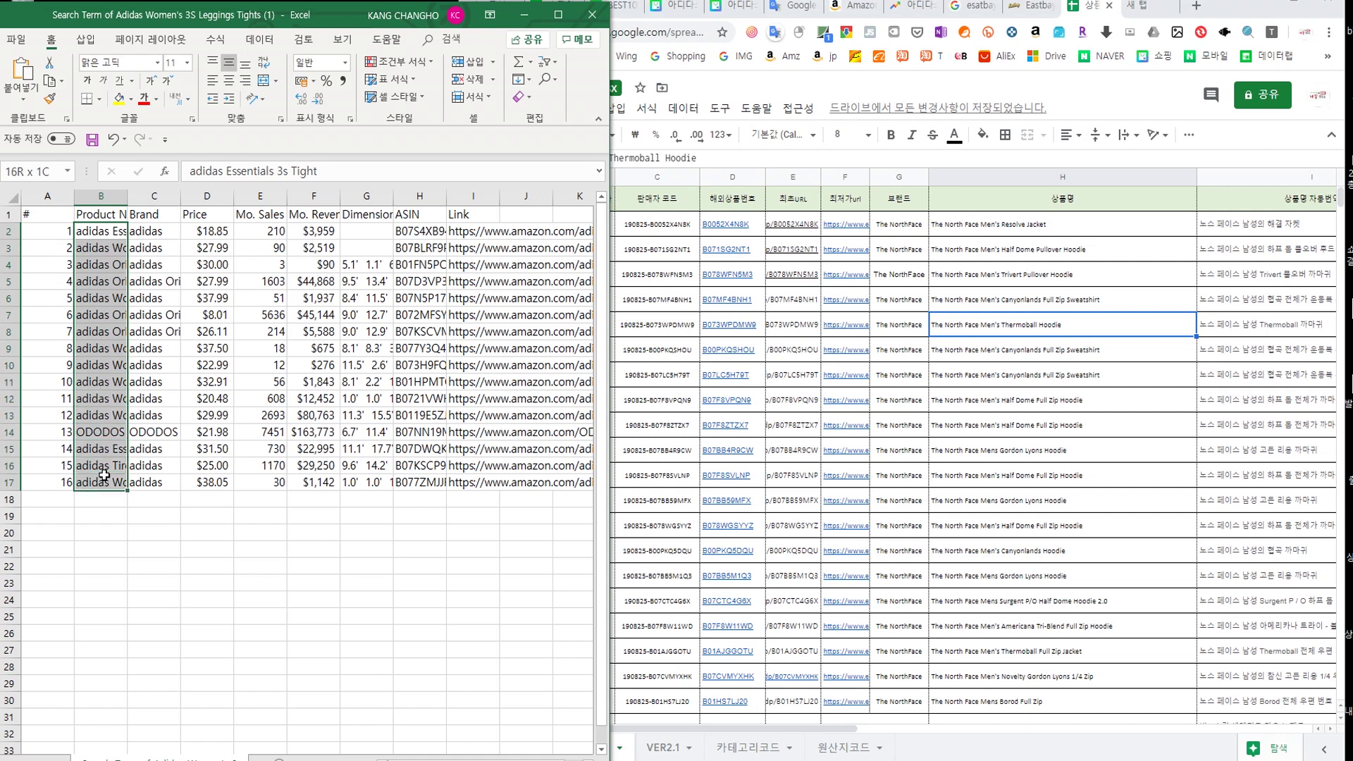
pyautogui.hotkey('ctrl', 'c')
pyautogui.click(656, 350)
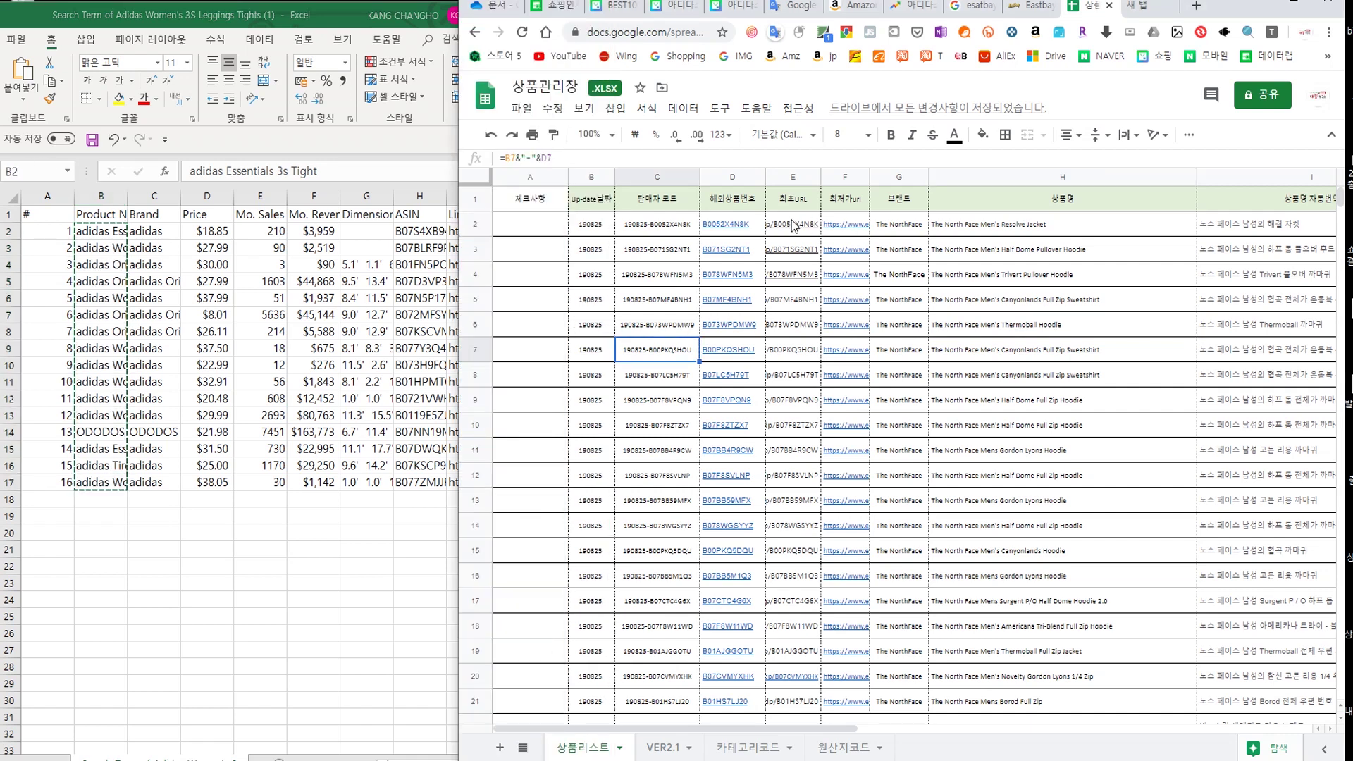
pyautogui.click(1028, 225)
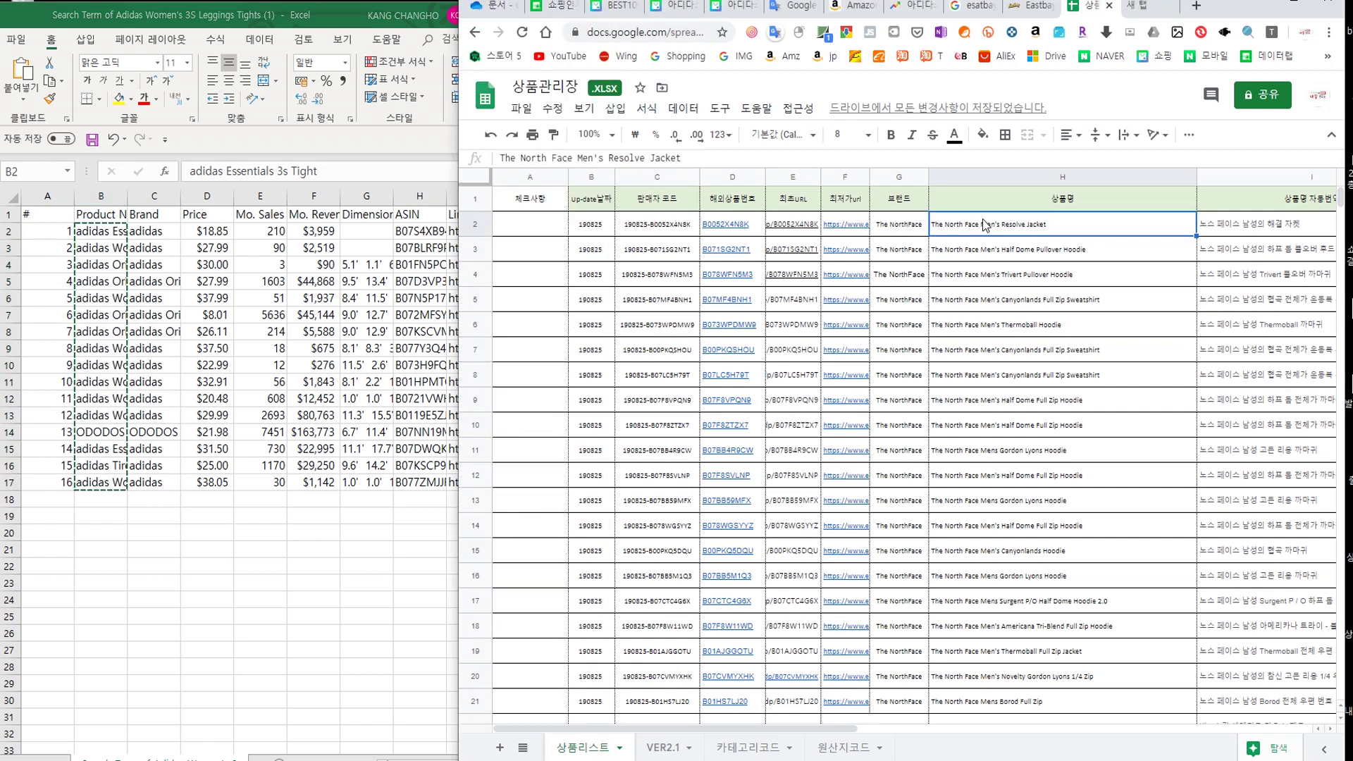
pyautogui.hotkey('ctrl', 'v')
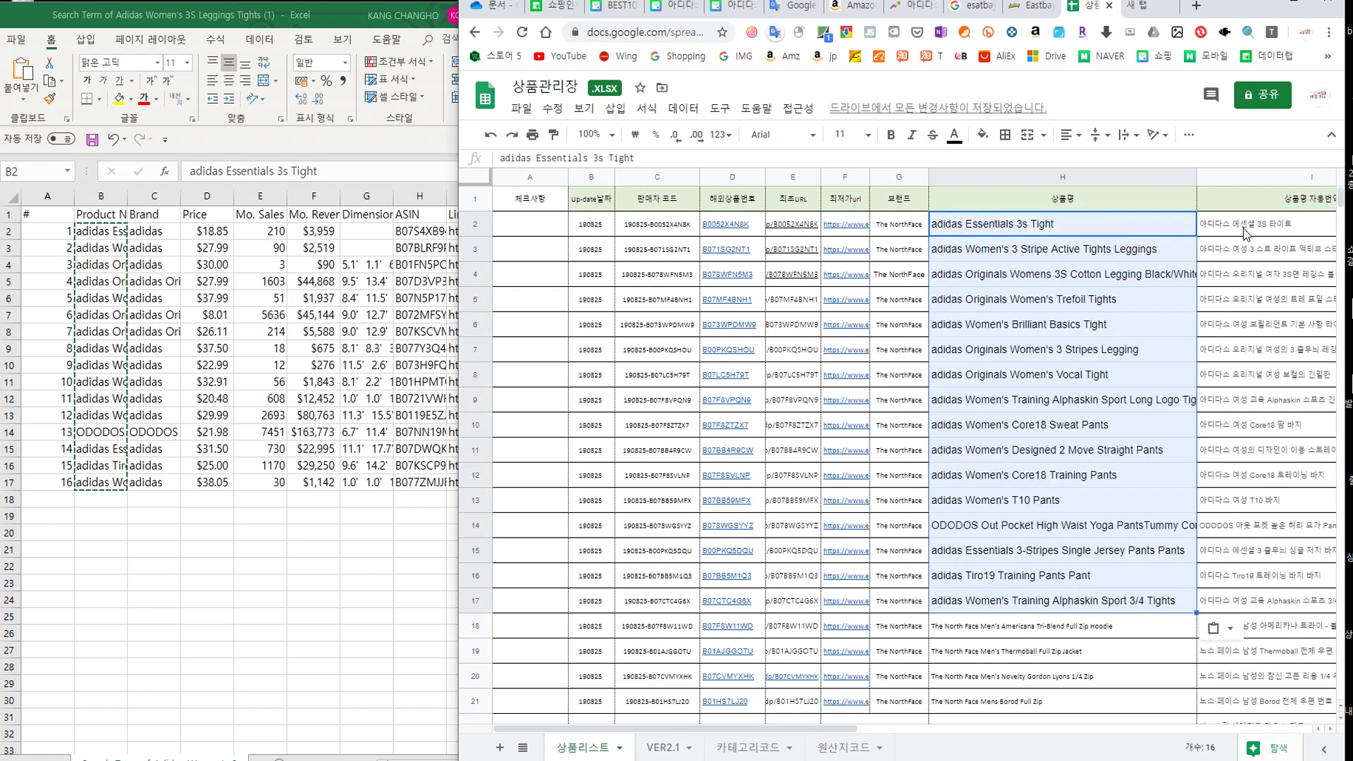
# - Examine the GOOGLETRANSLATE formulas in the 상품명 자동번역 column for the first two products
pyautogui.hscroll(3, 924, 723)
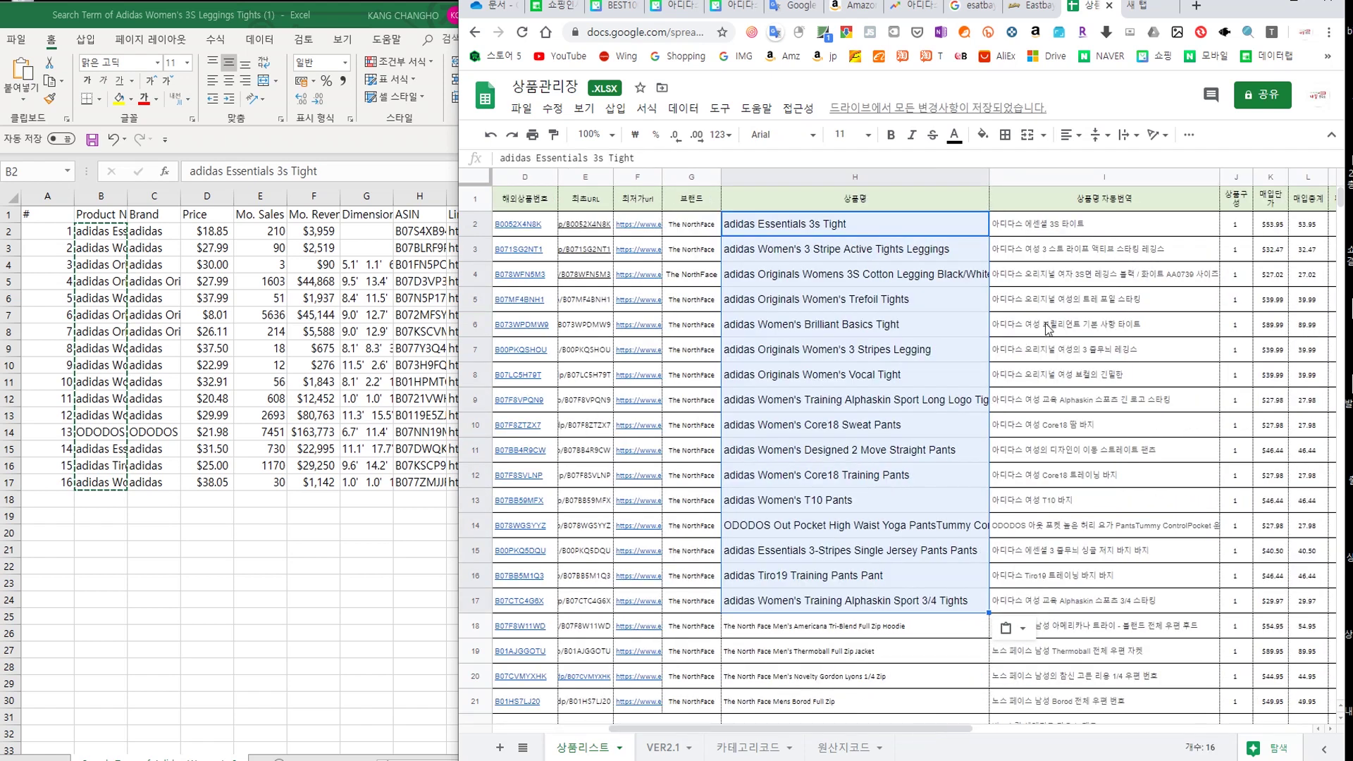
pyautogui.click(1063, 233)
pyautogui.click(823, 231)
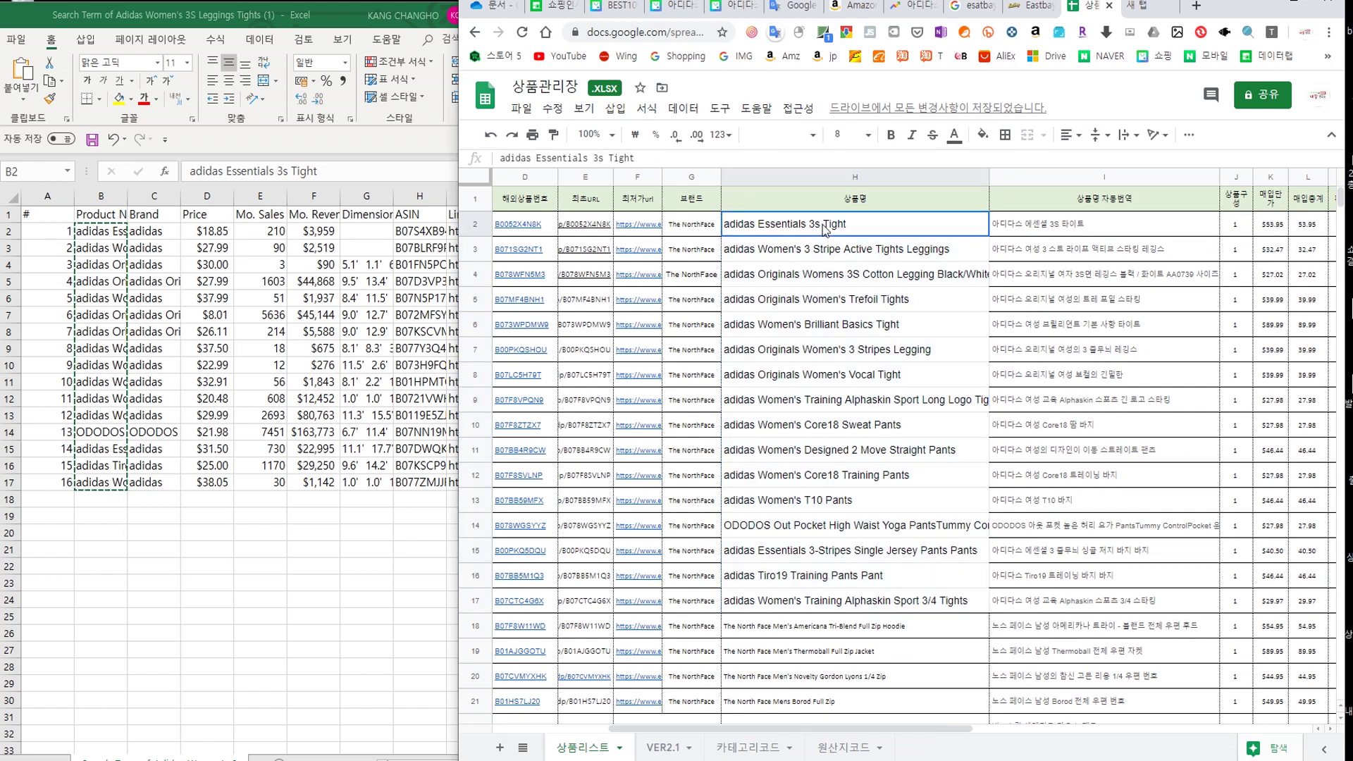
pyautogui.click(1050, 232)
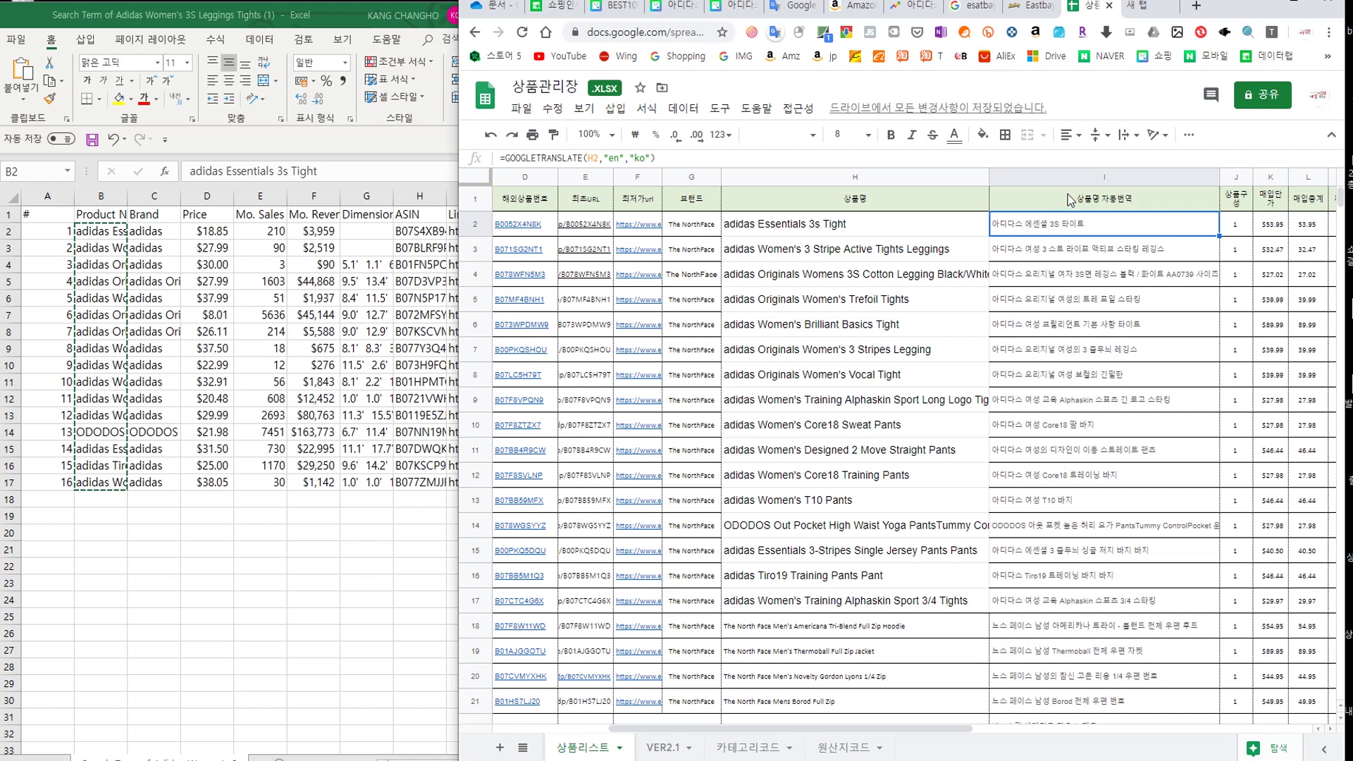
pyautogui.click(1075, 247)
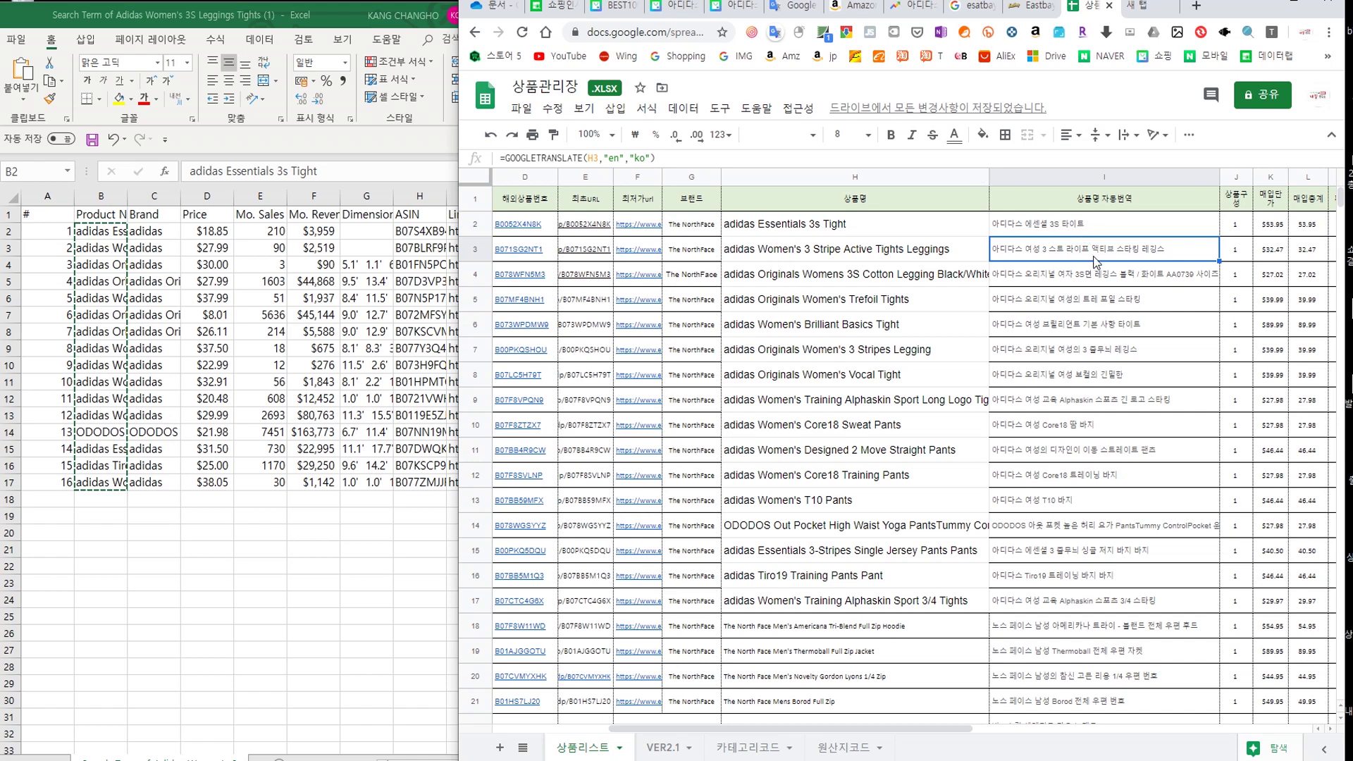
# - Set the font size of the pasted product names in H2:H17 to 9
pyautogui.click(871, 229)
pyautogui.moveTo(871, 257); pyautogui.dragTo(887, 605)
pyautogui.hotkey('ctrl', 'z')
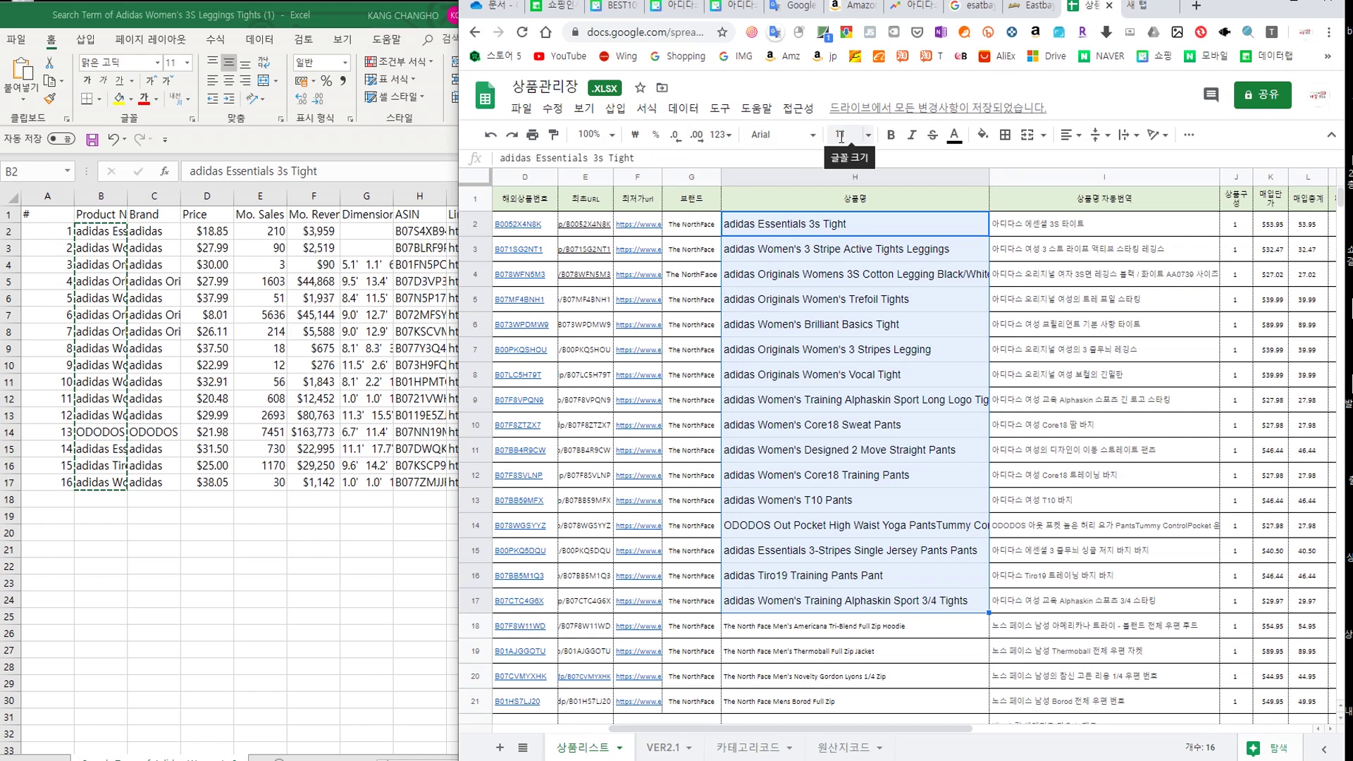
pyautogui.click(1059, 399)
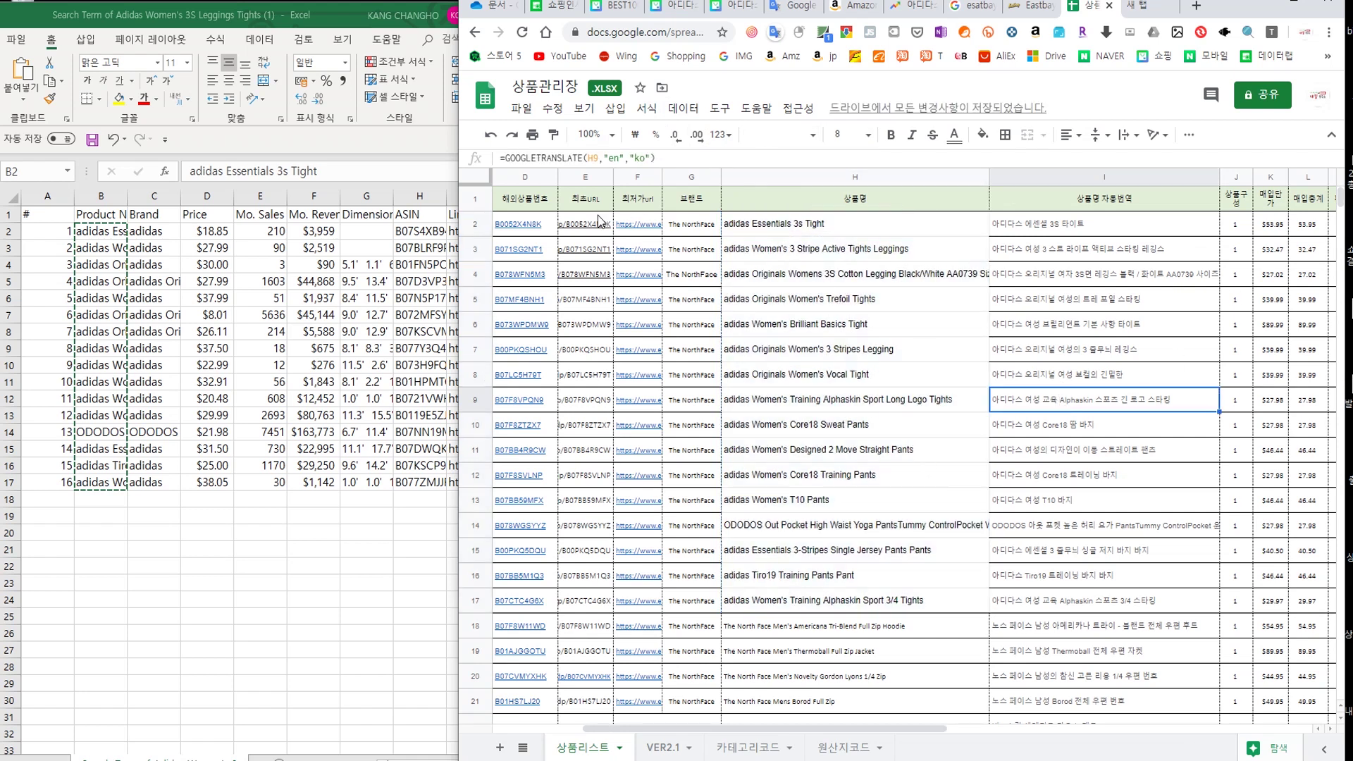
# - Copy the brands in C2:C17 from Excel into the 브랜드 column starting at G2, and set their font size to 9
pyautogui.hotkey('alt', 'Tab')
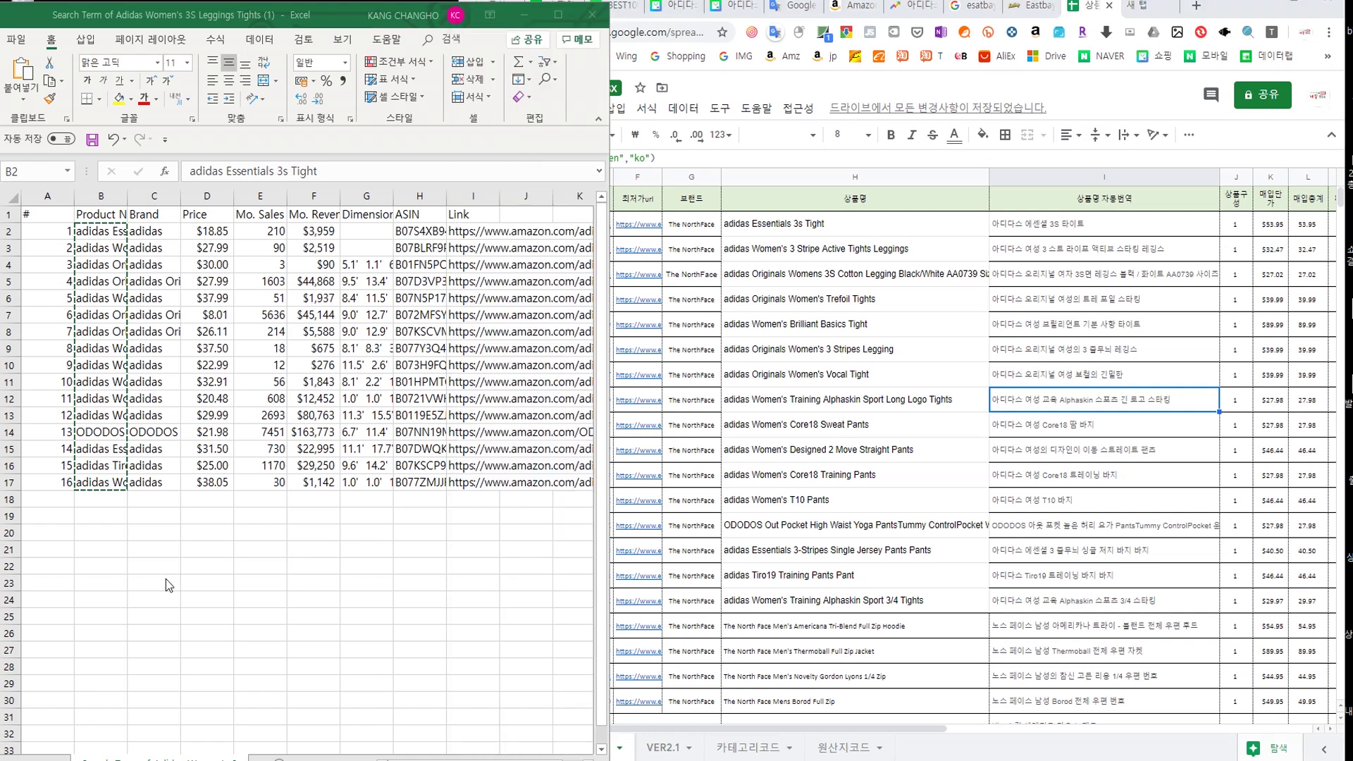
pyautogui.moveTo(152, 231); pyautogui.dragTo(154, 482)
pyautogui.hotkey('ctrl', 'c')
pyautogui.hotkey('alt', 'Tab')
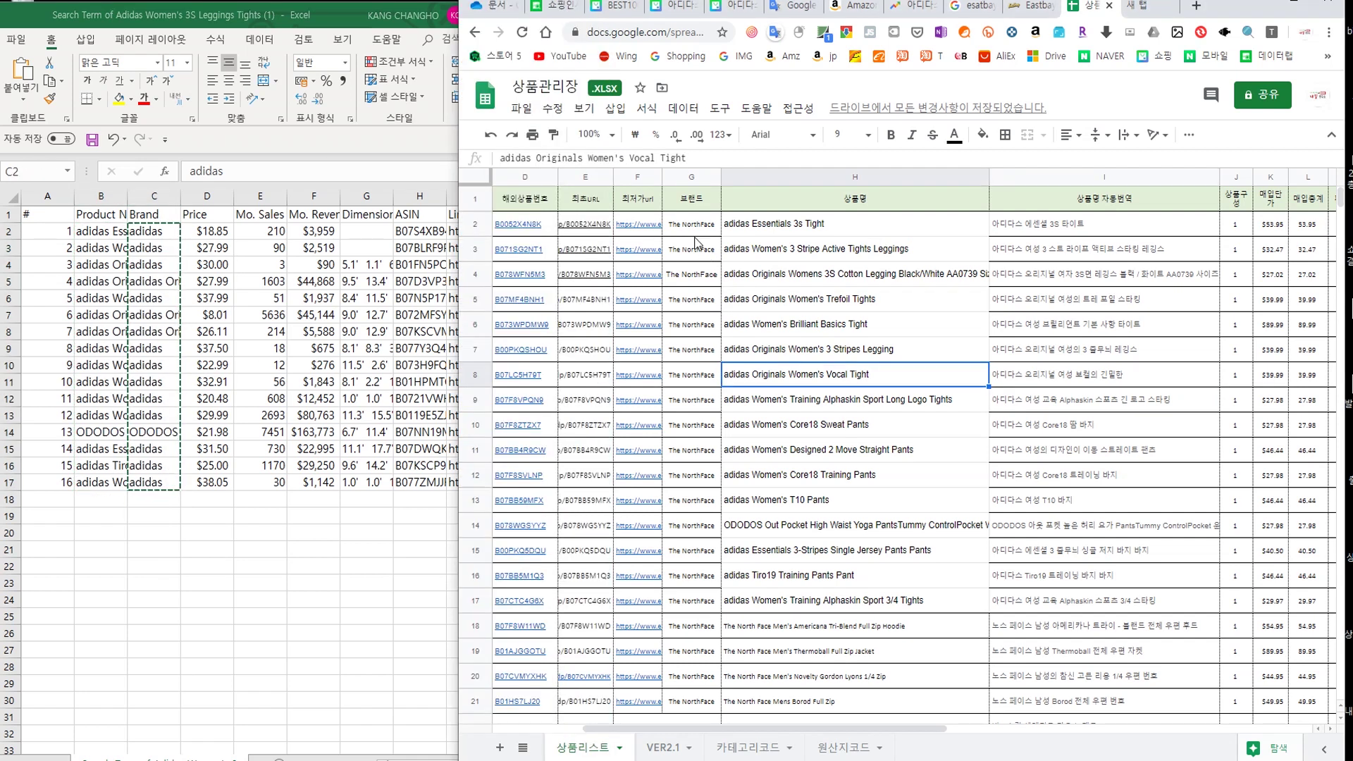
pyautogui.click(698, 224)
pyautogui.hotkey('ctrl', 'v')
pyautogui.click(846, 134)
pyautogui.click(846, 233)
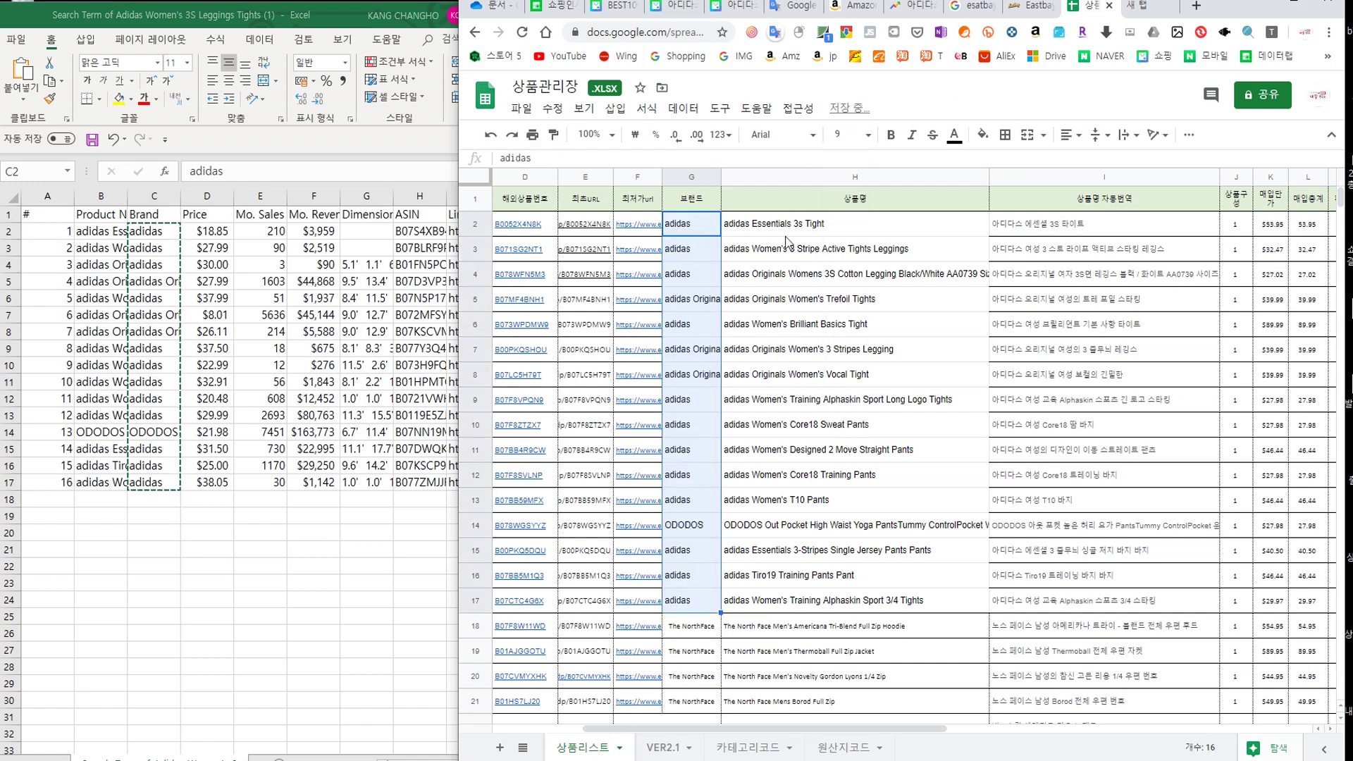
# - Copy the prices in D2:D17 from Excel into the 매입단가 column of 상품관리장, starting at K2
pyautogui.click(206, 235)
pyautogui.moveTo(206, 251); pyautogui.dragTo(206, 482)
pyautogui.hotkey('ctrl', 'c')
pyautogui.hotkey('alt', 'Tab')
pyautogui.click(1272, 224)
pyautogui.hotkey('ctrl', 'v')
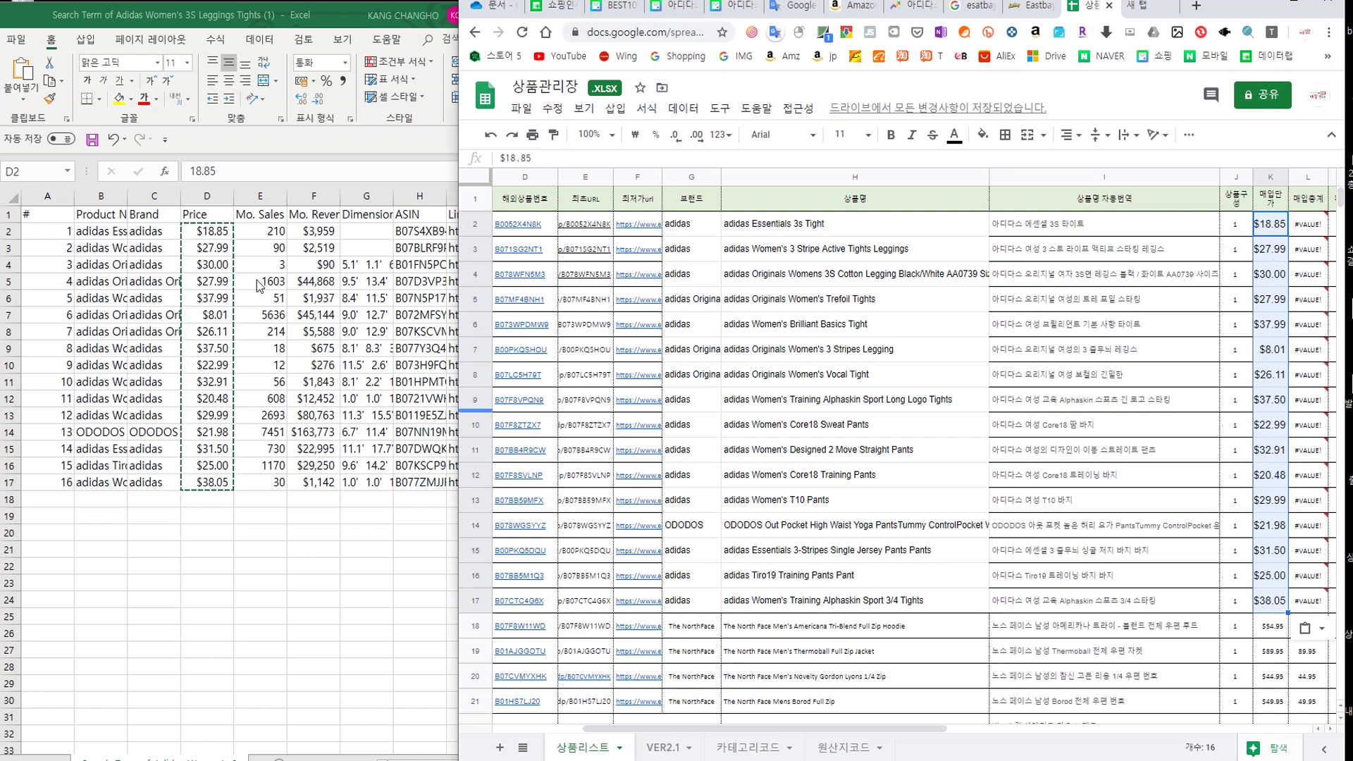
# - In Excel, paste the copied prices starting at D19 as values only, without the currency formatting
pyautogui.click(207, 515)
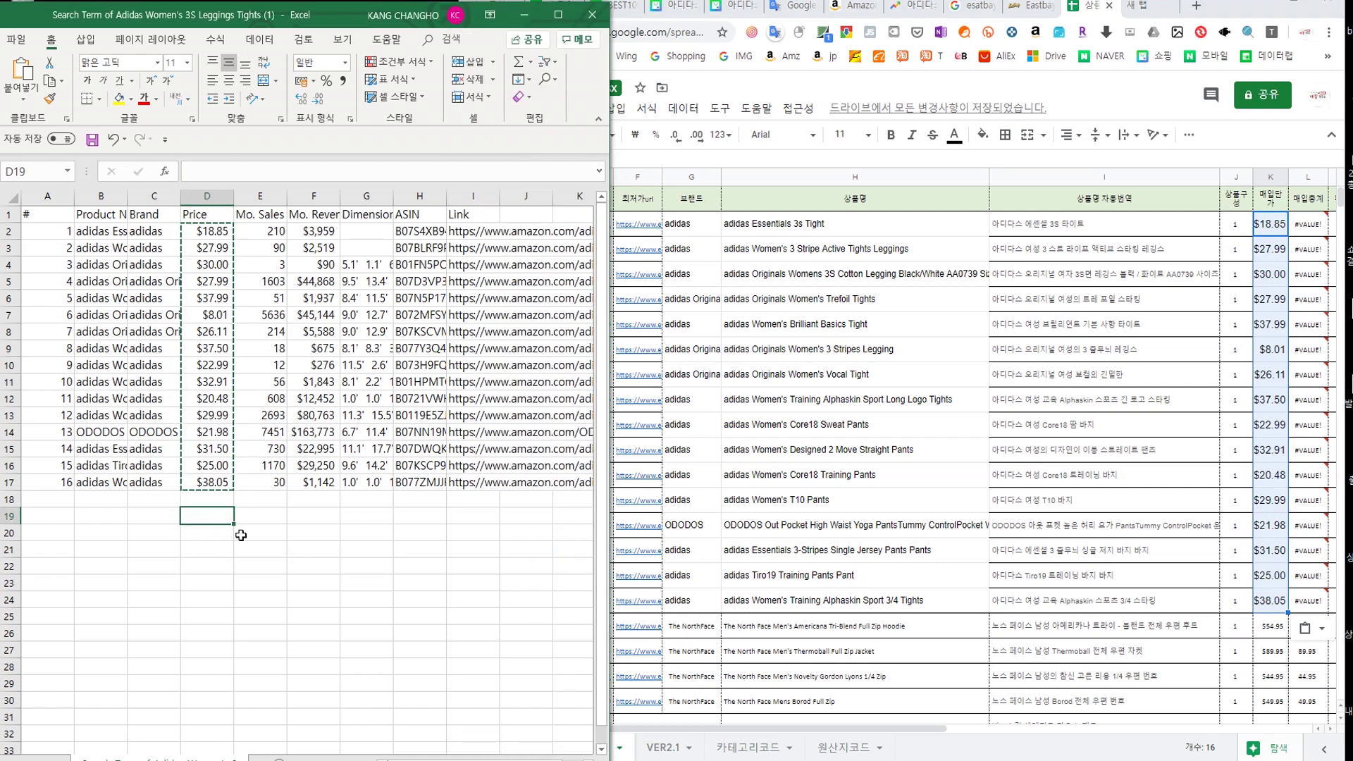
pyautogui.hotkey('ctrl', 'v')
pyautogui.press('ctrl')
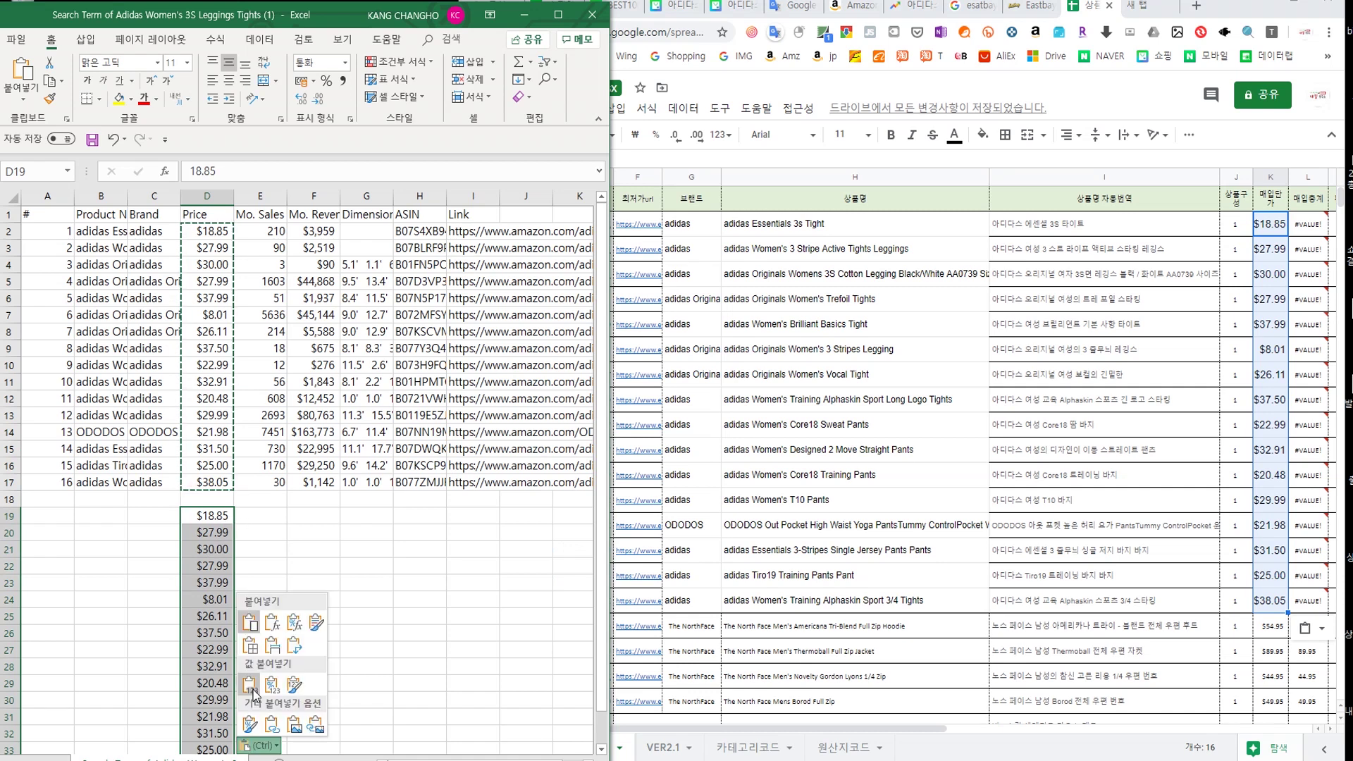
pyautogui.click(253, 693)
pyautogui.click(372, 632)
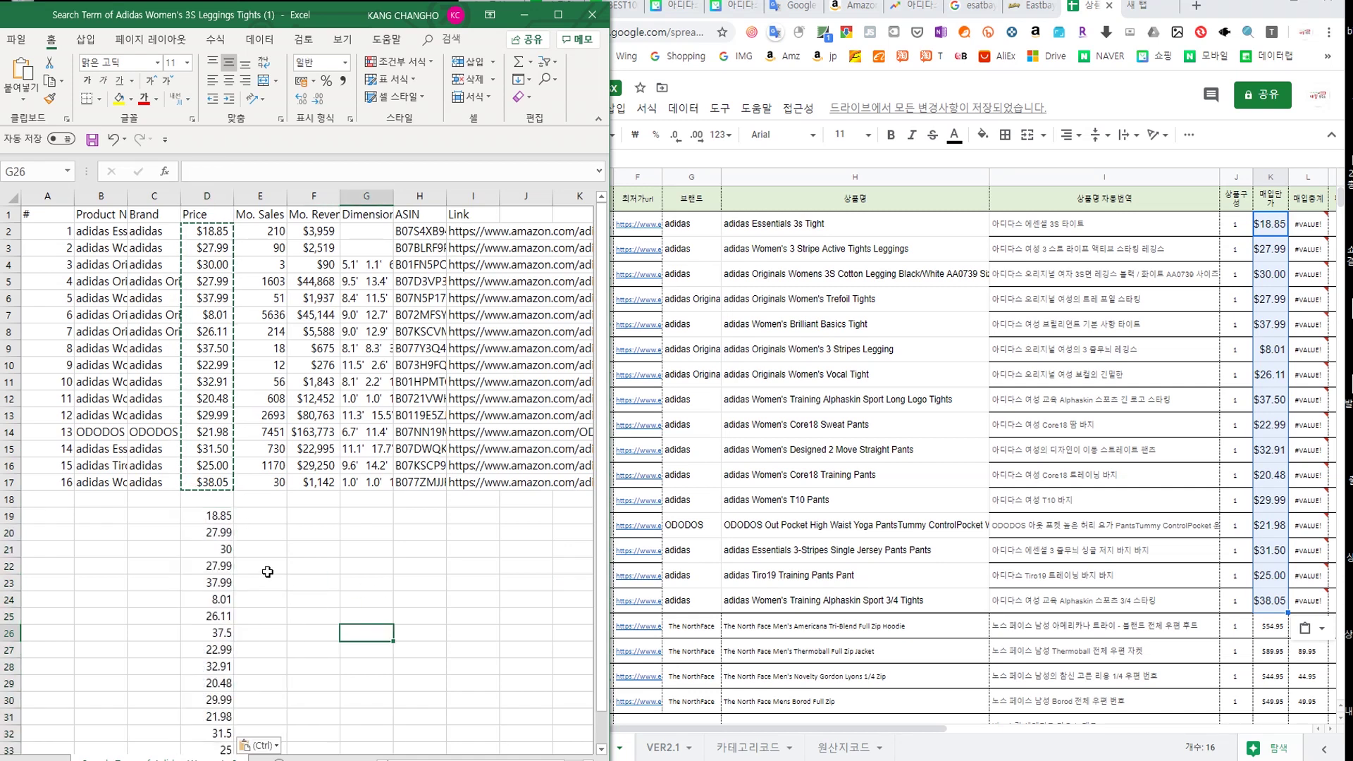
# - Copy the plain prices in D19:D34 into the 매입단가 column of 상품관리장 from K2, and check the 매입총계 formula in L2
pyautogui.moveTo(221, 517); pyautogui.dragTo(224, 716)
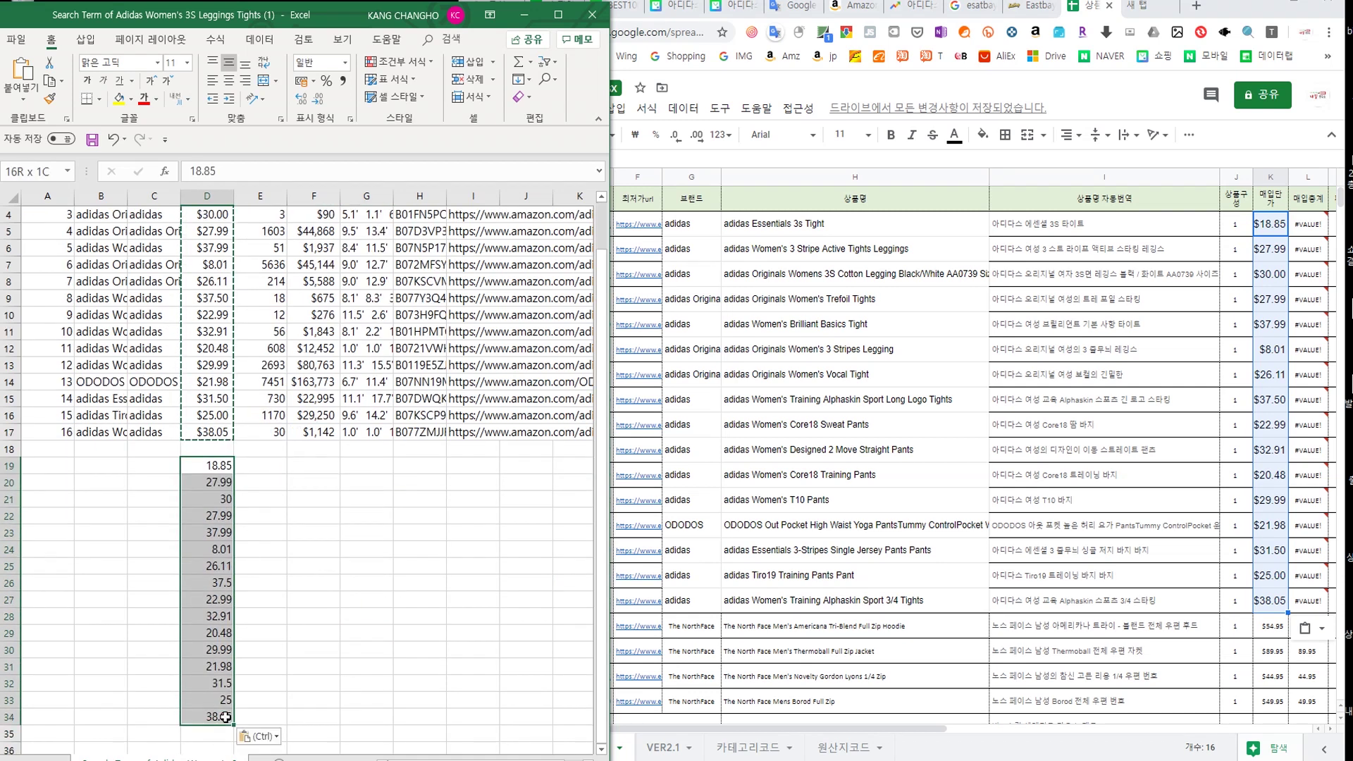
pyautogui.hotkey('ctrl', 'c')
pyautogui.click(1270, 224)
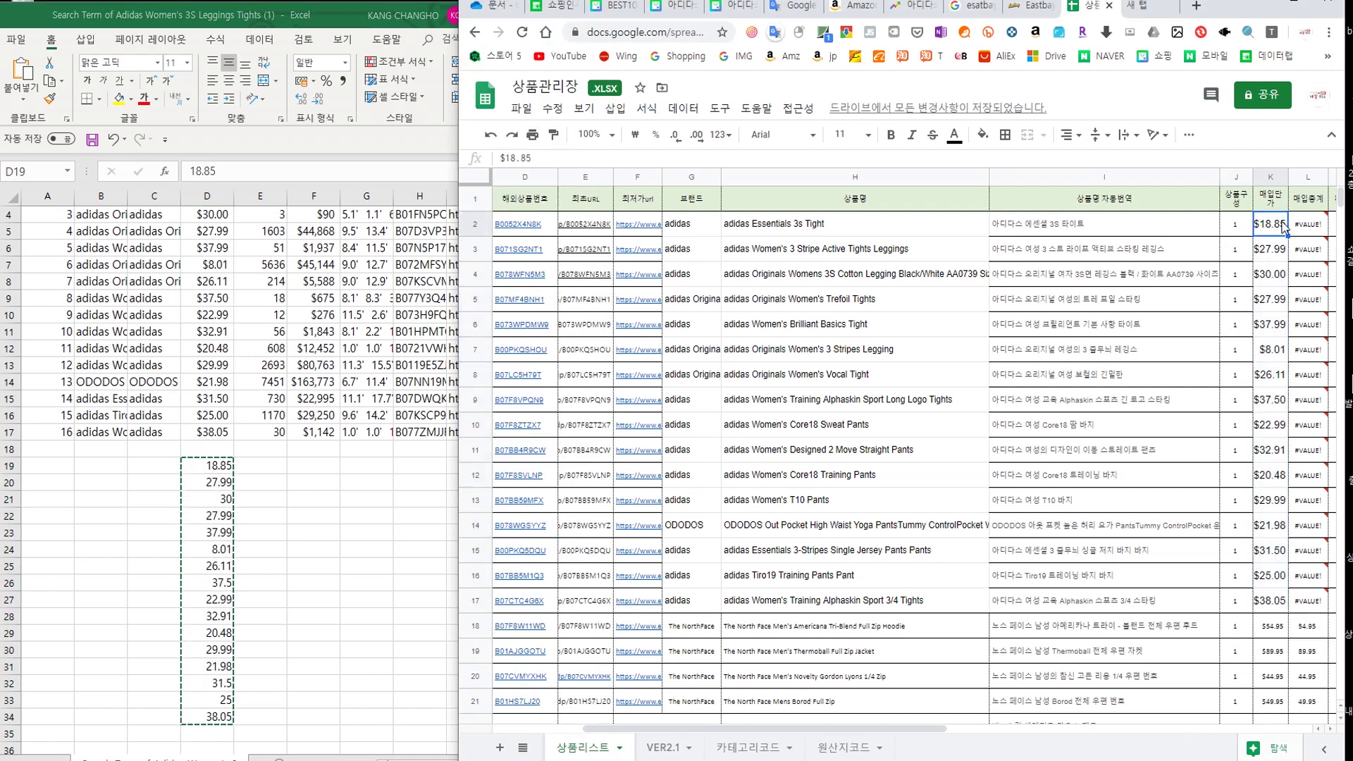
pyautogui.hotkey('ctrl', 'v')
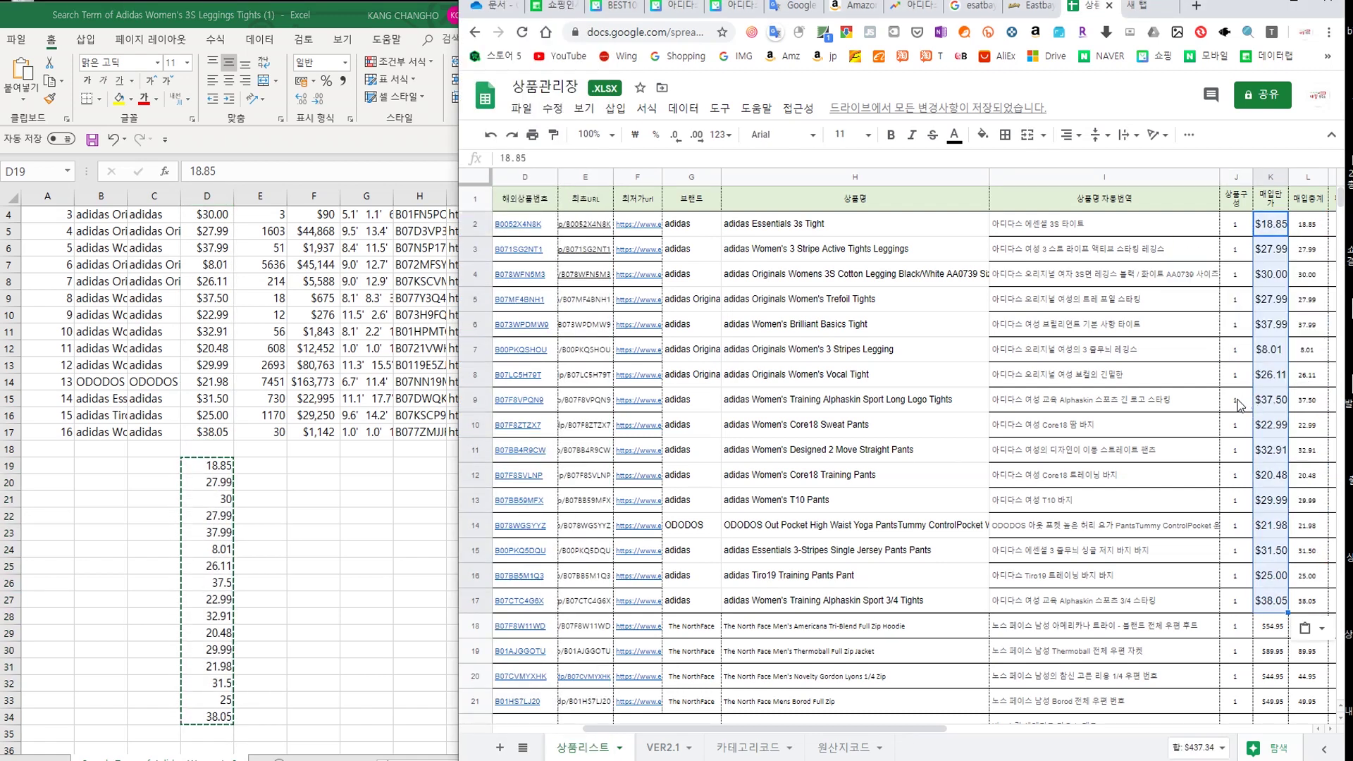
pyautogui.click(1204, 428)
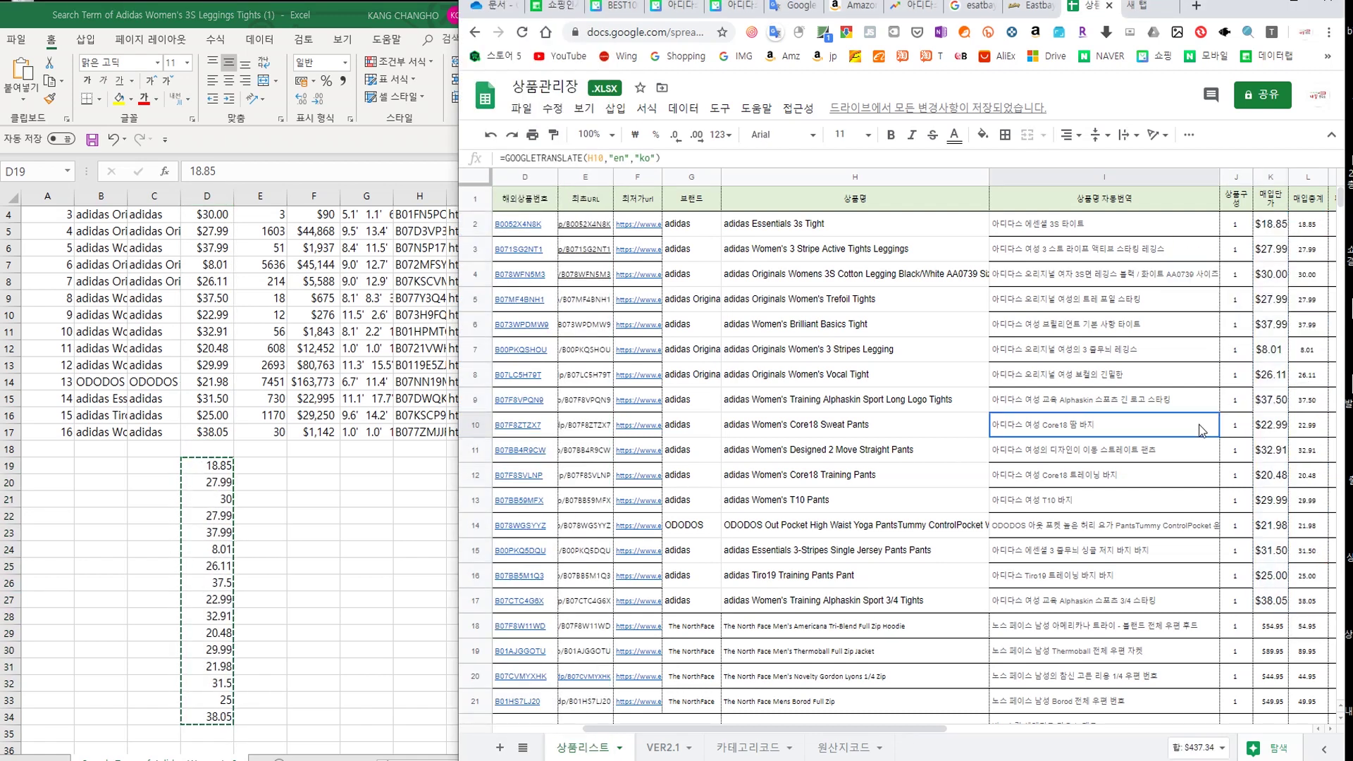
pyautogui.click(1310, 230)
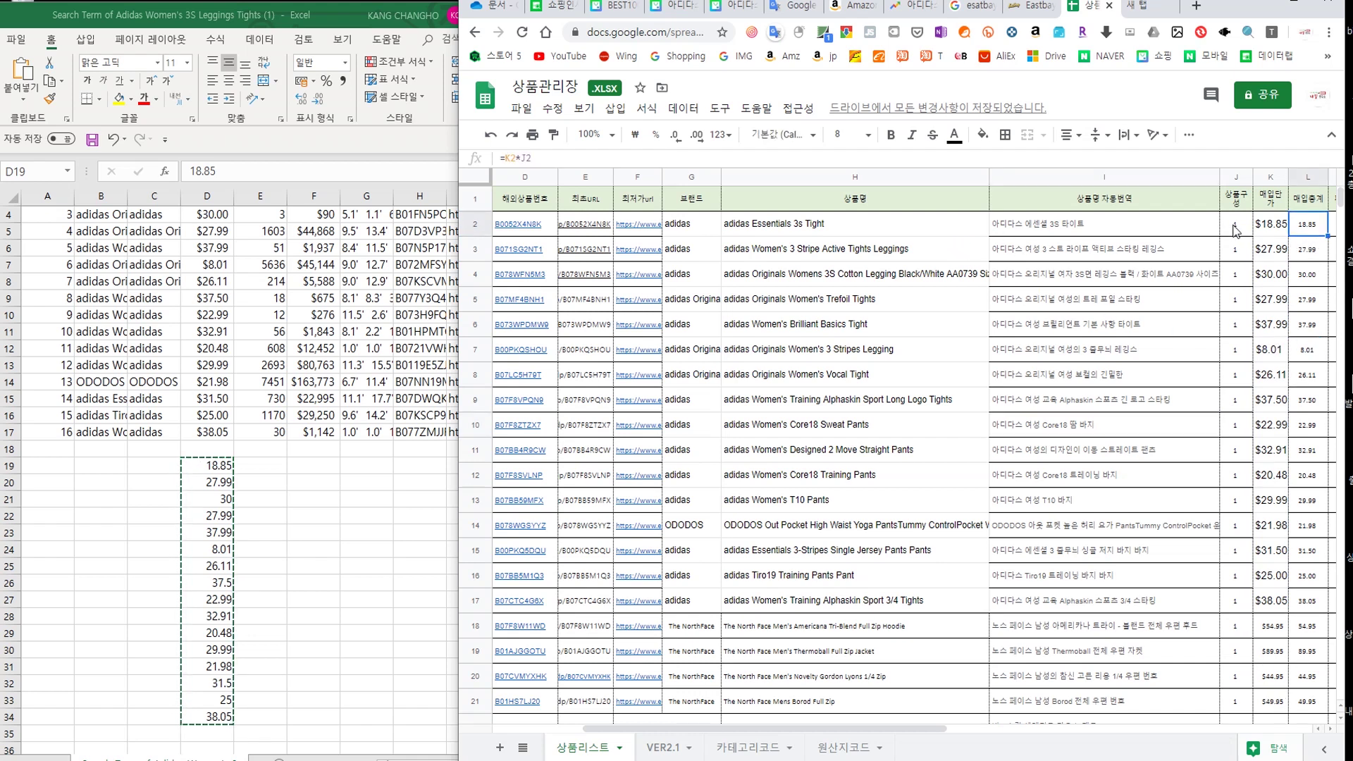
# - Copy the ASINs in H2:H17 from Excel into the 해외상품번호 column of 상품관리장, starting at D2
pyautogui.hotkey('alt', 'Tab')
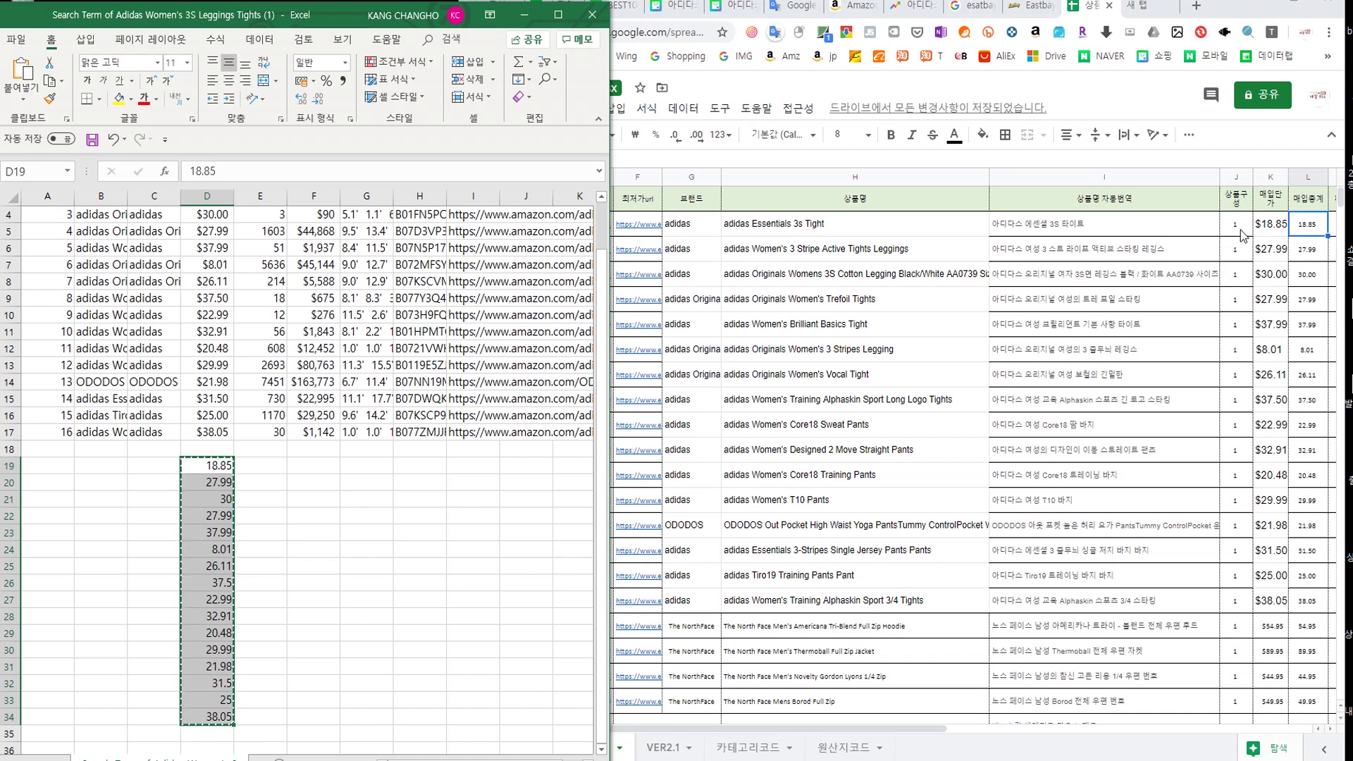
pyautogui.click(314, 550)
pyautogui.scroll(1, 314, 493)
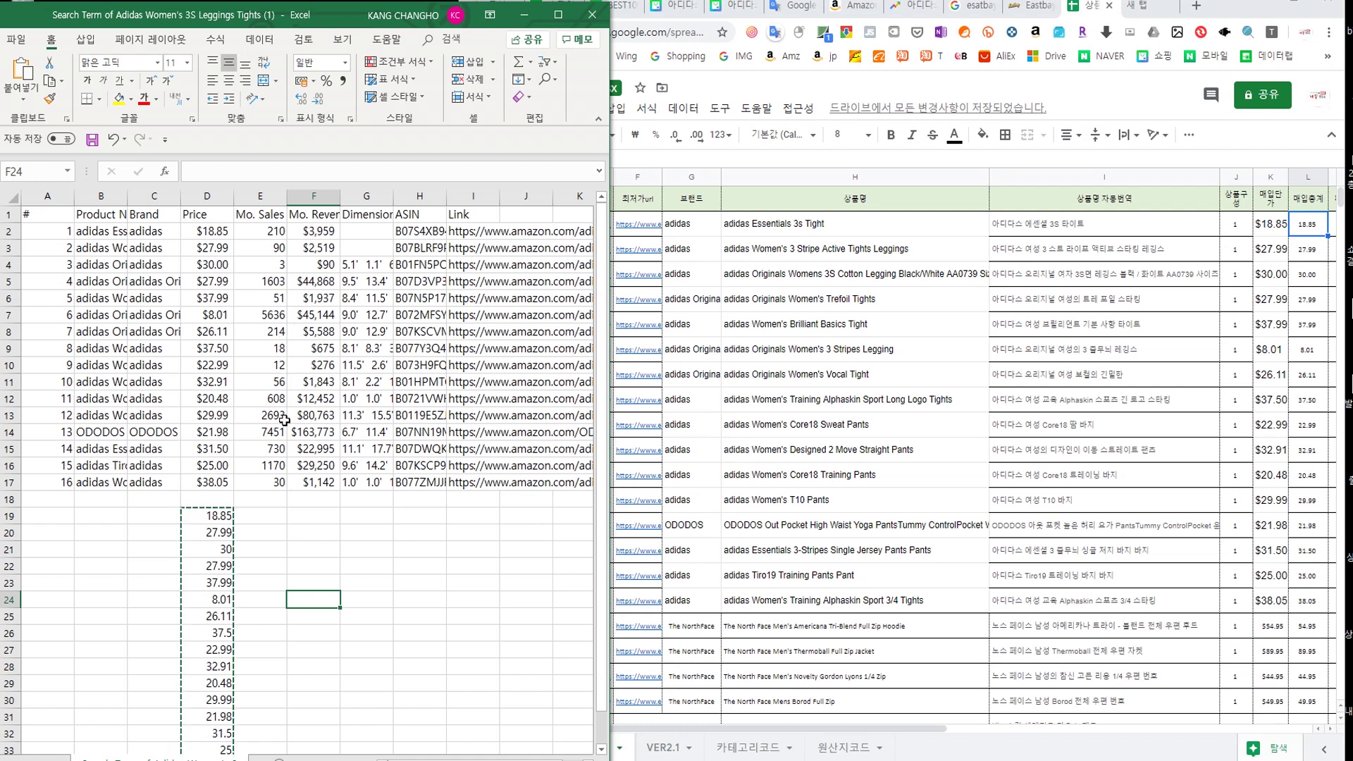
pyautogui.click(420, 215)
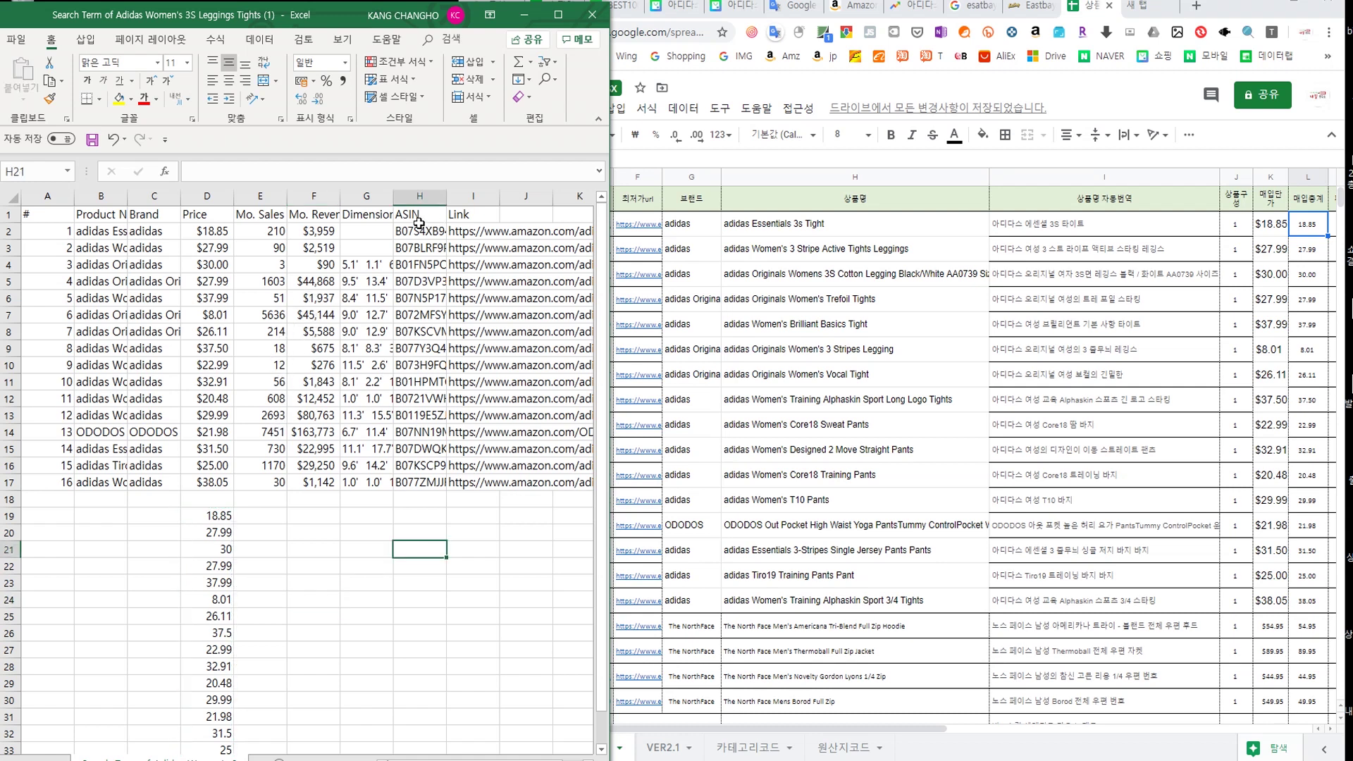
pyautogui.moveTo(420, 235); pyautogui.dragTo(413, 478)
pyautogui.hotkey('ctrl', 'c')
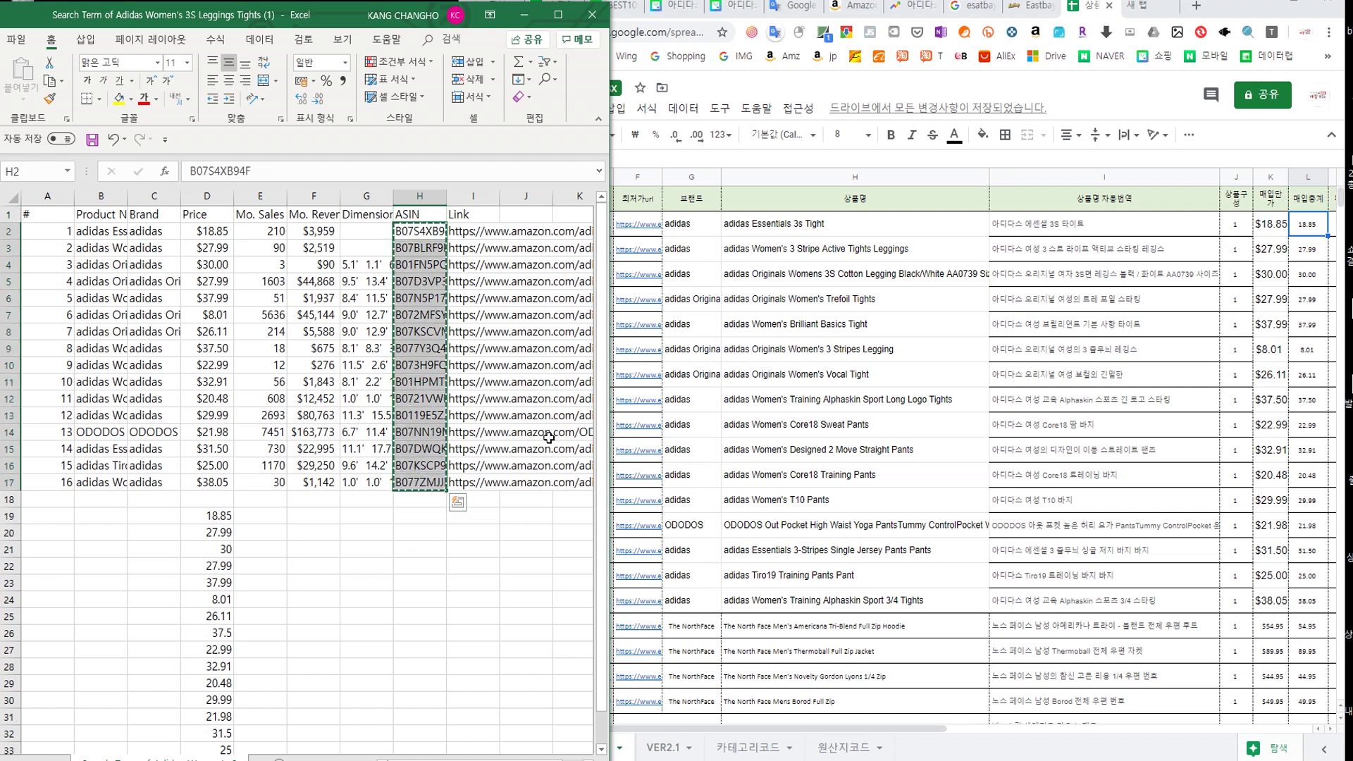
pyautogui.click(618, 232)
pyautogui.click(556, 231)
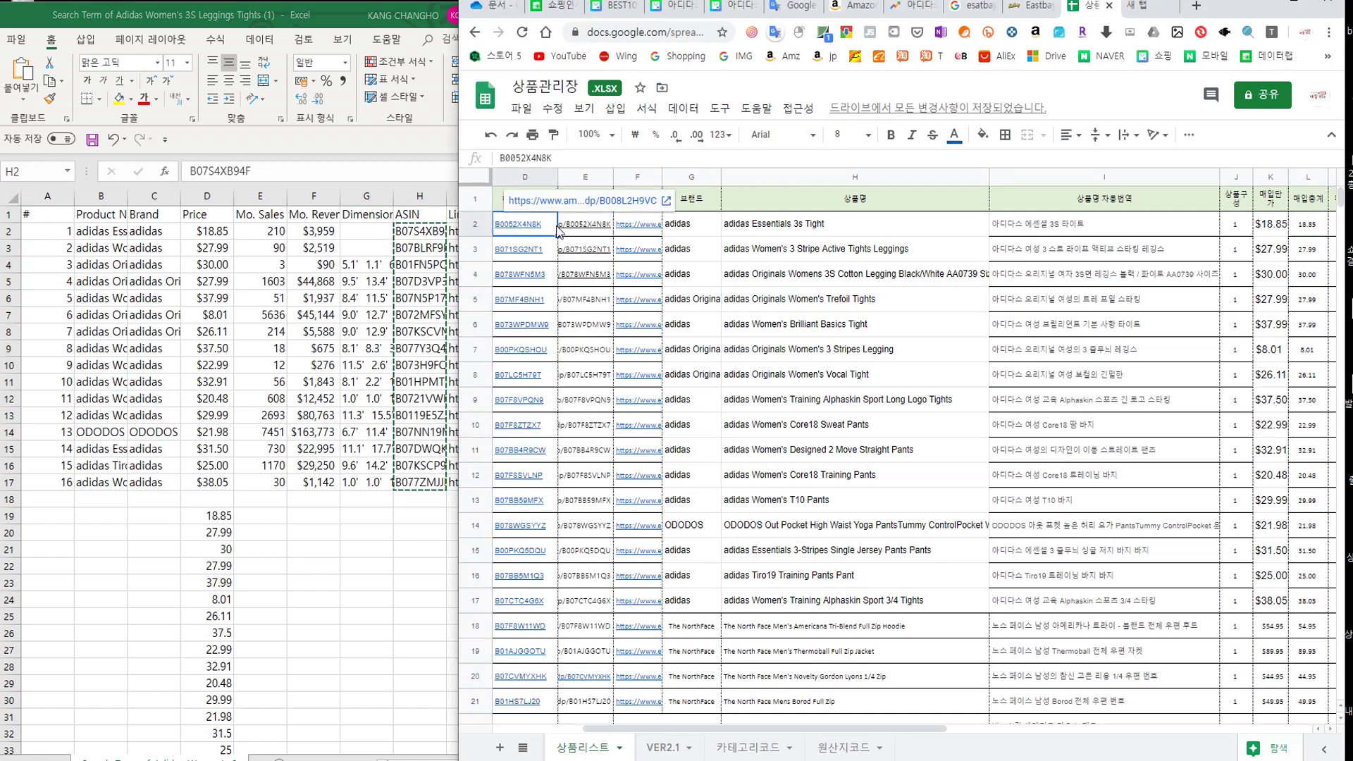
pyautogui.hotkey('ctrl', 'v')
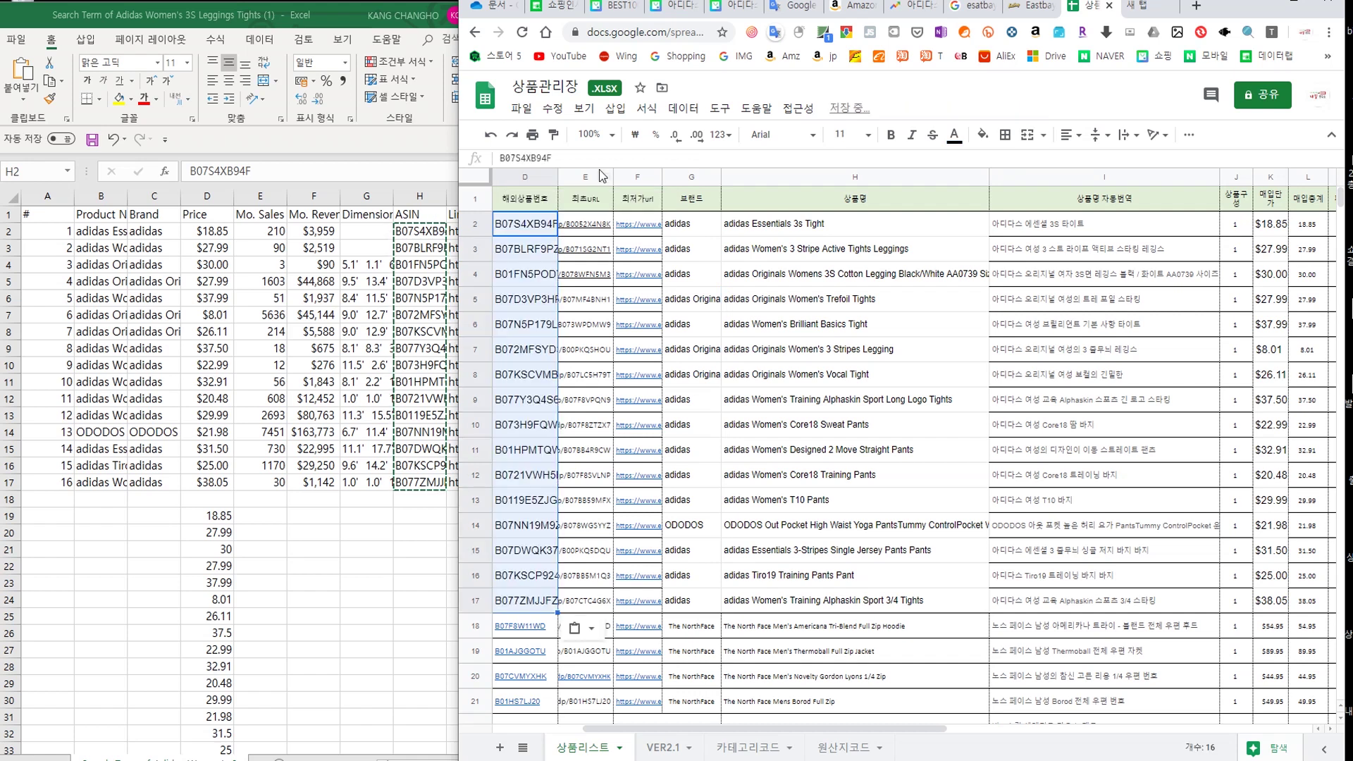
# - Copy the product links in I2:I17 from Excel into the 최저가url column of 상품관리장, starting at F2
pyautogui.click(385, 568)
pyautogui.moveTo(470, 230); pyautogui.dragTo(466, 484)
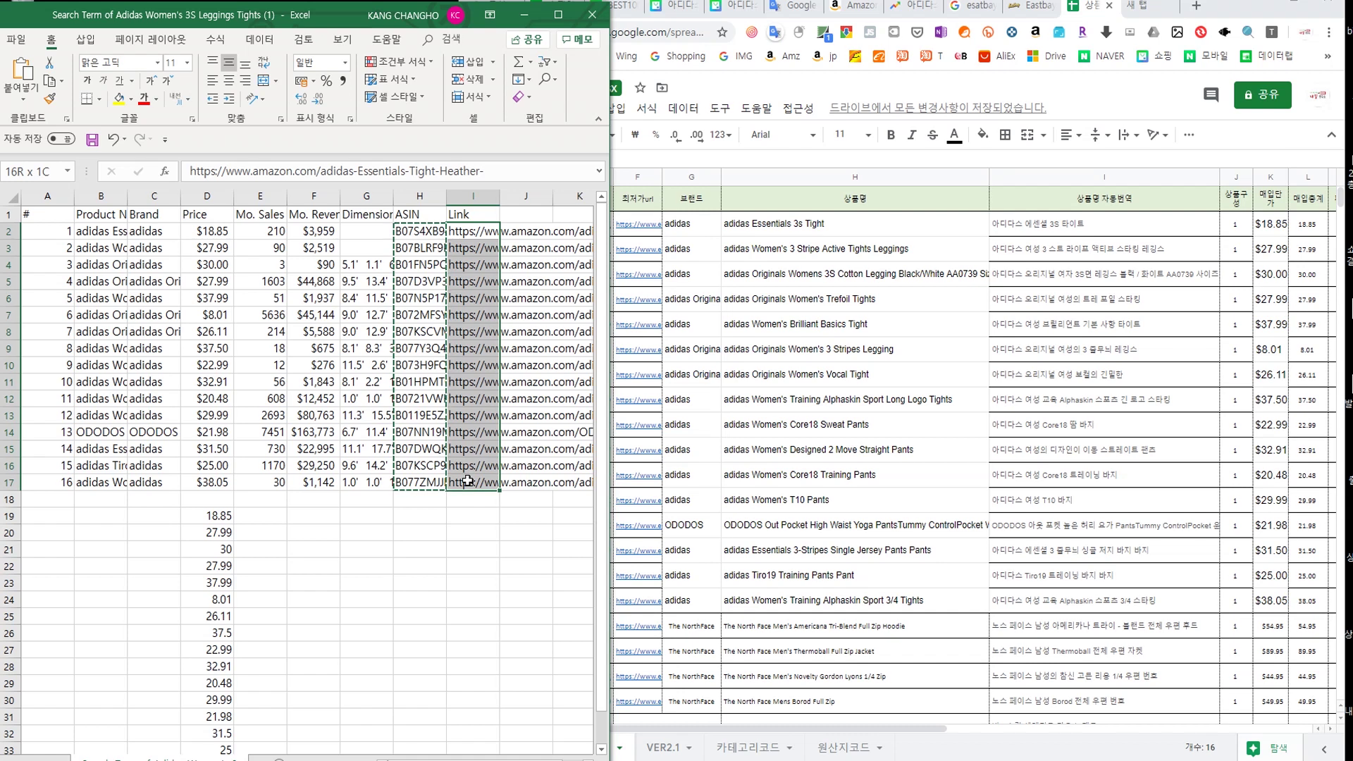
pyautogui.hotkey('ctrl', 'c')
pyautogui.click(659, 231)
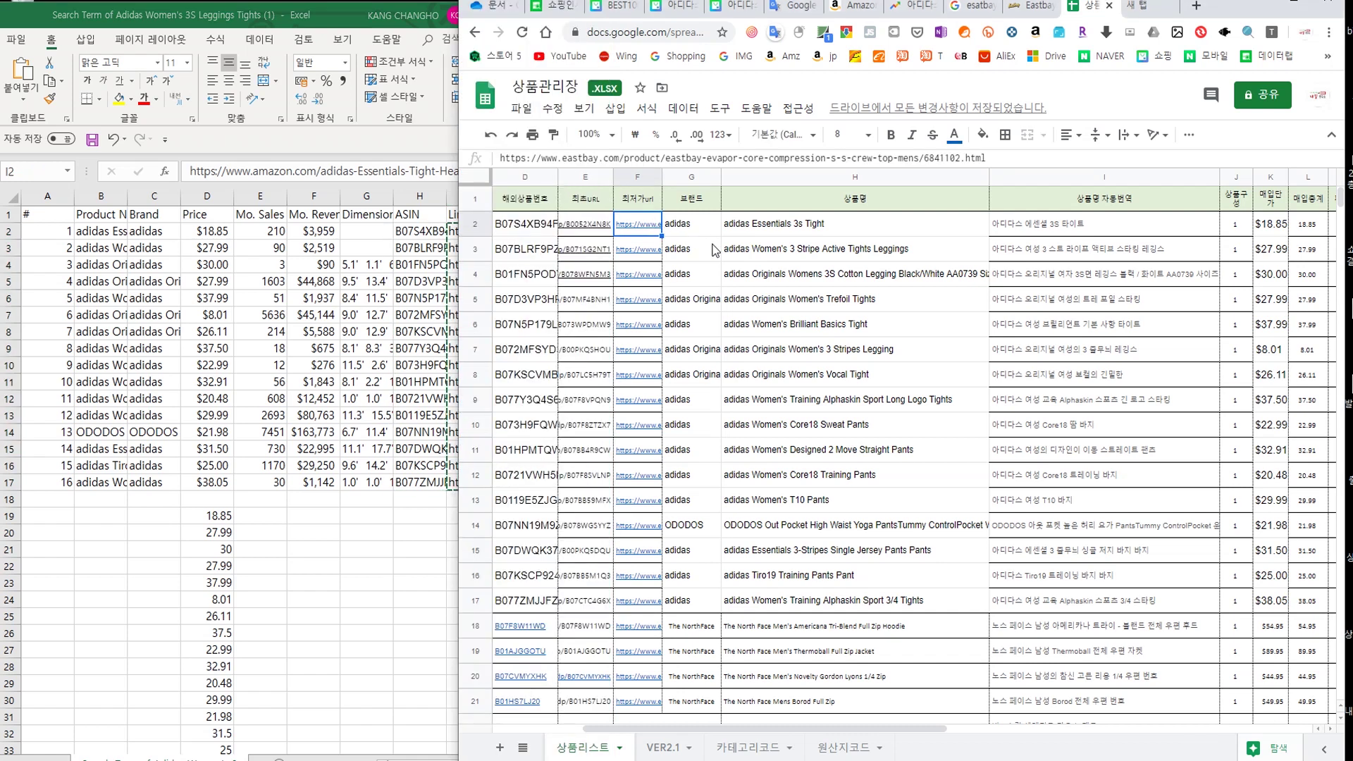
pyautogui.hotkey('ctrl', 'v')
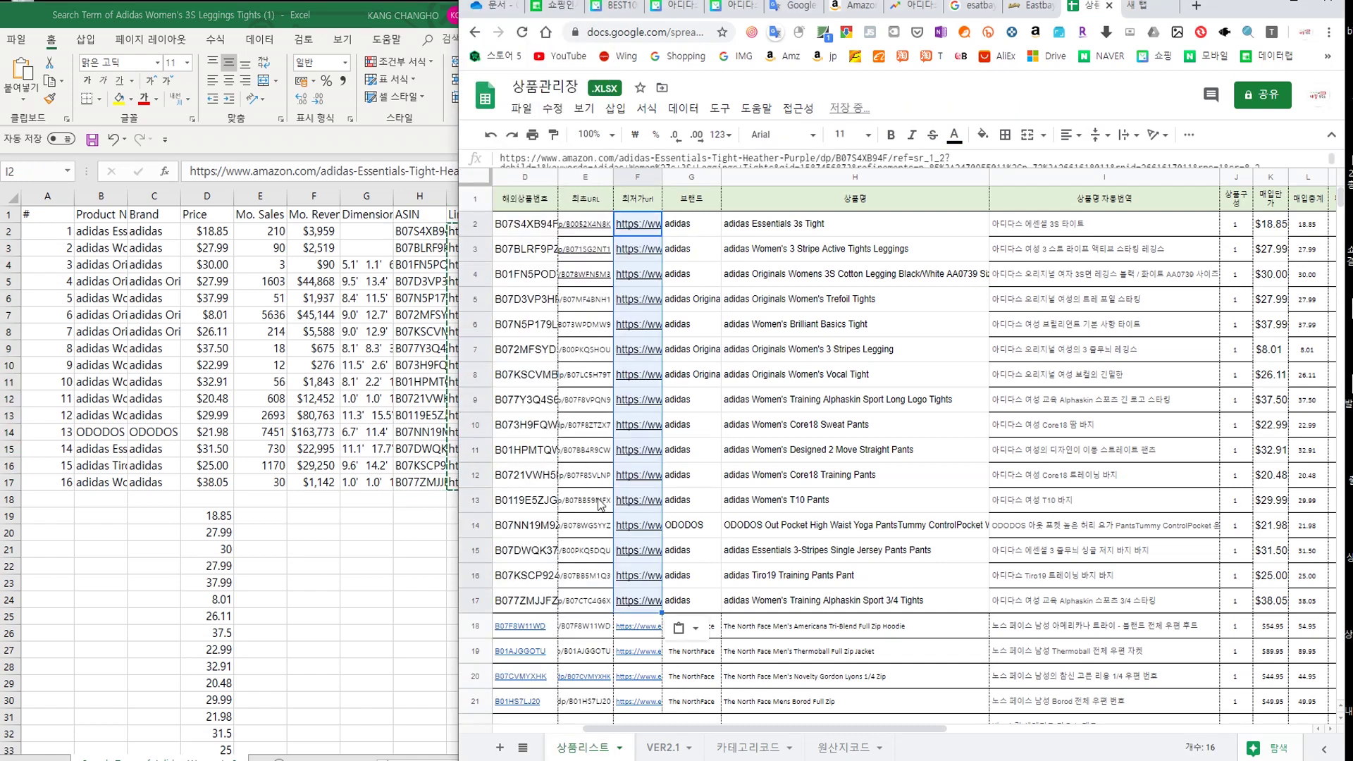
# - Widen the Excel window and examine the product links through to their ends, then return to 상품관리장
pyautogui.hotkey('alt', 'Tab')
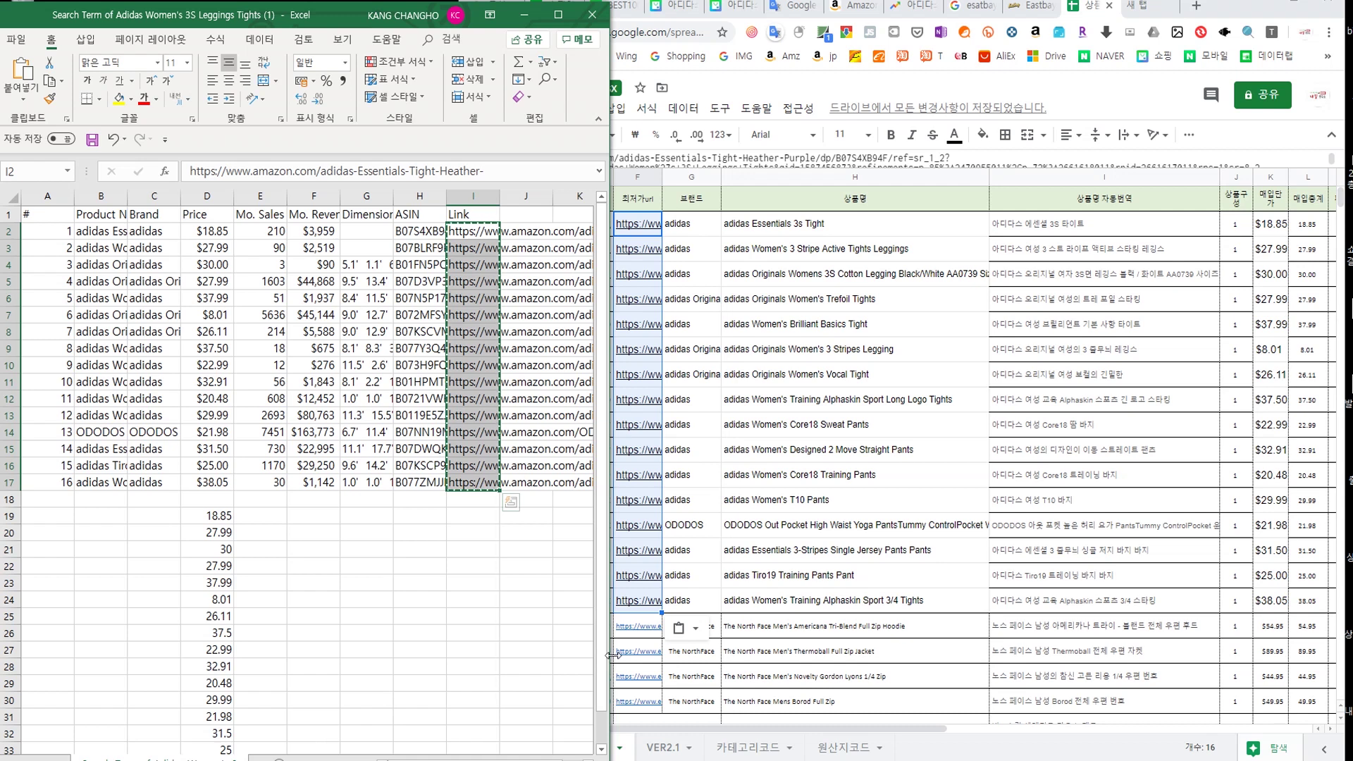
pyautogui.moveTo(610, 655); pyautogui.dragTo(921, 655)
pyautogui.hscroll(7, 589, 493)
pyautogui.click(846, 582)
pyautogui.click(579, 649)
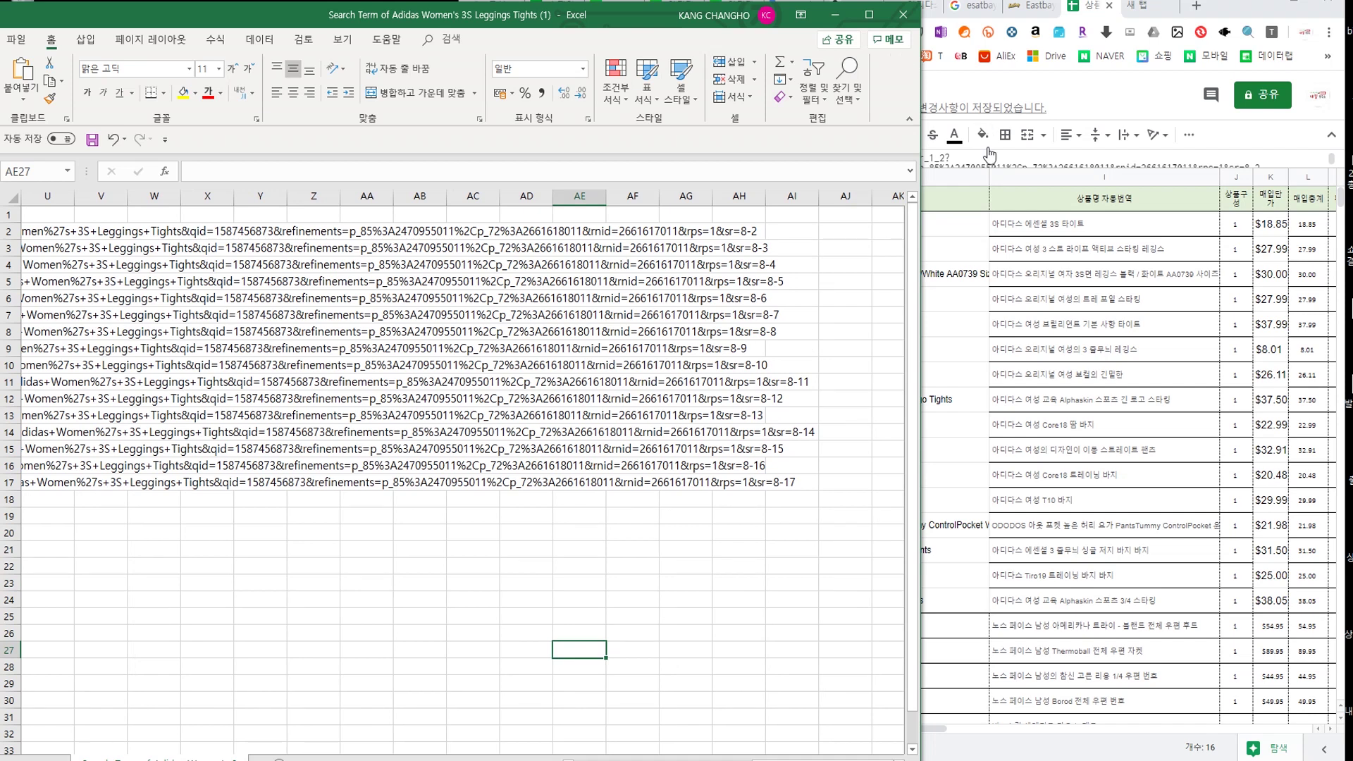
pyautogui.click(967, 197)
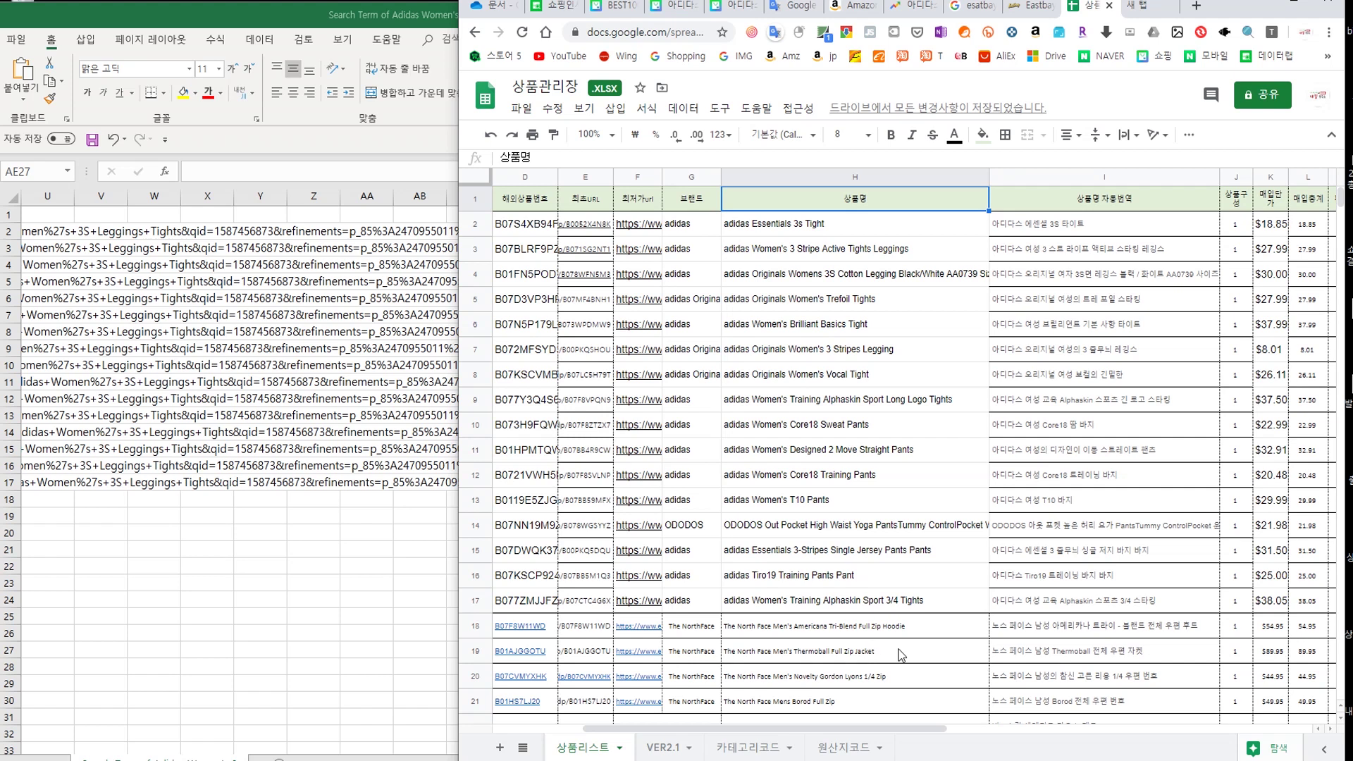
# - Enter 20200421 as the Up-date날짜 in B2 and fill it down through B18
pyautogui.moveTo(886, 732); pyautogui.dragTo(796, 732)
pyautogui.click(597, 230)
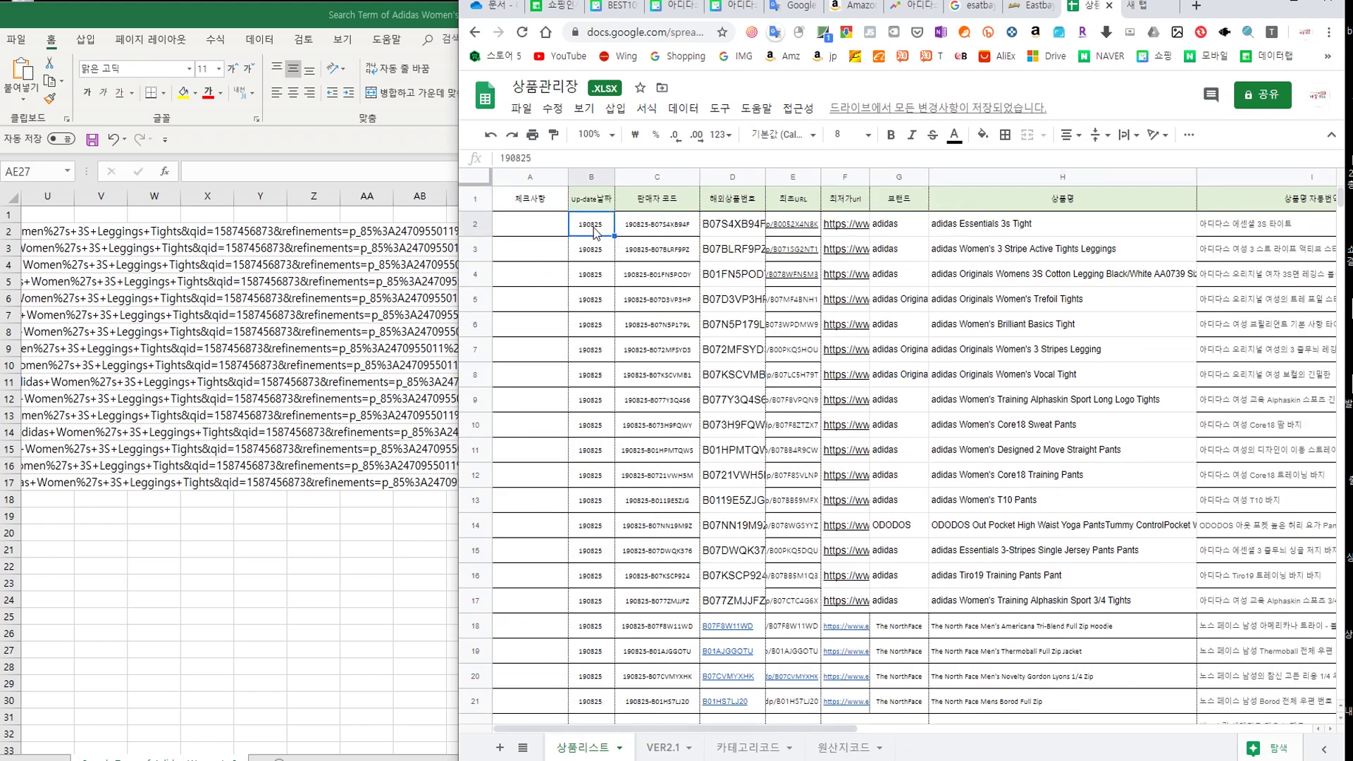
pyautogui.write('20200421')
pyautogui.hotkey('ctrl', 'Return')
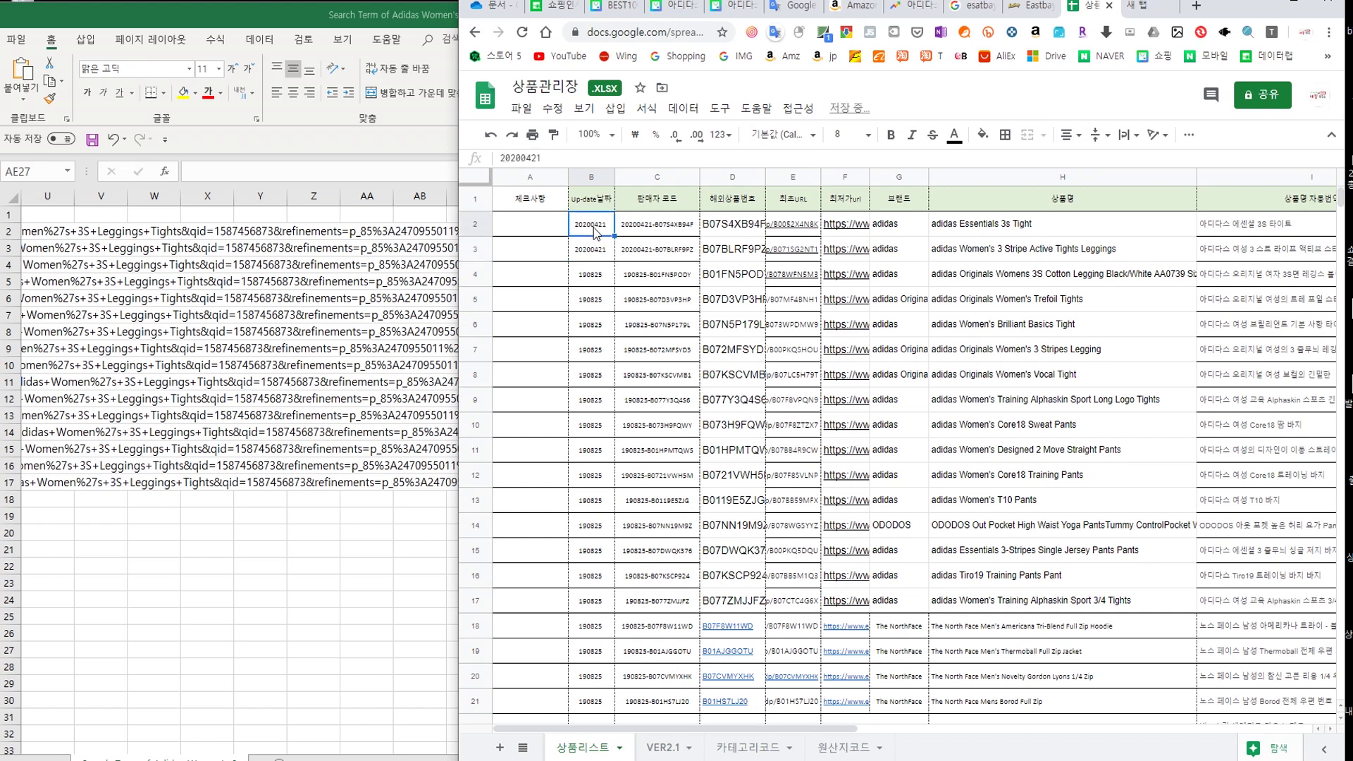
pyautogui.moveTo(596, 232); pyautogui.dragTo(592, 626)
pyautogui.hotkey('ctrl', 'd')
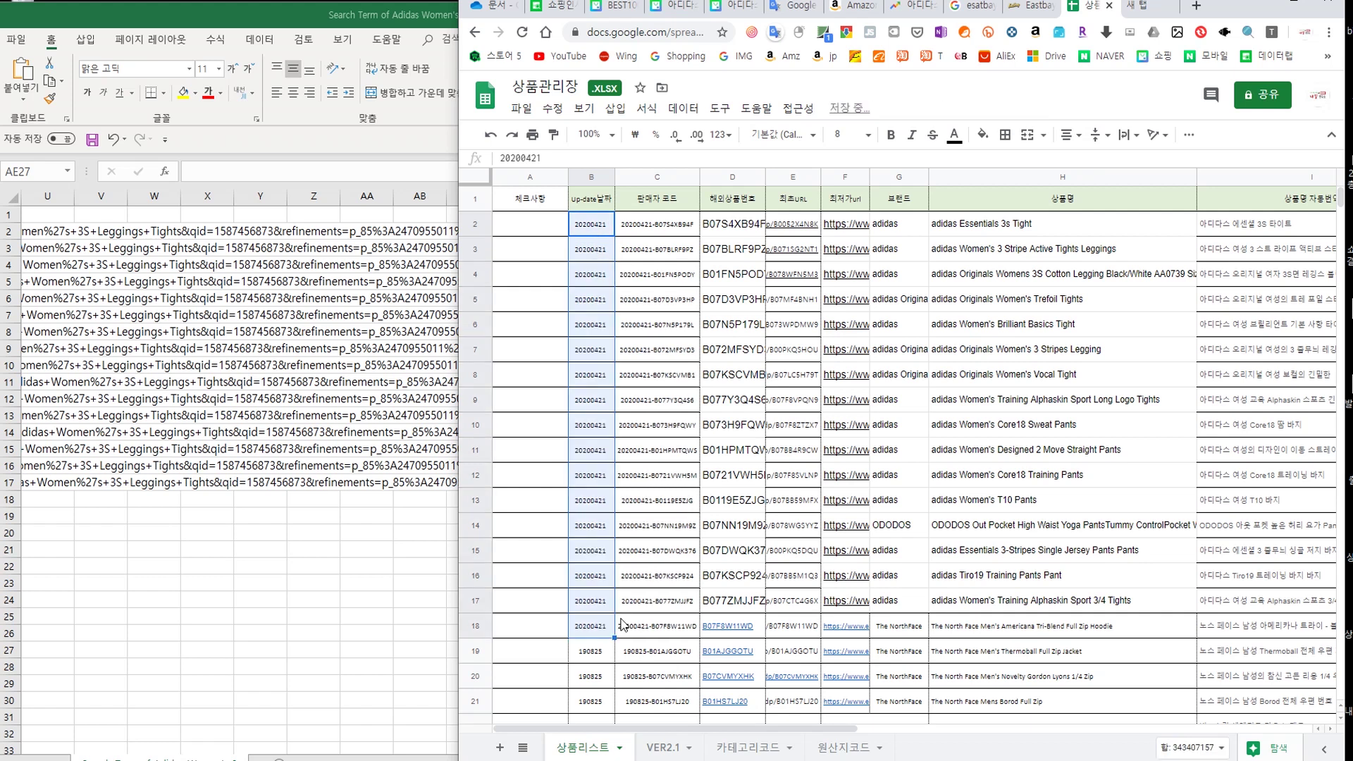
pyautogui.click(532, 401)
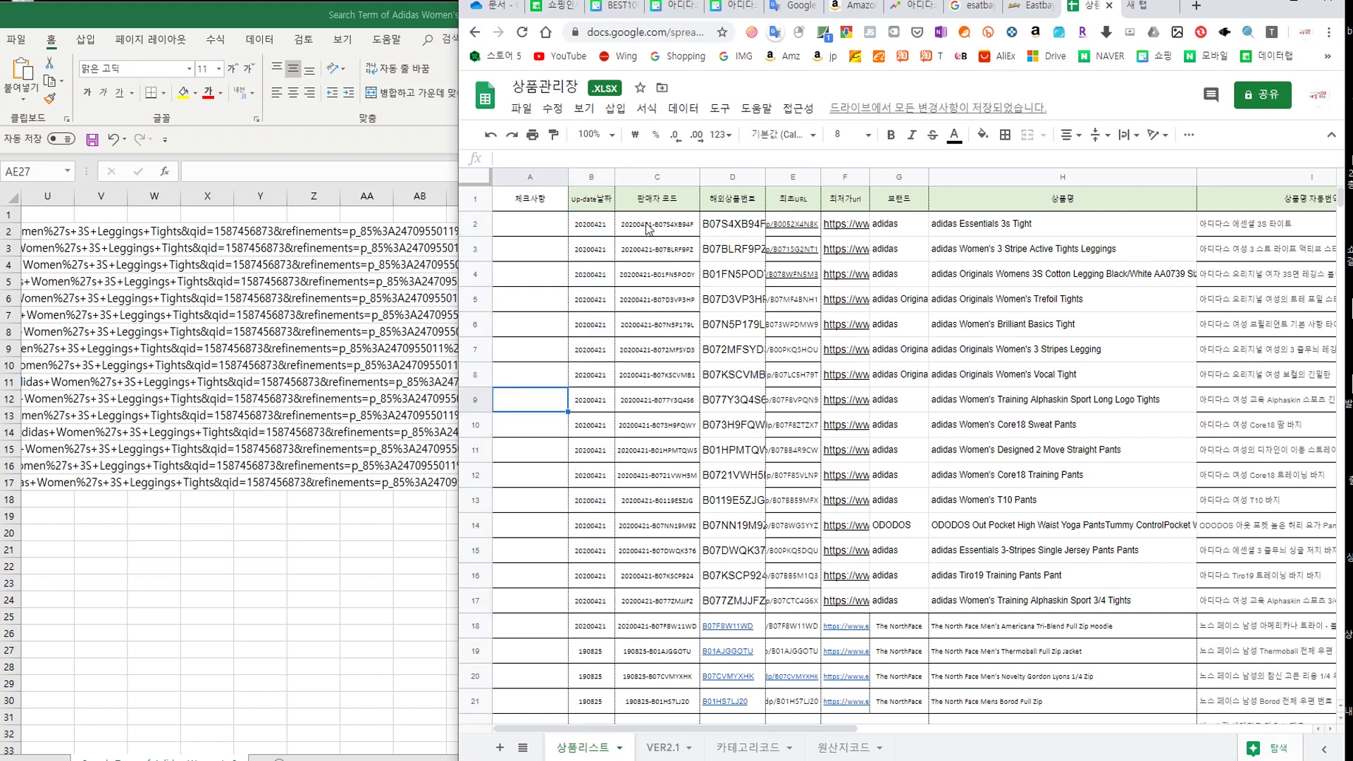
# - Examine how the 판매자 코드 formula in C2 combines the update date and the overseas product number
pyautogui.click(649, 228)
pyautogui.click(733, 224)
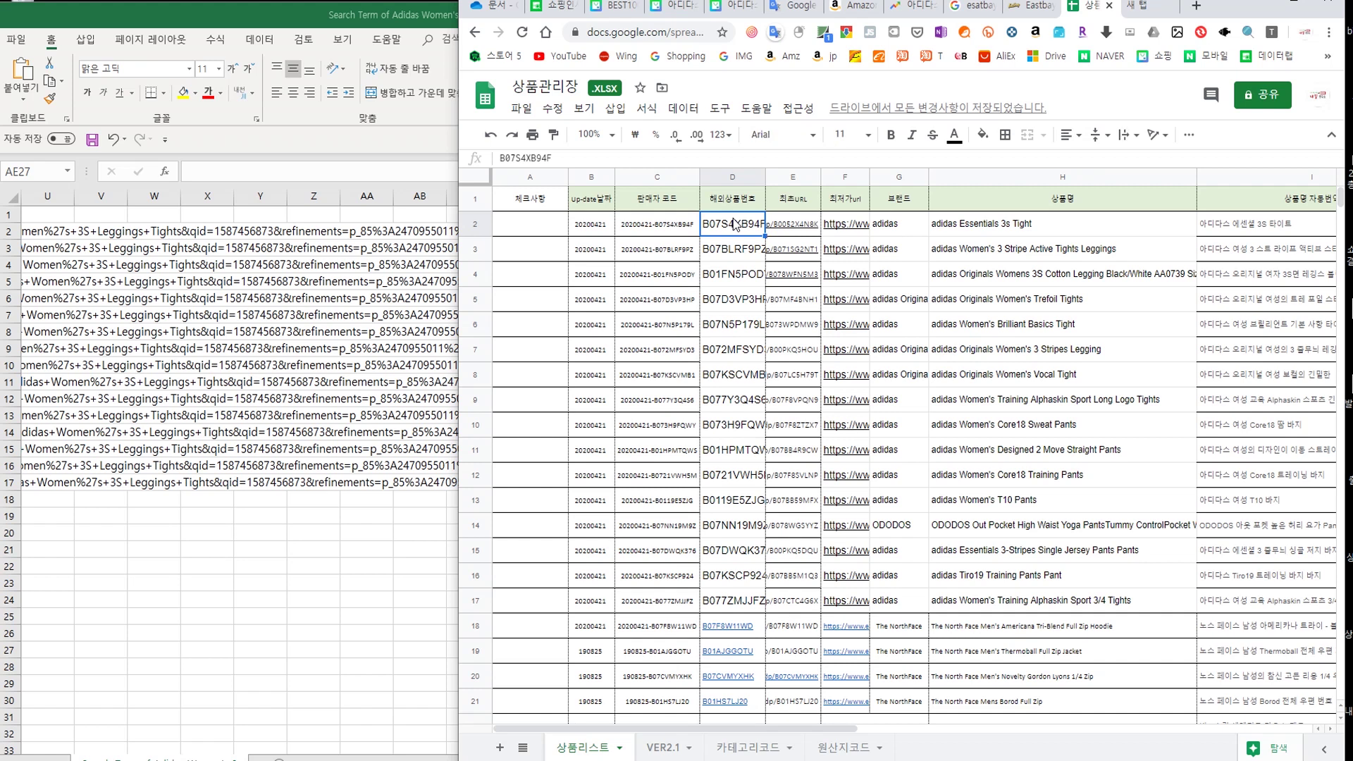
pyautogui.click(592, 231)
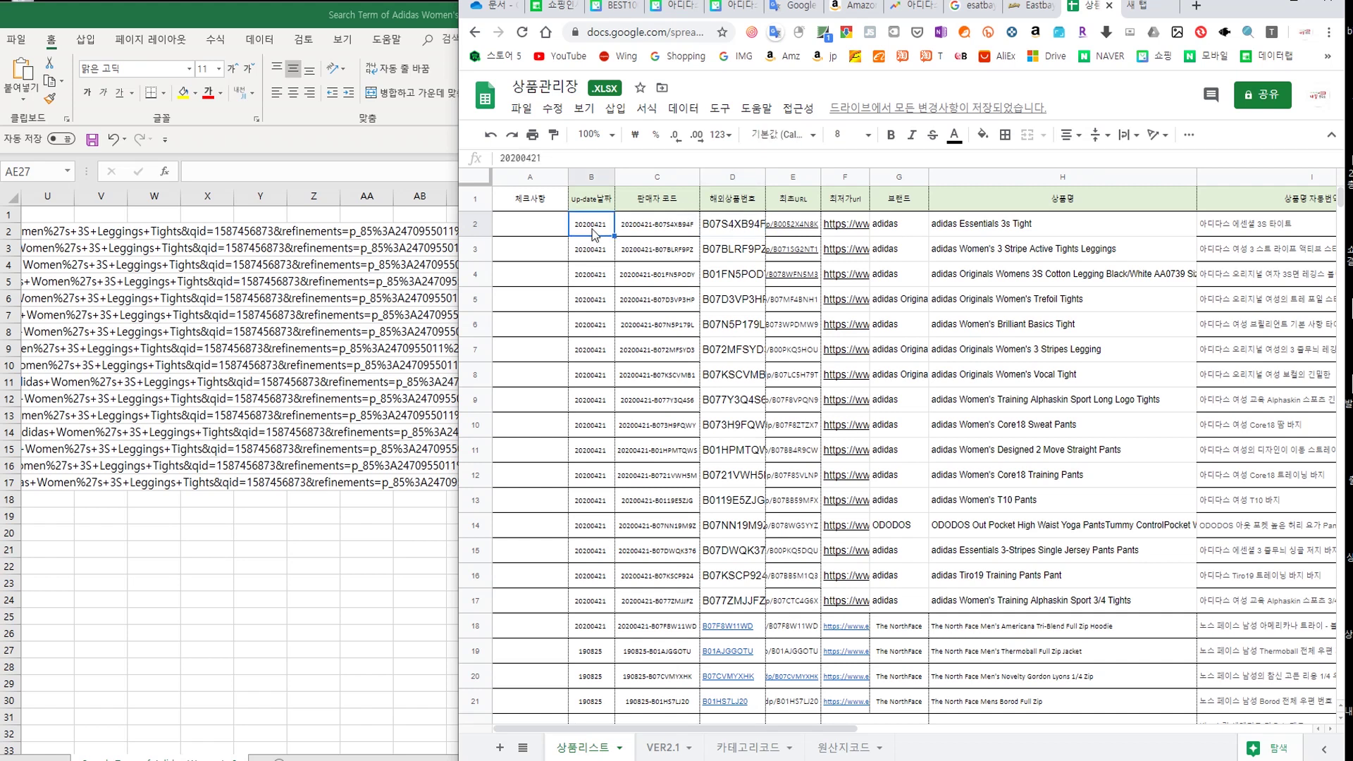
pyautogui.click(667, 225)
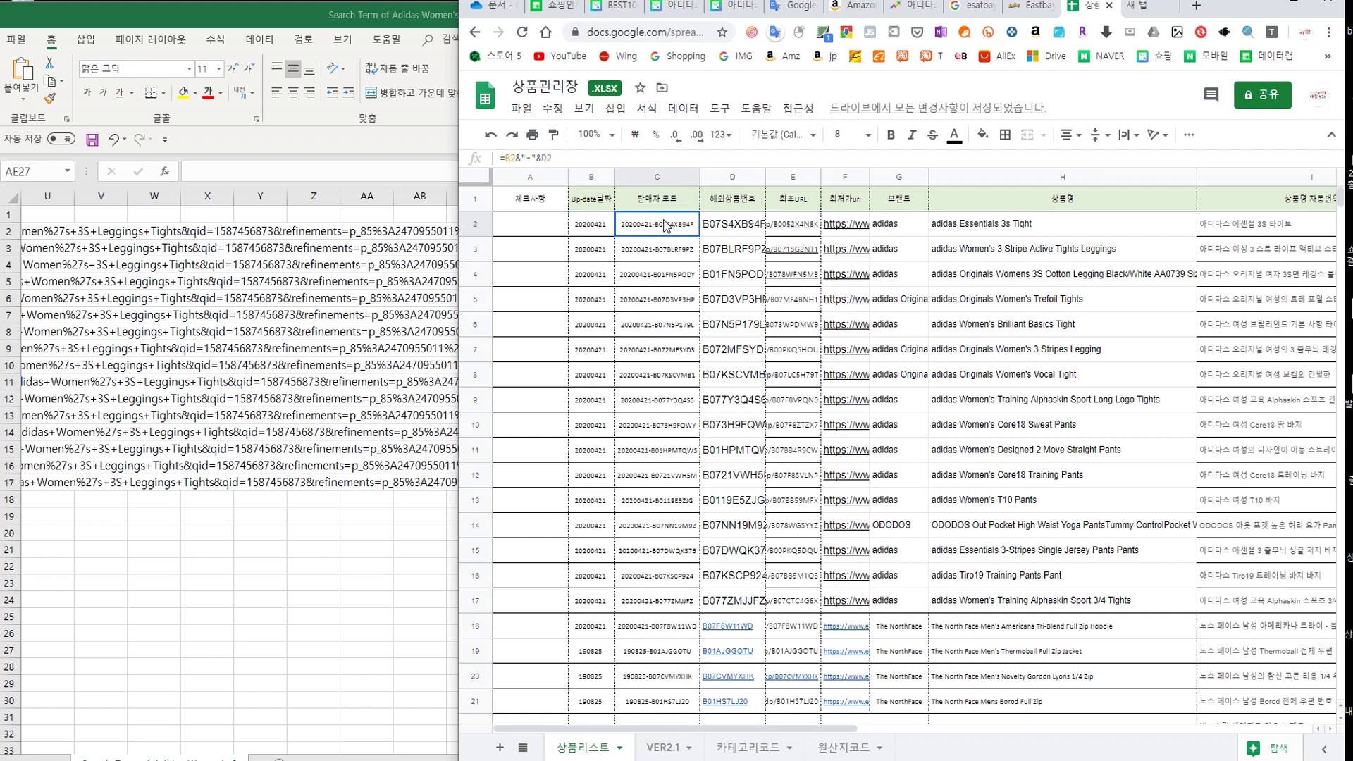
pyautogui.click(532, 161)
pyautogui.click(539, 329)
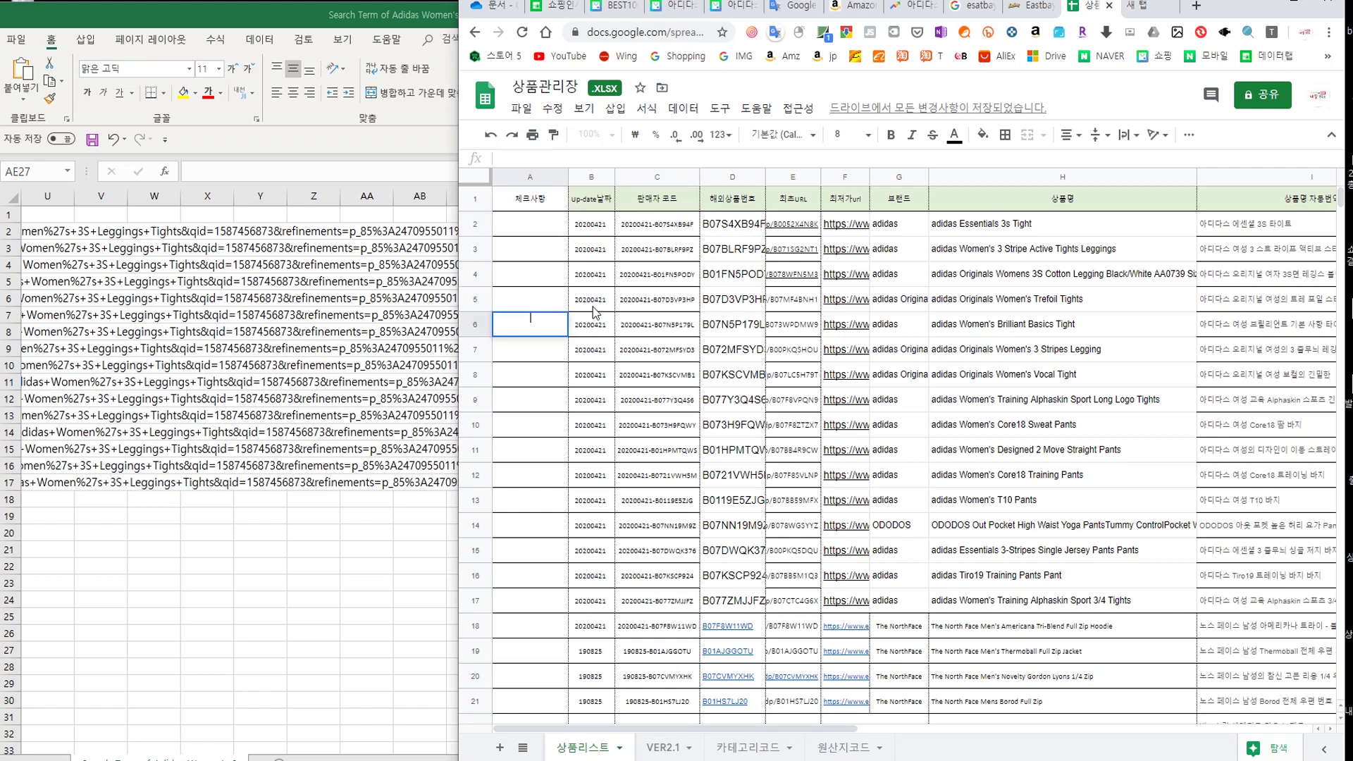
# - Fill the 판매자 코드 formula from C2 down through C17
pyautogui.click(662, 229)
pyautogui.moveTo(700, 236); pyautogui.dragTo(700, 615)
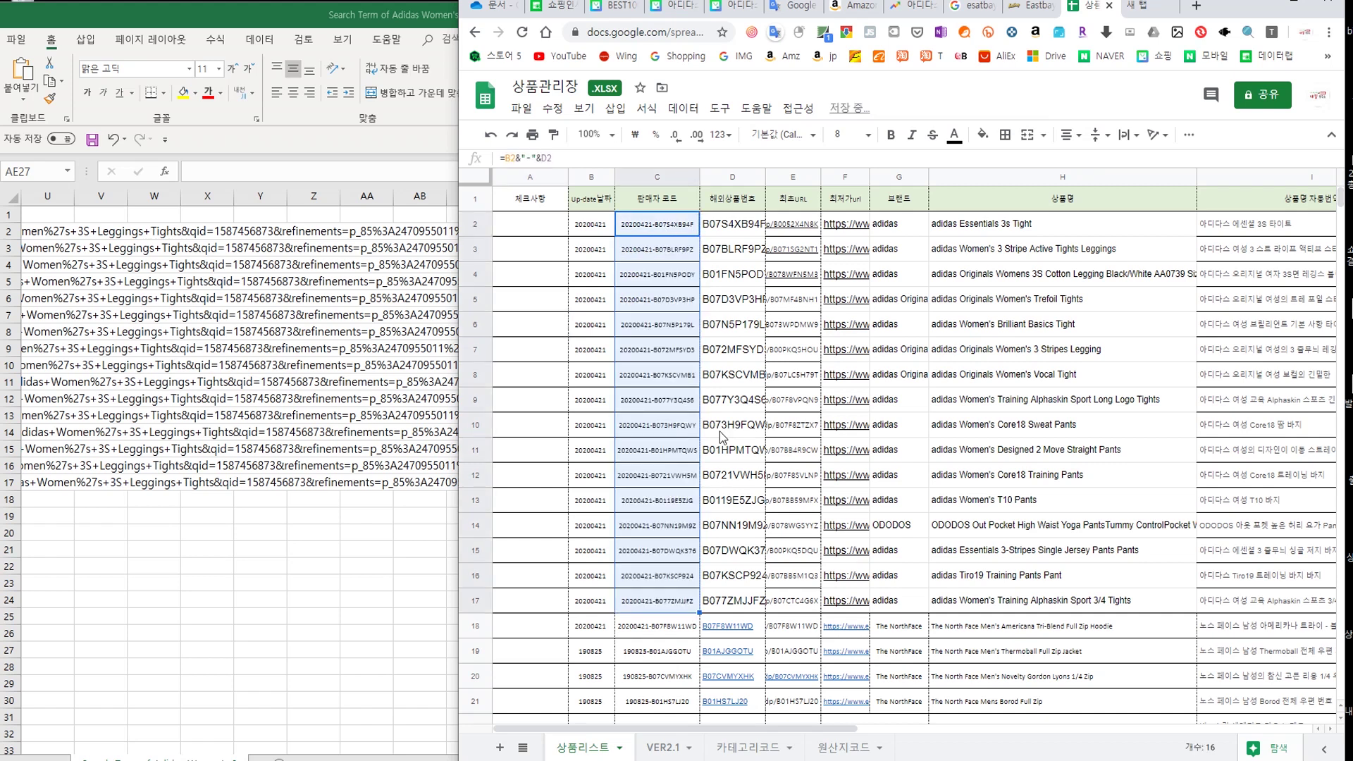
pyautogui.click(675, 406)
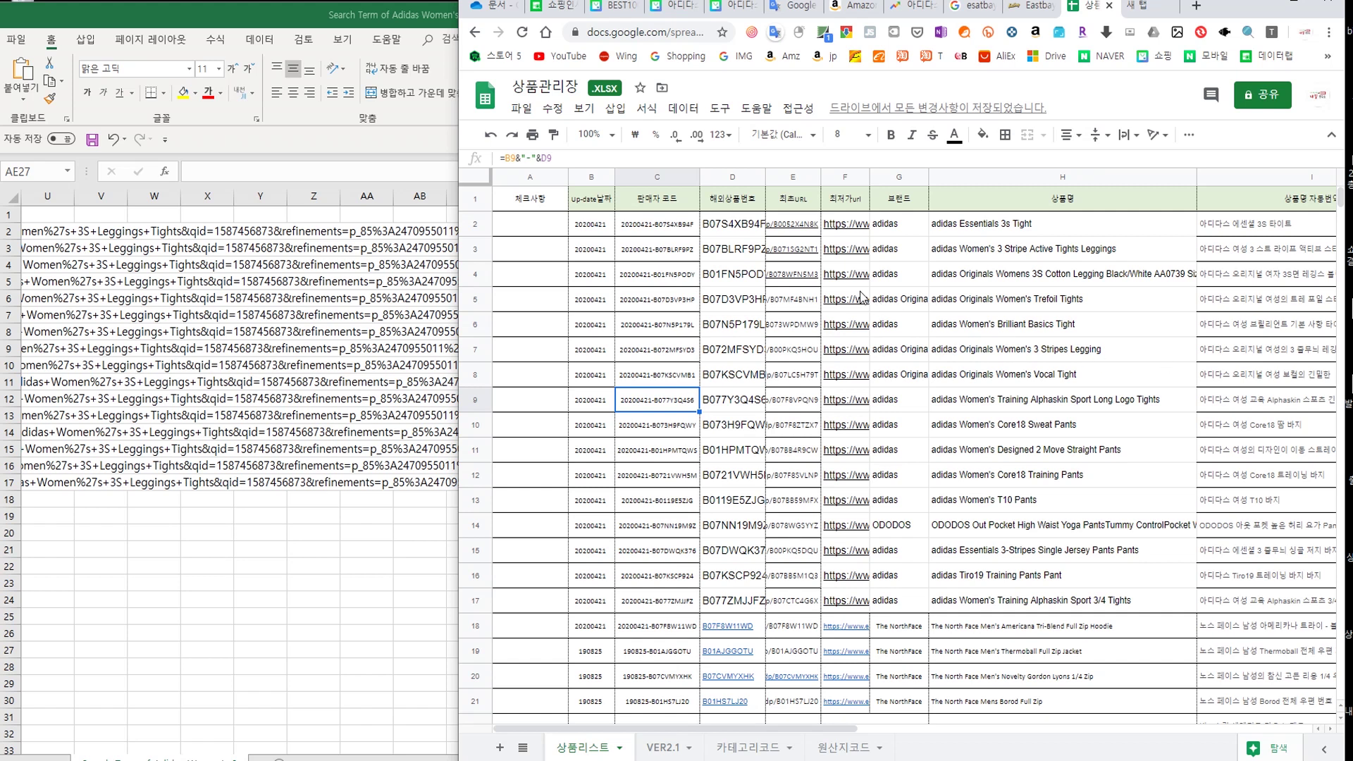
# - Examine the first product's 해외상품번호, 최초URL and 최저가url, then select the 최초URL entries in E2 through E17
pyautogui.click(743, 233)
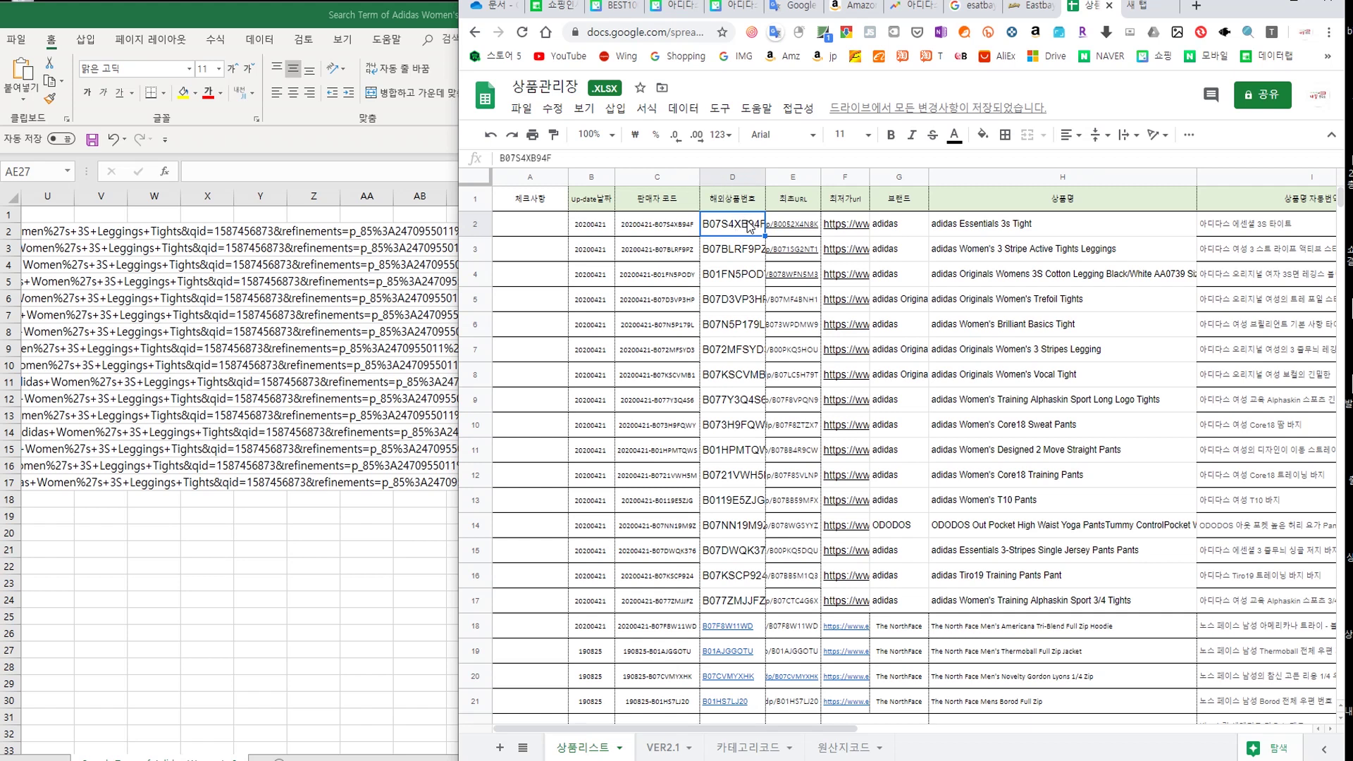
pyautogui.click(808, 226)
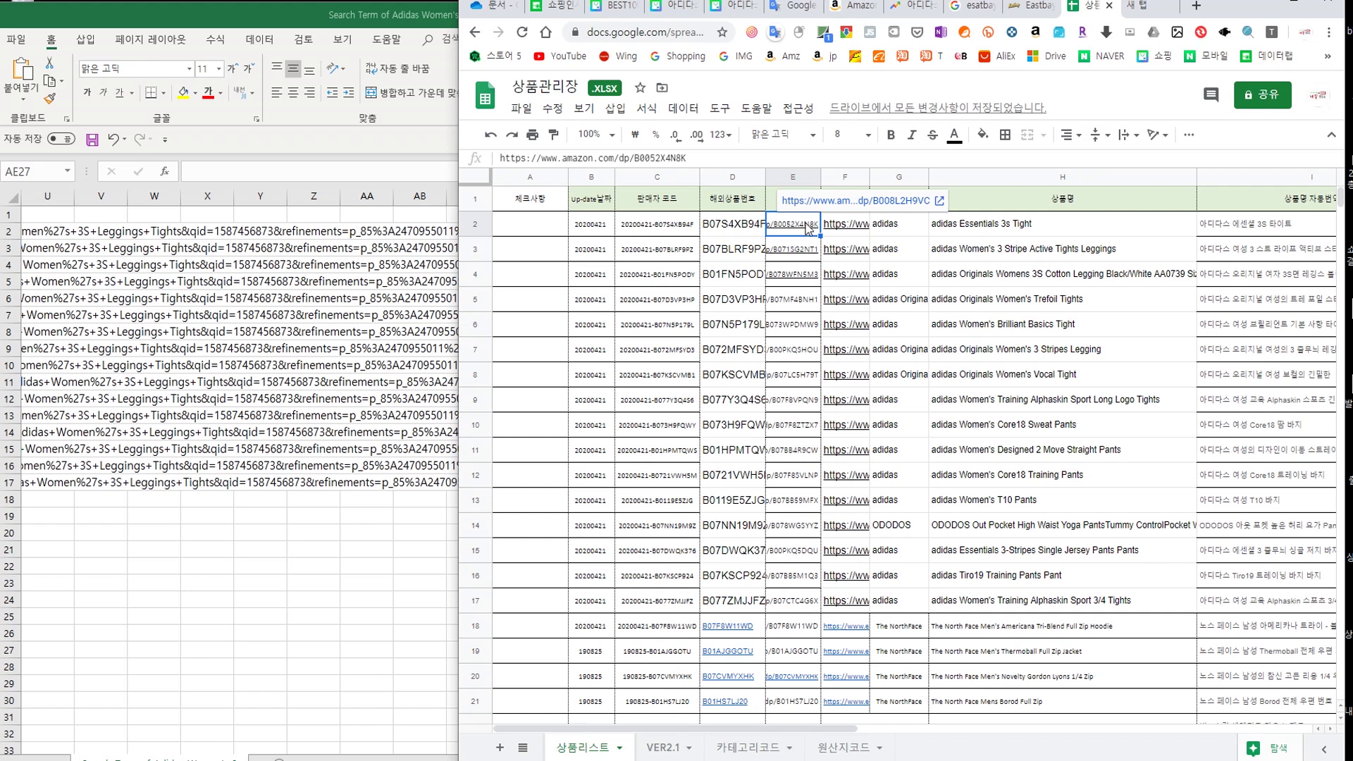
pyautogui.click(861, 227)
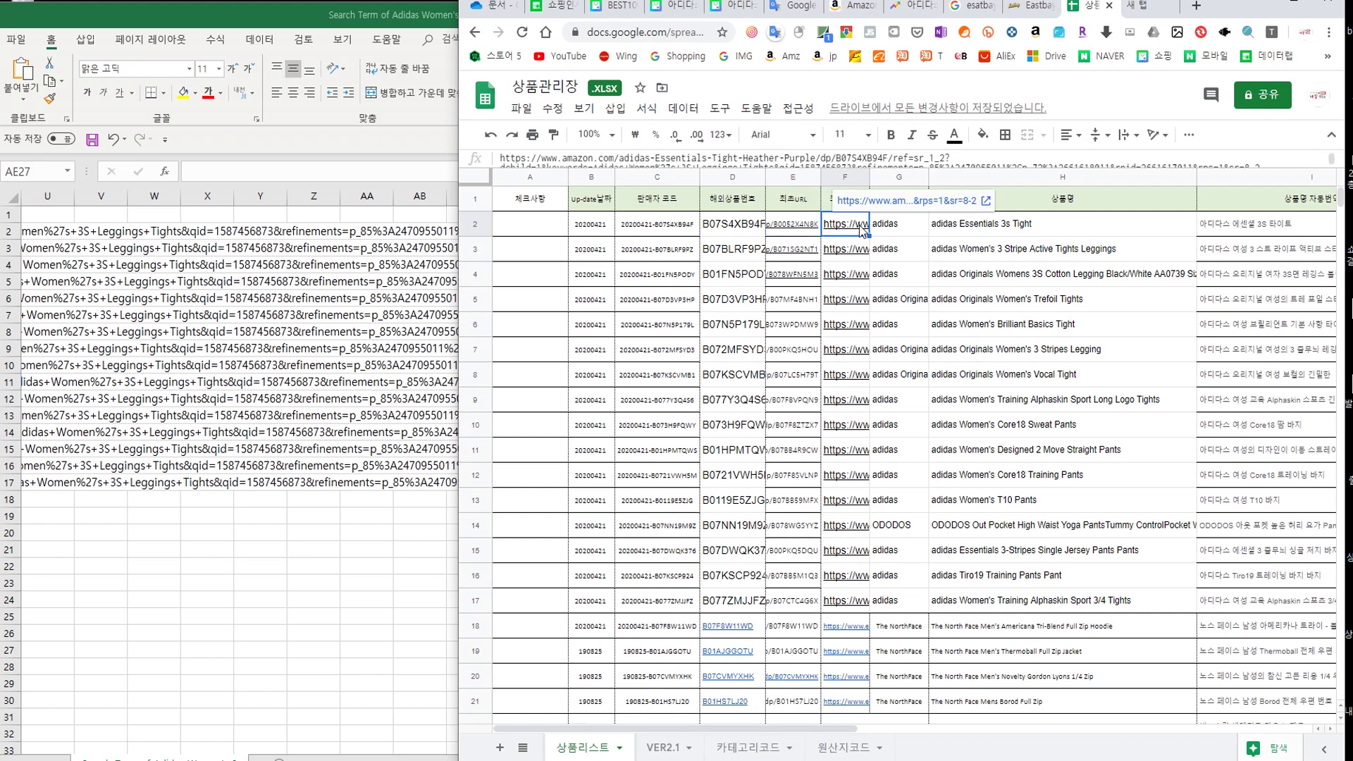
pyautogui.click(809, 232)
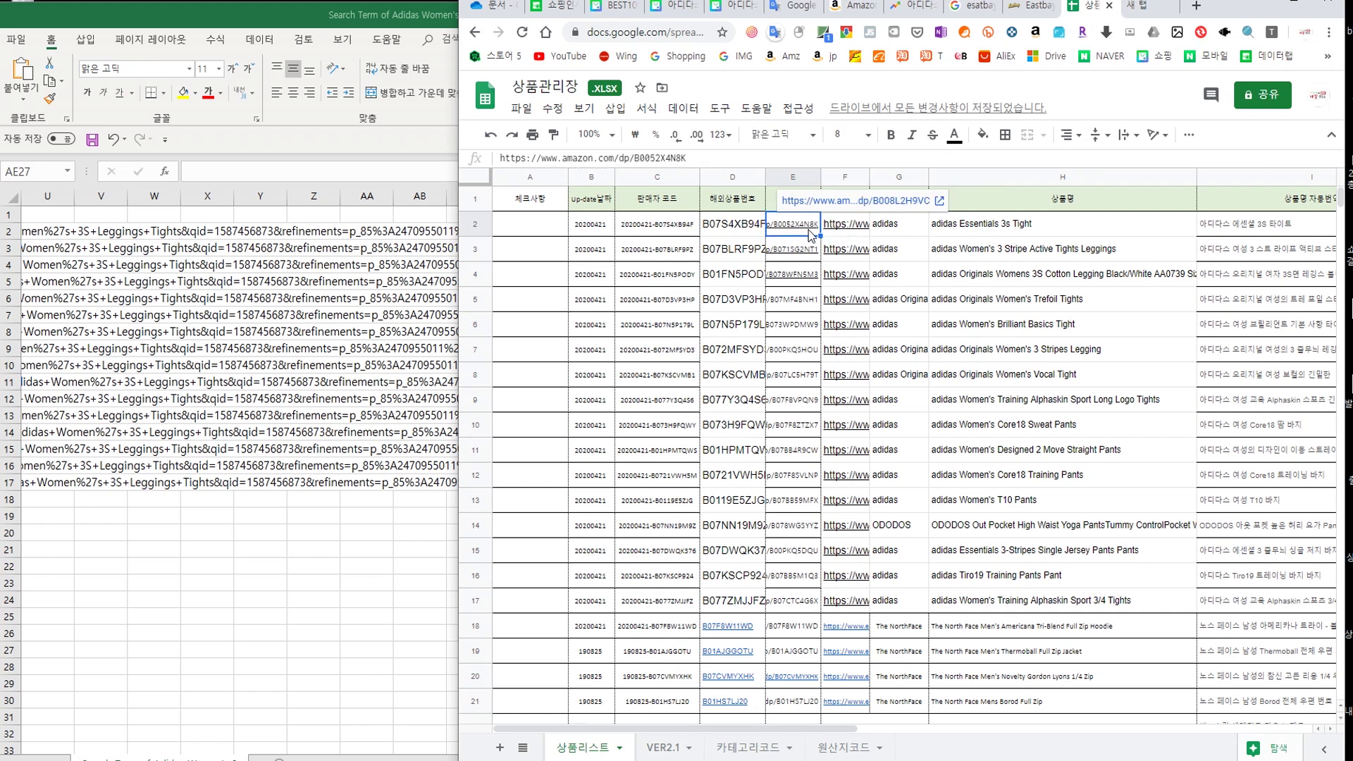
pyautogui.moveTo(804, 224); pyautogui.dragTo(816, 612)
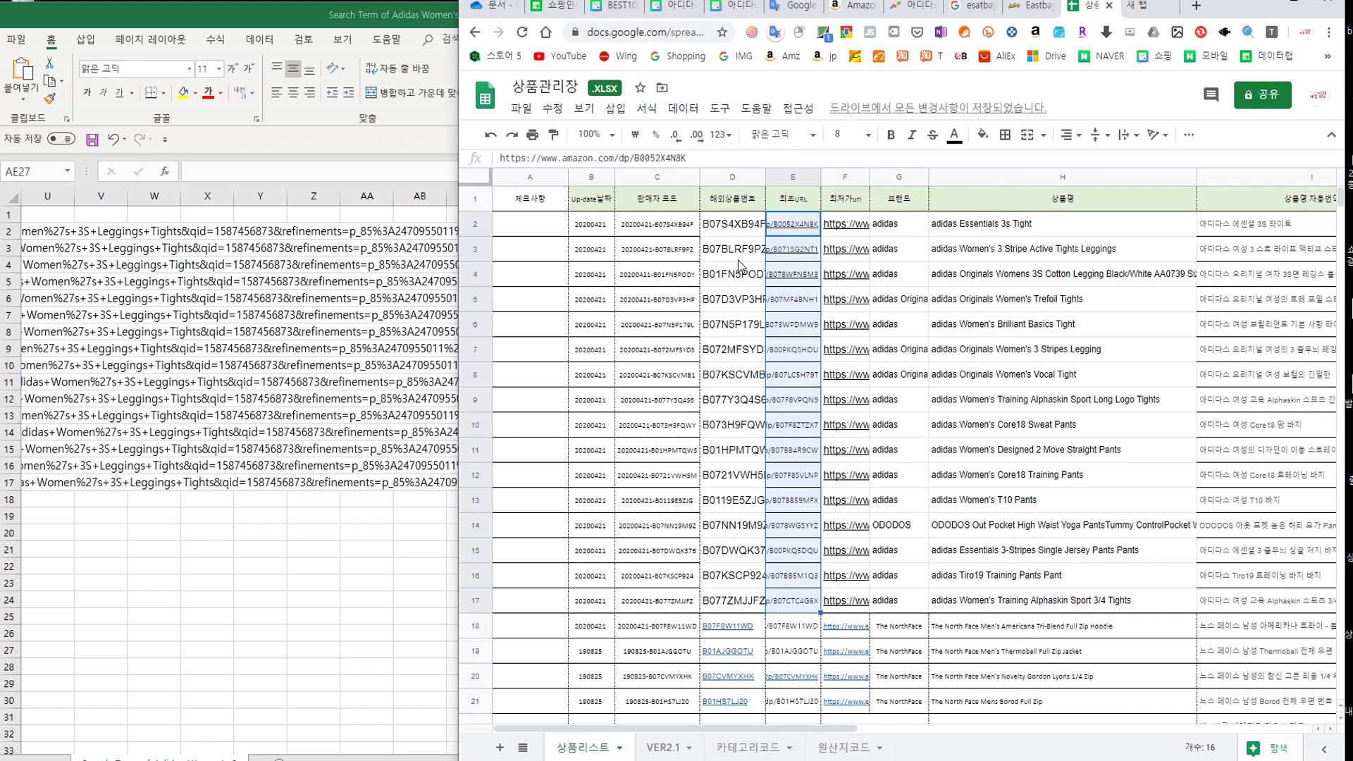
# - Widen the 최초URL column slightly and inspect the full product URL in E2 without changing it
pyautogui.moveTo(821, 179); pyautogui.dragTo(839, 180)
pyautogui.click(799, 228)
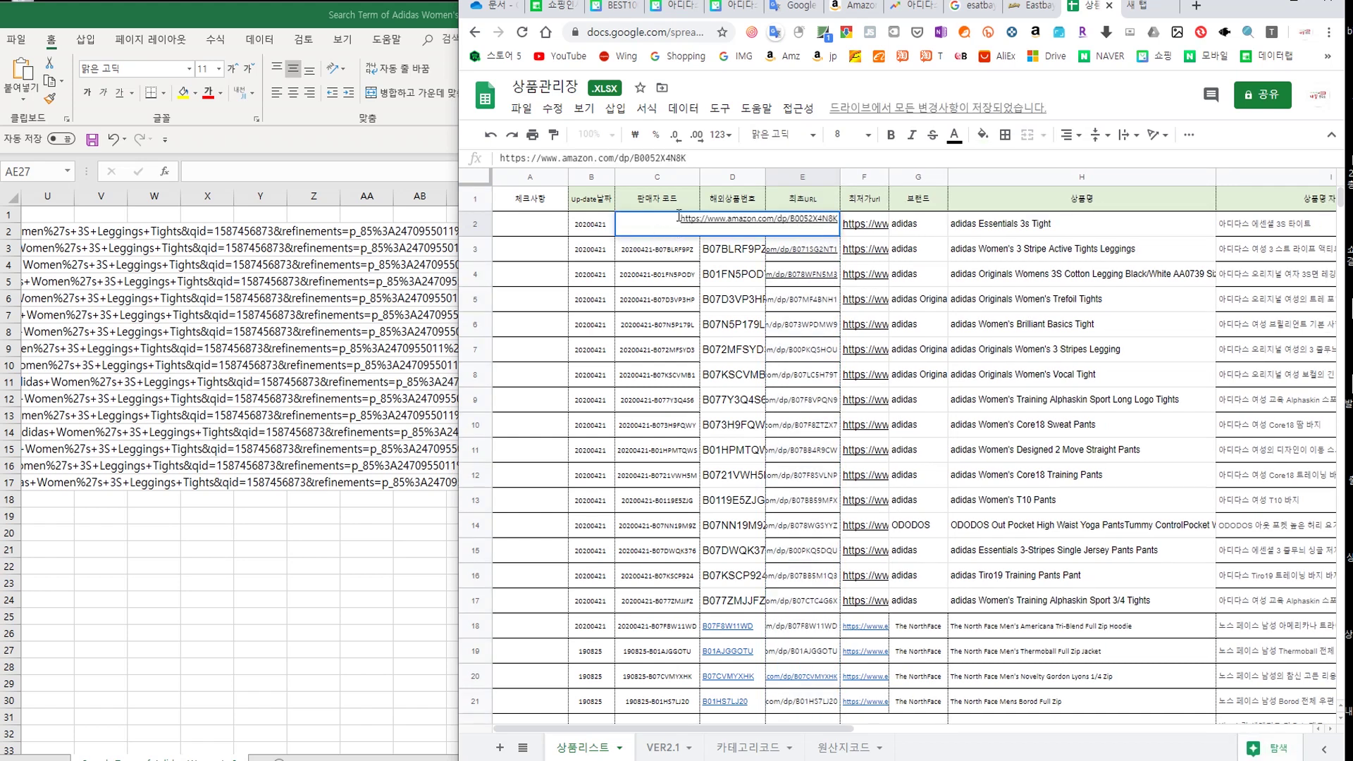
pyautogui.press('Escape')
pyautogui.press('Home')
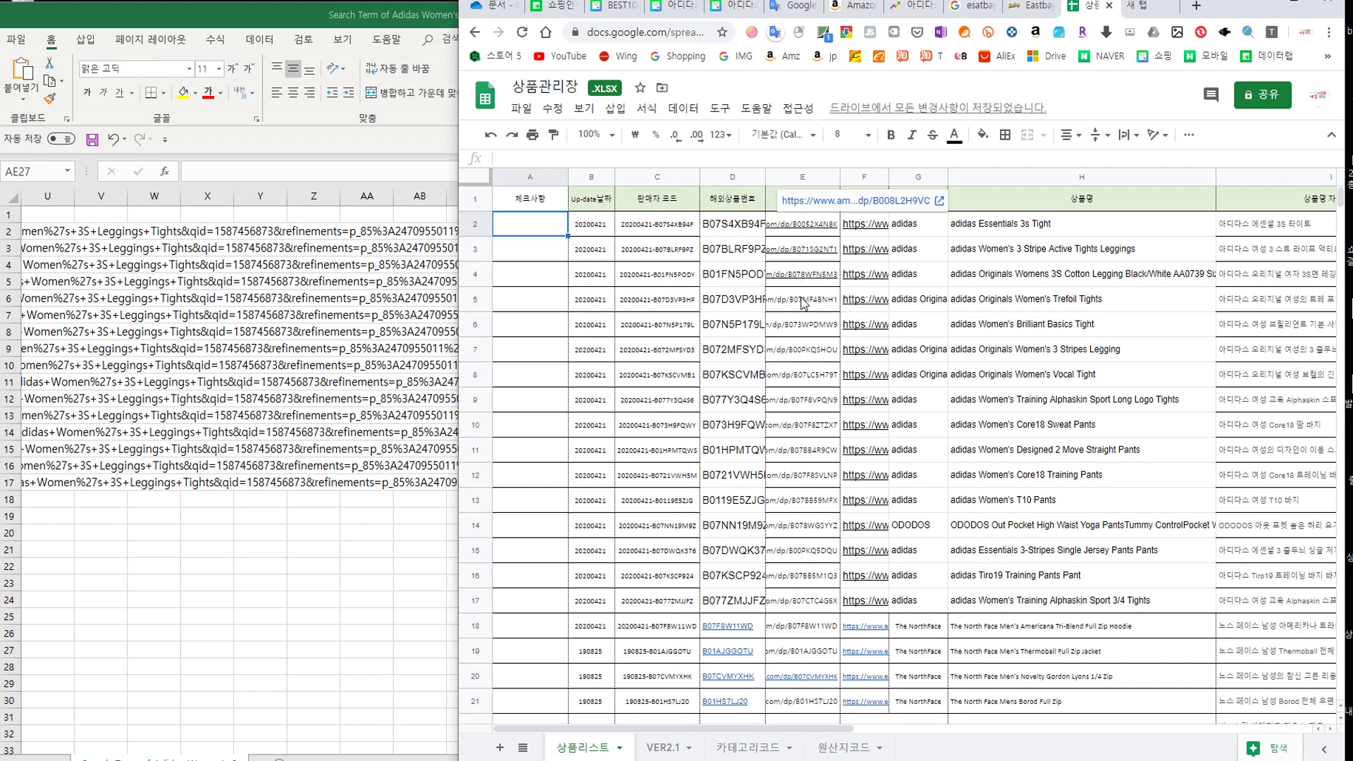
# - Examine the 상품명 entries, the GOOGLETRANSLATE formula in the 상품명 자동번역 column, and the price columns
pyautogui.click(1057, 317)
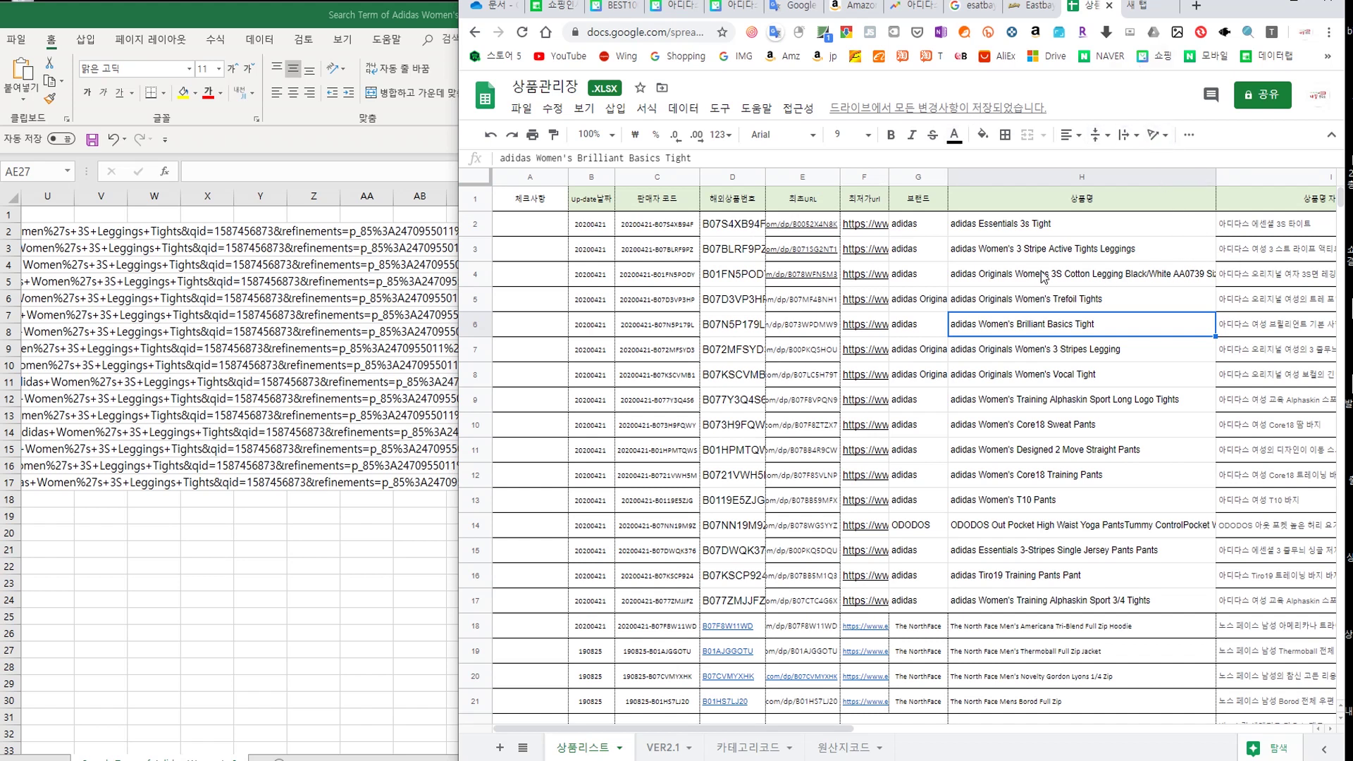
pyautogui.click(1280, 283)
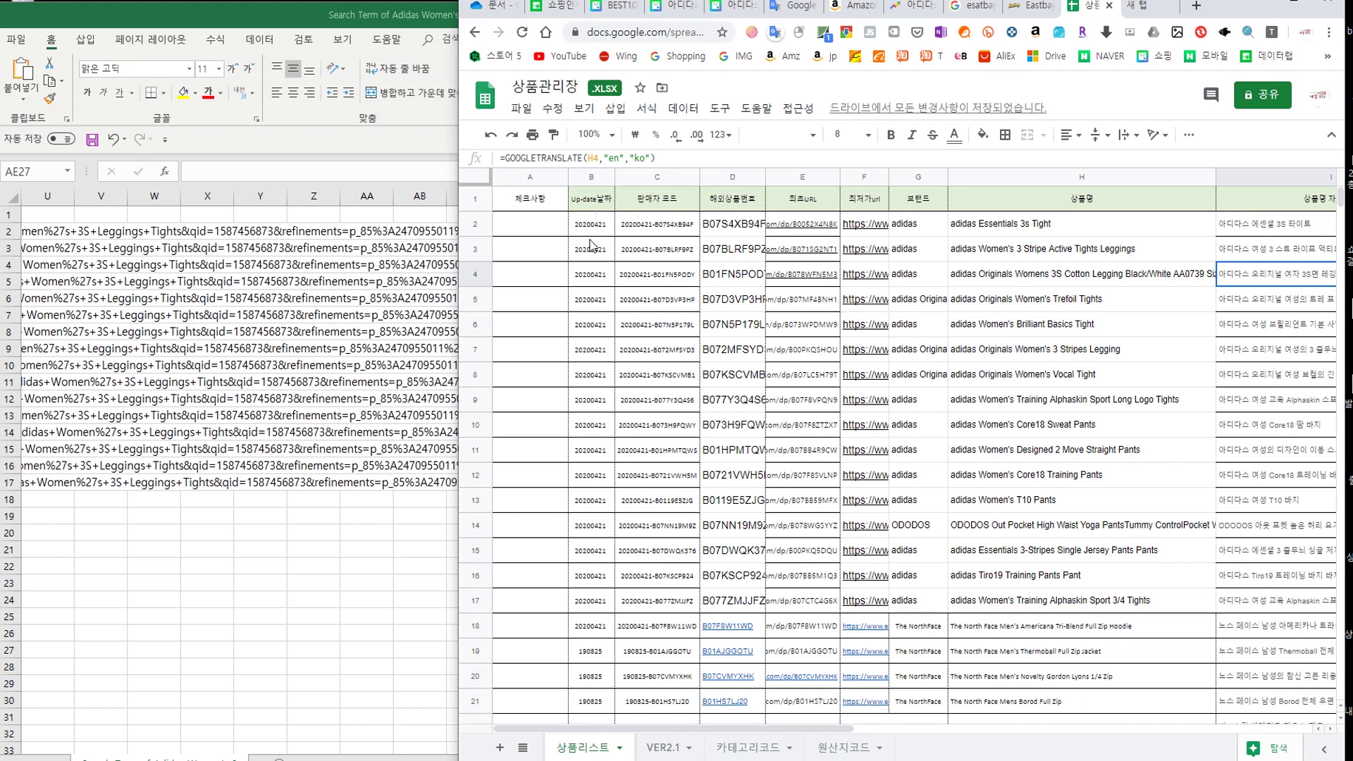
pyautogui.moveTo(781, 729); pyautogui.dragTo(1043, 729)
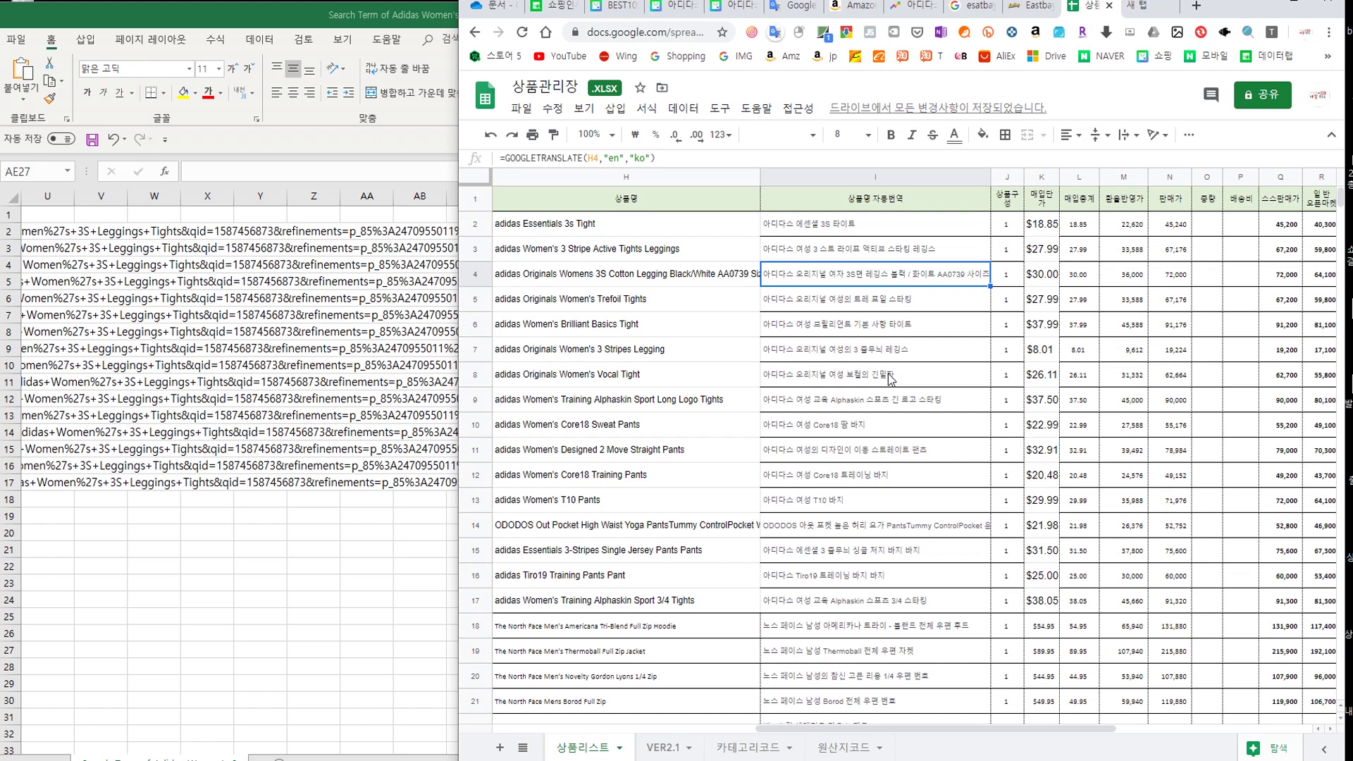
pyautogui.moveTo(811, 728); pyautogui.dragTo(555, 728)
pyautogui.moveTo(789, 264)
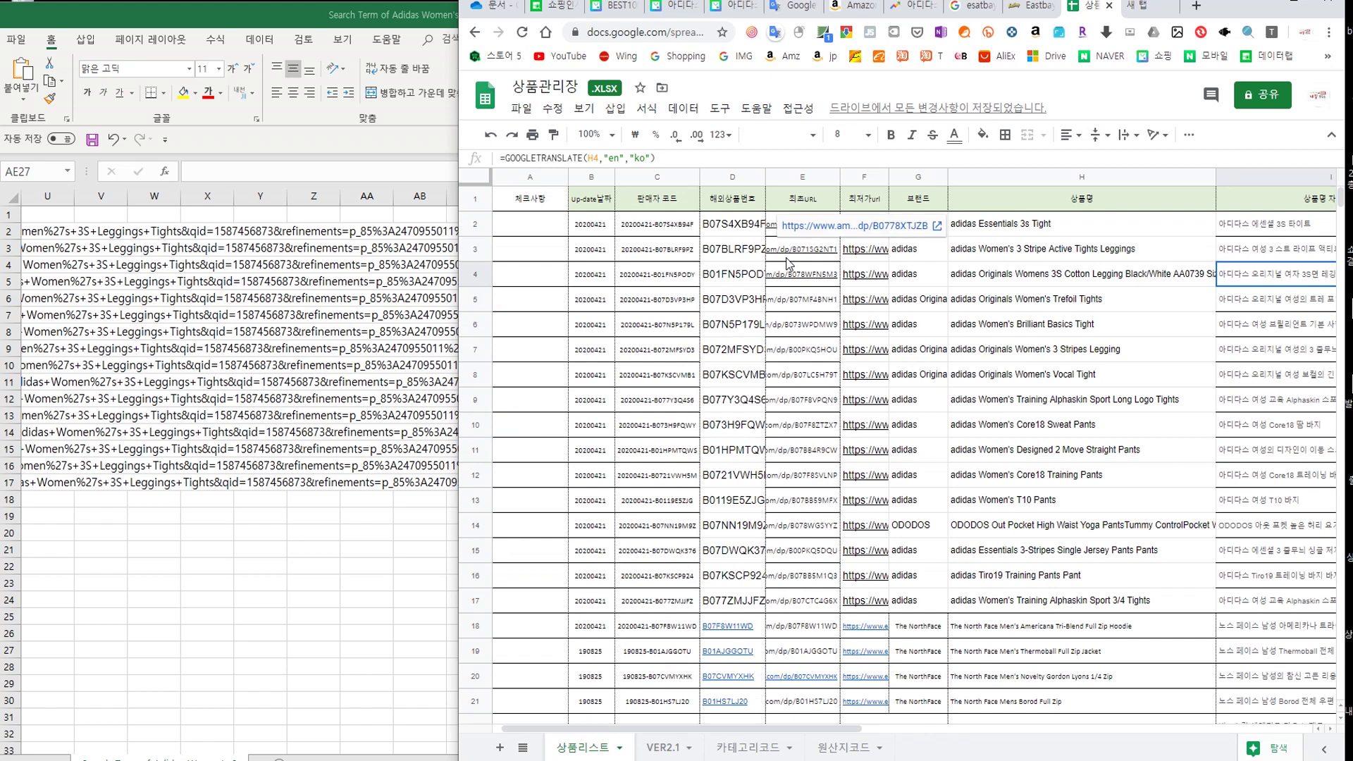
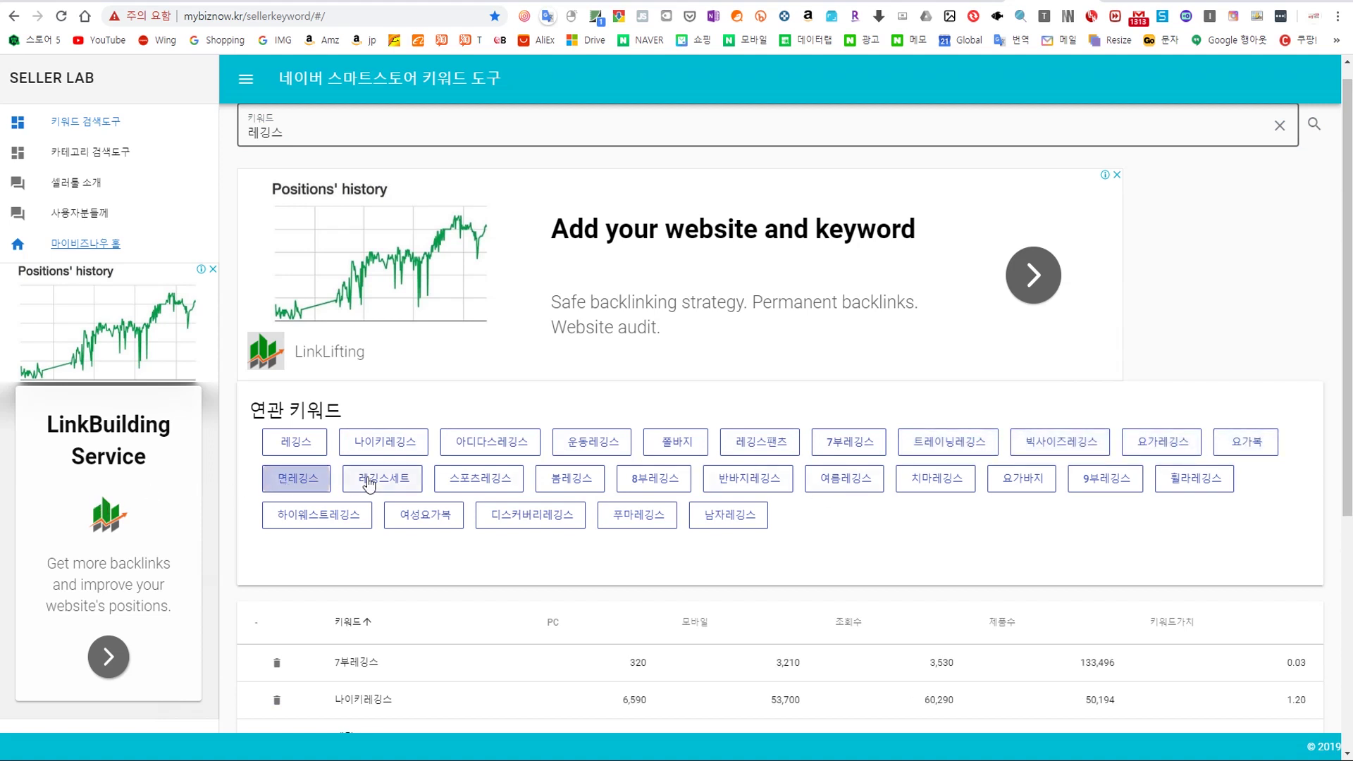
# - Add the remaining related keywords for 레깅스, including 8부레깅스, 여성요가복 and 남자레깅스, to the SELLER LAB keyword table
pyautogui.click(639, 483)
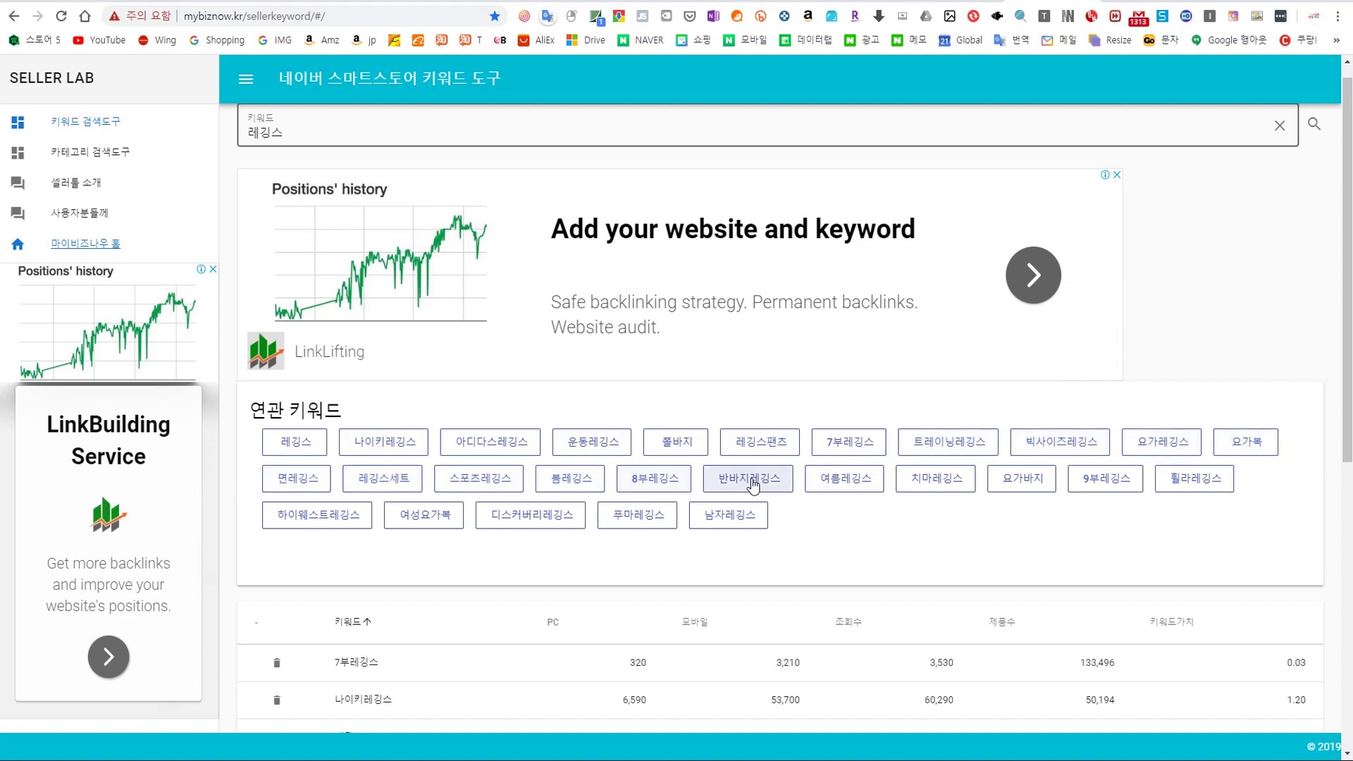
pyautogui.click(428, 517)
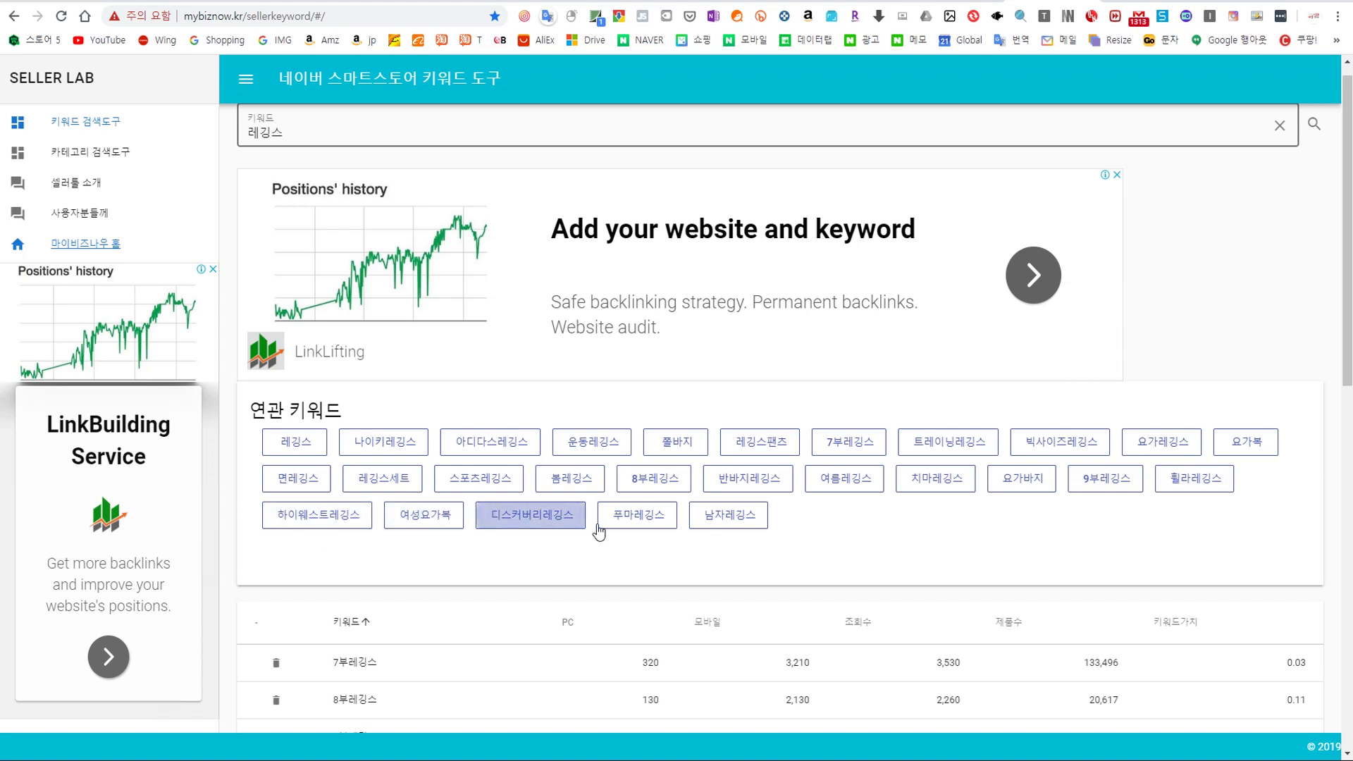
pyautogui.click(690, 525)
pyautogui.scroll(-5, 690, 525)
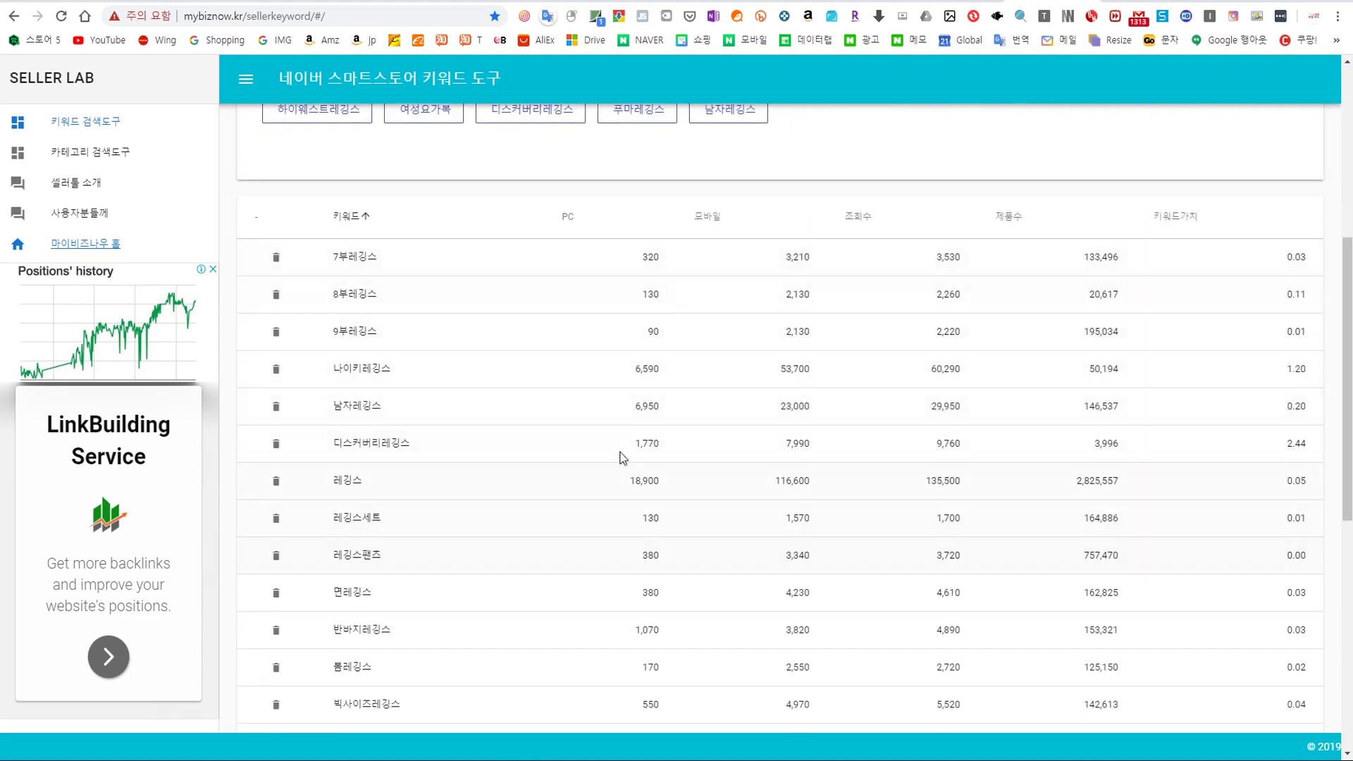
# - Sort the keyword table by 키워드가치 in descending order
pyautogui.scroll(1, 600, 469)
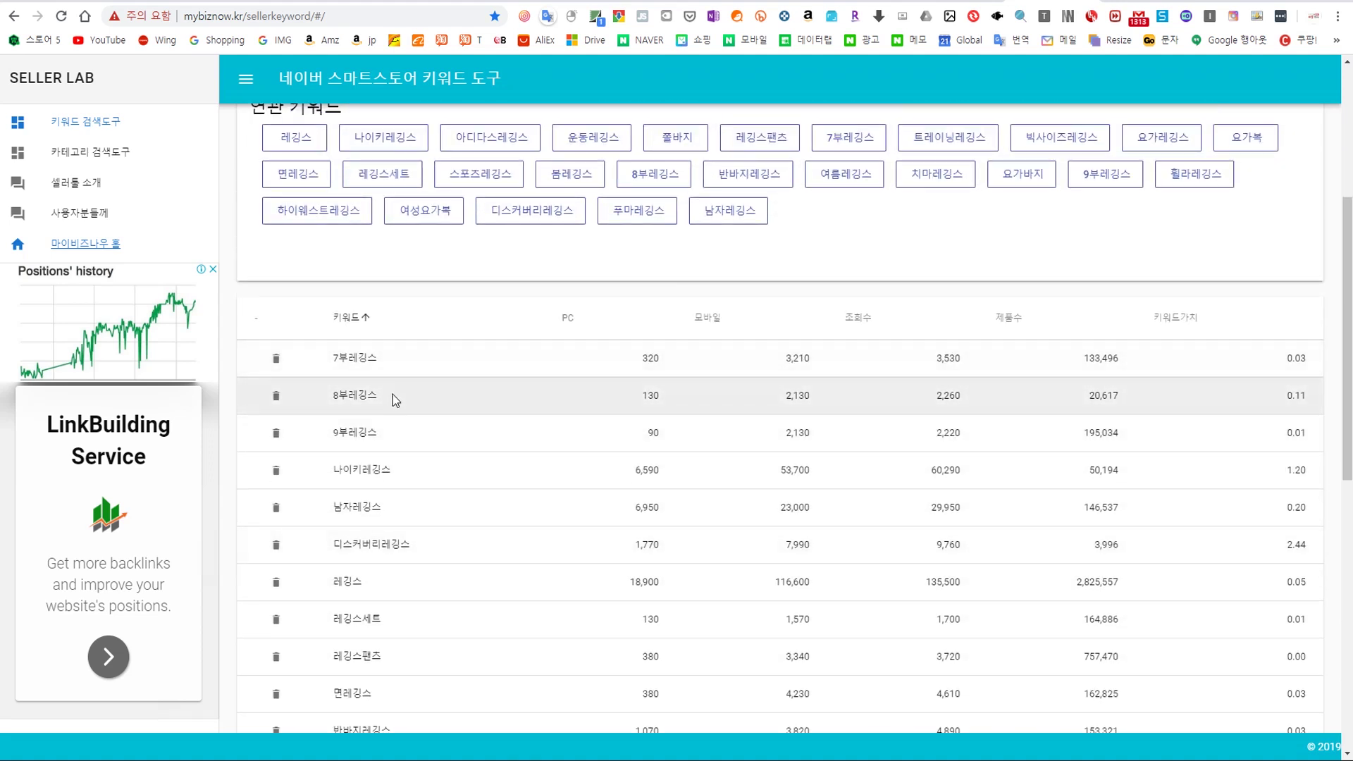
pyautogui.scroll(-1, 392, 395)
pyautogui.click(1190, 218)
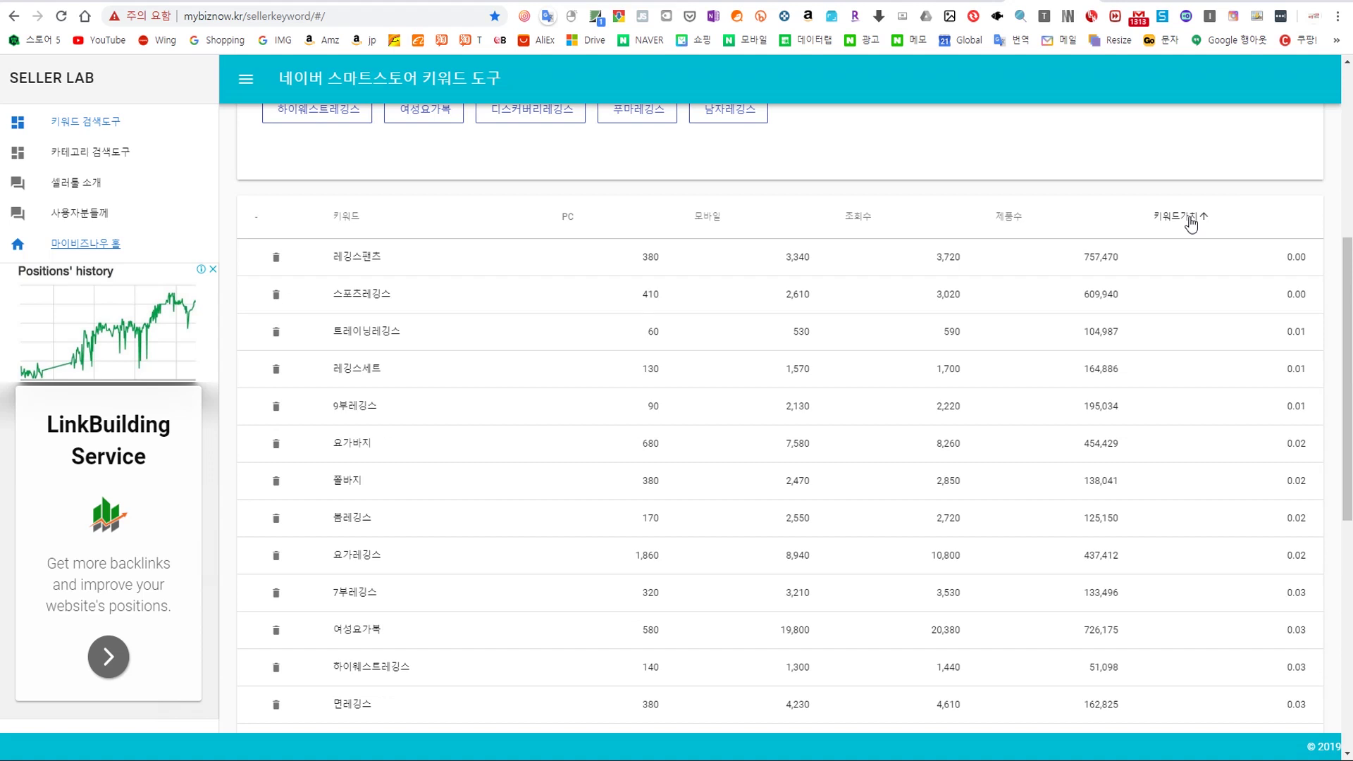
pyautogui.click(1191, 220)
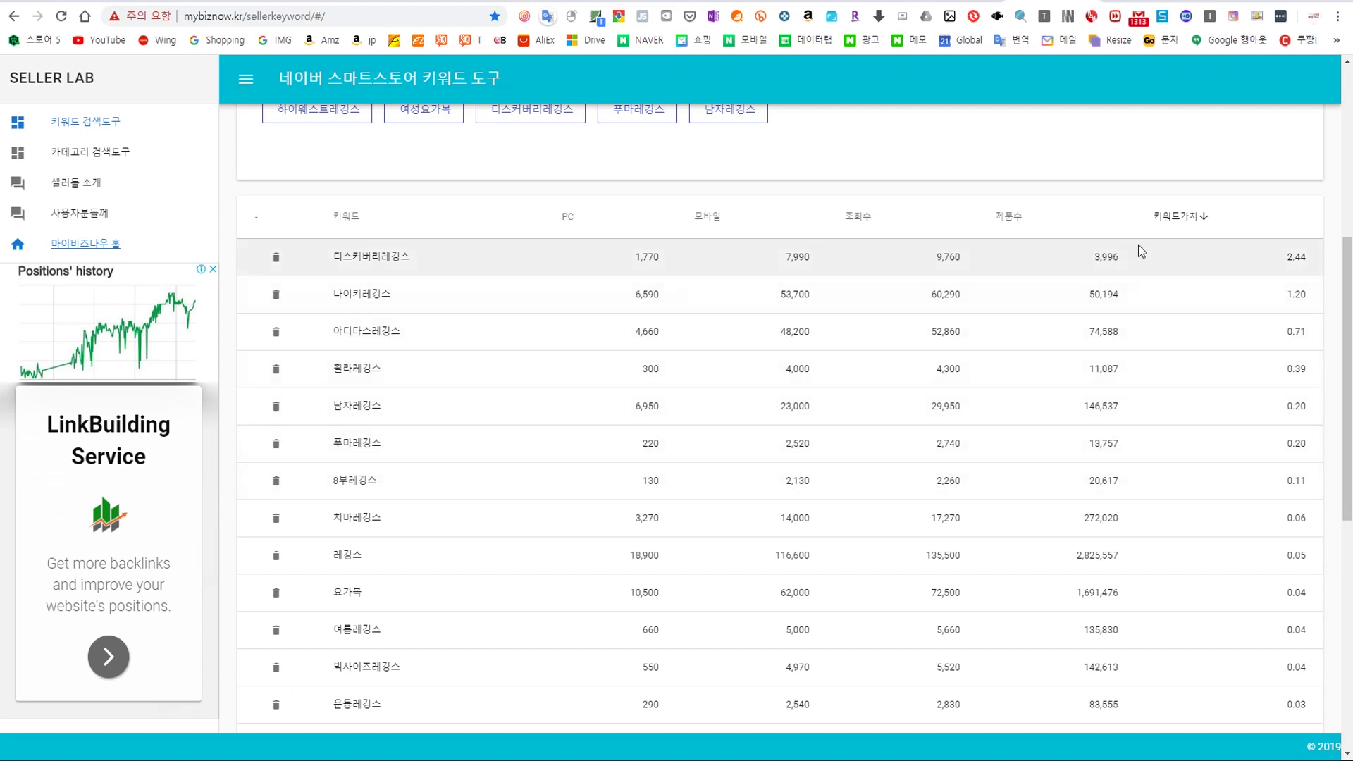
# - Review the sorted keywords, download the table as an Excel file, and open it in a maximized window
pyautogui.scroll(-4, 442, 501)
pyautogui.scroll(-4, 441, 500)
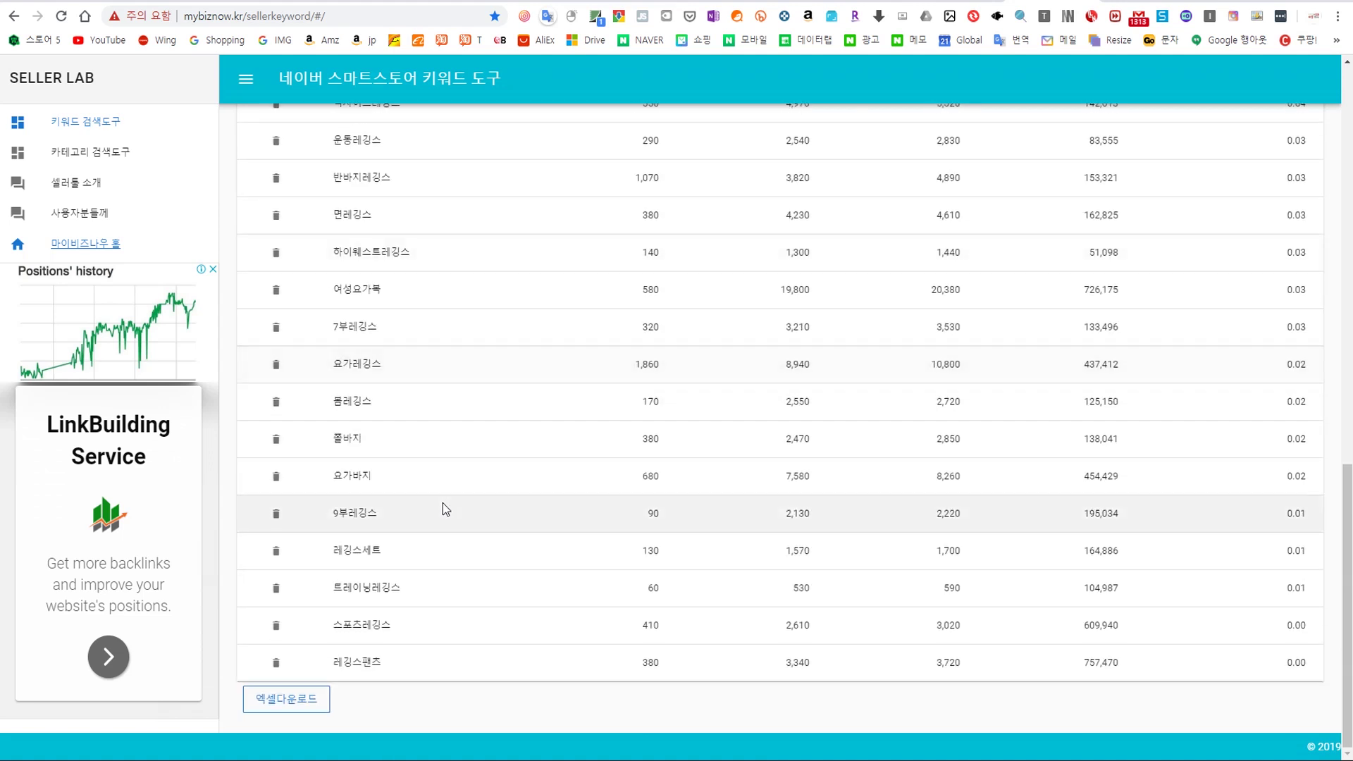
pyautogui.click(295, 701)
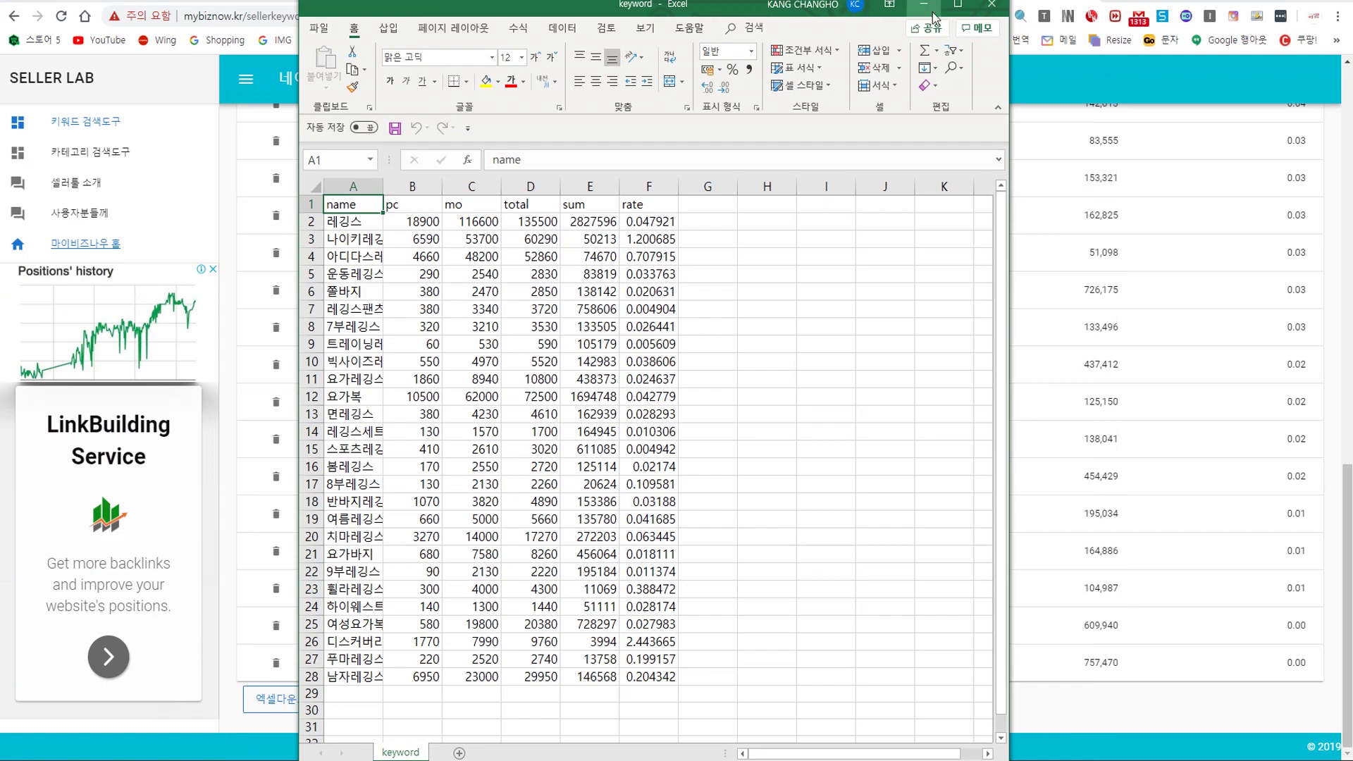
pyautogui.click(954, 12)
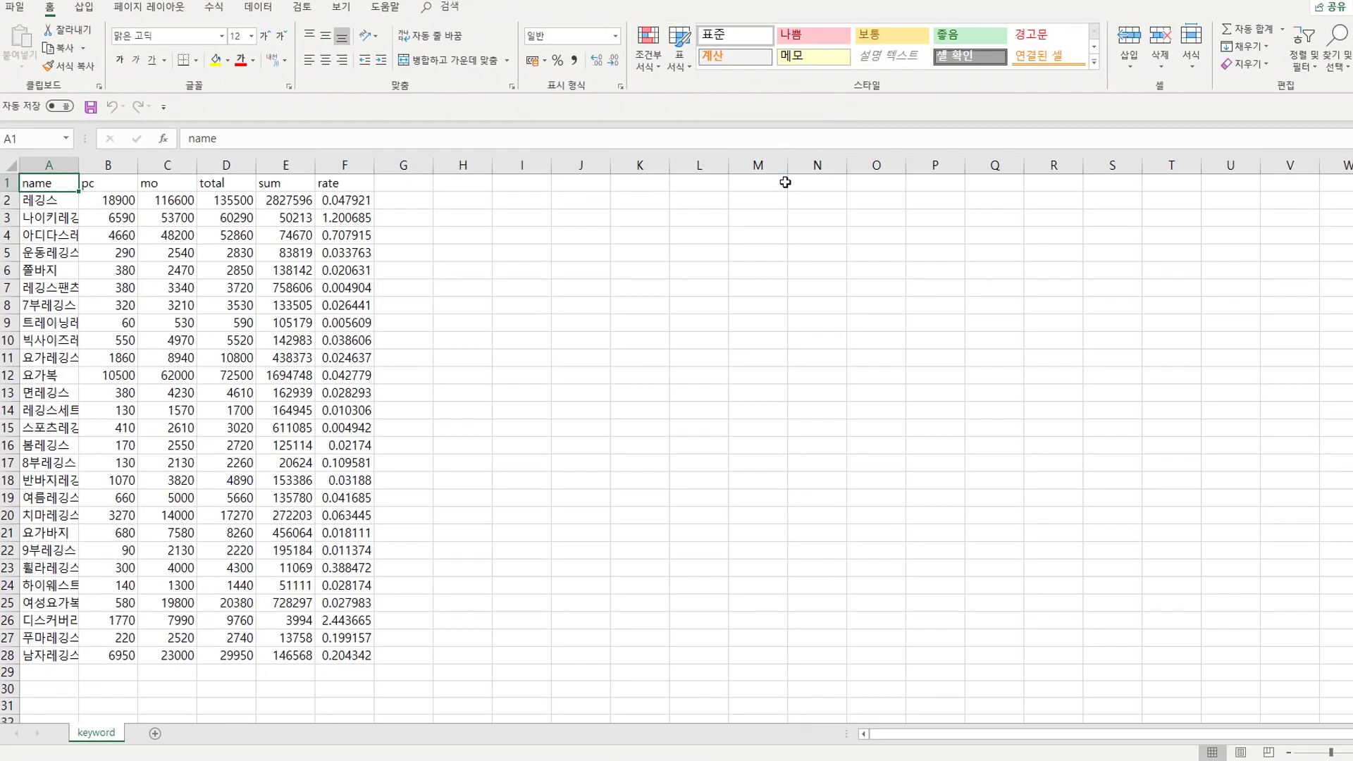
# - Sort the whole keyword sheet by the rate column in descending order (내림차순), keeping the header row
pyautogui.hotkey('ctrl', 'a')
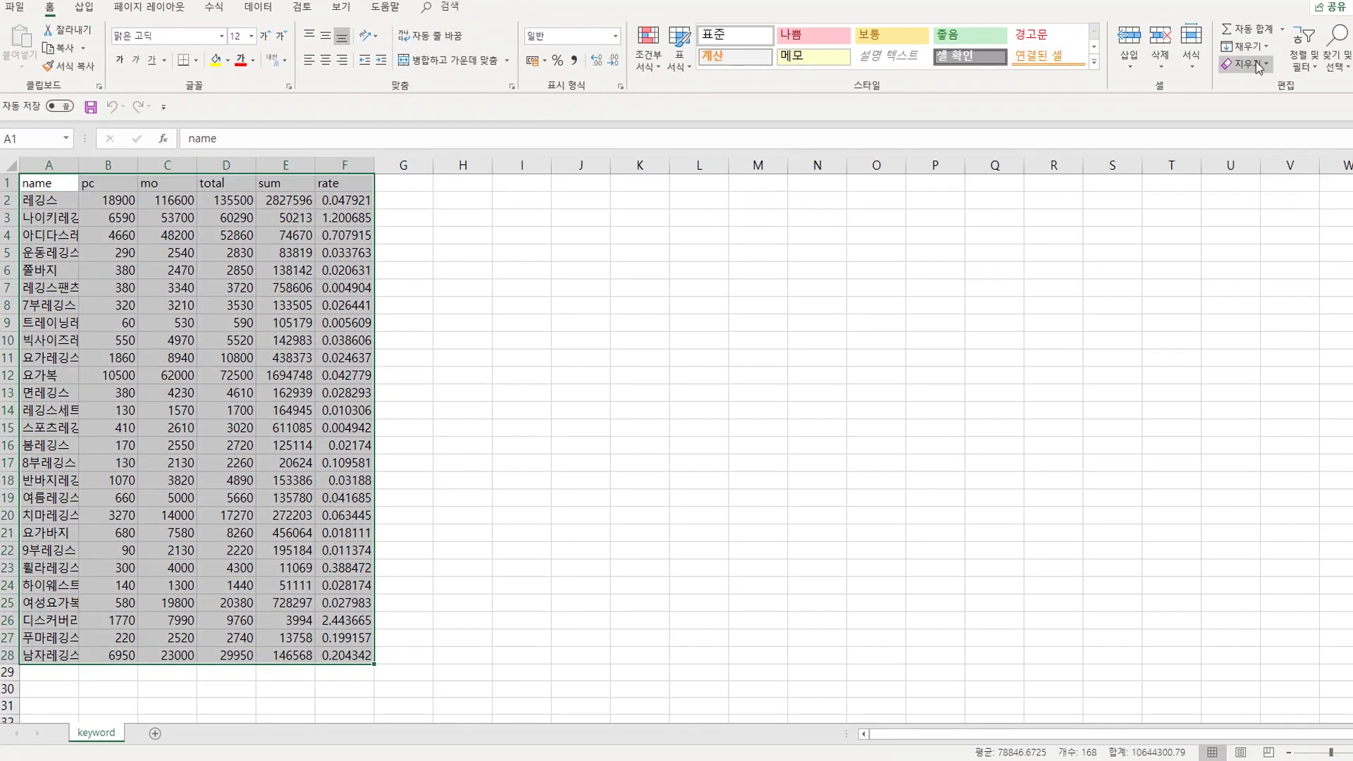
pyautogui.click(1303, 53)
pyautogui.click(1312, 123)
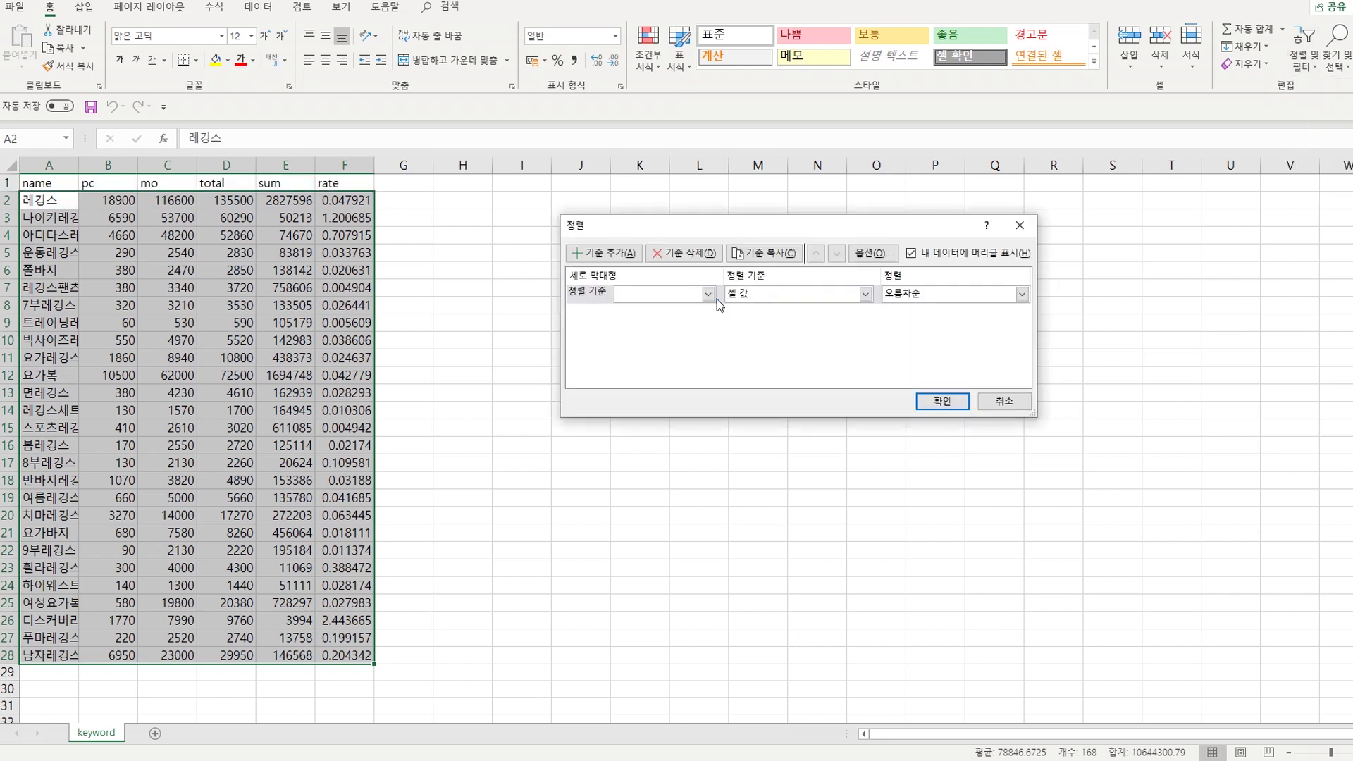
pyautogui.click(707, 294)
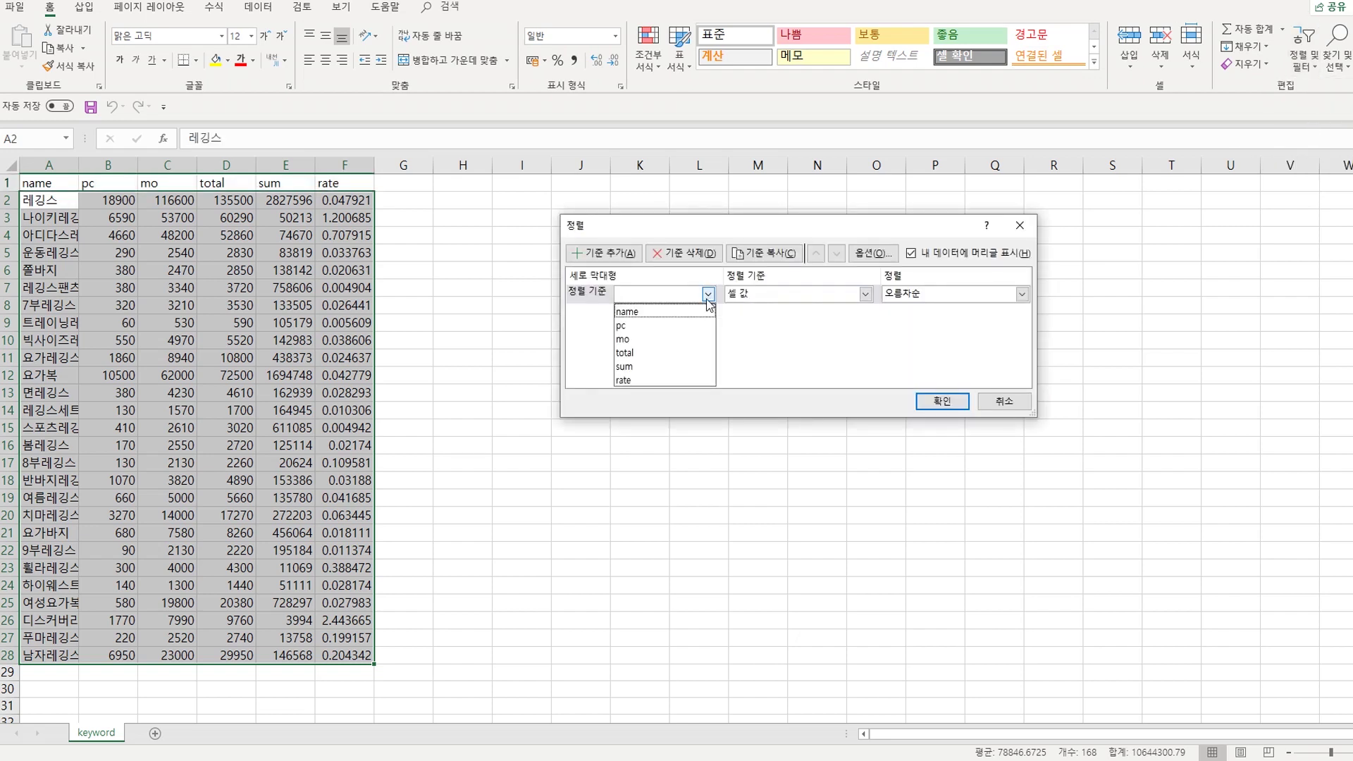
pyautogui.click(669, 379)
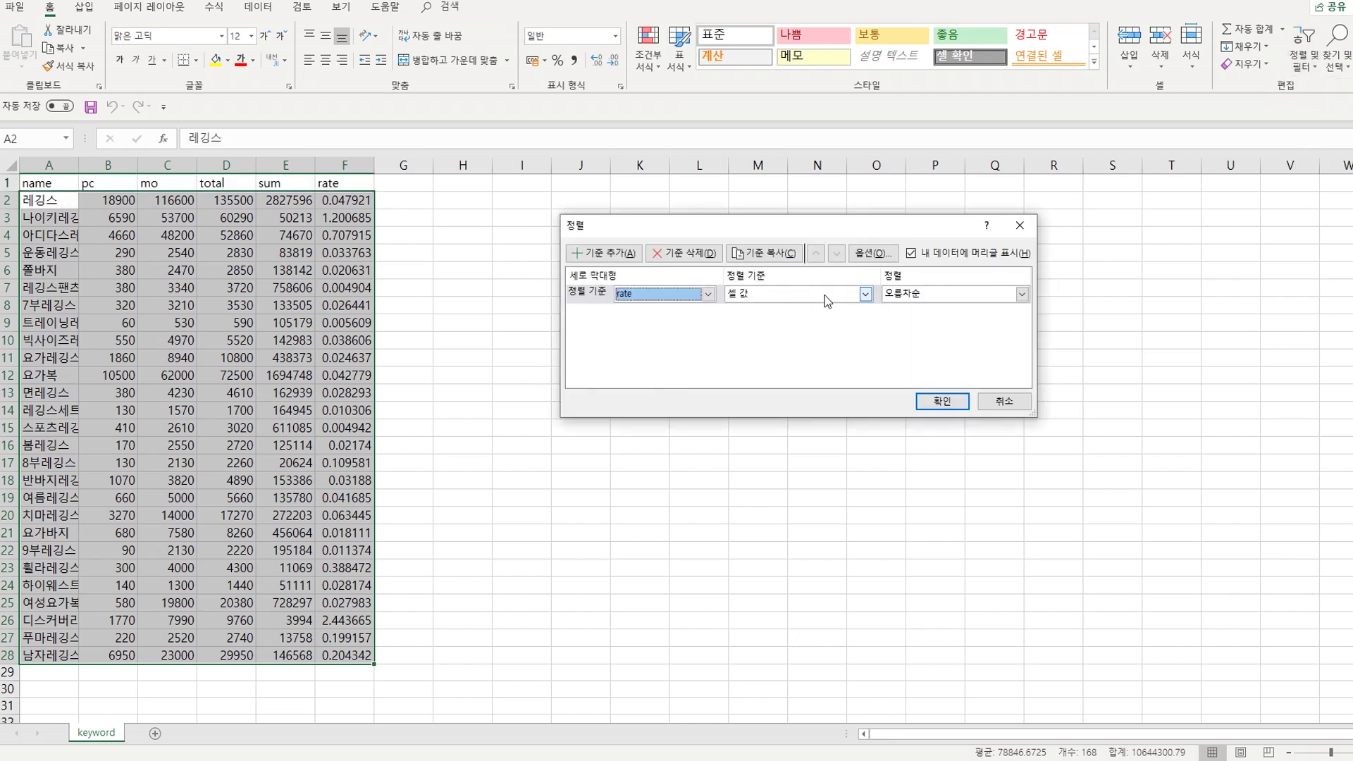
pyautogui.click(948, 295)
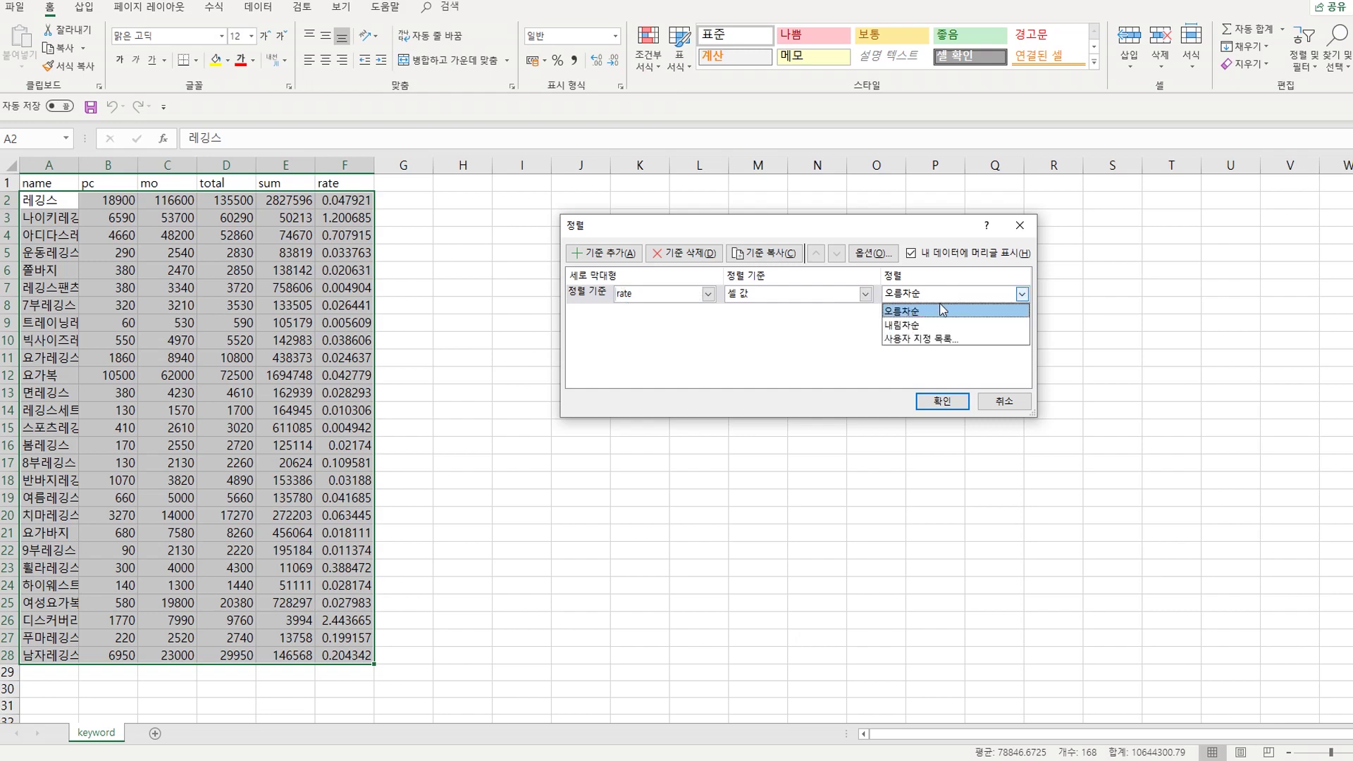
pyautogui.click(930, 325)
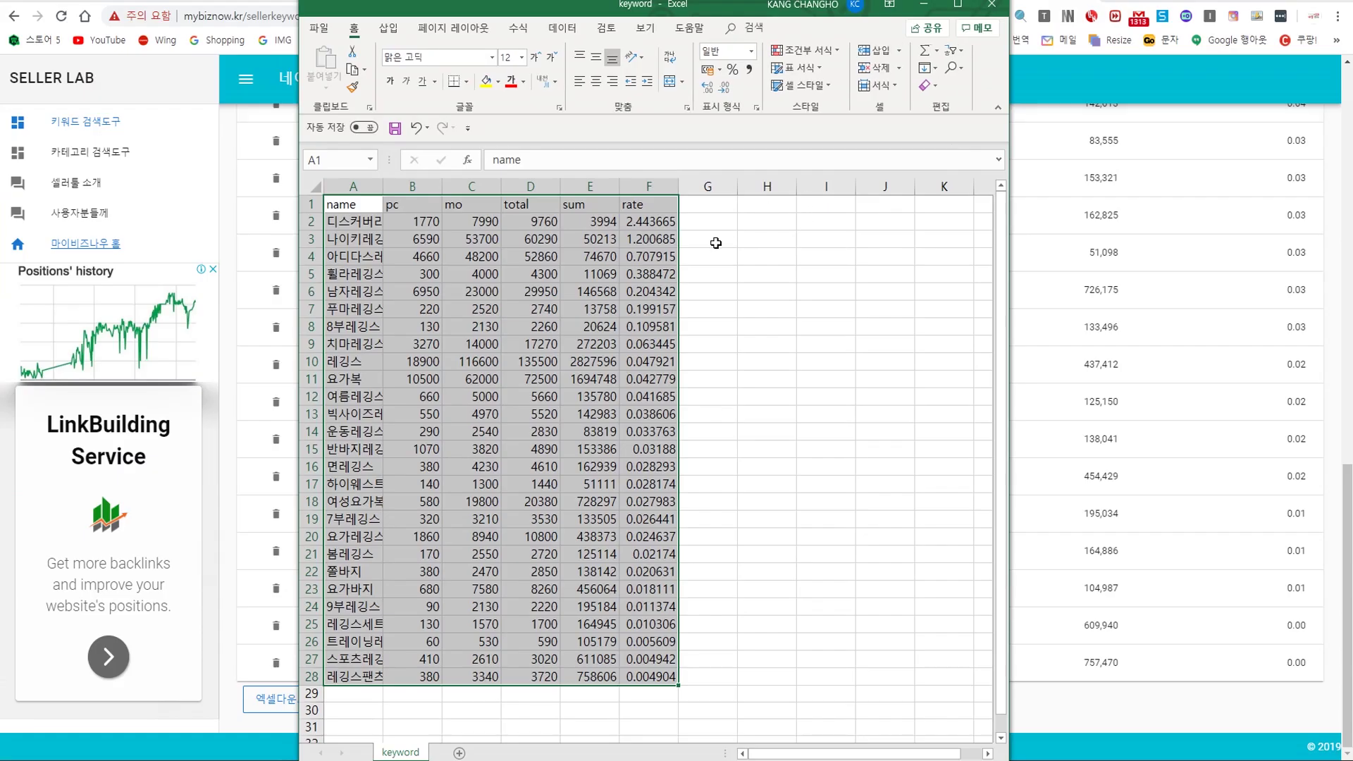
# - Highlight 디스커버리레깅스, 나이키레깅스, 휠라레깅스, 남자레깅스 and 푸마레깅스 in the name column with a yellow fill
pyautogui.click(748, 322)
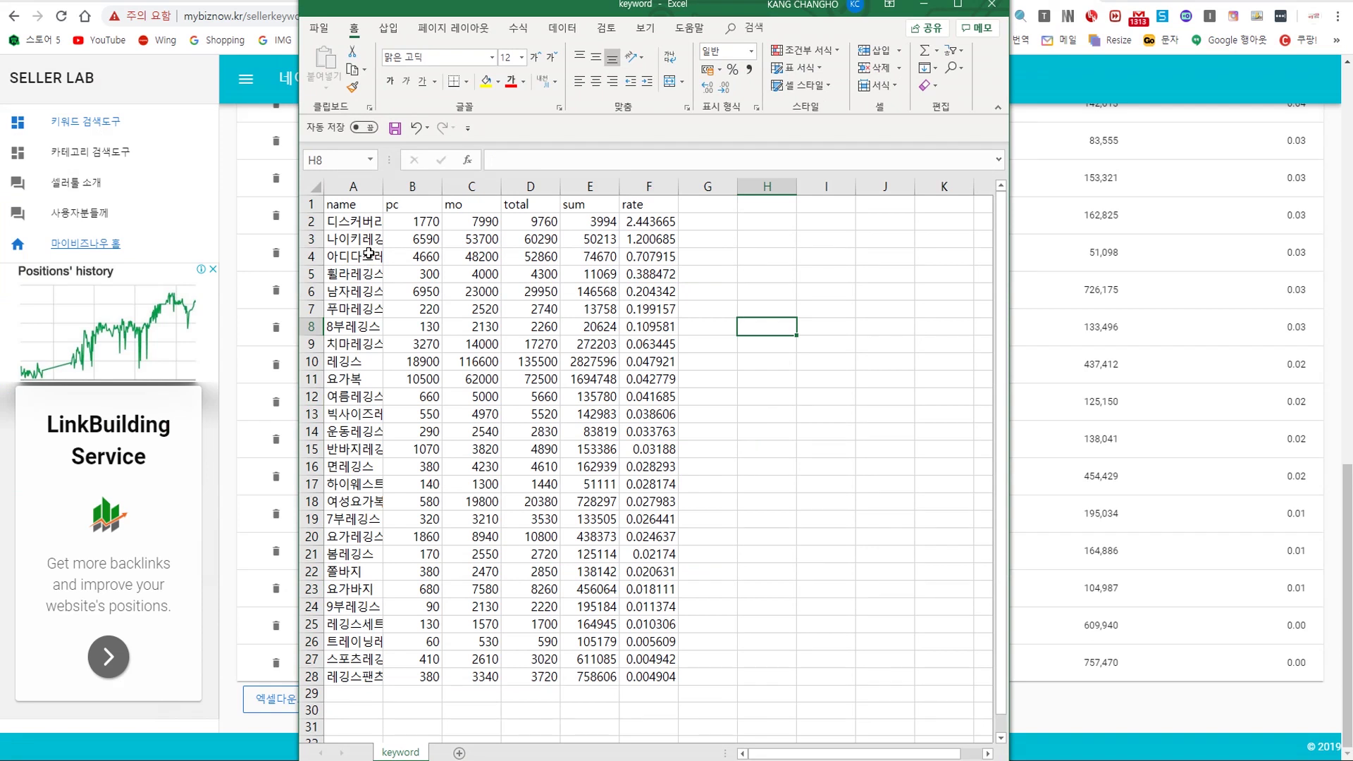
pyautogui.keyDown('ctrl'); pyautogui.click(358, 223); pyautogui.keyUp('ctrl')
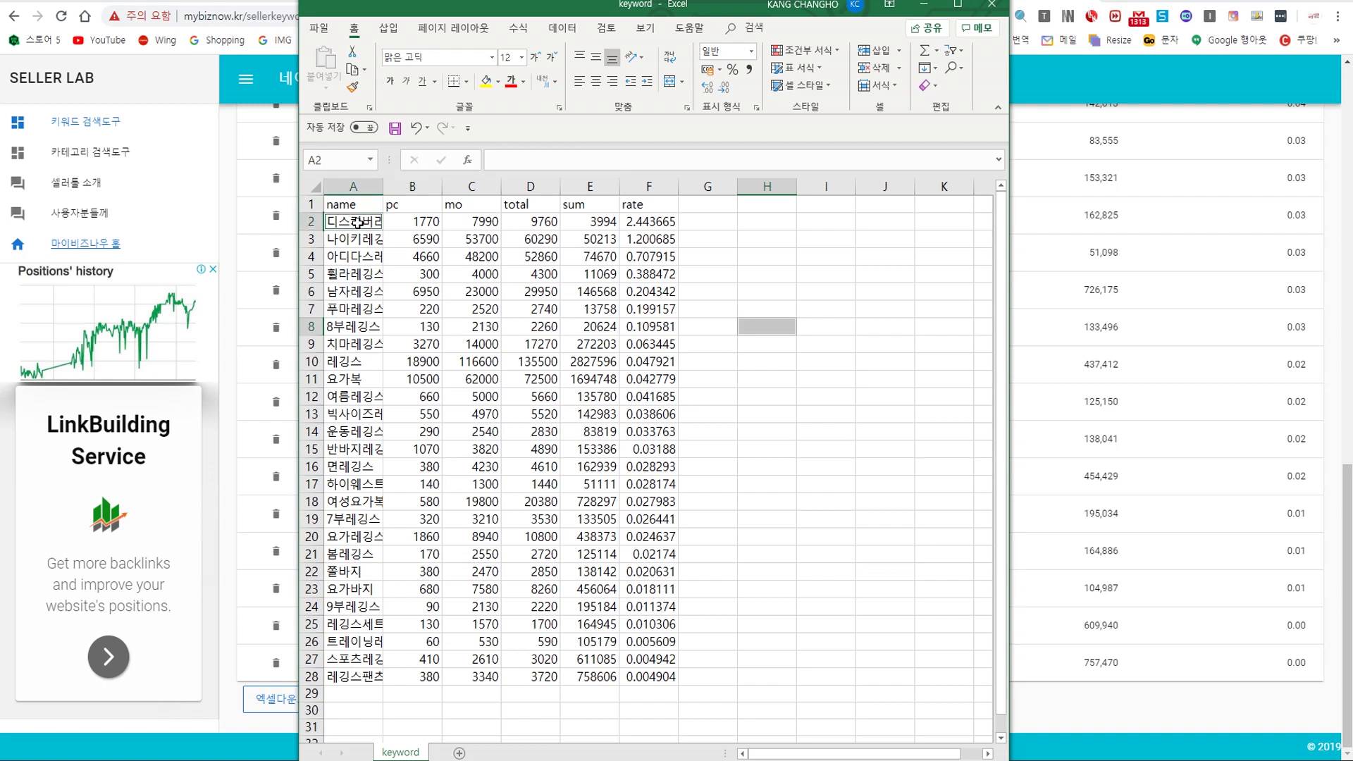
pyautogui.keyDown('ctrl'); pyautogui.click(359, 240); pyautogui.keyUp('ctrl')
pyautogui.keyDown('ctrl'); pyautogui.click(362, 275); pyautogui.keyUp('ctrl')
pyautogui.keyDown('ctrl'); pyautogui.click(361, 309); pyautogui.keyUp('ctrl')
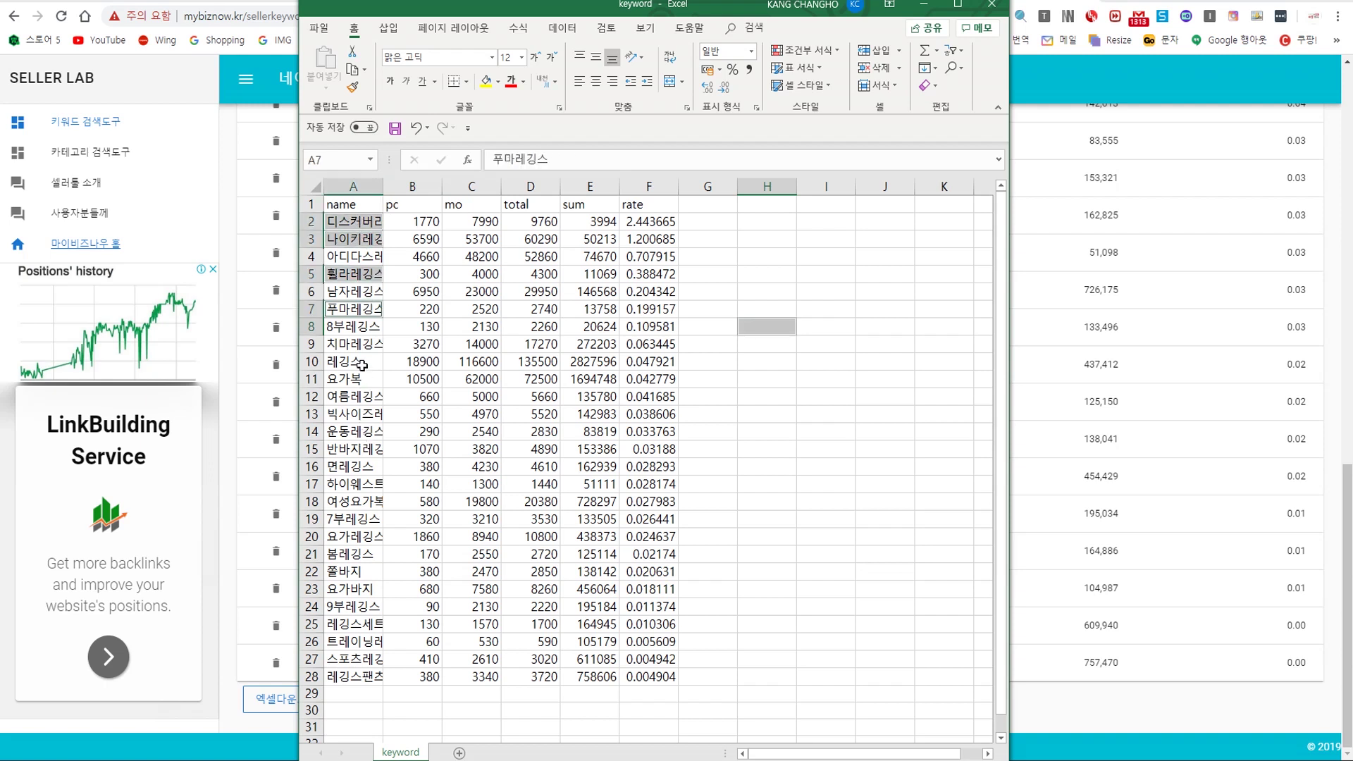
pyautogui.keyDown('ctrl'); pyautogui.click(361, 289); pyautogui.keyUp('ctrl')
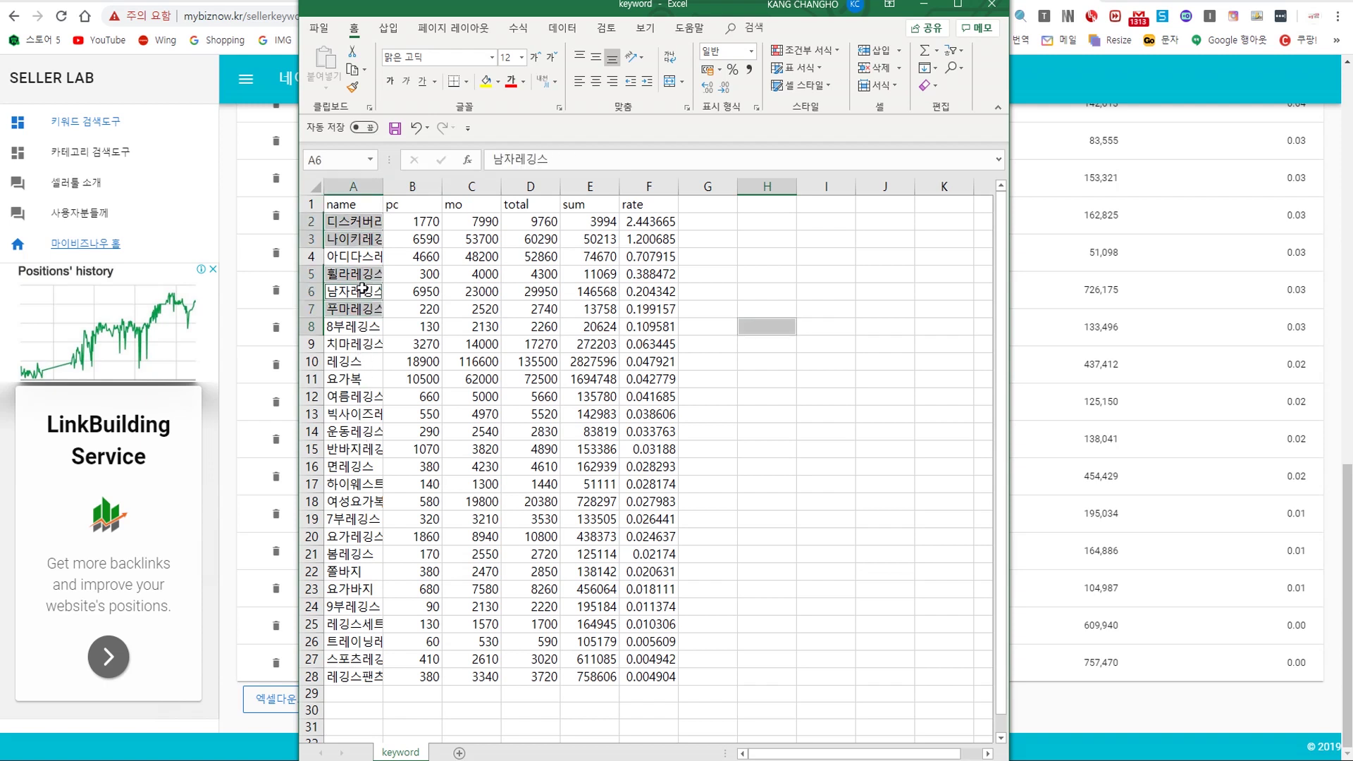
pyautogui.click(485, 80)
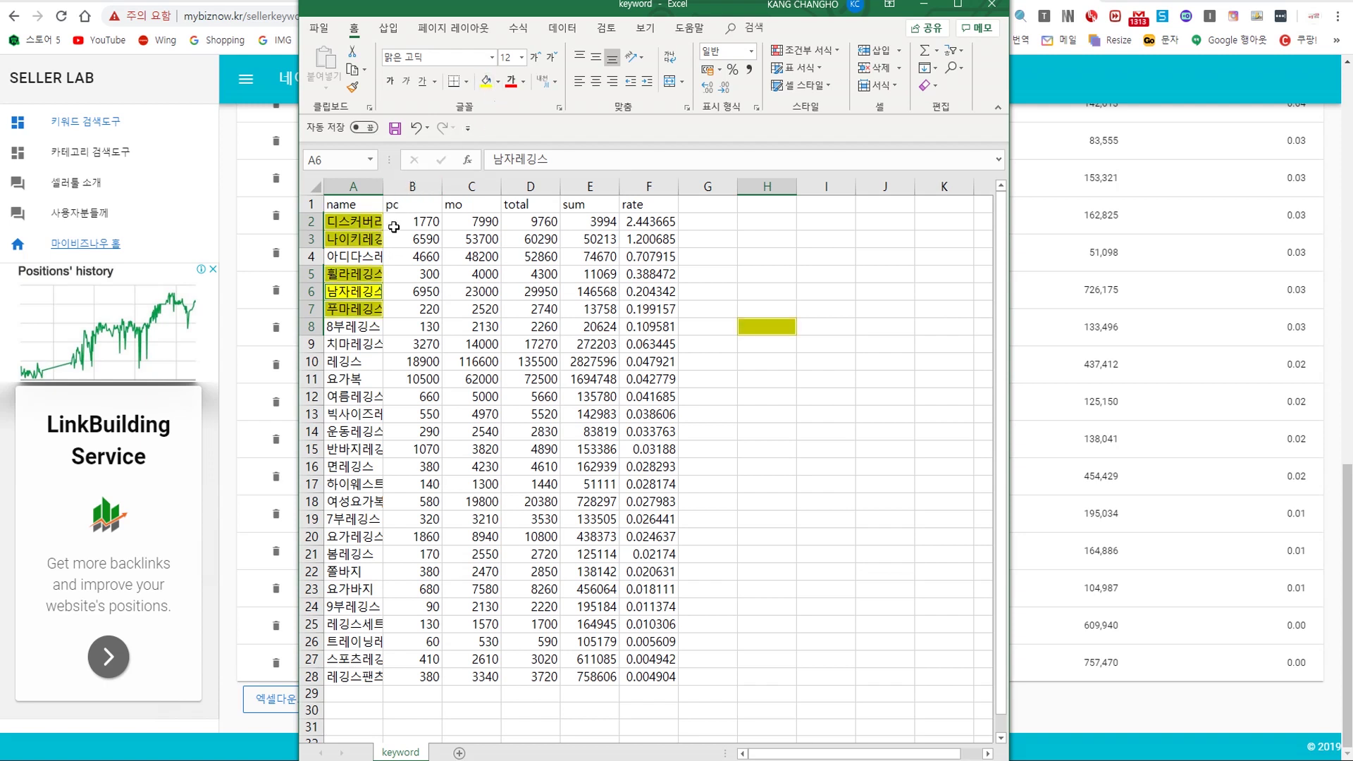
pyautogui.click(826, 396)
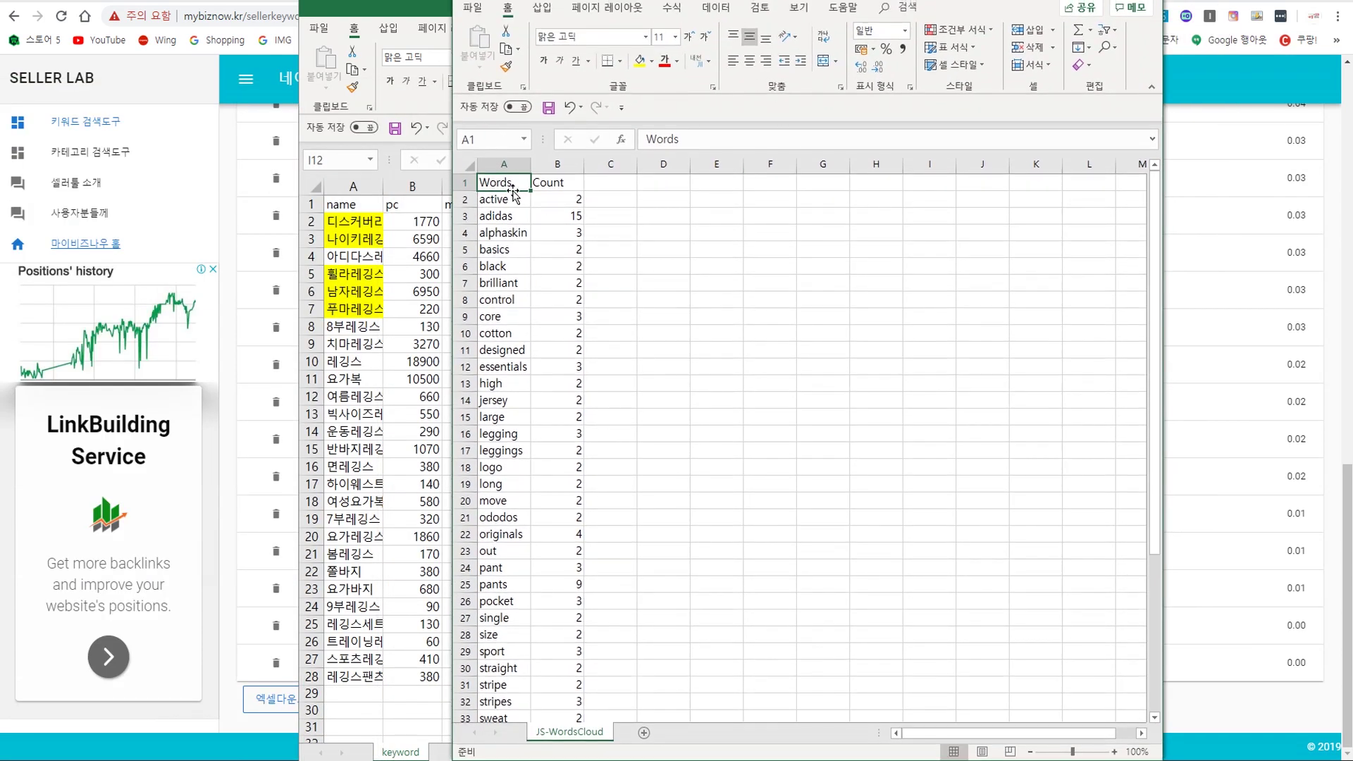
# - Translate the word list under Words from English to Korean in Google Translate and copy the full translation
pyautogui.moveTo(498, 199); pyautogui.dragTo(498, 729)
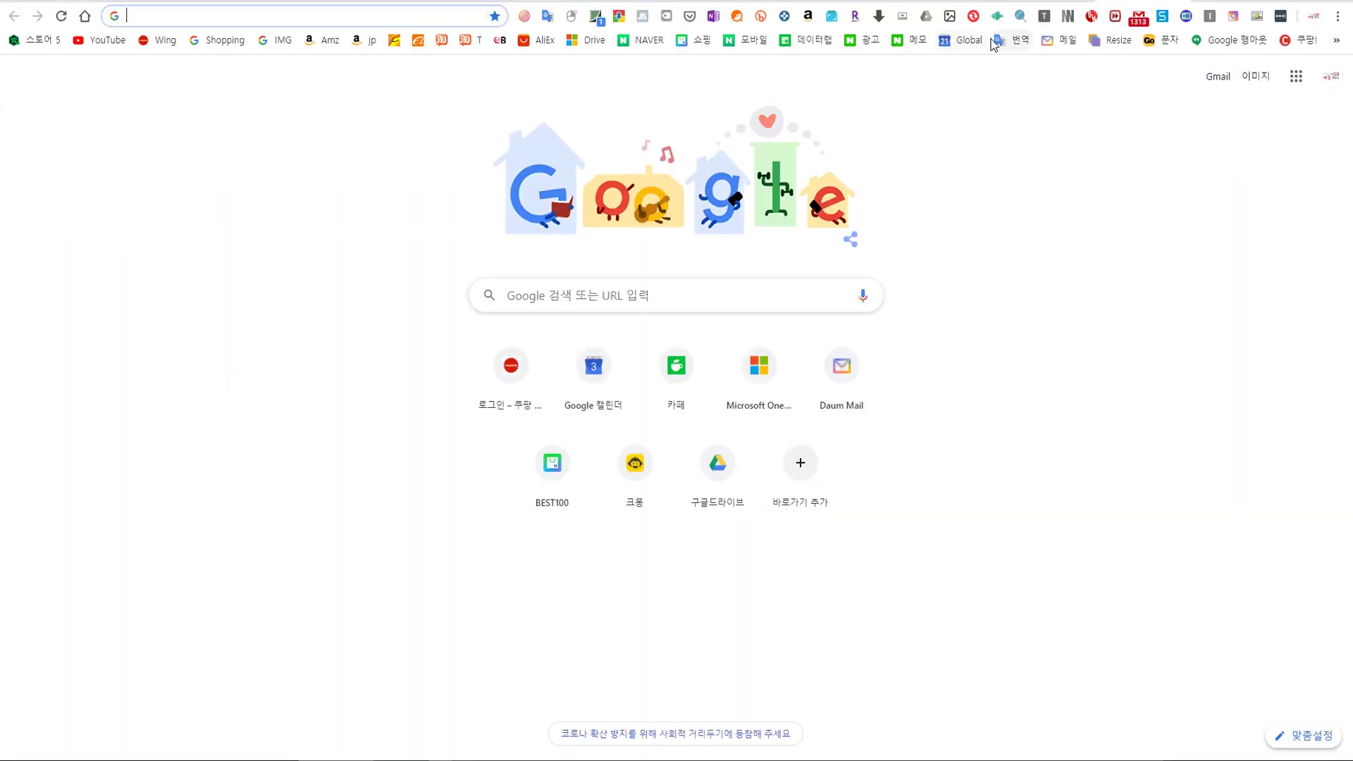
pyautogui.click(995, 42)
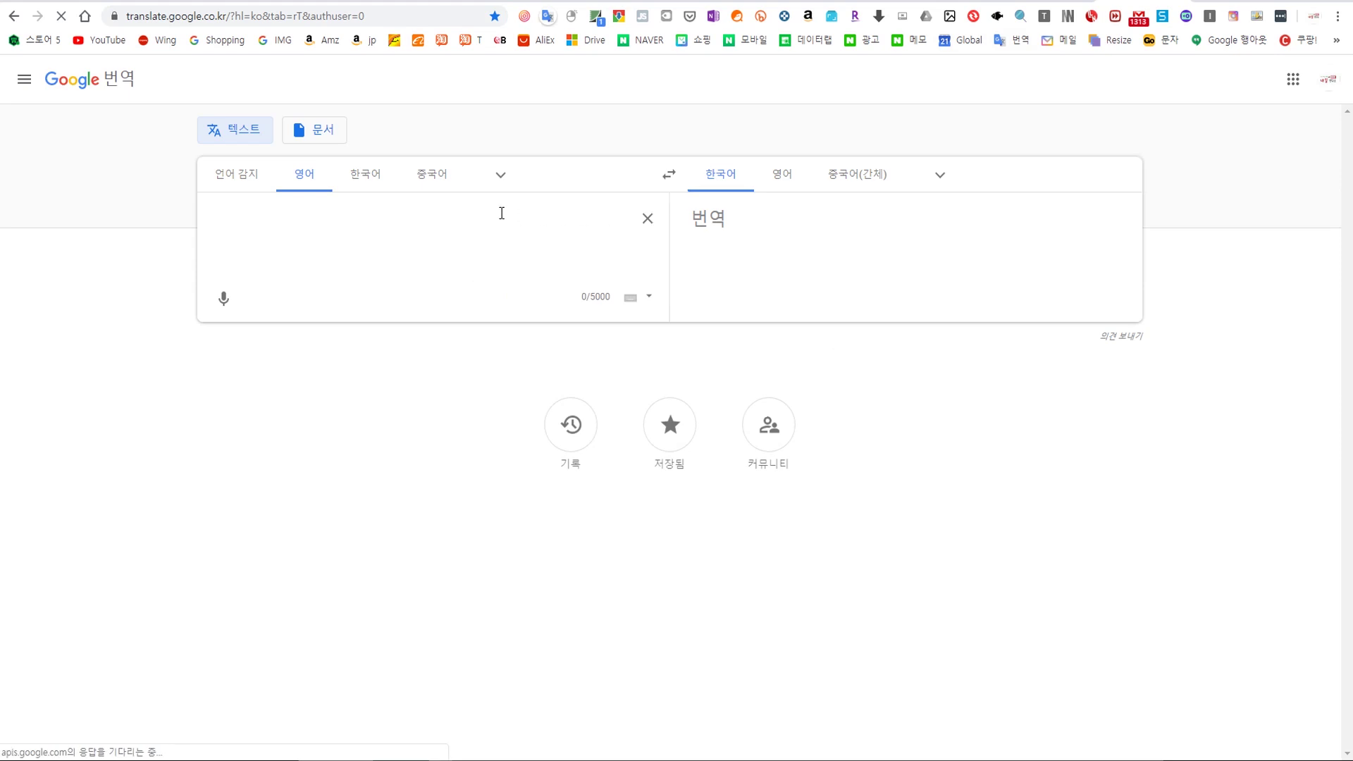
pyautogui.hotkey('ctrl', 'v')
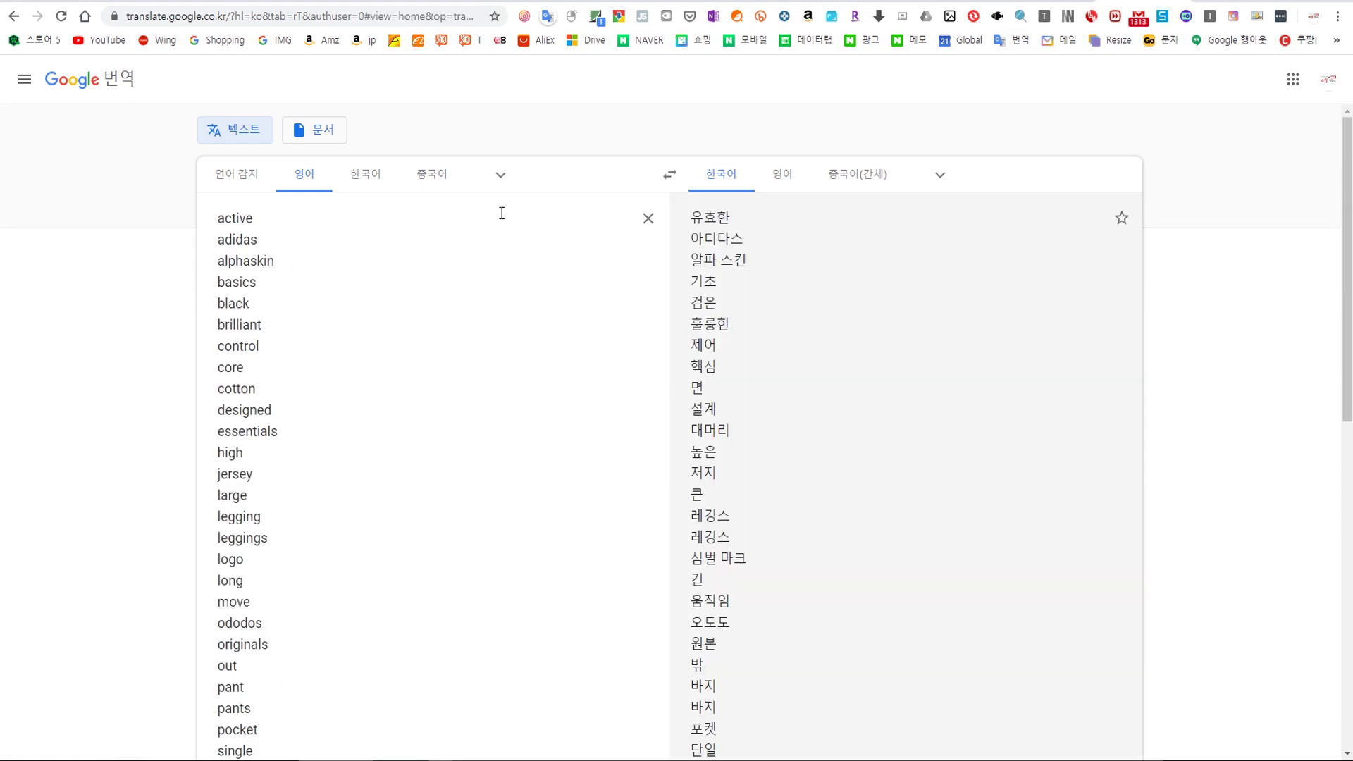
pyautogui.scroll(-10, 807, 519)
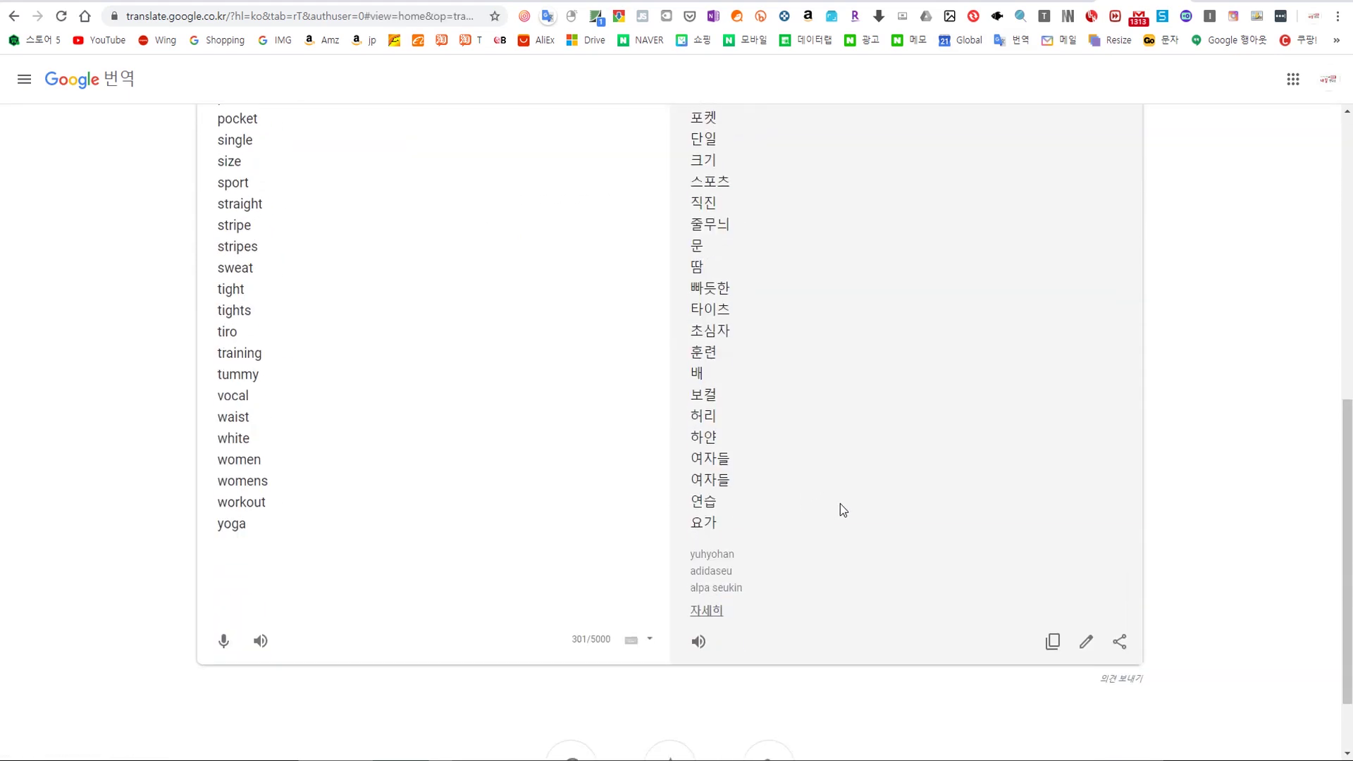
pyautogui.click(1053, 549)
# - Paste the translated Korean words into the keyword workbook, starting at H2
pyautogui.click(889, 703)
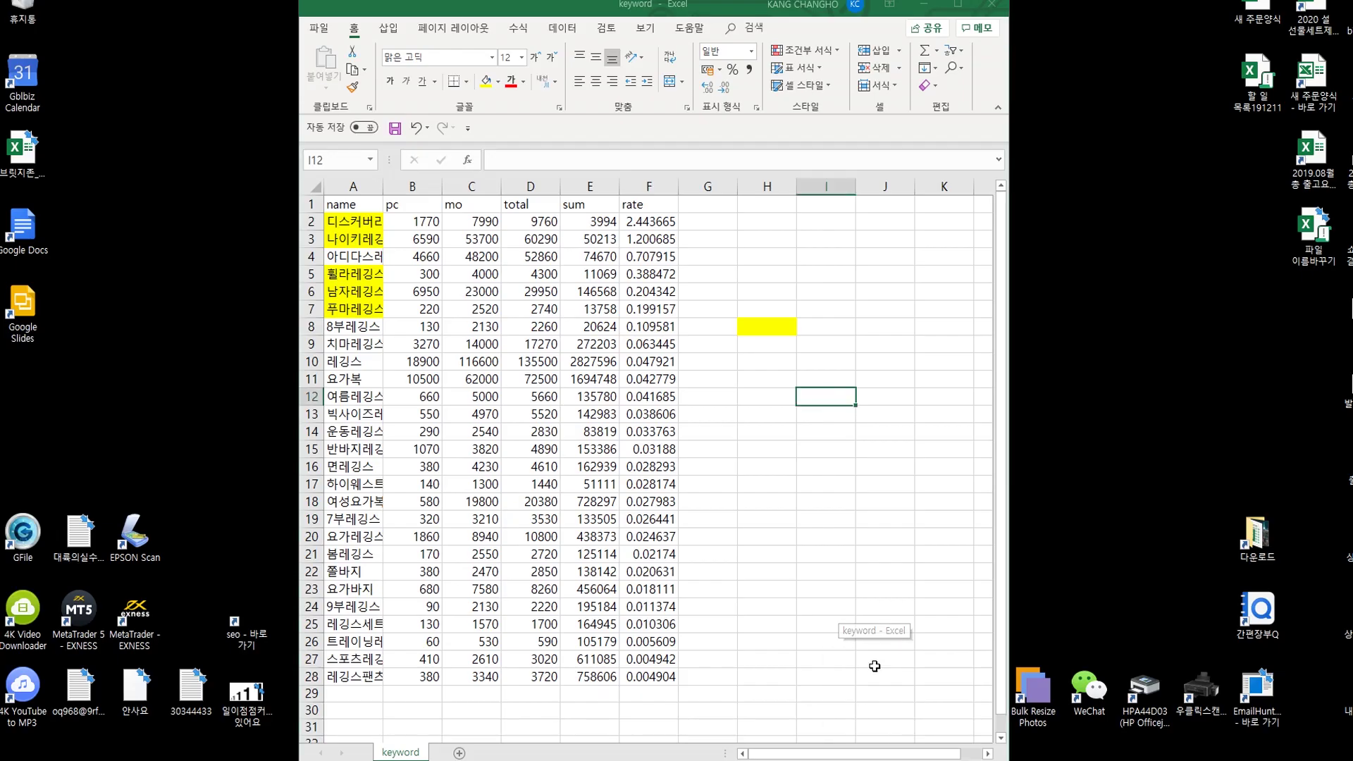
pyautogui.click(780, 223)
pyautogui.hotkey('ctrl', 'v')
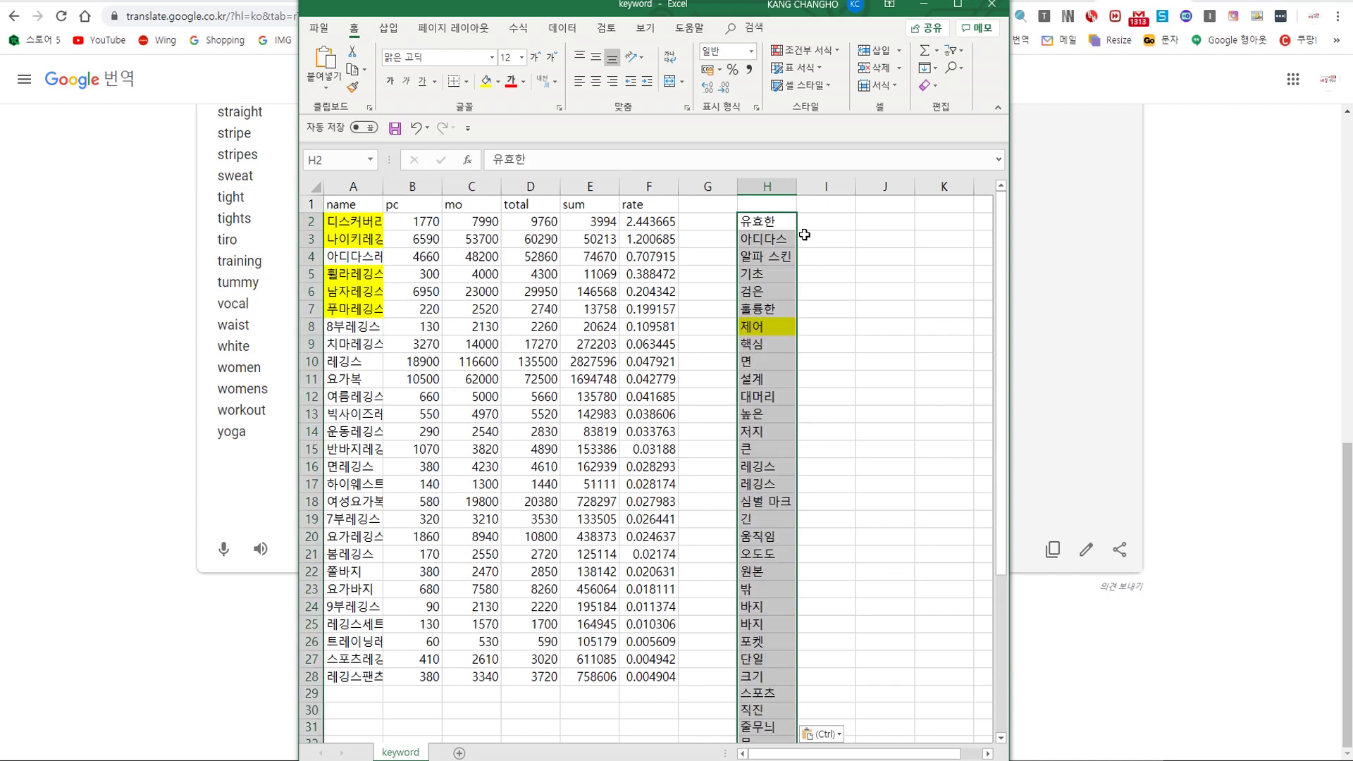
pyautogui.moveTo(345, 219); pyautogui.dragTo(652, 680)
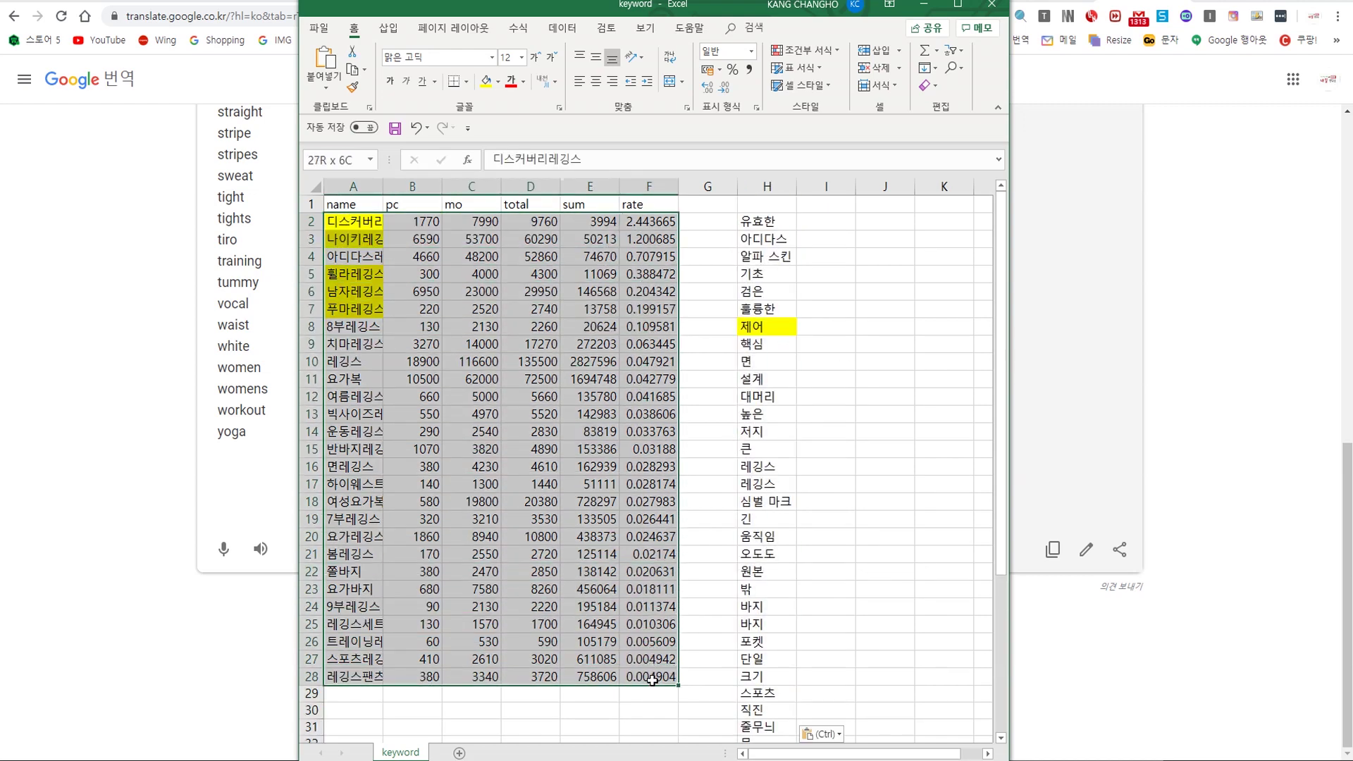
pyautogui.moveTo(775, 220); pyautogui.dragTo(754, 735)
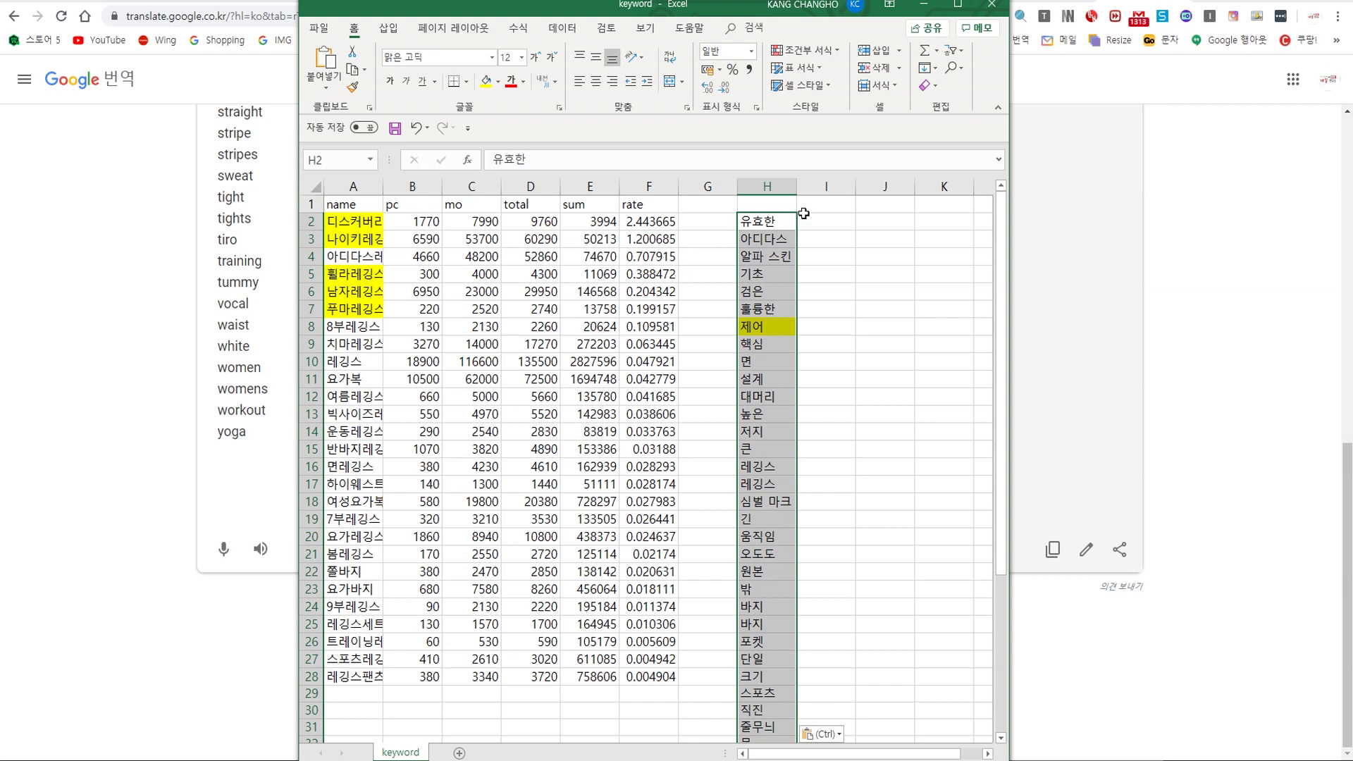
pyautogui.click(782, 224)
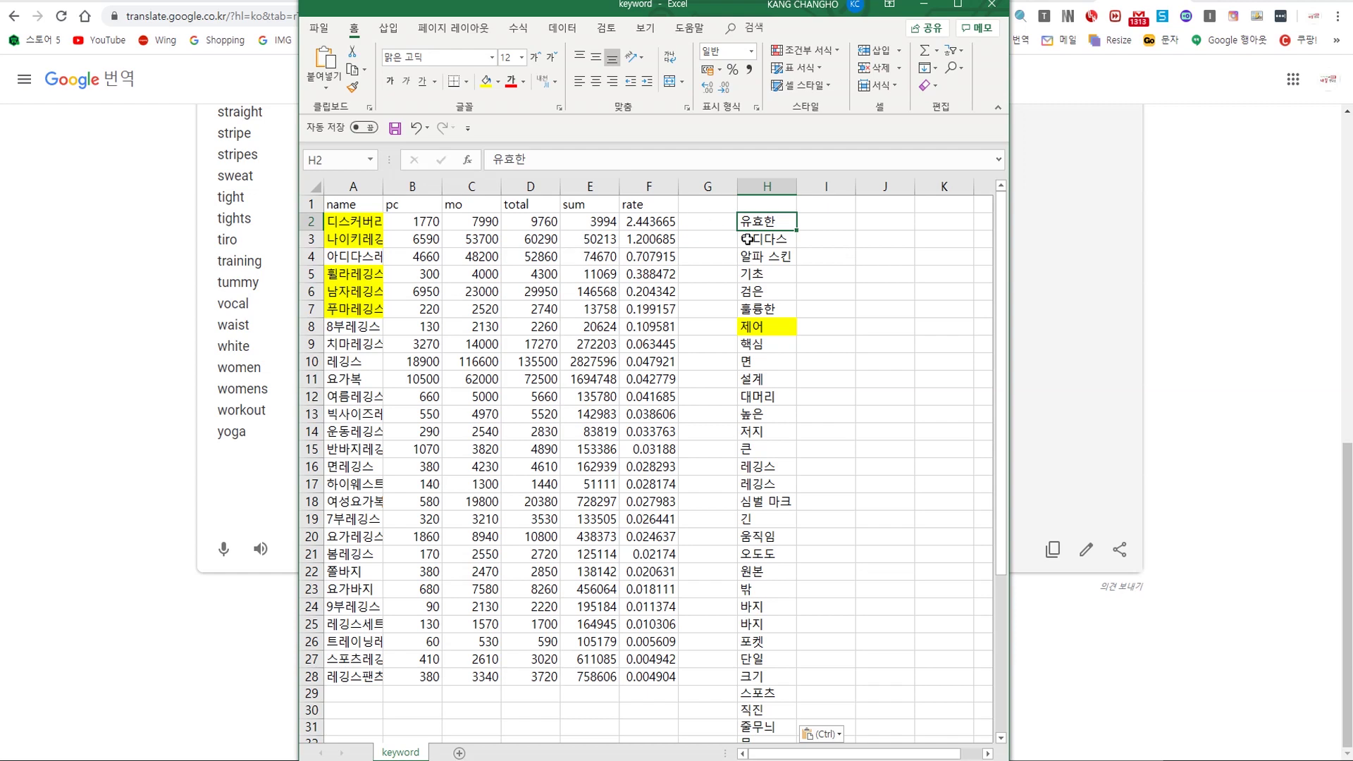
# - Copy the 상품명 자동번역 entries for rows 2 to 17 of 상품관리장 into the keyword workbook, starting at J2
pyautogui.click(269, 229)
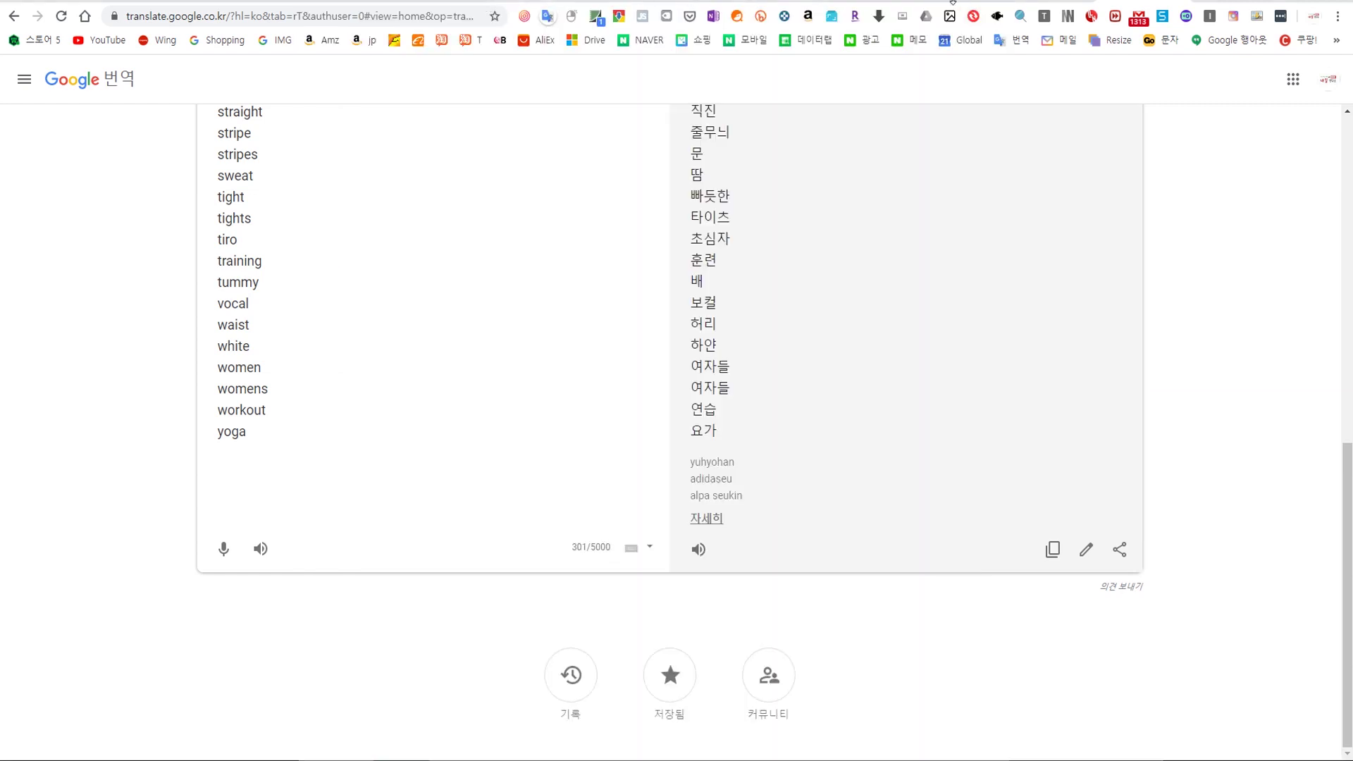
pyautogui.click(949, 1)
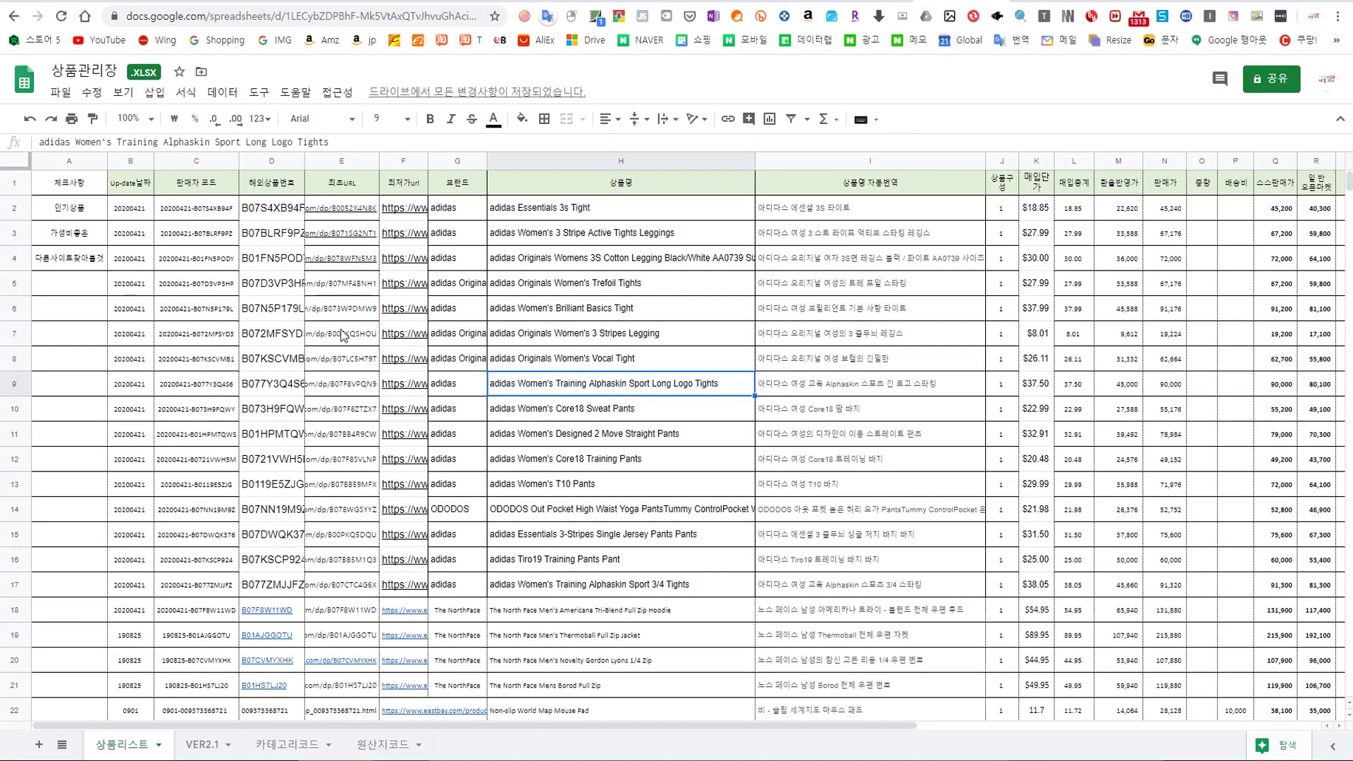
pyautogui.click(548, 215)
pyautogui.moveTo(545, 212); pyautogui.dragTo(555, 610)
pyautogui.click(569, 409)
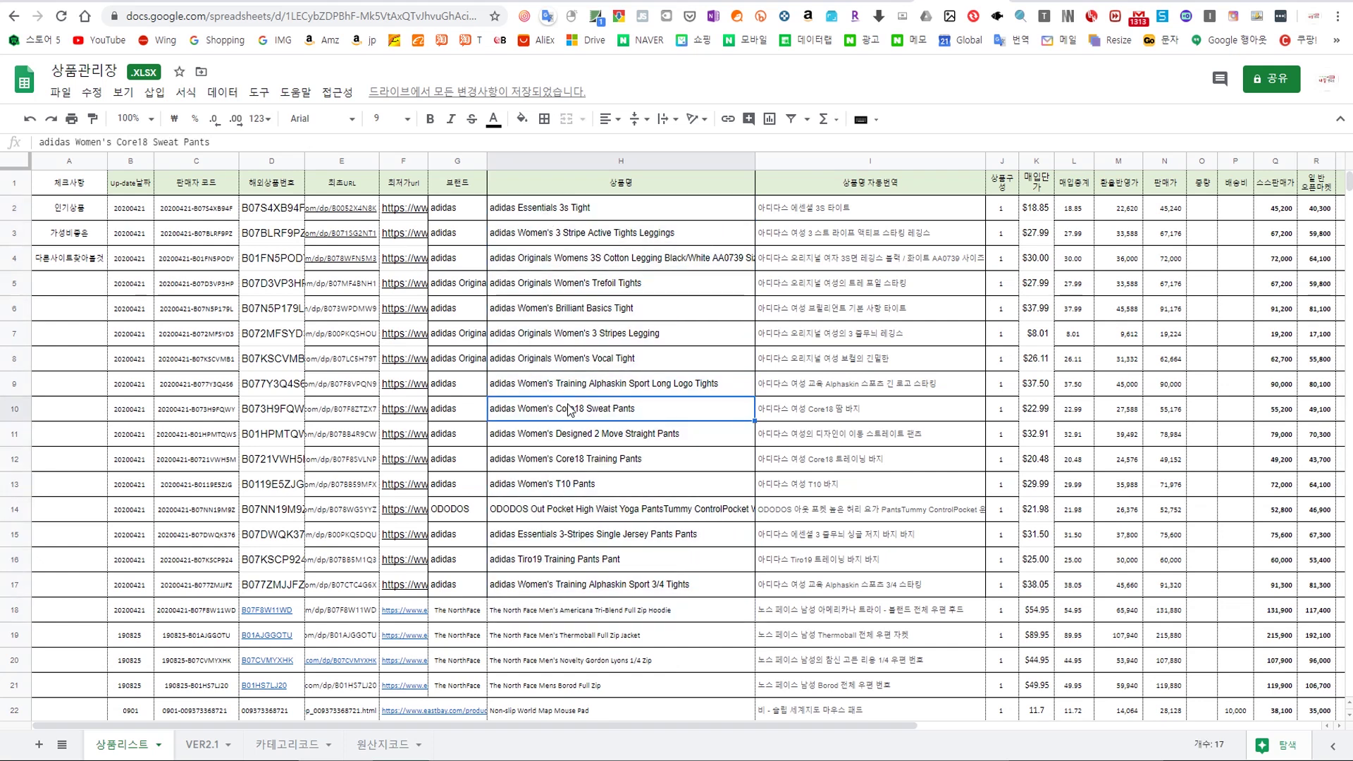
pyautogui.moveTo(872, 210); pyautogui.dragTo(876, 575)
pyautogui.hotkey('ctrl', 'c')
pyautogui.hotkey('alt', 'Tab')
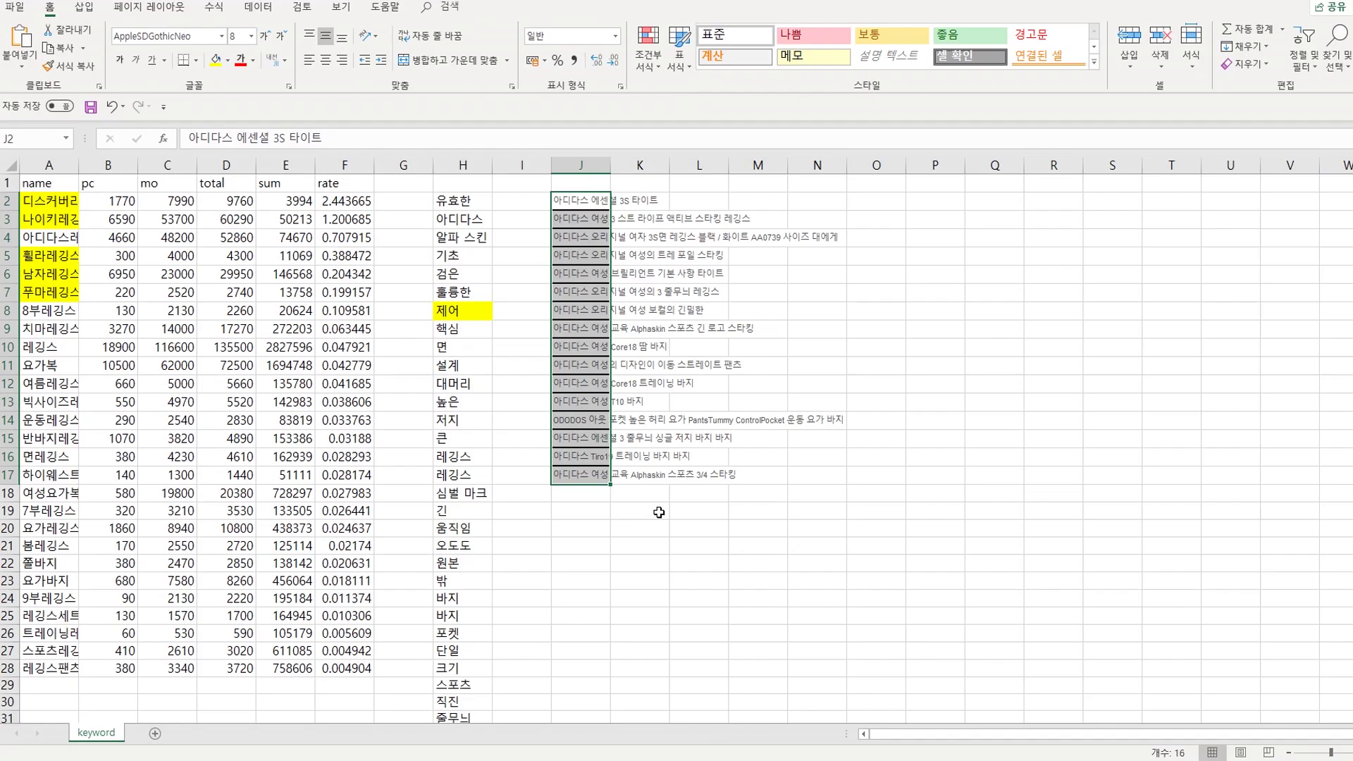
pyautogui.click(664, 523)
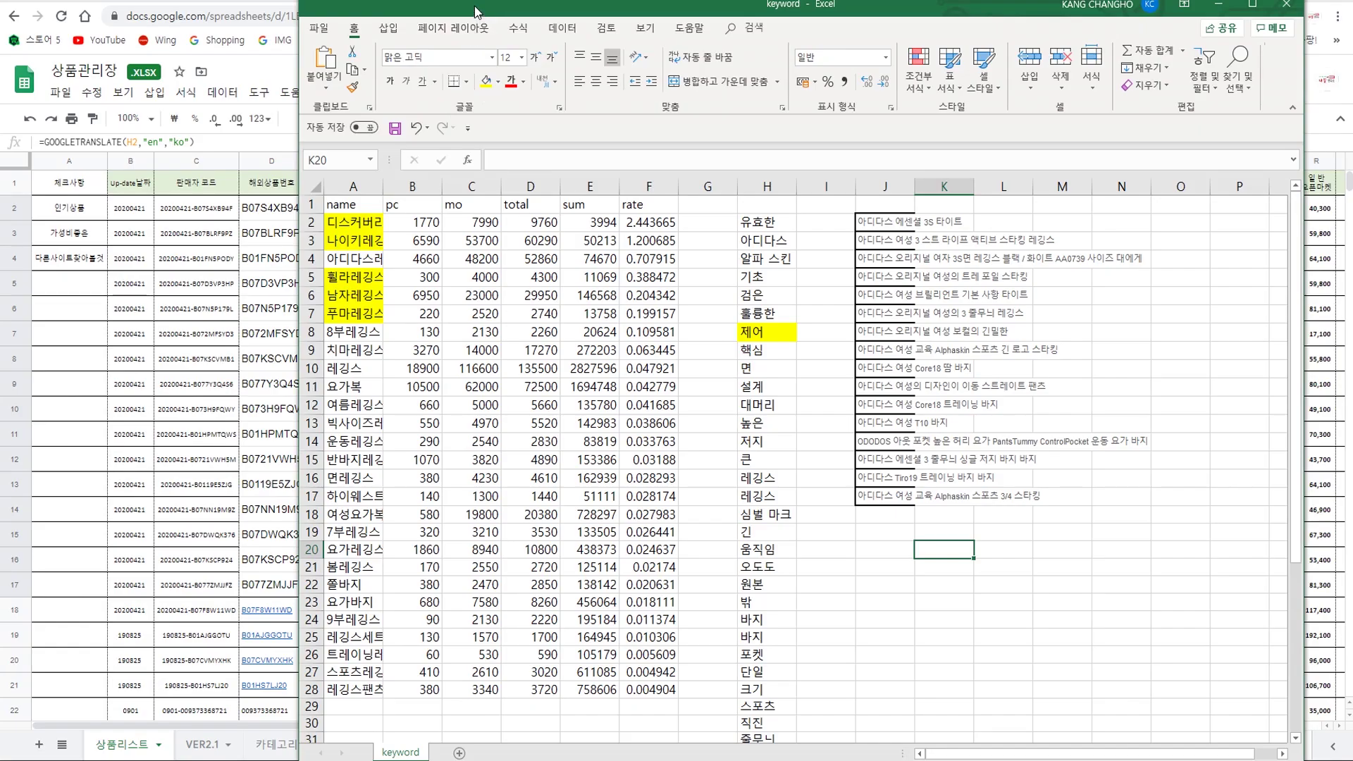
pyautogui.moveTo(473, 7); pyautogui.dragTo(272, 7)
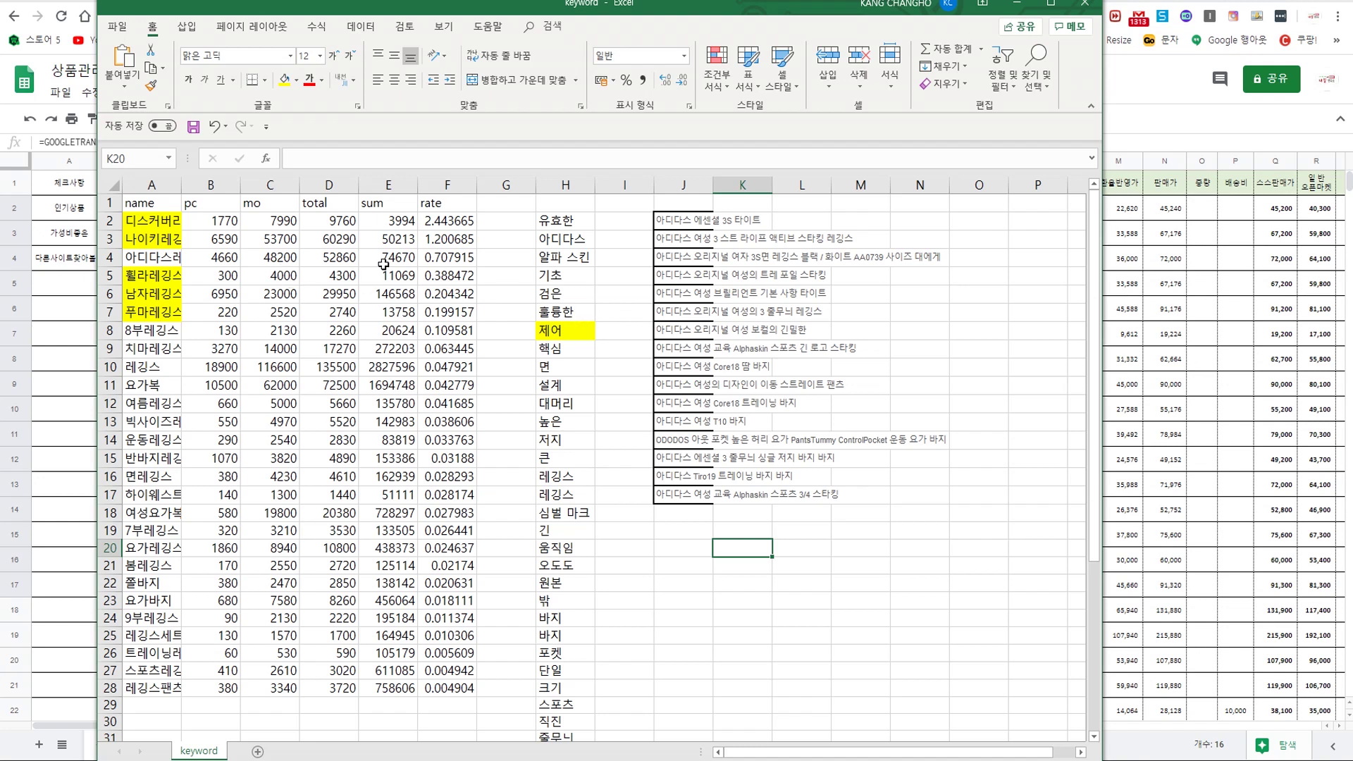
# - Compare the translated words and the name column keywords with the pasted product names, checking the wording of the J8 name
pyautogui.moveTo(556, 221); pyautogui.dragTo(557, 736)
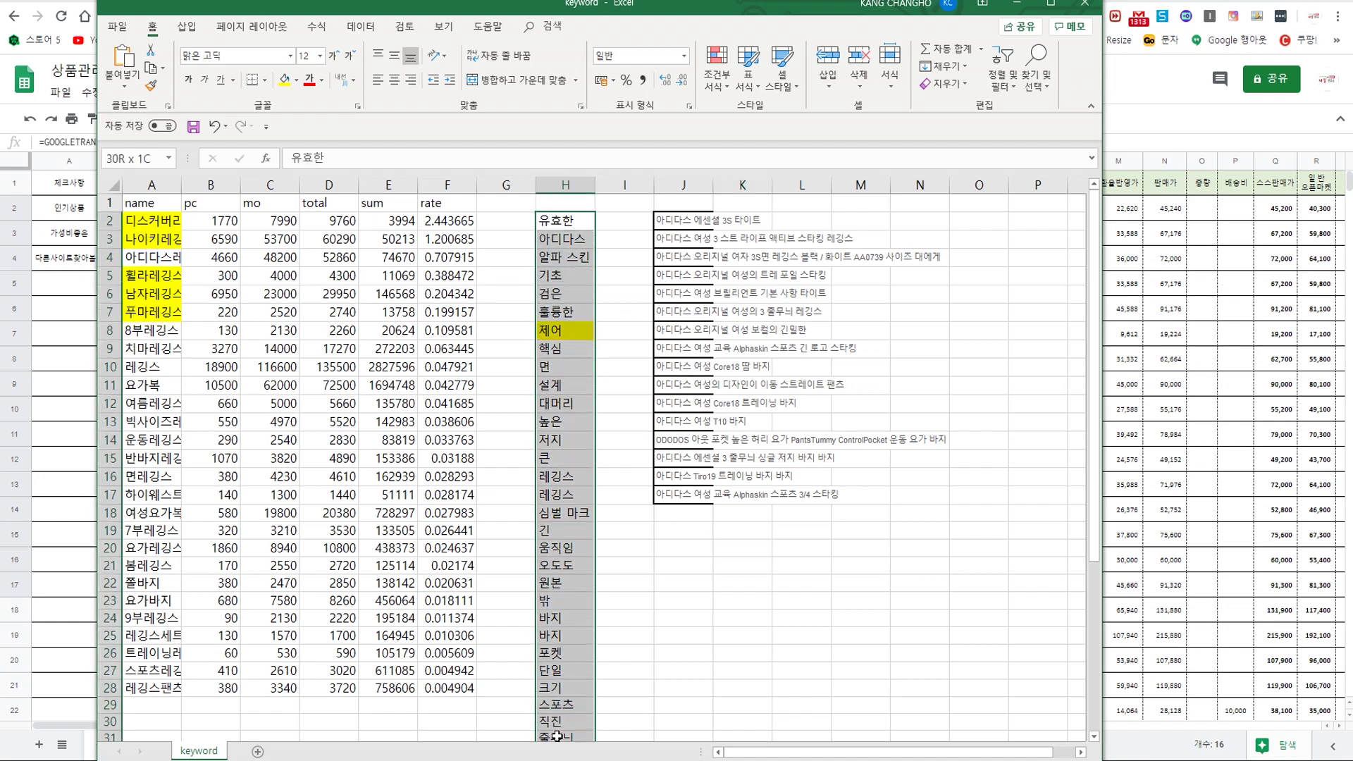
pyautogui.moveTo(152, 223); pyautogui.dragTo(177, 680)
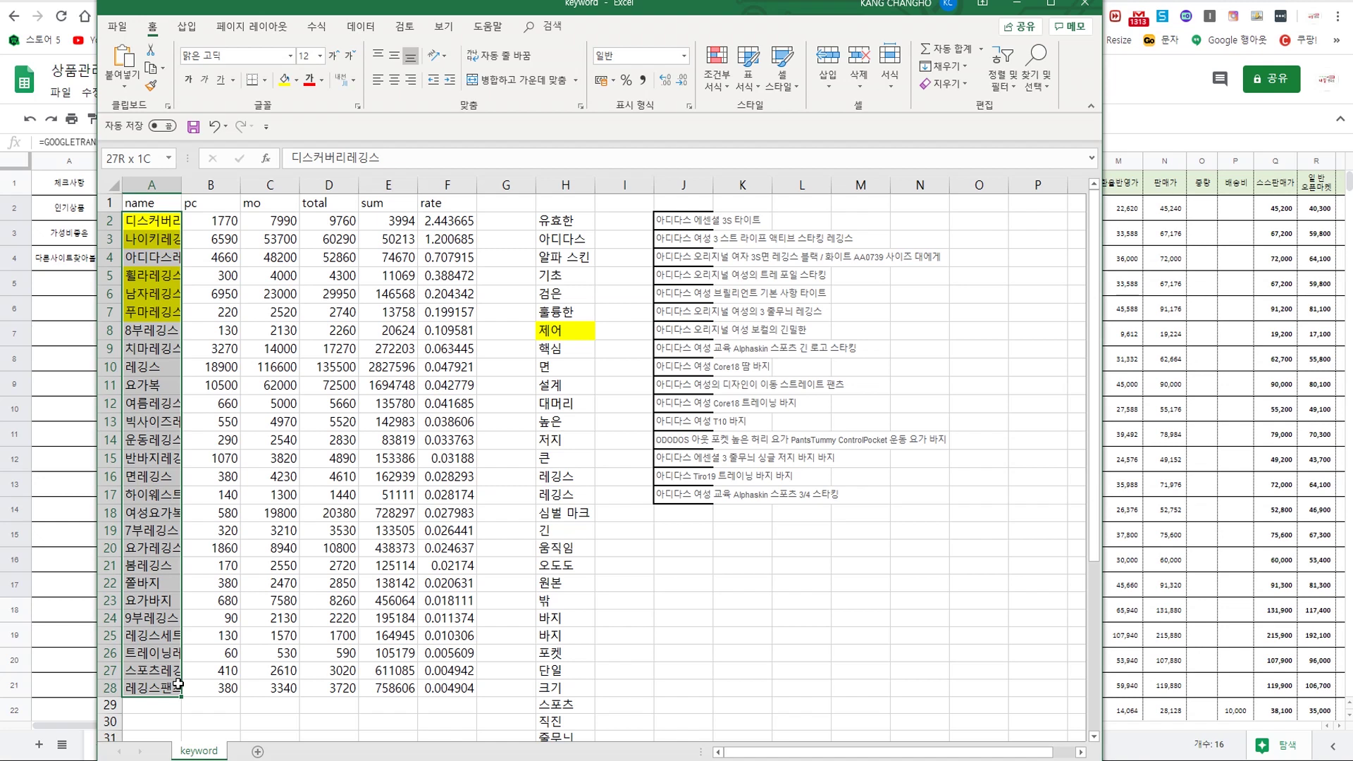
pyautogui.moveTo(178, 683); pyautogui.dragTo(178, 682)
pyautogui.click(763, 329)
pyautogui.moveTo(669, 220); pyautogui.dragTo(676, 498)
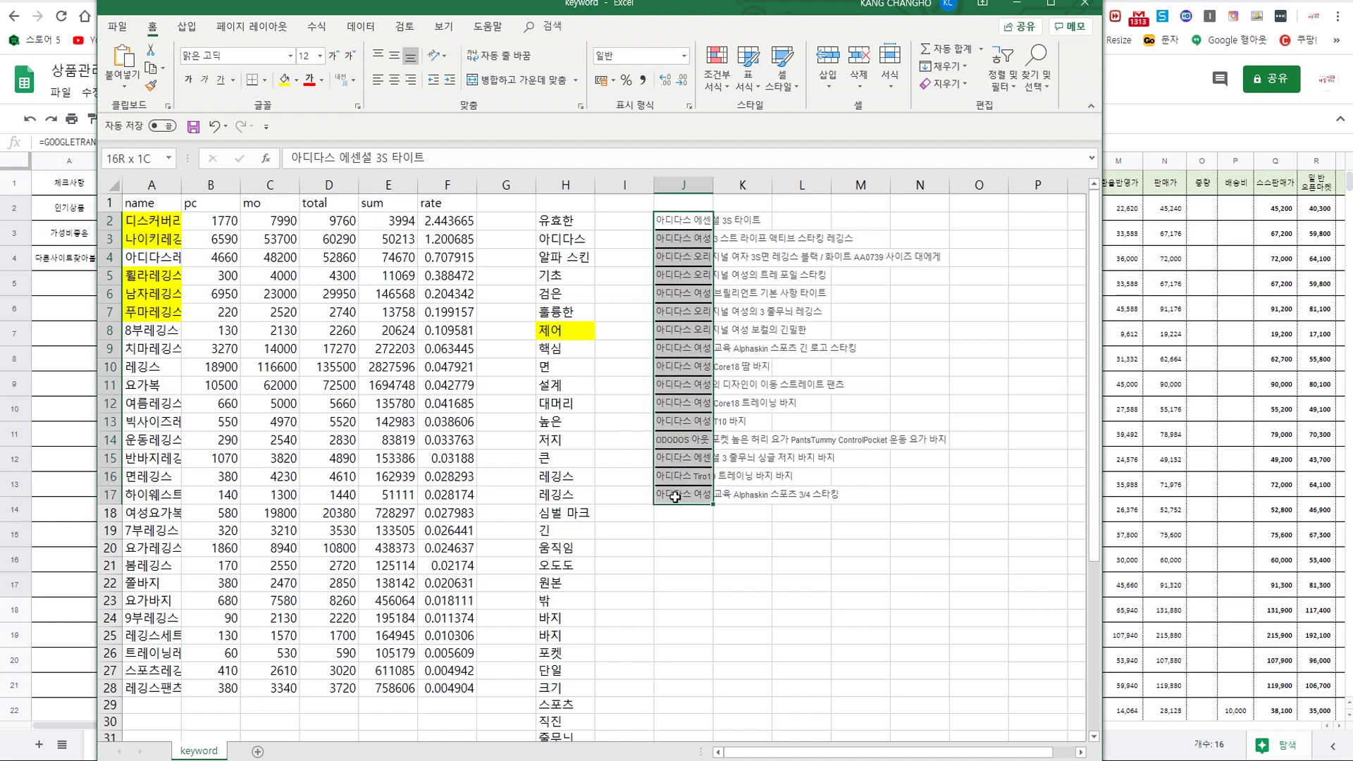
pyautogui.click(941, 333)
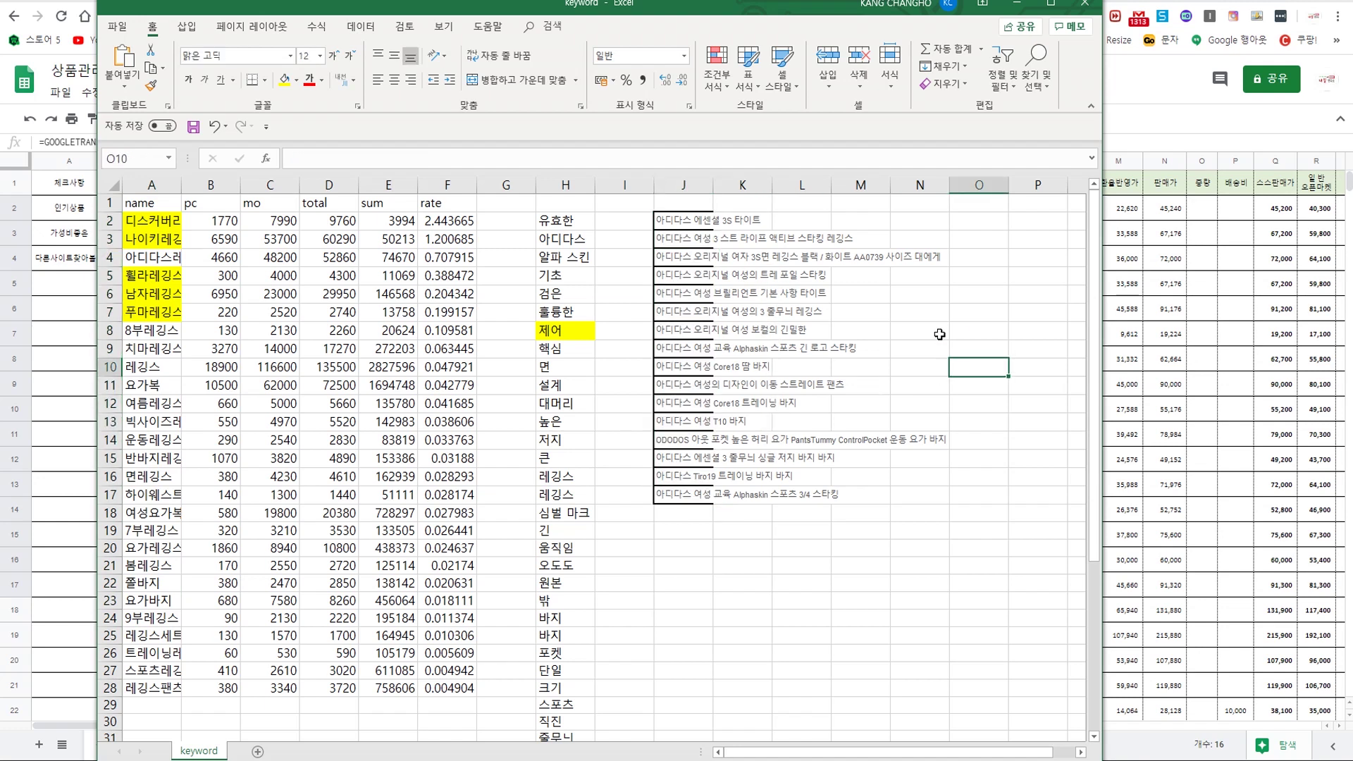
pyautogui.click(704, 221)
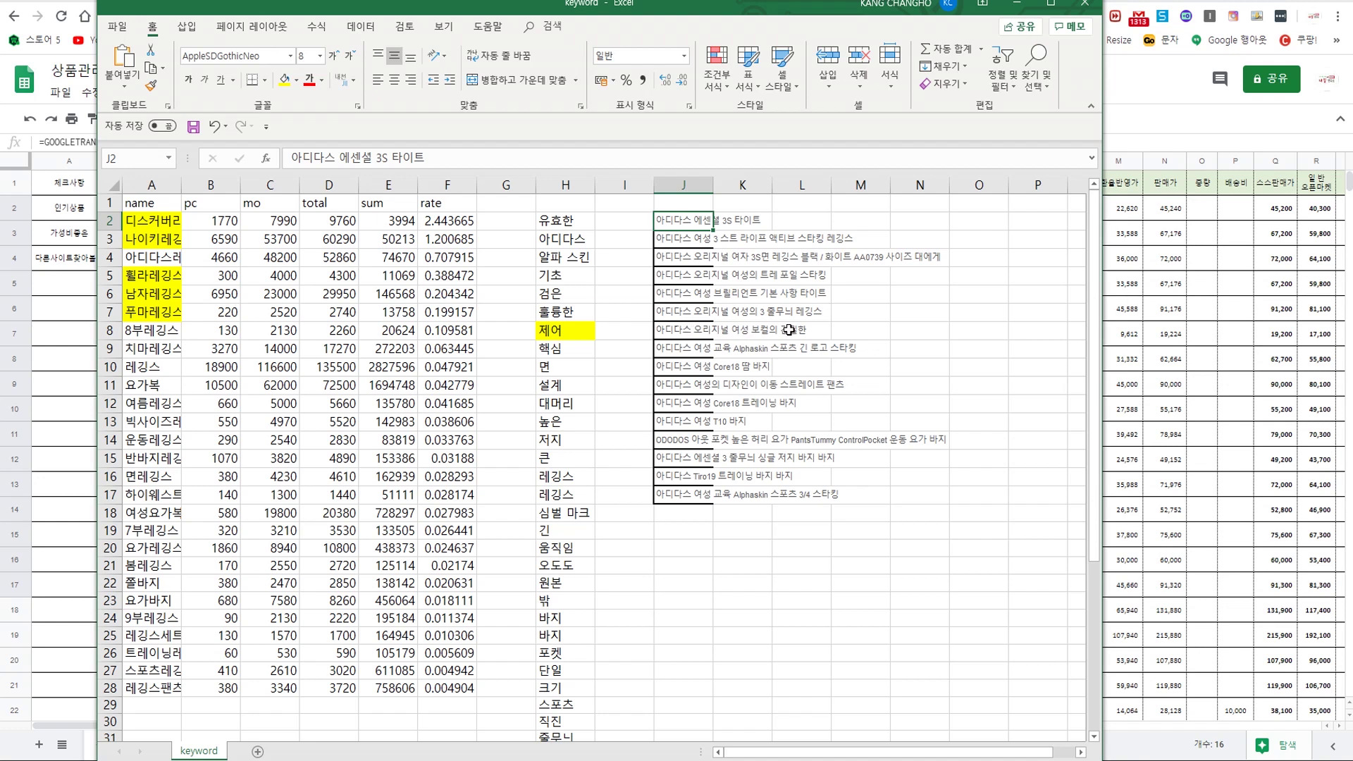
pyautogui.click(687, 330)
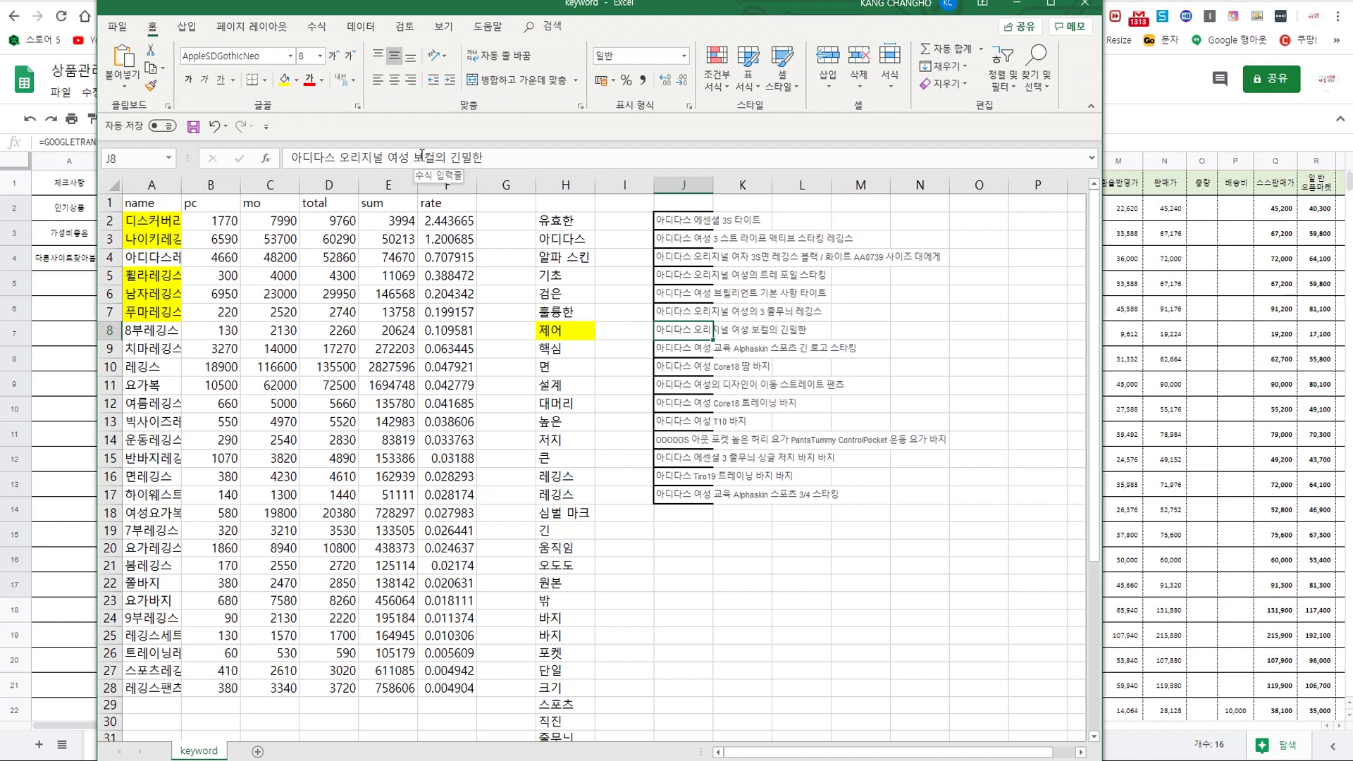
pyautogui.moveTo(412, 154); pyautogui.dragTo(462, 154)
pyautogui.click(753, 347)
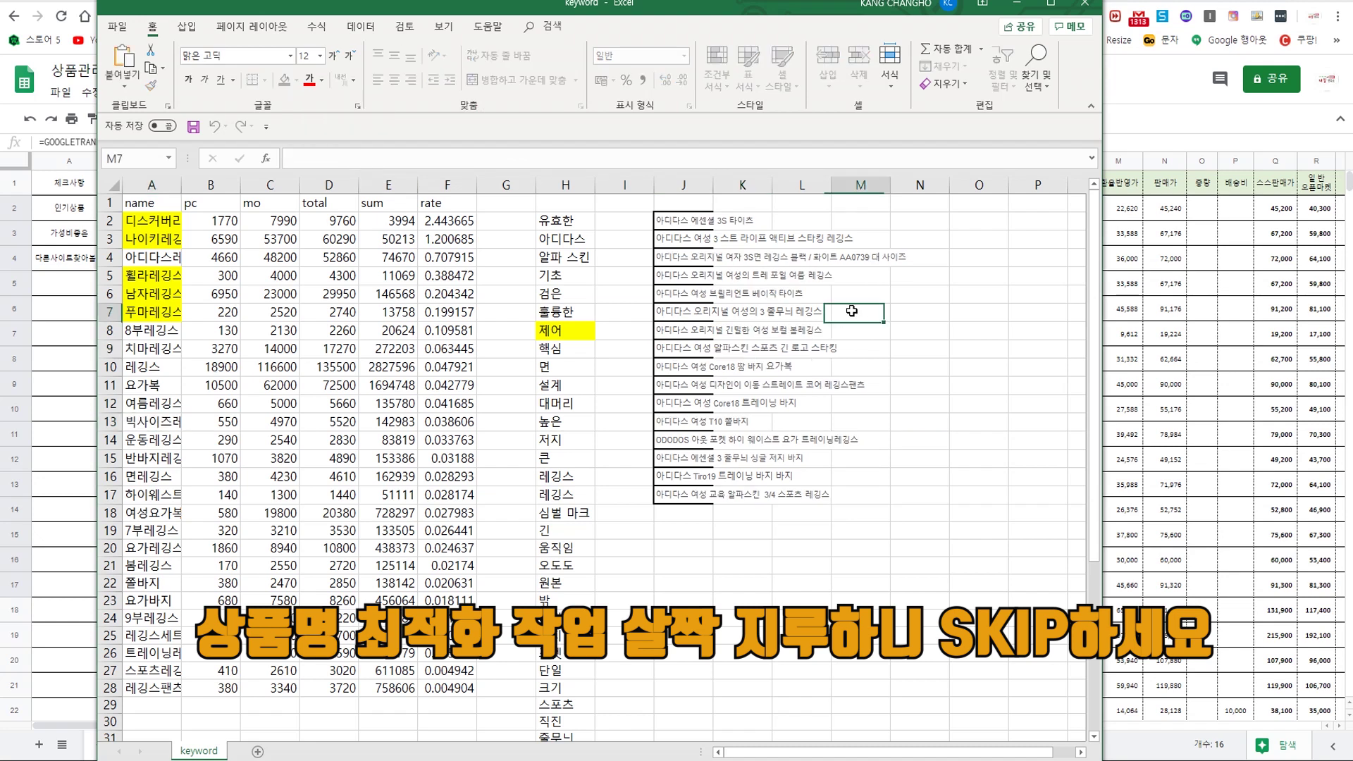
# - Replace the model number and size wording at the end of the J4 product name with 빅사이즈레깅스
pyautogui.click(861, 257)
pyautogui.click(681, 257)
pyautogui.moveTo(638, 158); pyautogui.dragTo(549, 158)
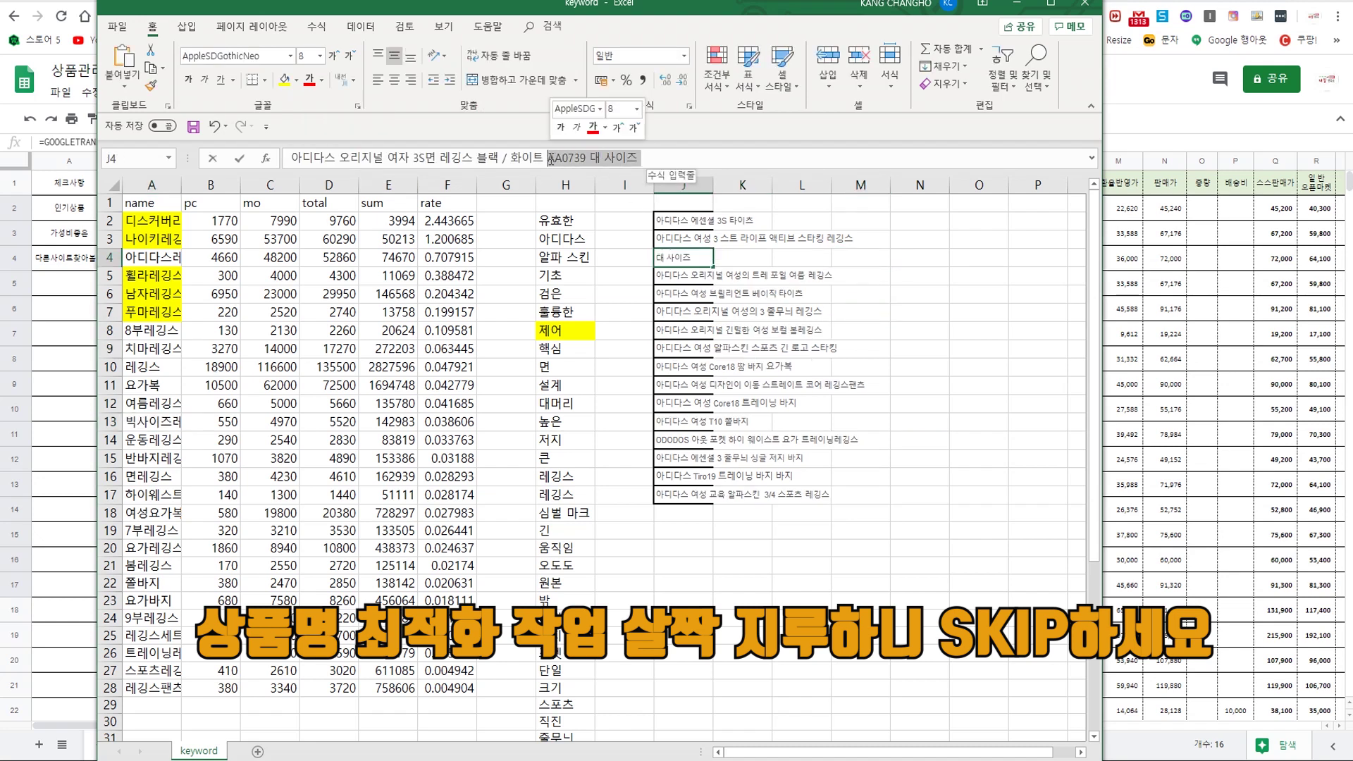
pyautogui.write('빅사이즈레깅스')
pyautogui.click(660, 578)
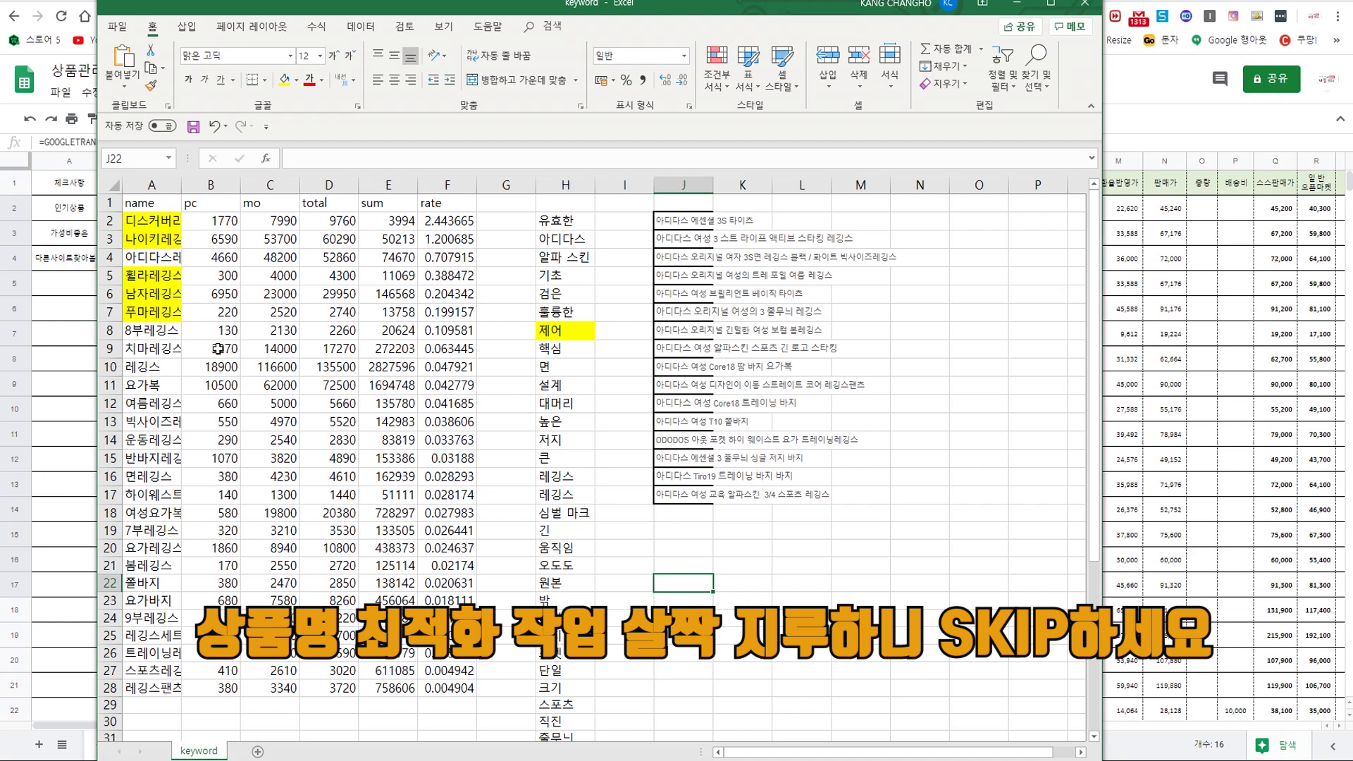
# - Highlight 면레깅스 in the name column with a yellow fill and copy the cell
pyautogui.click(156, 478)
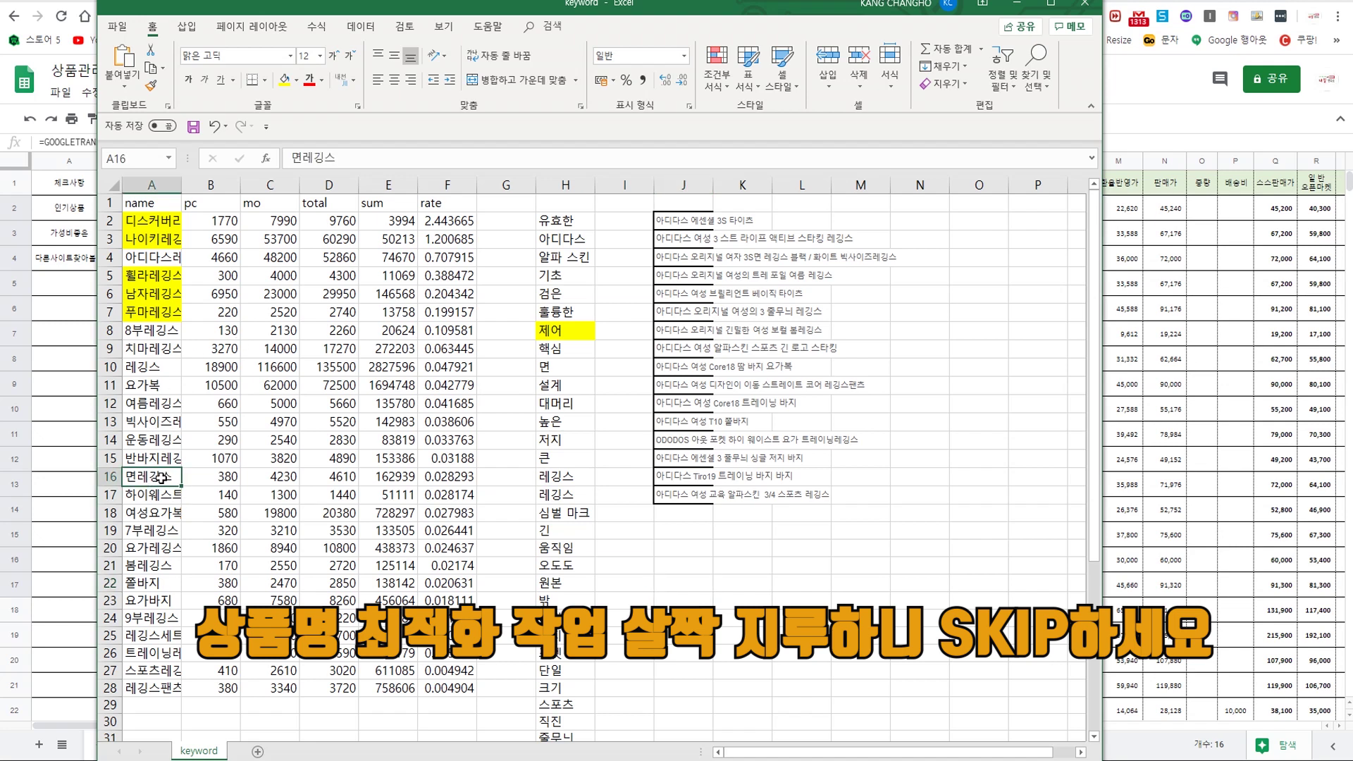
pyautogui.click(285, 78)
pyautogui.hotkey('ctrl', 'c')
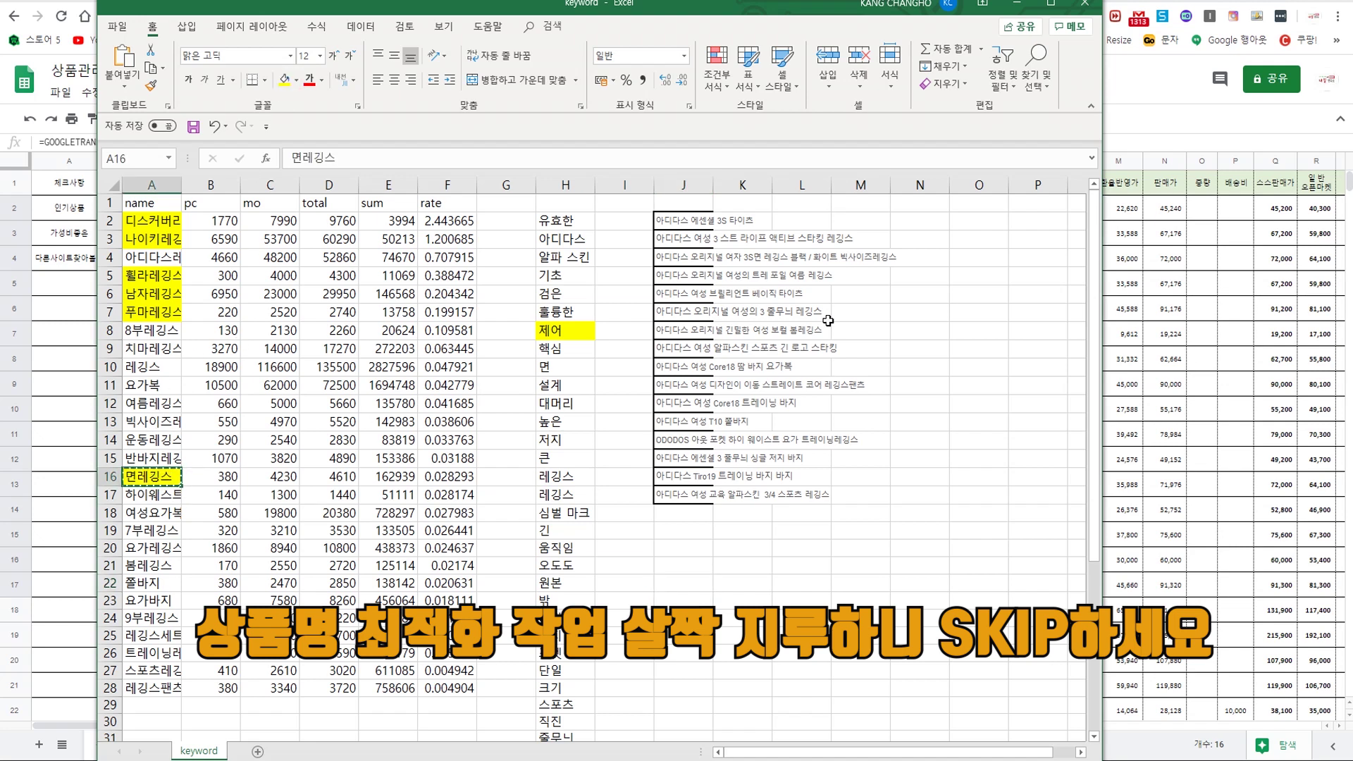
# - Adjust the spacing in the J4 product name so that it contains "3S 면레깅스 블랙"
pyautogui.click(812, 313)
pyautogui.click(680, 261)
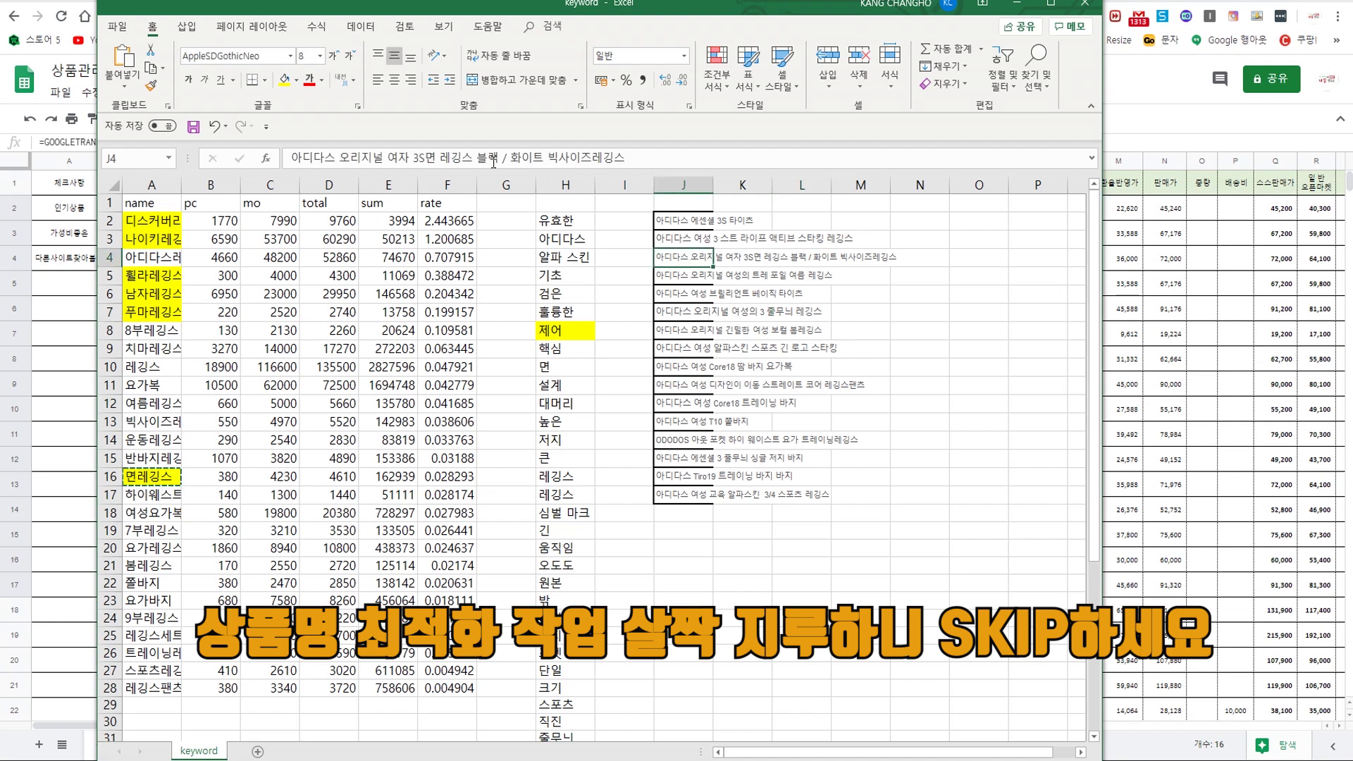
pyautogui.click(426, 156)
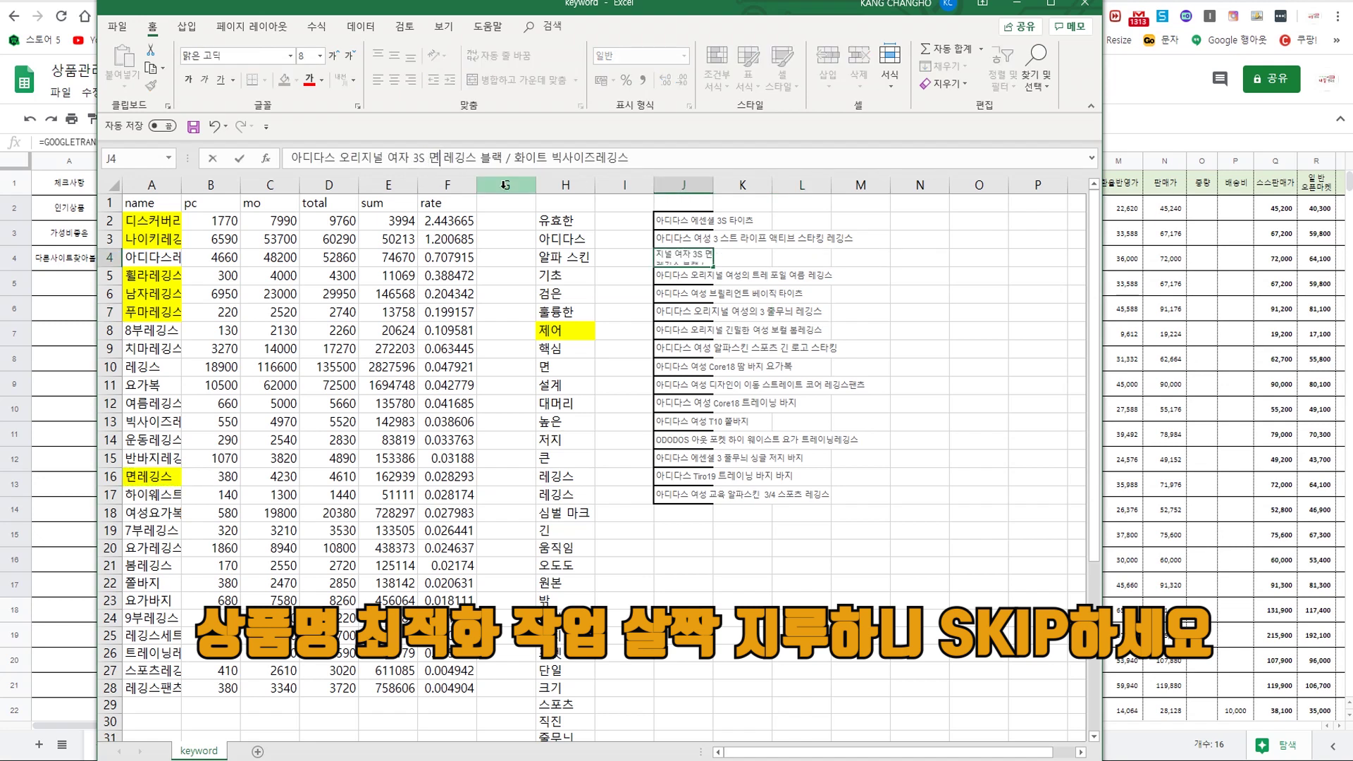
pyautogui.press('Right')
pyautogui.press('Delete')
pyautogui.click(753, 460)
pyautogui.click(1015, 400)
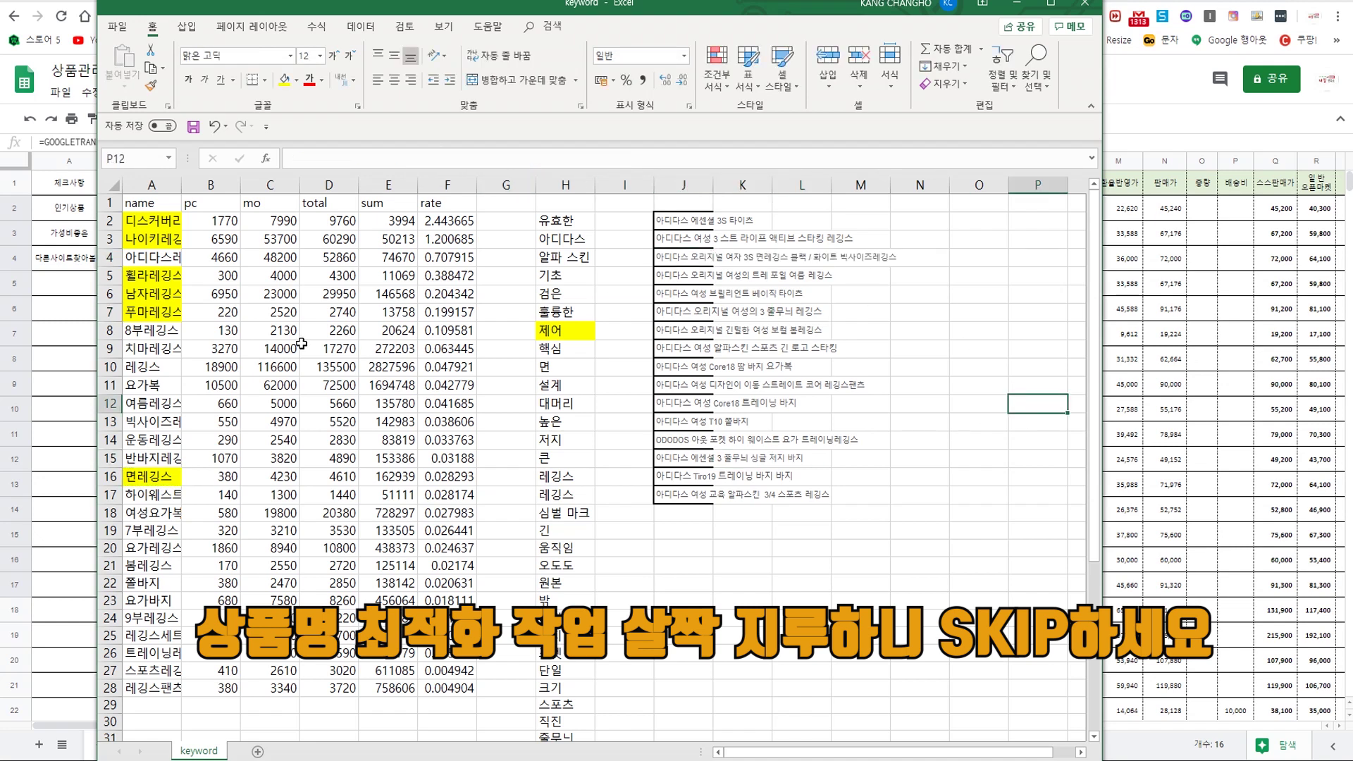
# - Highlight 빅사이즈레깅스 in the name column with a yellow fill
pyautogui.click(142, 426)
pyautogui.click(284, 81)
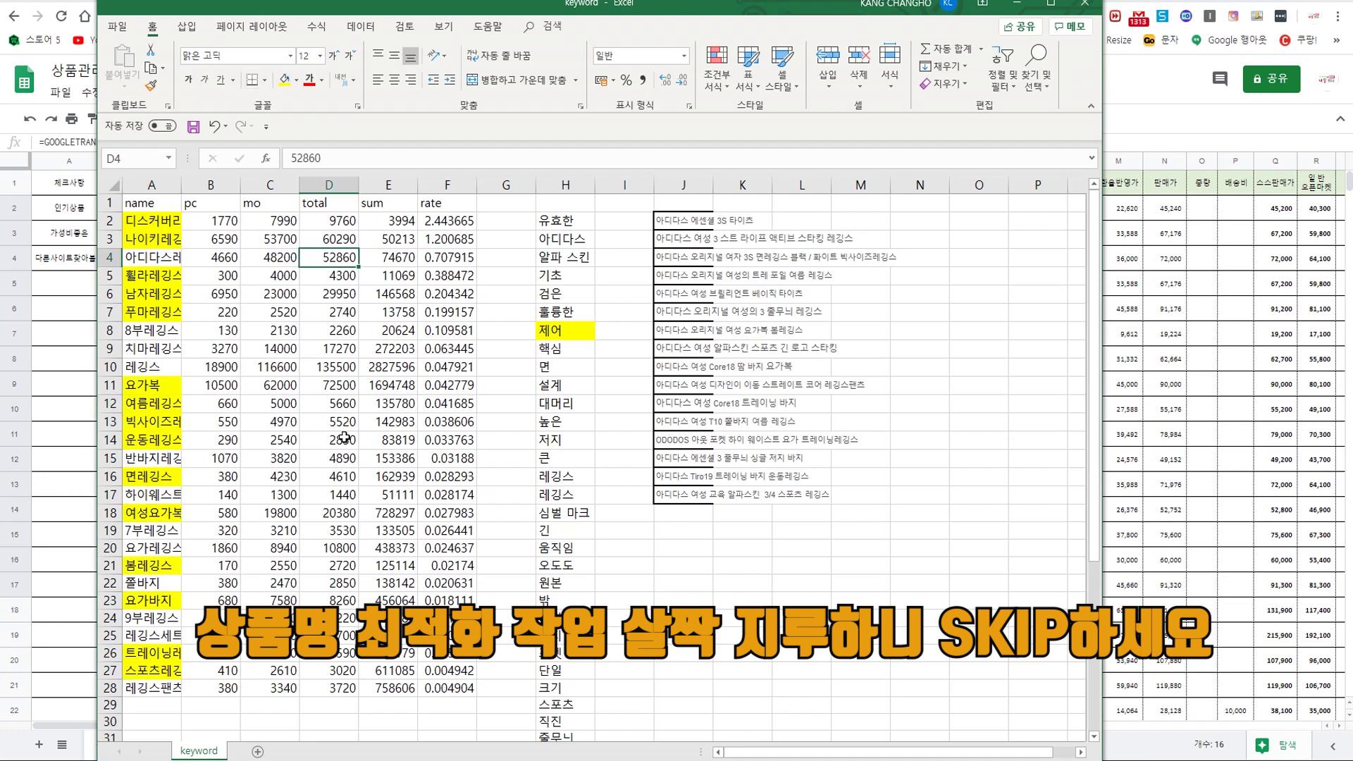
pyautogui.click(446, 406)
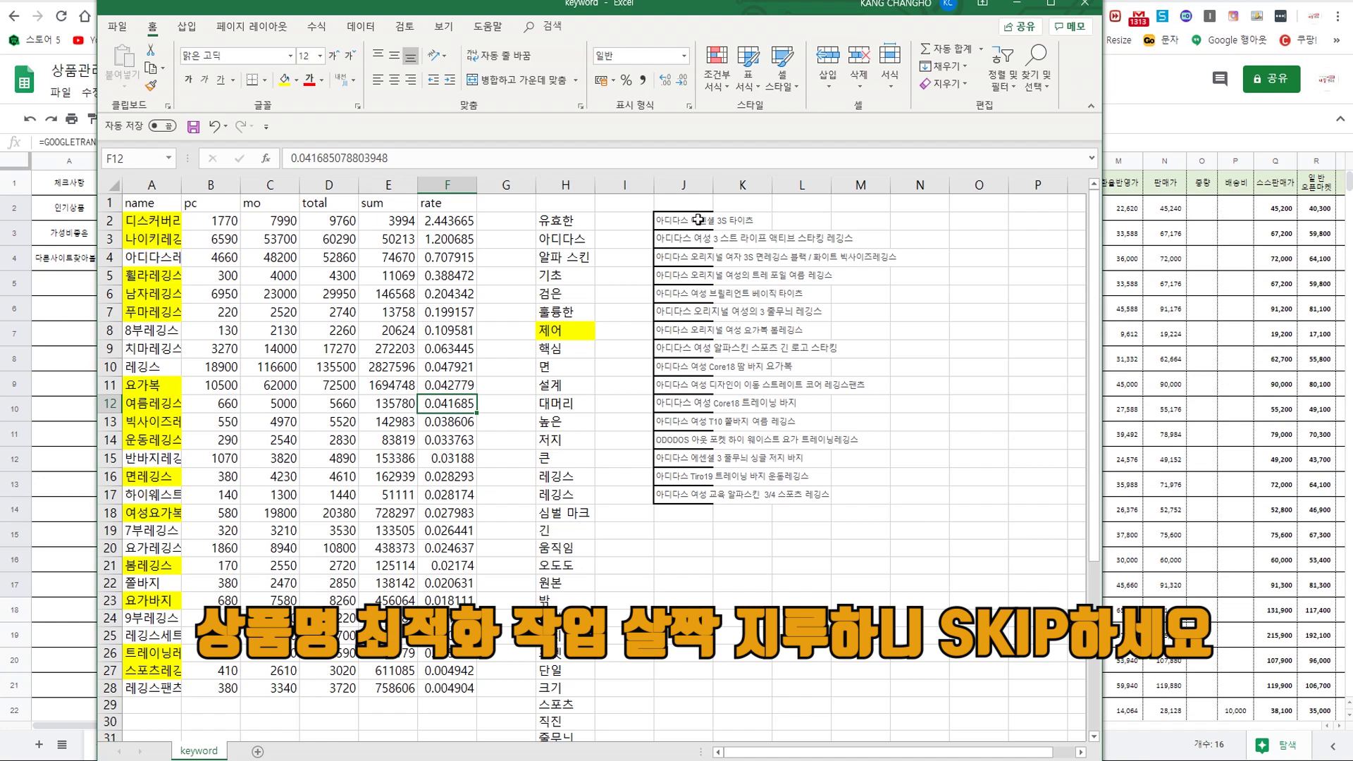
# - Review the optimized product names against the keyword table and the translated words in column H
pyautogui.click(618, 417)
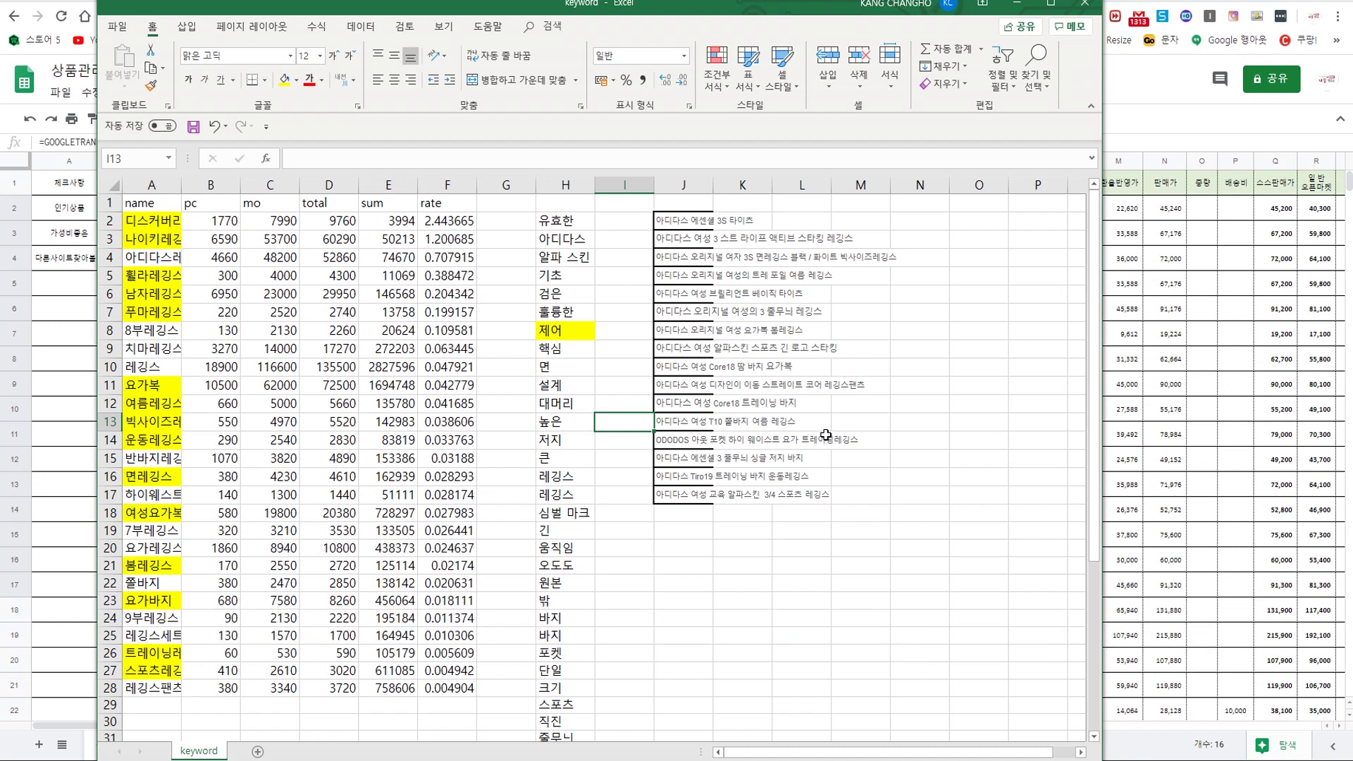
pyautogui.click(606, 458)
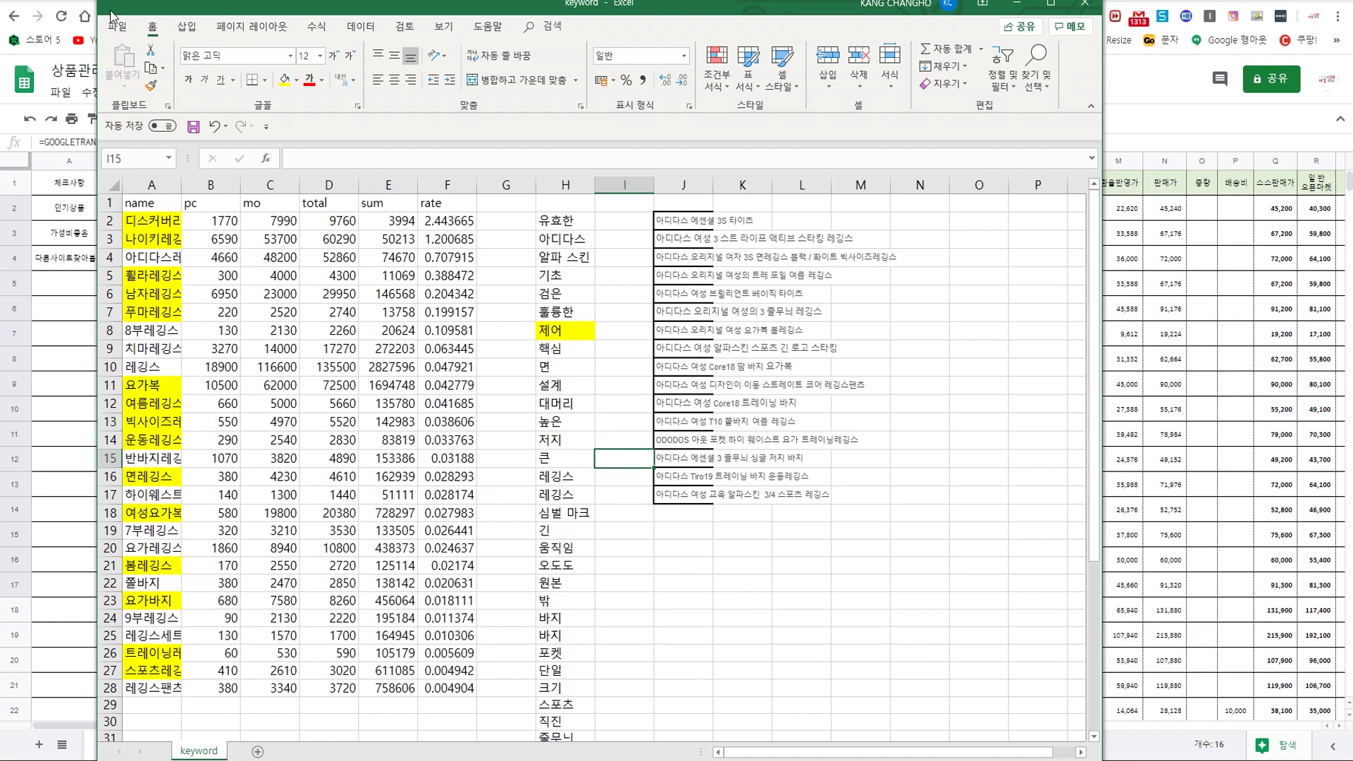
pyautogui.moveTo(137, 206); pyautogui.dragTo(458, 720)
pyautogui.moveTo(545, 218); pyautogui.dragTo(560, 744)
pyautogui.click(665, 579)
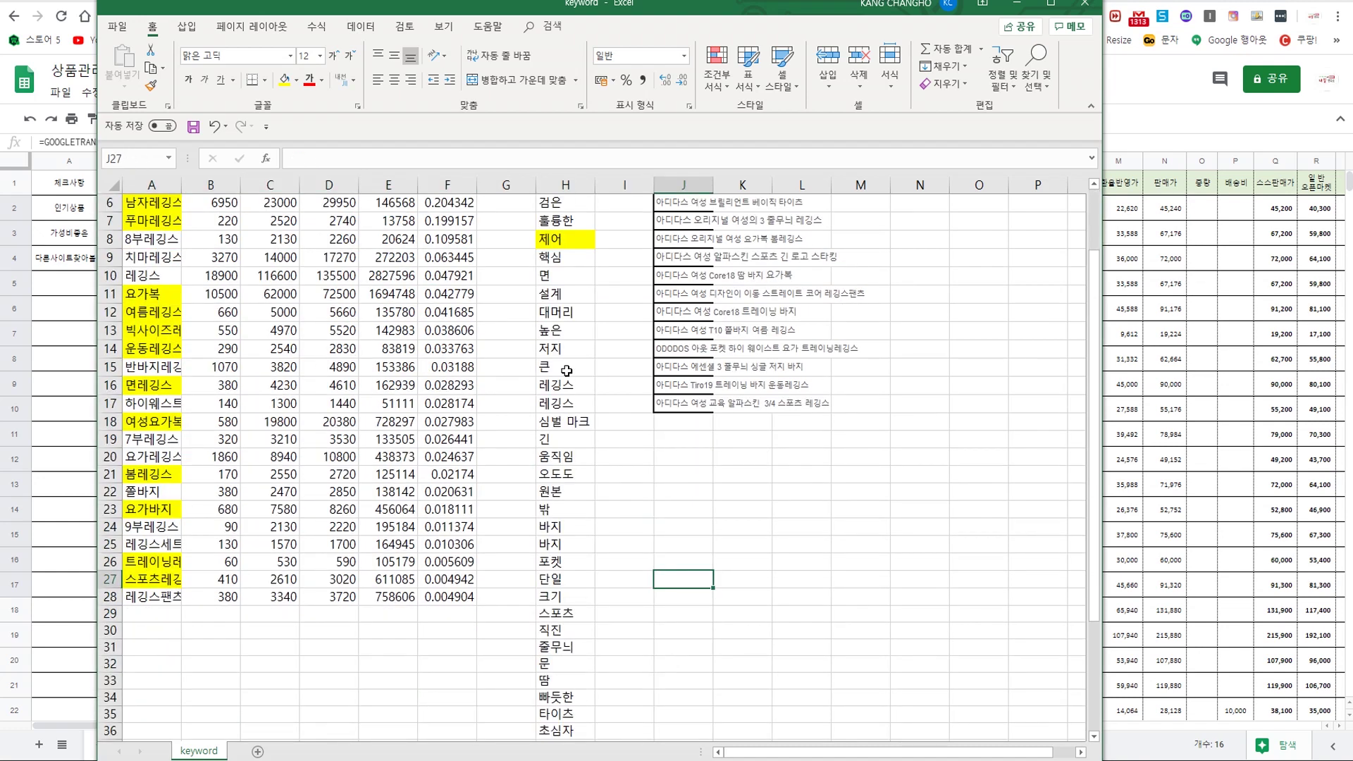
pyautogui.click(569, 347)
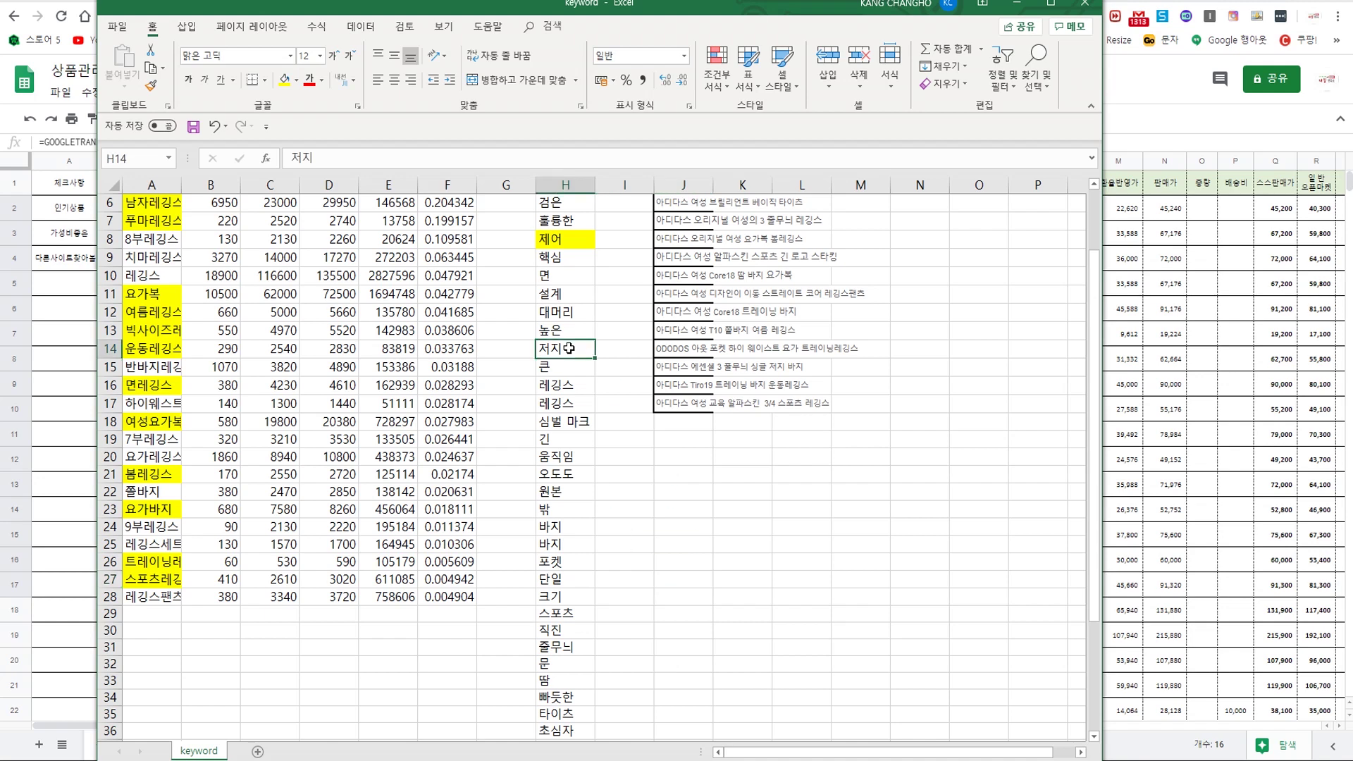
# - Review the translated words in column H from 저지 down to 초심자
pyautogui.press('Down')
pyautogui.press('Down')
pyautogui.press('Down')
pyautogui.press('Down')
pyautogui.click(569, 645)
pyautogui.click(569, 731)
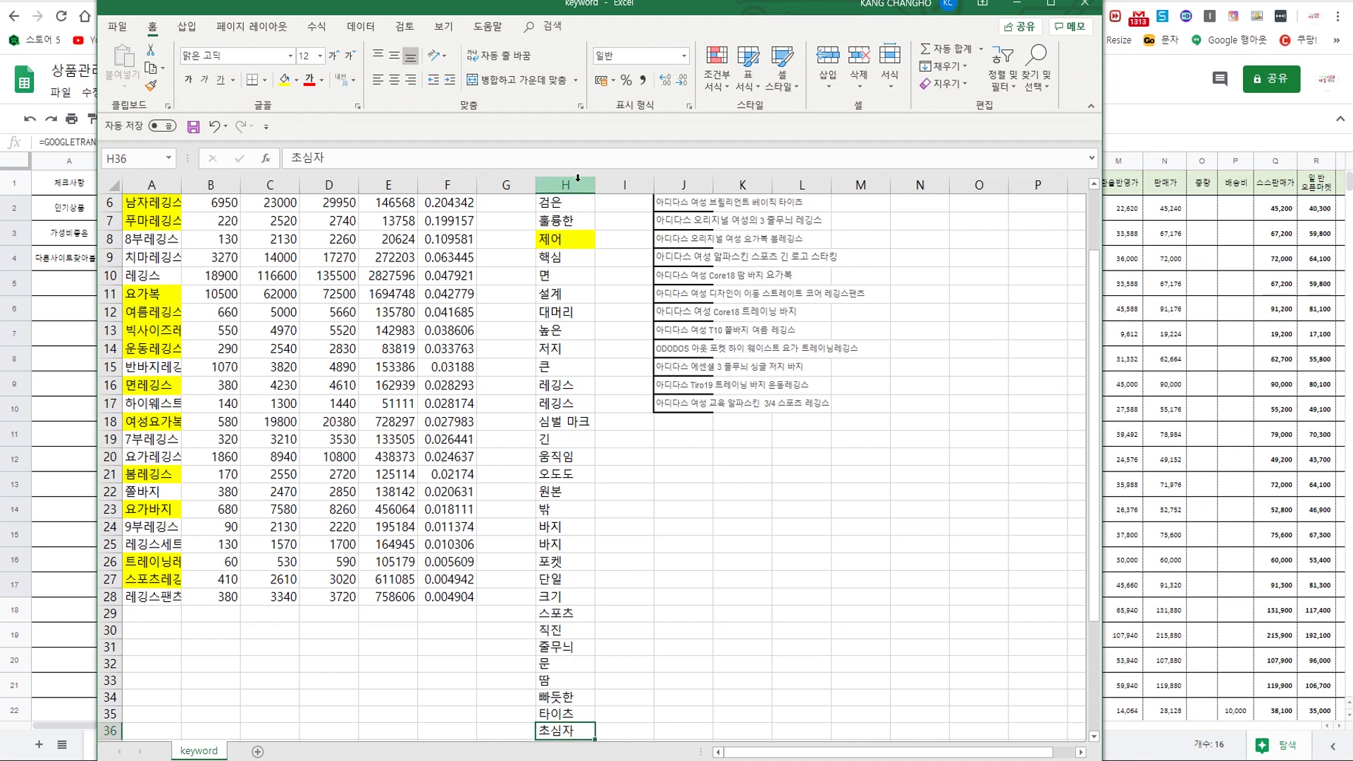
# - Copy the optimized product names in J2:J17 and paste them over the automatic translations in the 상품관리장 sheet, starting at I2
pyautogui.click(853, 488)
pyautogui.scroll(2, 684, 217)
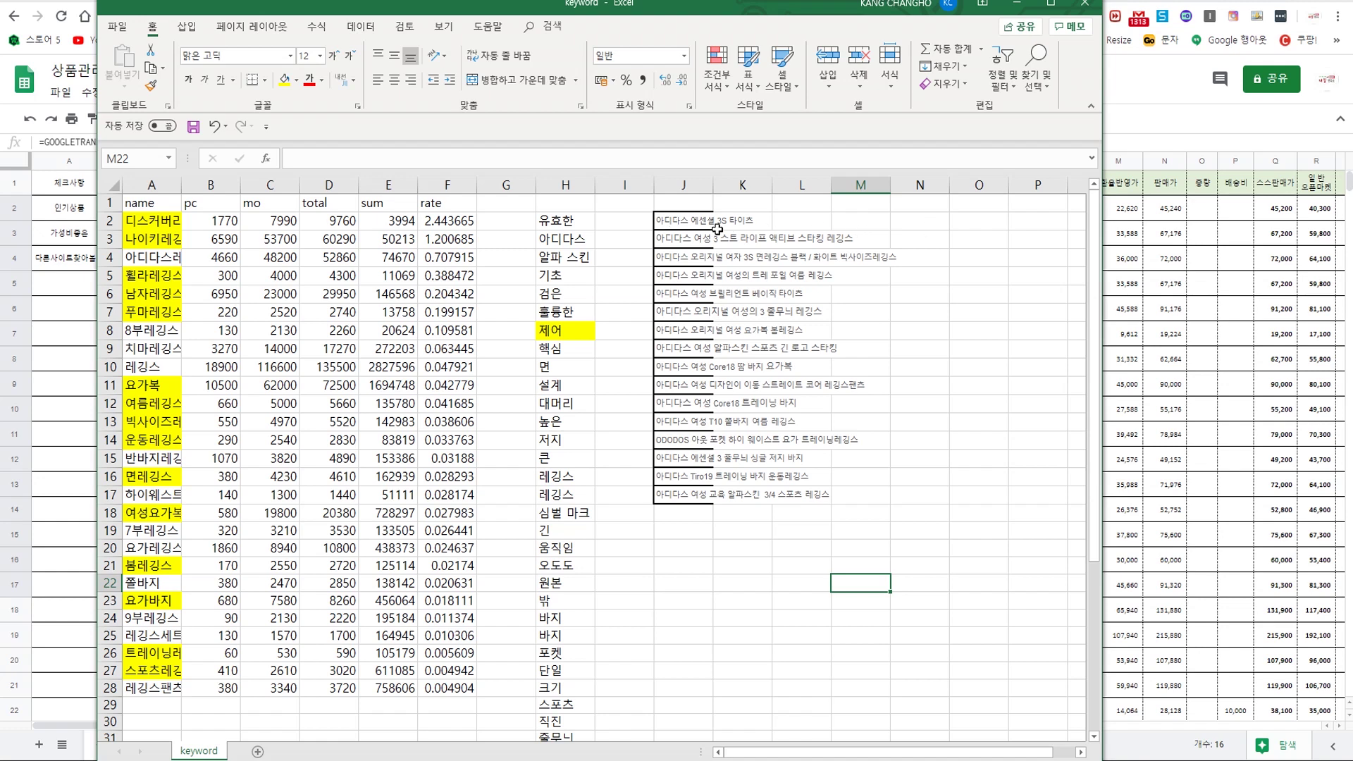
pyautogui.moveTo(680, 221); pyautogui.dragTo(706, 494)
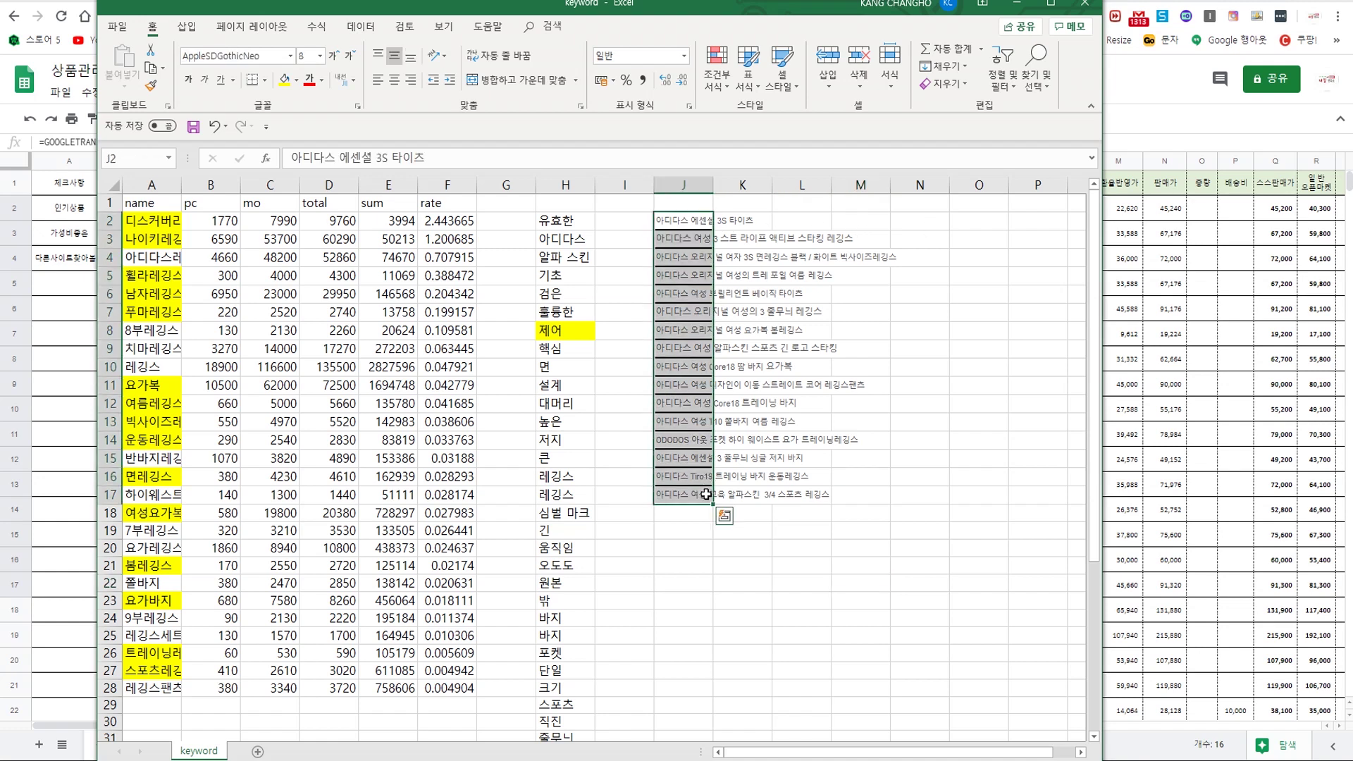
pyautogui.hotkey('ctrl', 'c')
pyautogui.hotkey('alt', 'Tab')
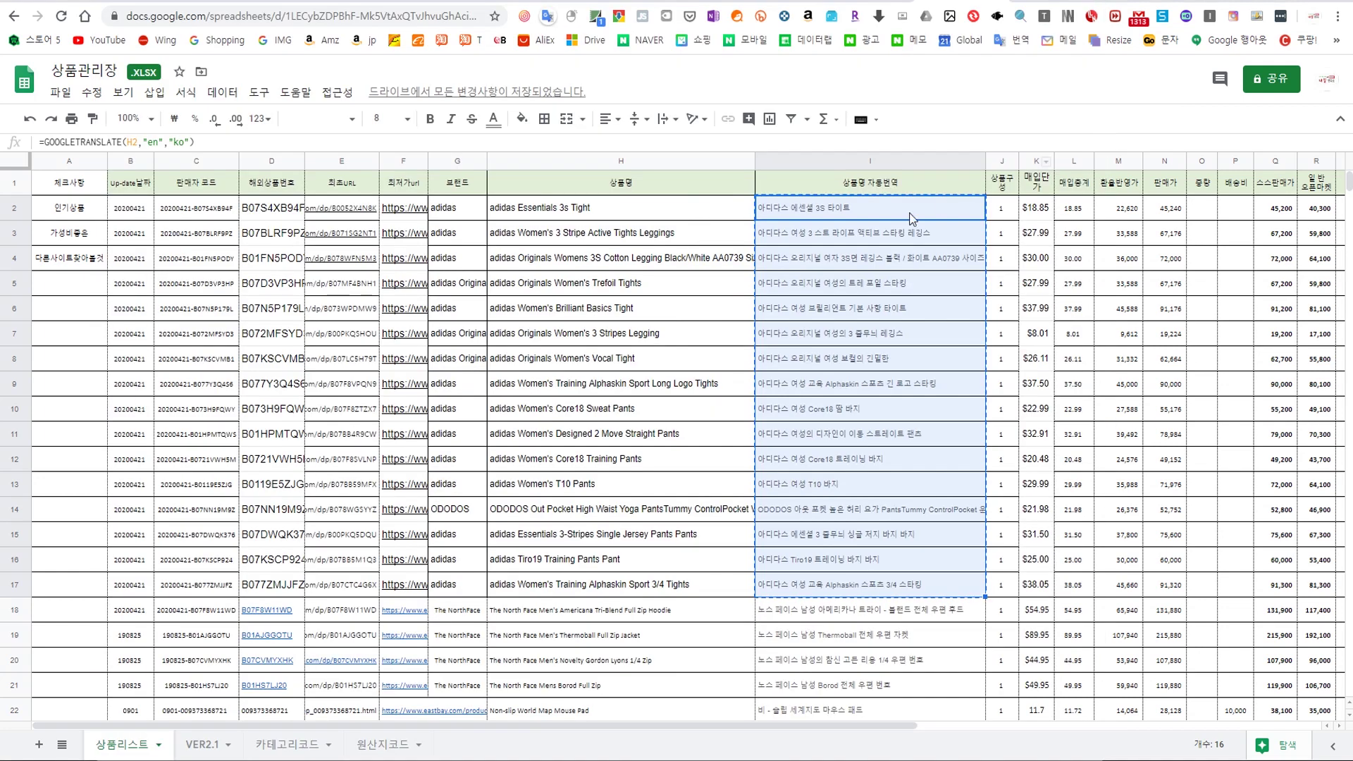
pyautogui.click(811, 209)
pyautogui.click(836, 267)
pyautogui.click(832, 205)
pyautogui.hotkey('ctrl', 'v')
pyautogui.click(715, 615)
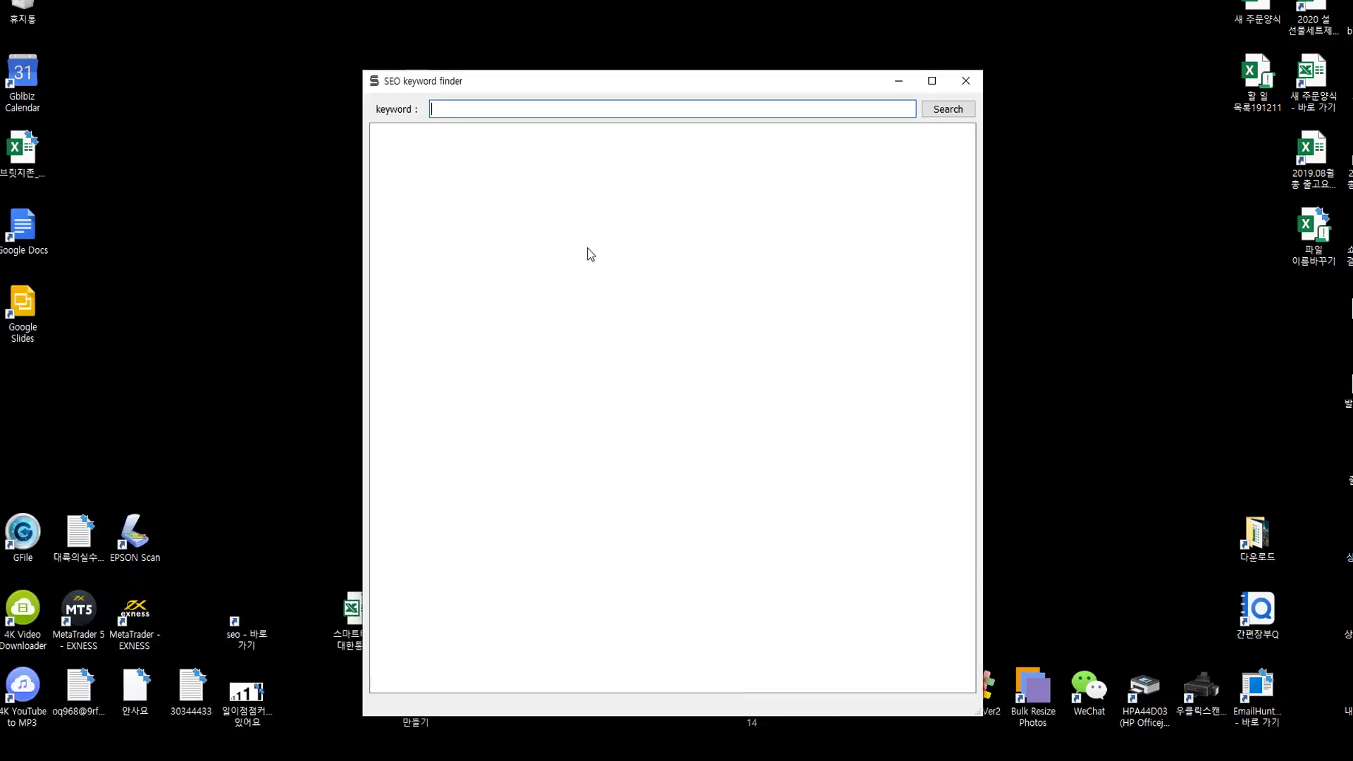
# - Search SEO keyword finder for 레깅스 and copy the 네이버 메인 컨텍스트 자동완성 keywords
pyautogui.click(595, 108)
pyautogui.write('레깅스')
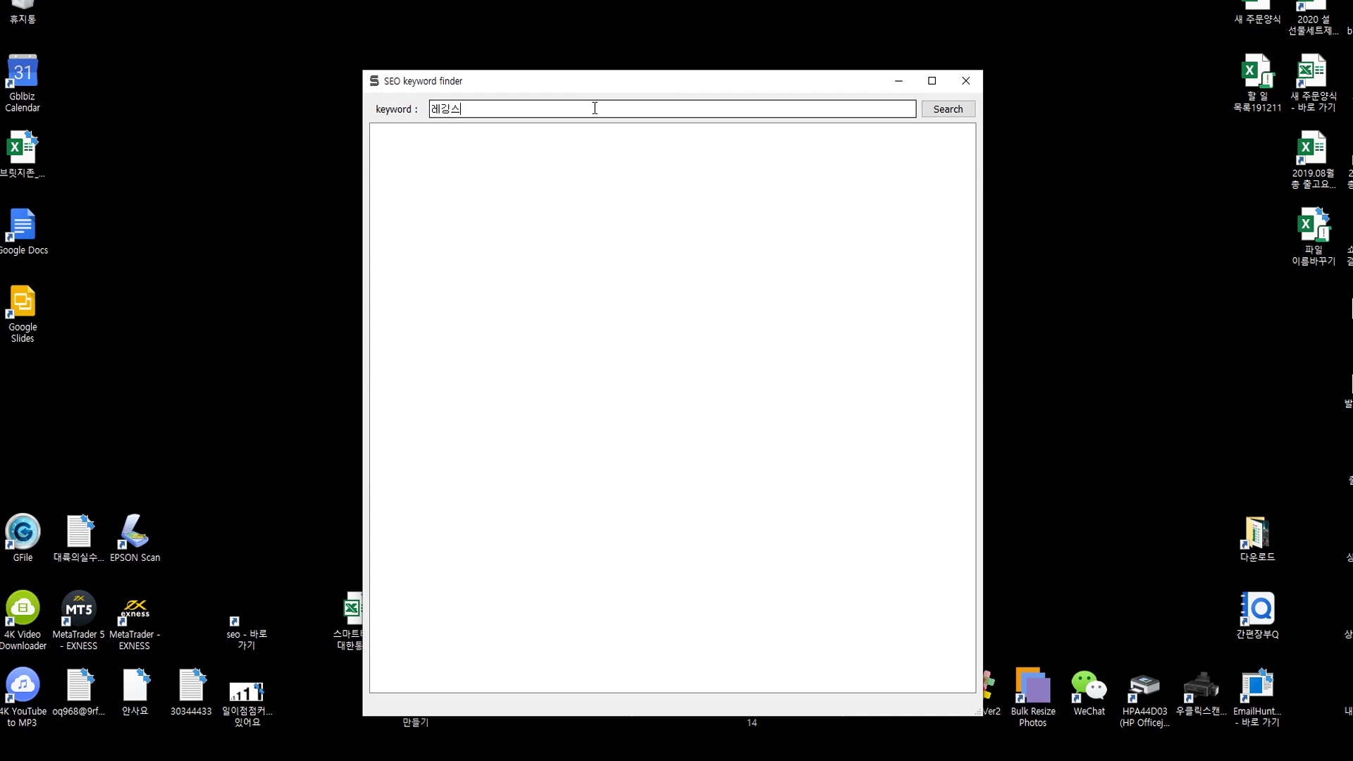
pyautogui.click(947, 109)
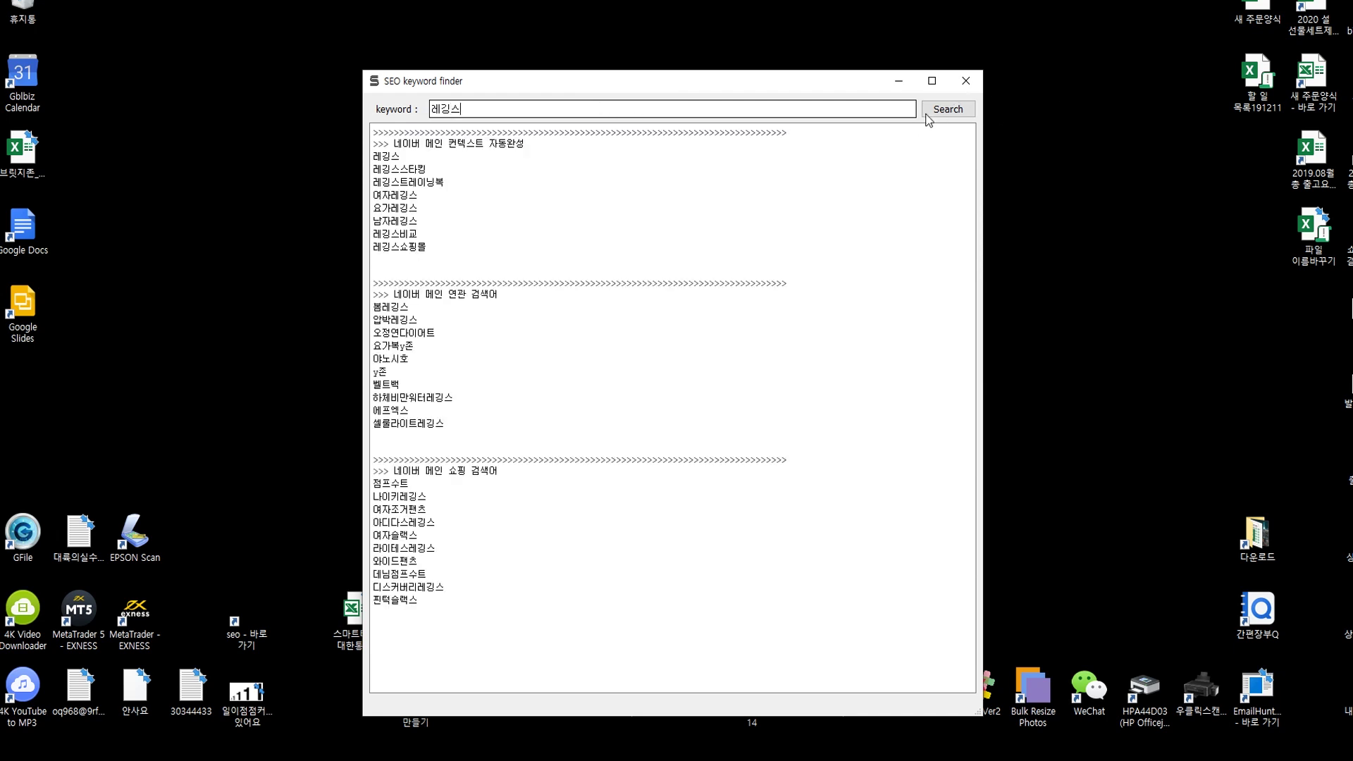
pyautogui.scroll(-10, 522, 286)
pyautogui.scroll(10, 476, 237)
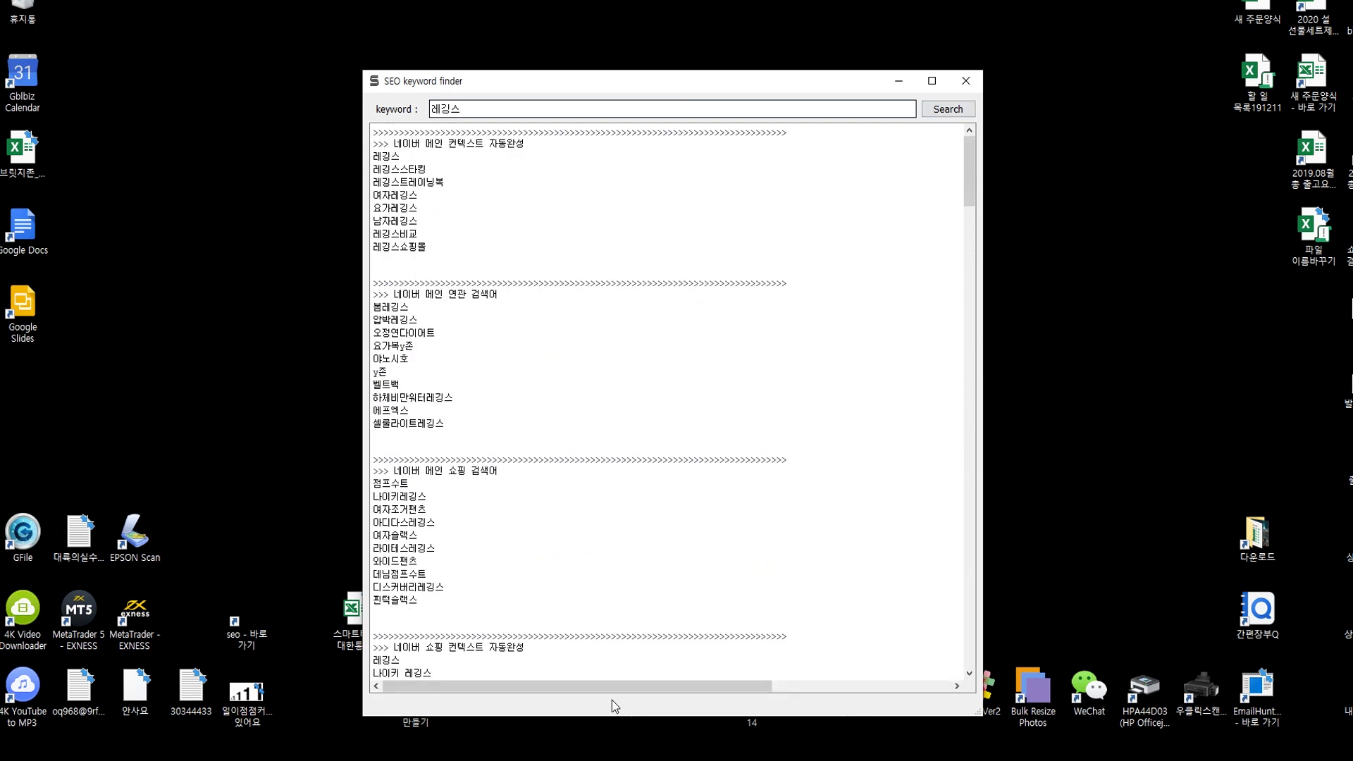
pyautogui.moveTo(824, 83); pyautogui.dragTo(517, 60)
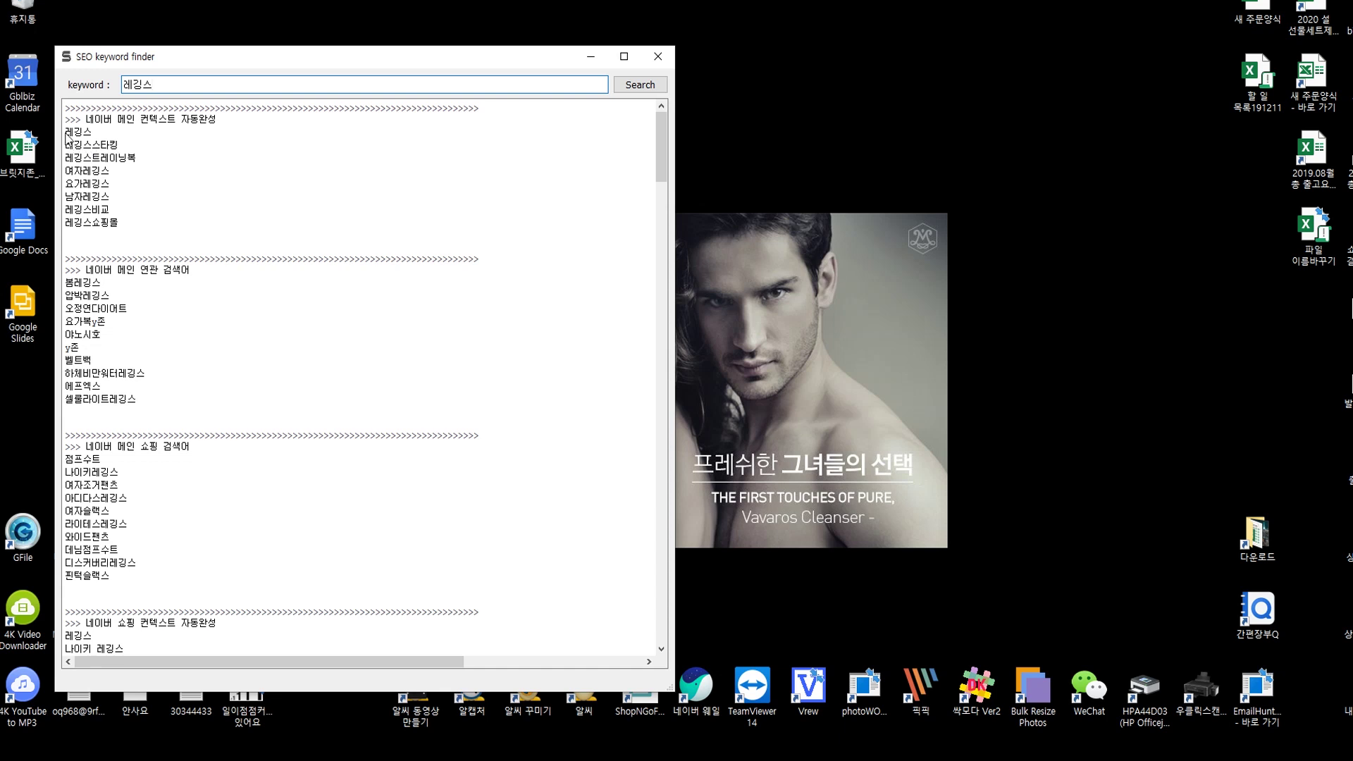
pyautogui.moveTo(67, 133); pyautogui.dragTo(127, 224)
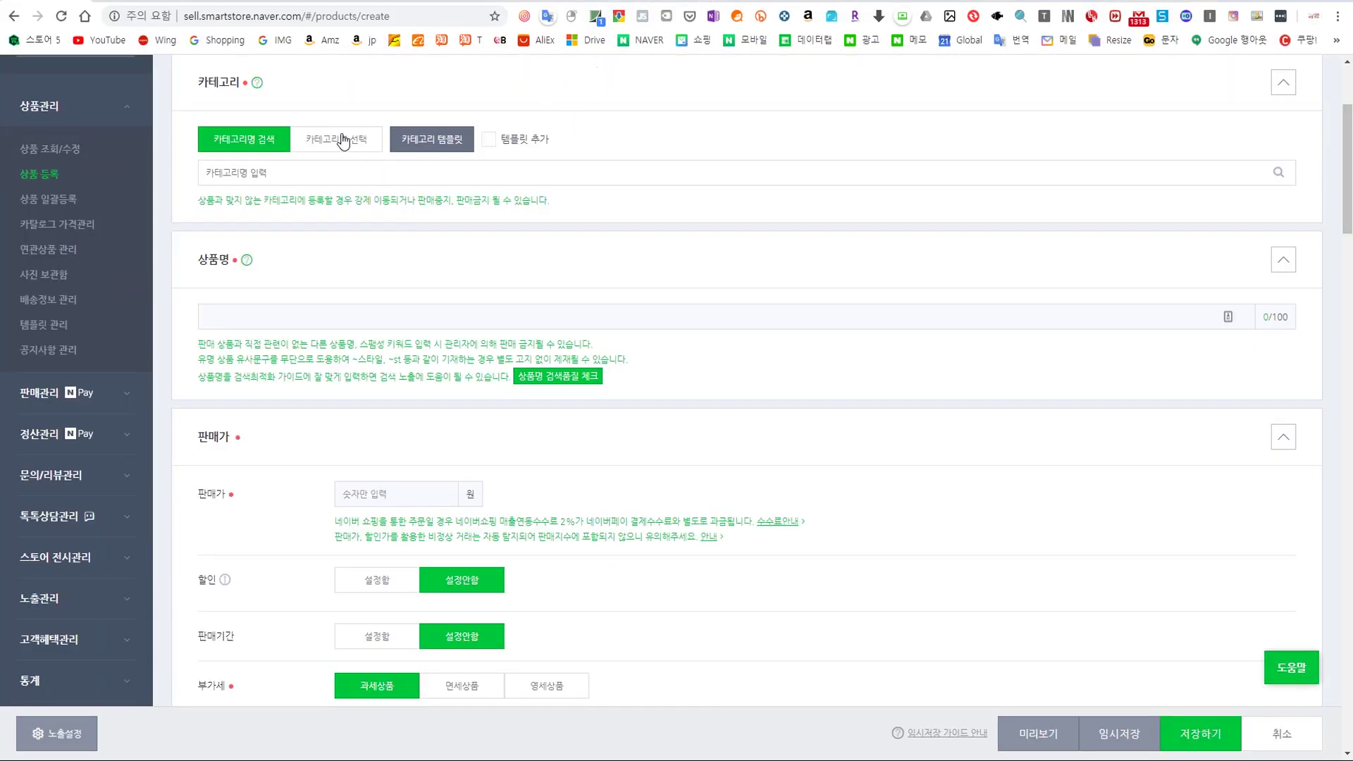
# - Set the category on the SmartStore product registration page to 패션의류>여성의류>레깅스
pyautogui.click(347, 174)
pyautogui.write('레깅스')
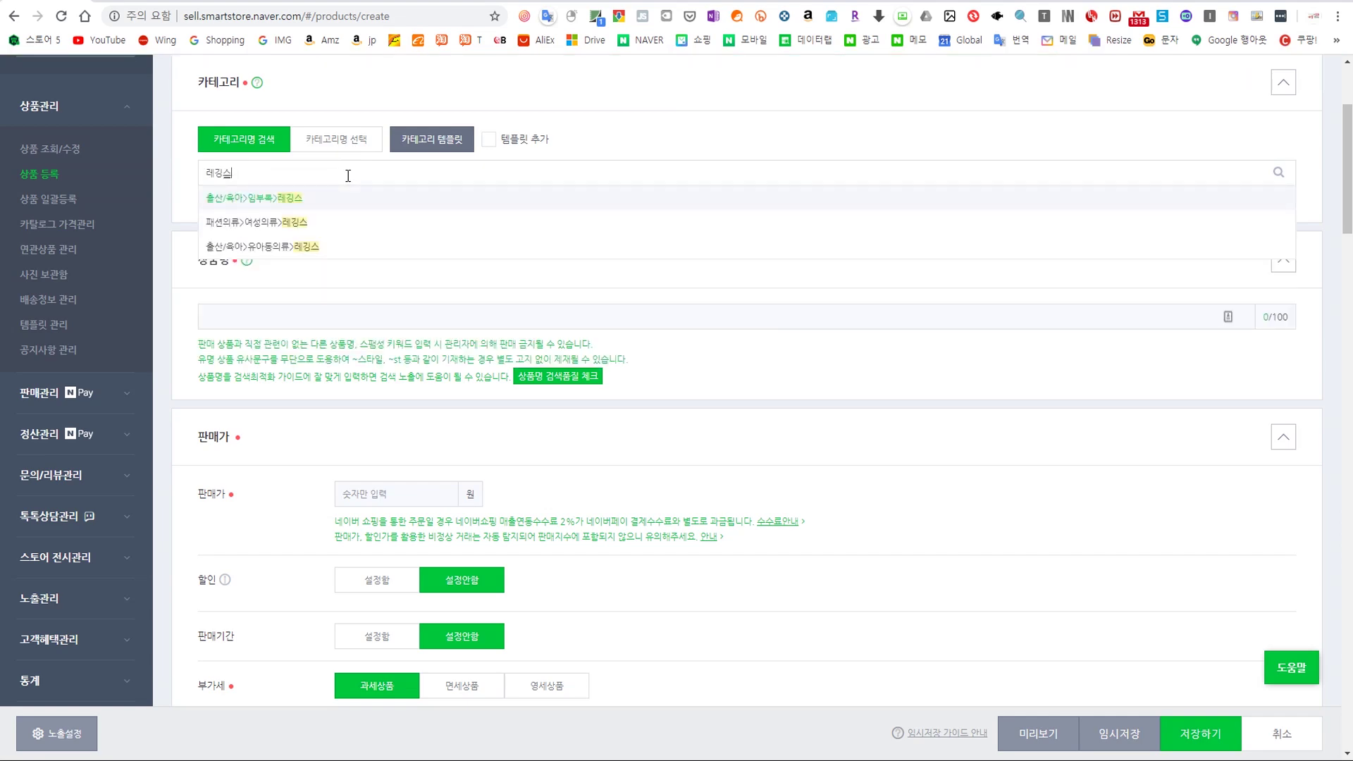
pyautogui.click(293, 223)
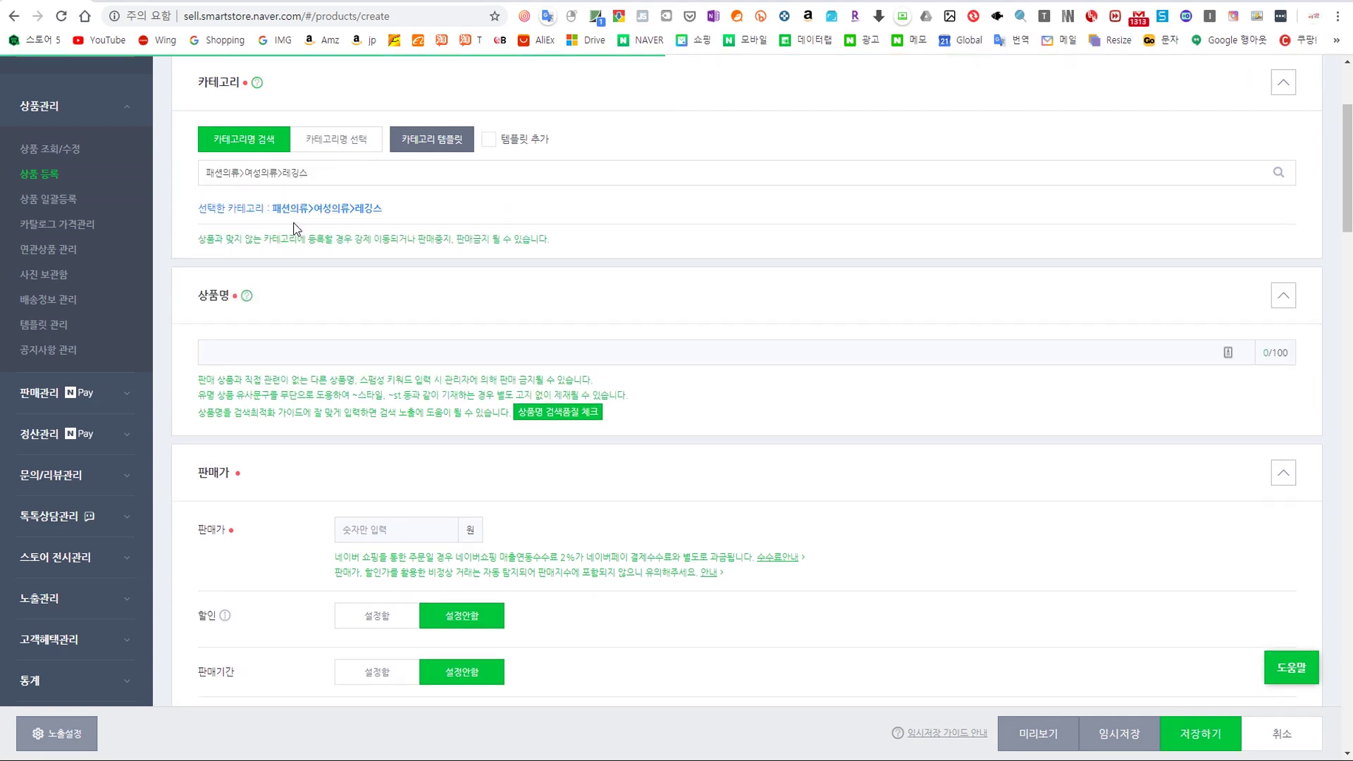
# - Expand the product's 검색설정 section and enable 태그 직접 입력
pyautogui.scroll(-4, 670, 372)
pyautogui.scroll(-15, 634, 377)
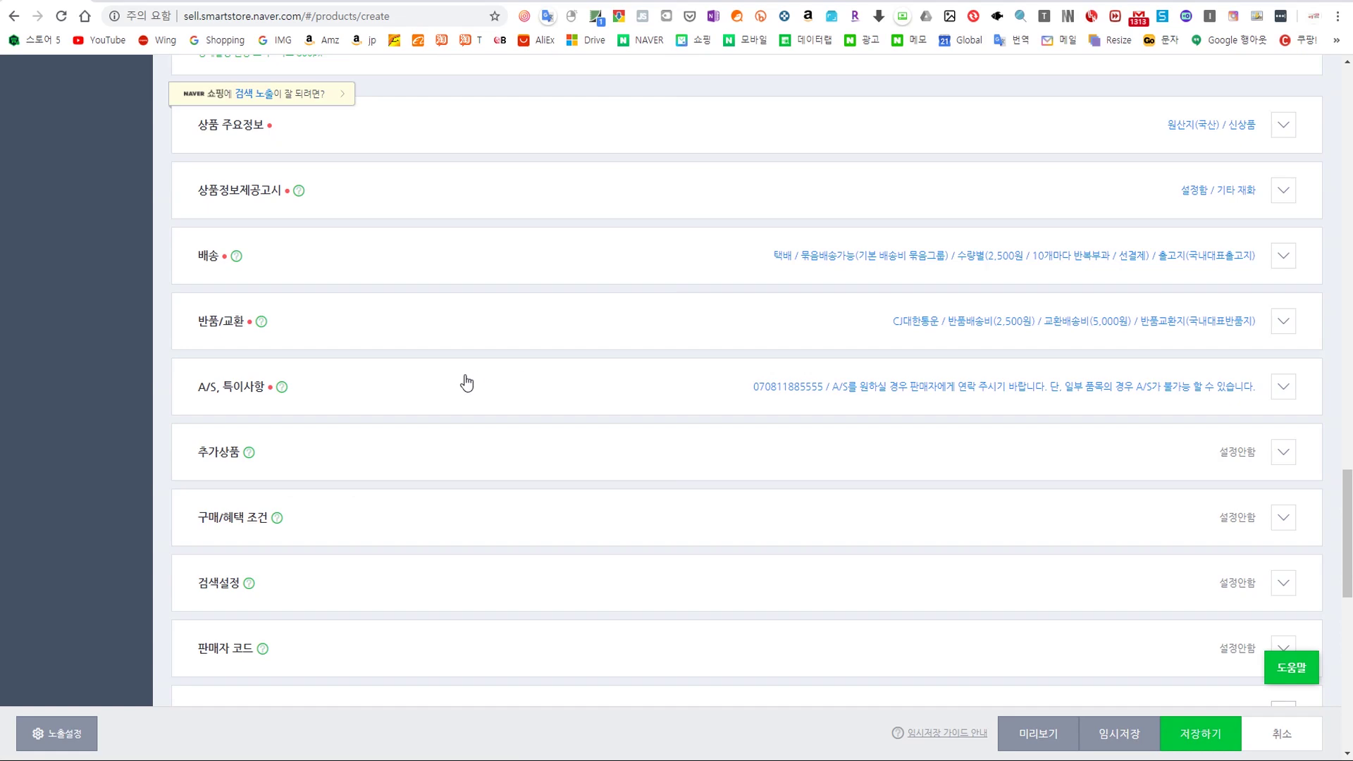
pyautogui.scroll(4, 423, 395)
pyautogui.scroll(-7, 254, 518)
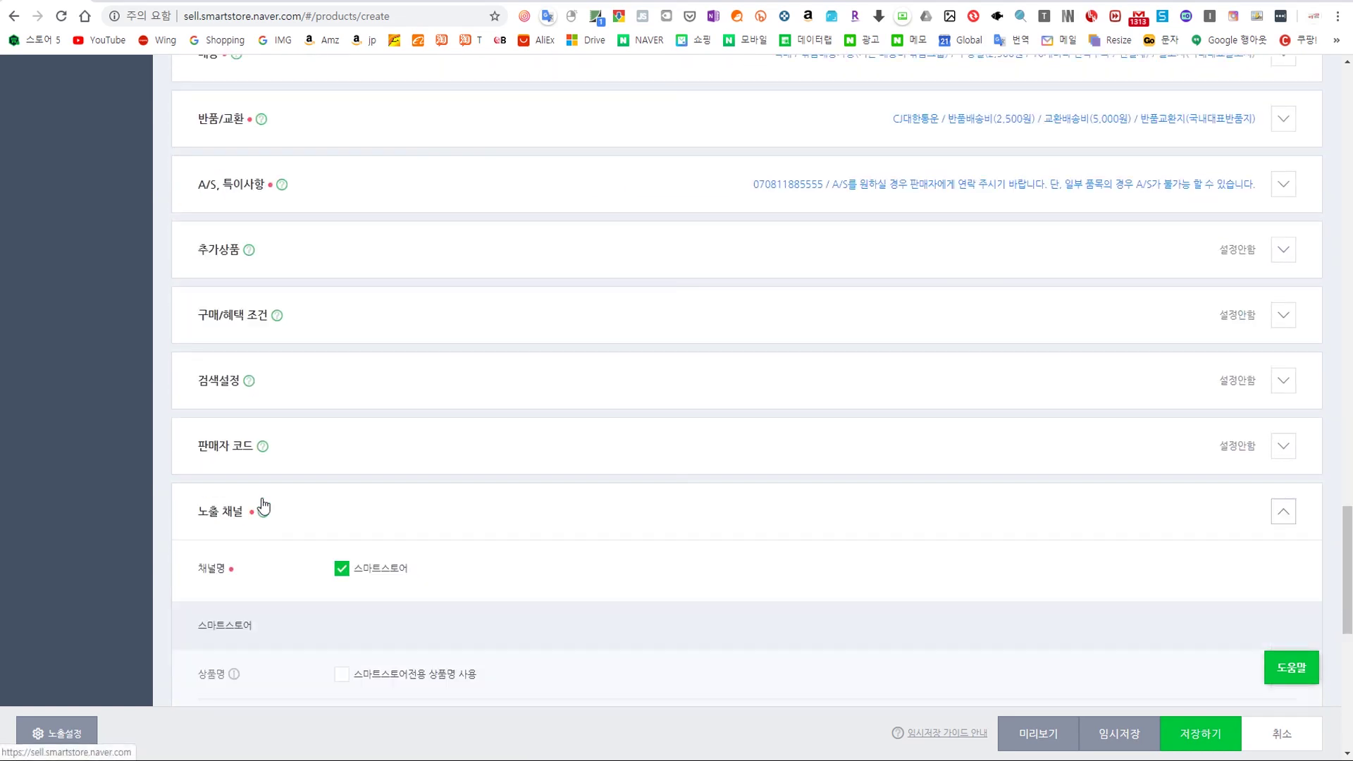
pyautogui.click(266, 508)
pyautogui.scroll(-1, 631, 483)
pyautogui.scroll(-3, 367, 372)
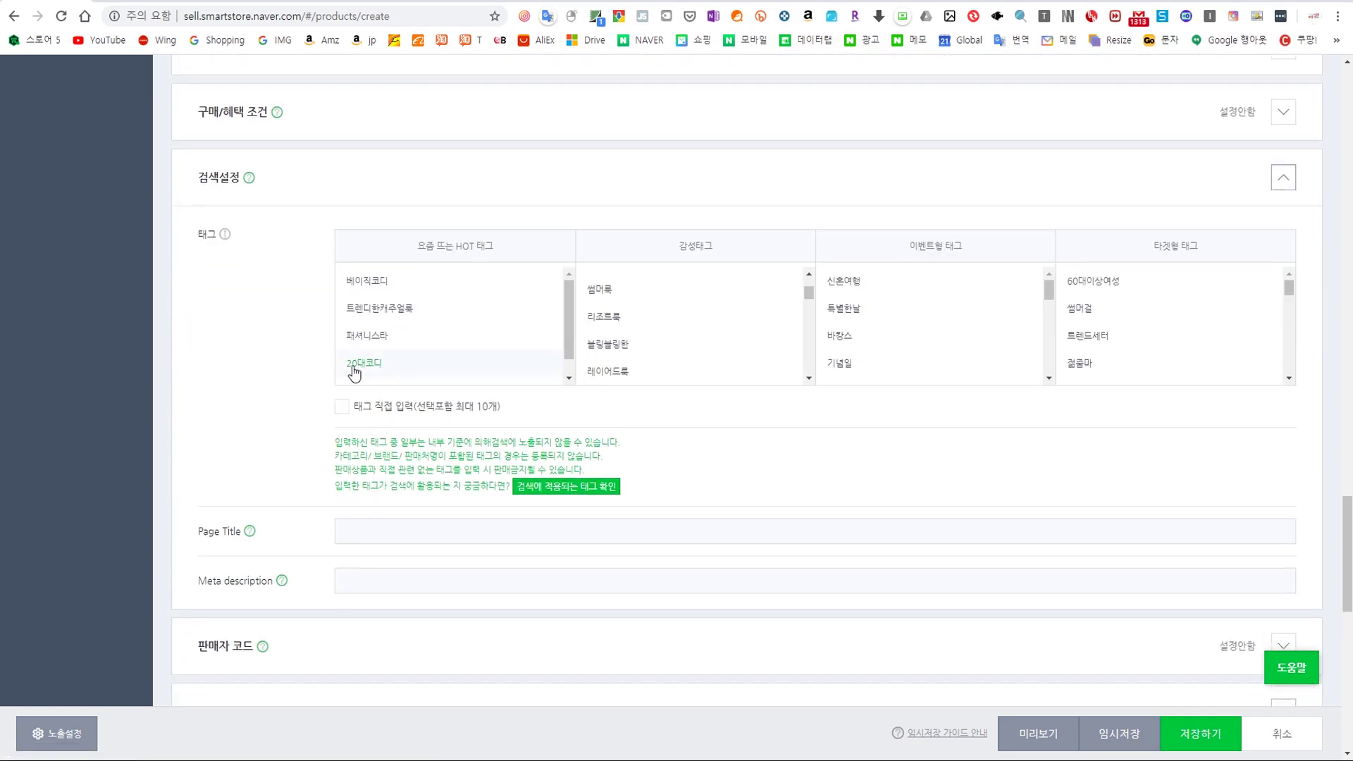
pyautogui.click(341, 408)
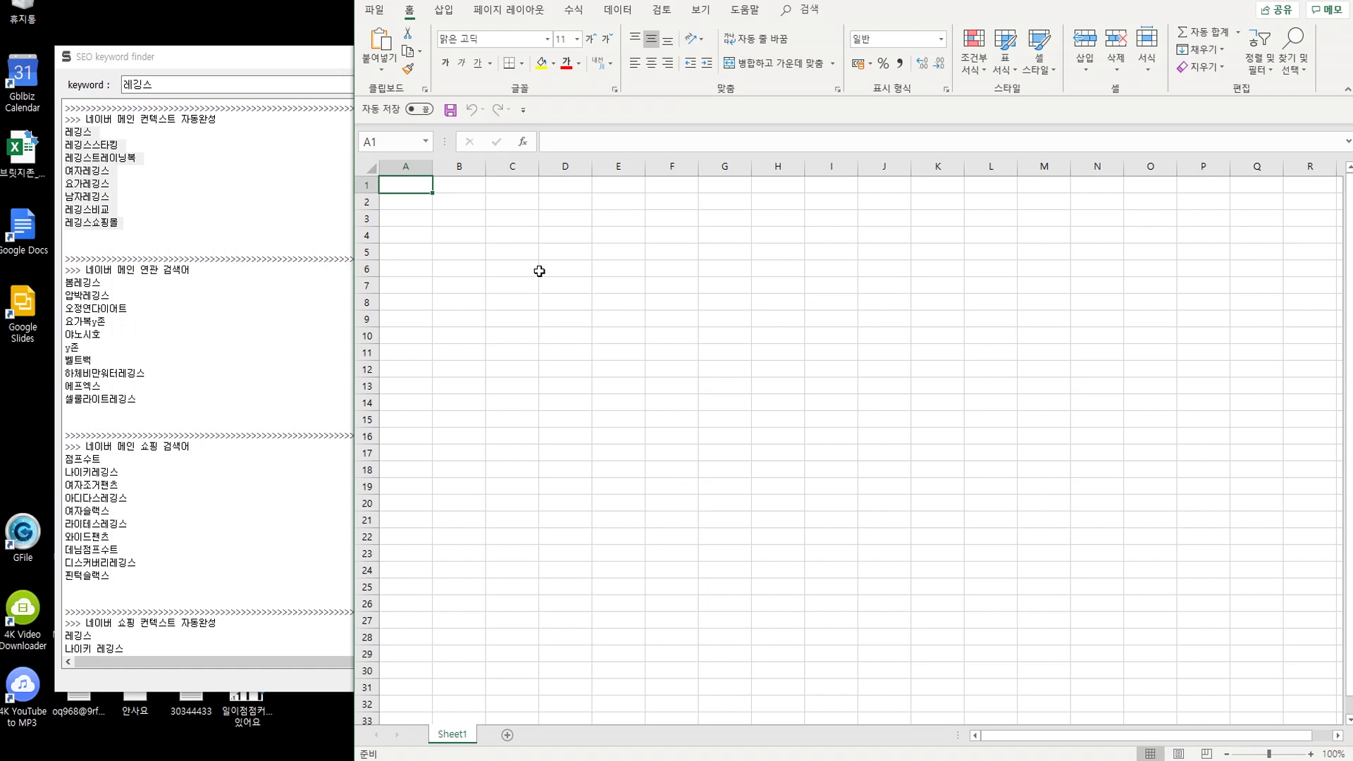
# - Paste the copied autocomplete keywords into the blank Excel sheet, starting at D5
pyautogui.click(575, 255)
pyautogui.rightClick(575, 255)
pyautogui.click(631, 330)
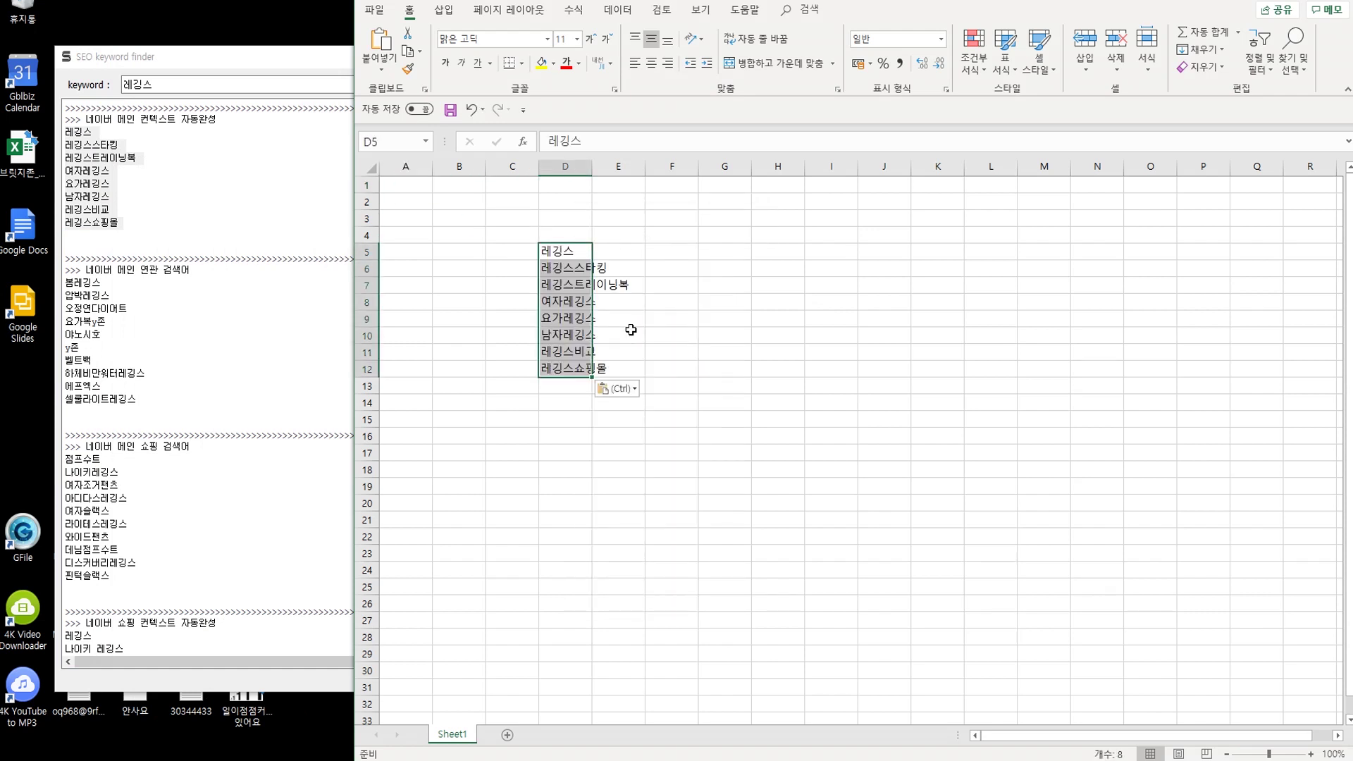
# - Copy the 네이버 메인 연관 검색어 keywords to D14 and the 네이버 메인 쇼핑 검색어 keywords to D25
pyautogui.click(227, 301)
pyautogui.moveTo(66, 283); pyautogui.dragTo(138, 405)
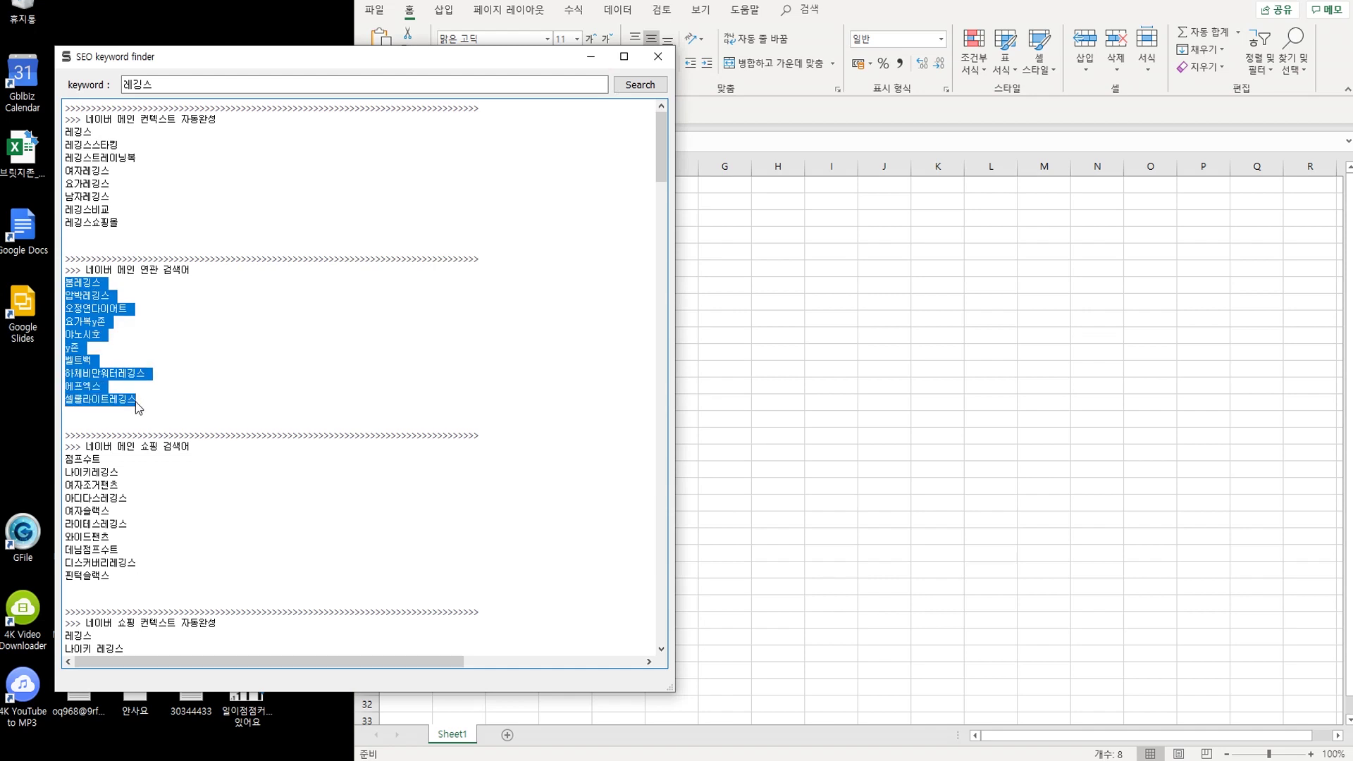
pyautogui.hotkey('ctrl', 'c')
pyautogui.hotkey('alt', 'Tab')
pyautogui.click(548, 401)
pyautogui.hotkey('ctrl', 'v')
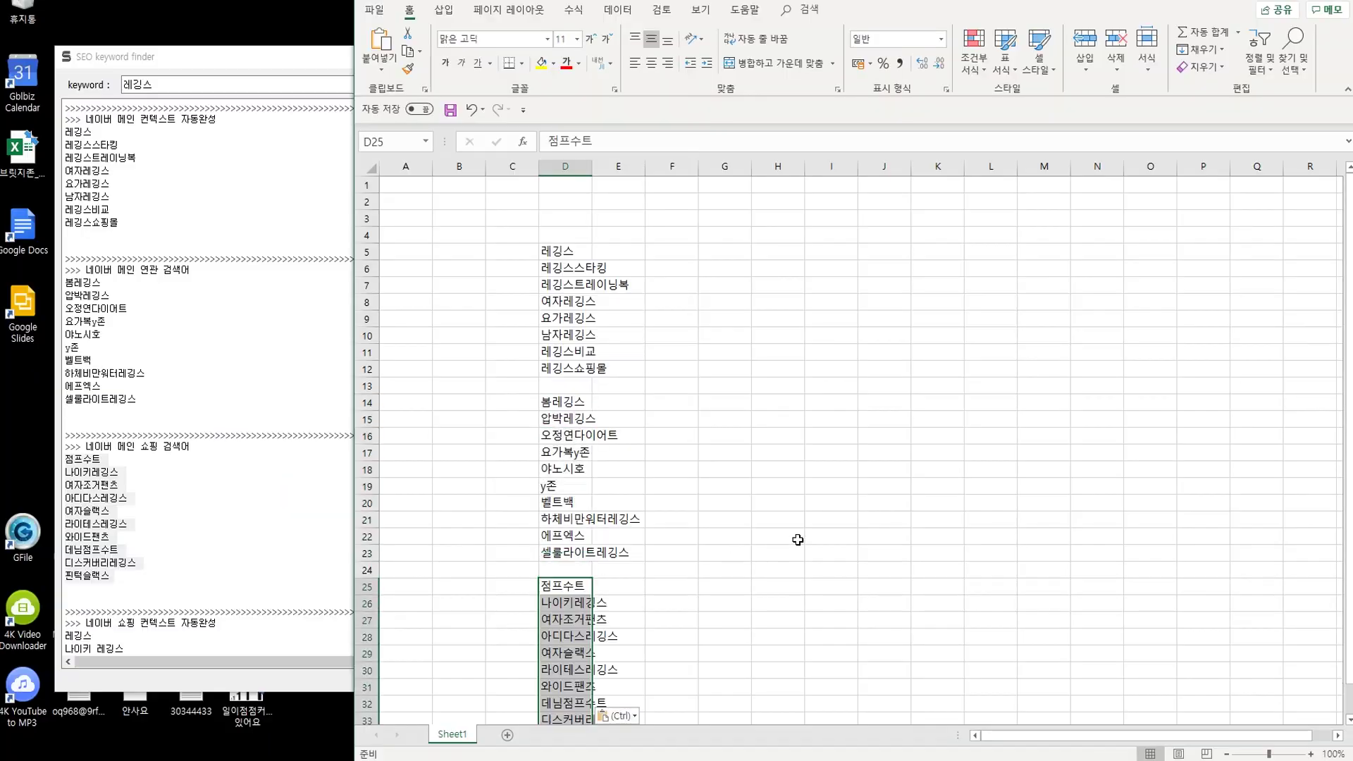
# - Copy the 네이버 쇼핑 컨텍스트 자동완성 keywords from SEO keyword finder into the sheet, starting at D37
pyautogui.scroll(-3, 794, 541)
pyautogui.click(112, 403)
pyautogui.moveTo(75, 388); pyautogui.dragTo(137, 589)
pyautogui.hotkey('ctrl', 'c')
pyautogui.hotkey('alt', 'Tab')
pyautogui.click(568, 386)
pyautogui.hotkey('ctrl', 'v')
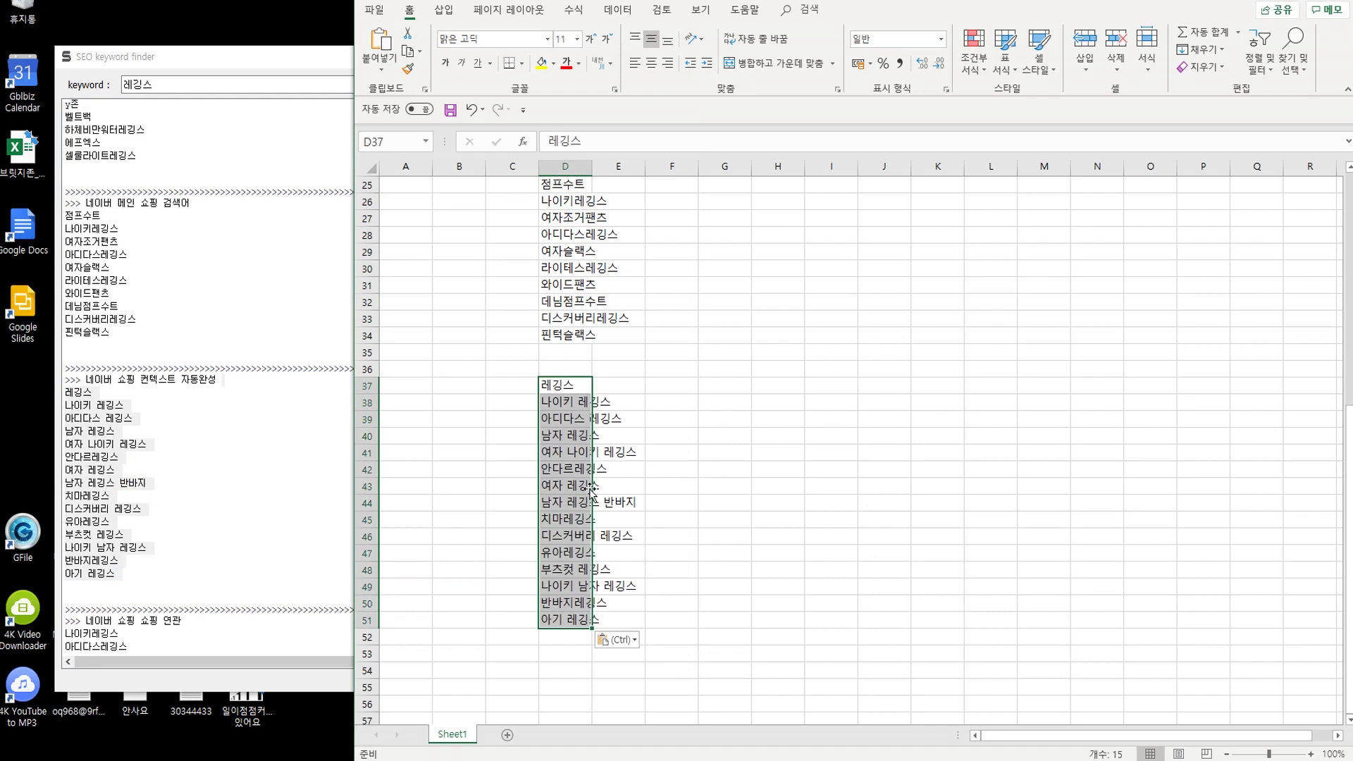
# - Copy the 네이버 쇼핑 쇼핑 연관 keywords together with the following 쇼핑 검색어 group into the sheet, starting at D53
pyautogui.click(188, 538)
pyautogui.scroll(-5, 187, 537)
pyautogui.moveTo(68, 451); pyautogui.dragTo(193, 280)
pyautogui.hotkey('ctrl', 'c')
pyautogui.hotkey('alt', 'Tab')
pyautogui.click(547, 455)
pyautogui.hotkey('ctrl', 'v')
pyautogui.scroll(-4, 764, 451)
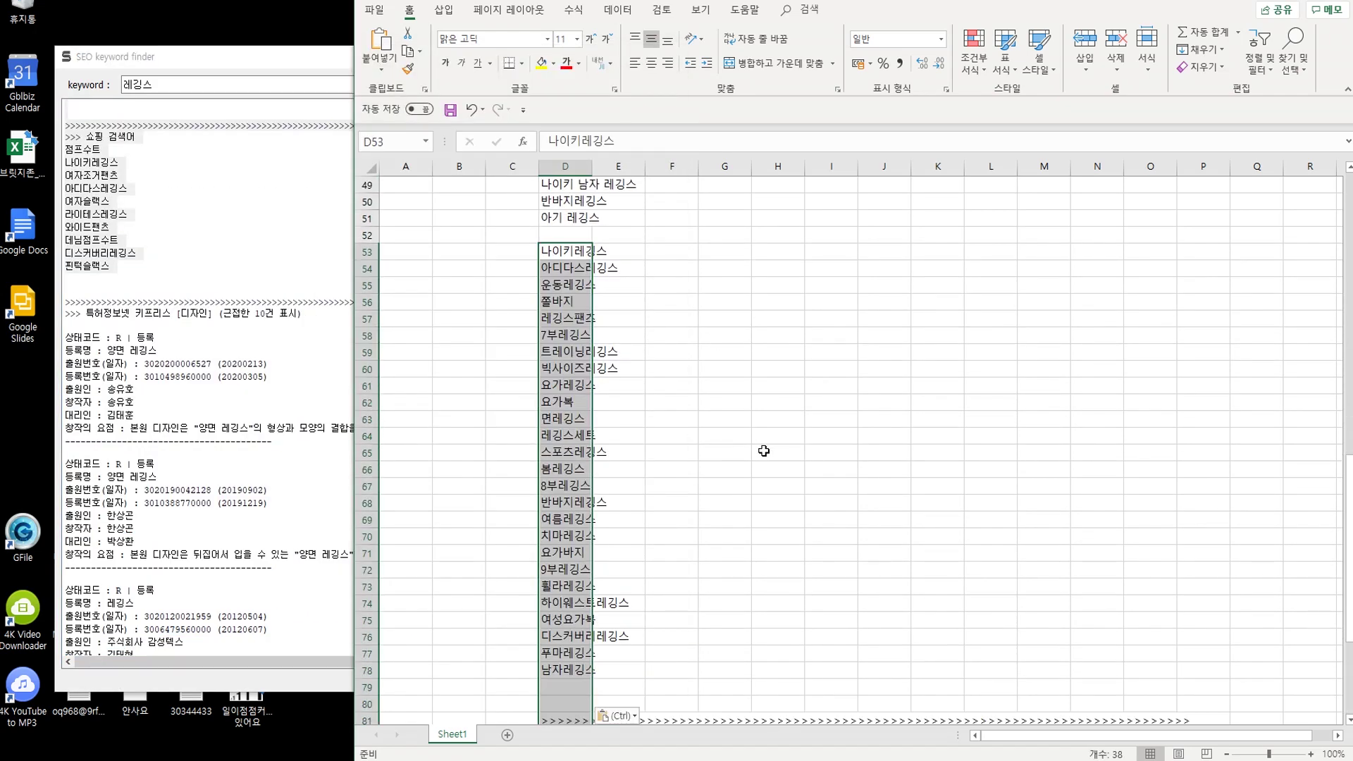
# - Delete row 81, which holds the >>> separator line above the 쇼핑 검색어 heading
pyautogui.scroll(-4, 764, 450)
pyautogui.moveTo(367, 519)
pyautogui.mouseDown()
pyautogui.moveTo(366, 212)
pyautogui.moveTo(367, 519)
pyautogui.mouseUp()
pyautogui.rightClick(367, 519)
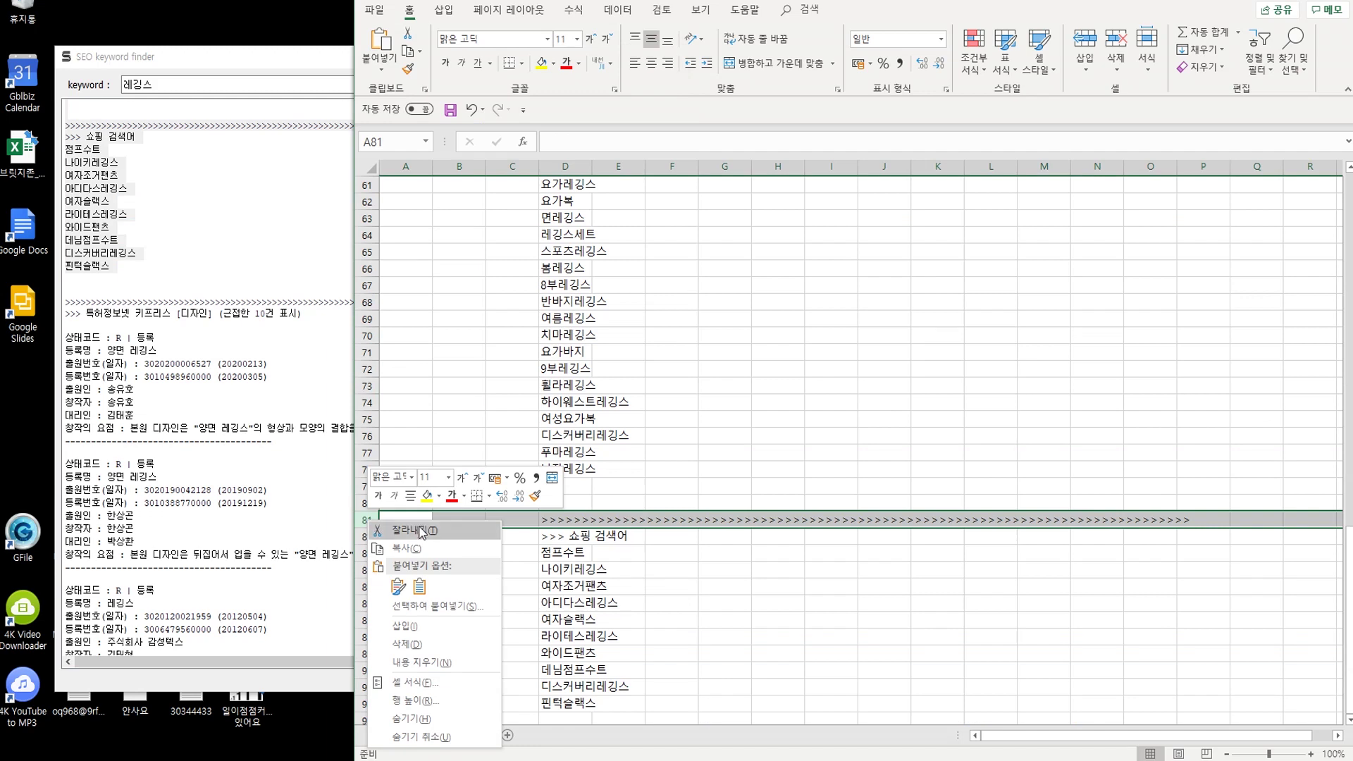
pyautogui.click(438, 645)
pyautogui.click(818, 434)
pyautogui.scroll(20, 804, 326)
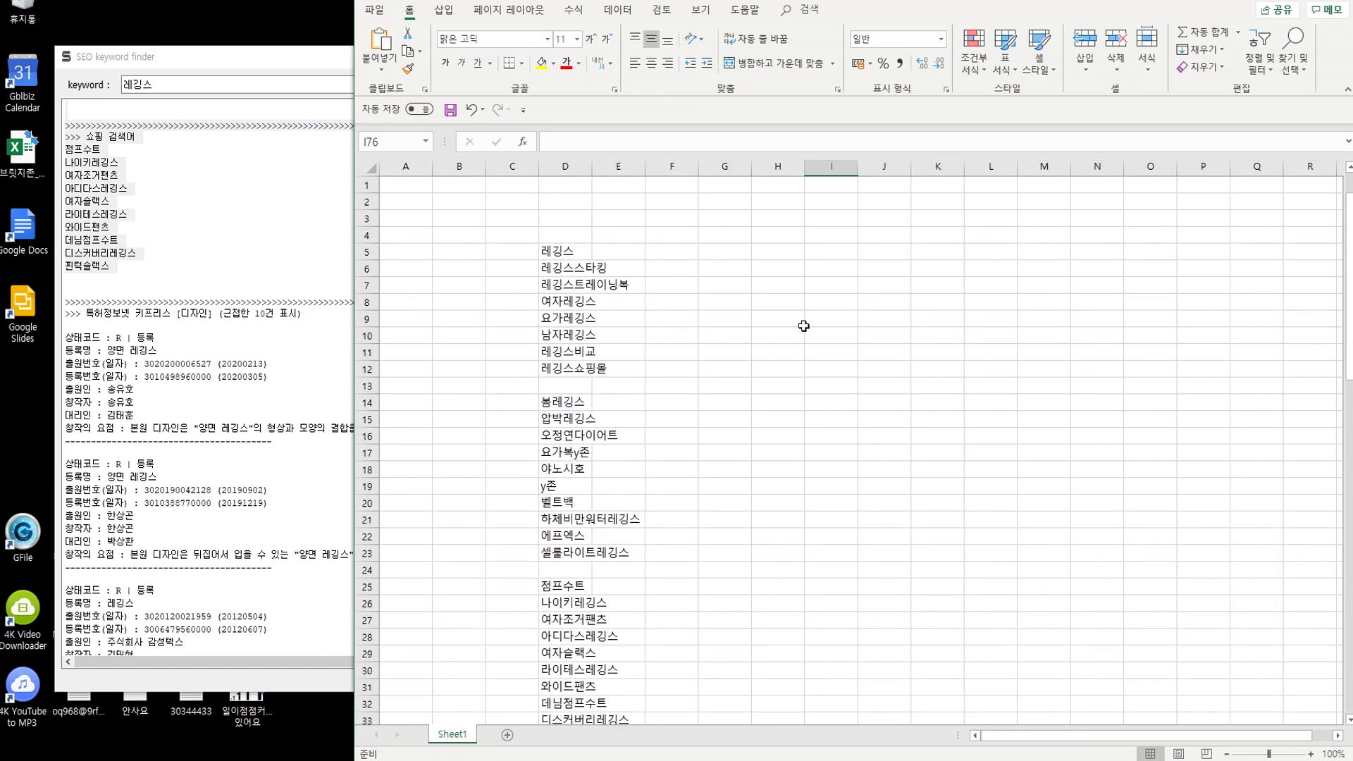
pyautogui.moveTo(550, 252); pyautogui.dragTo(576, 367)
pyautogui.hotkey('ctrl', 'c')
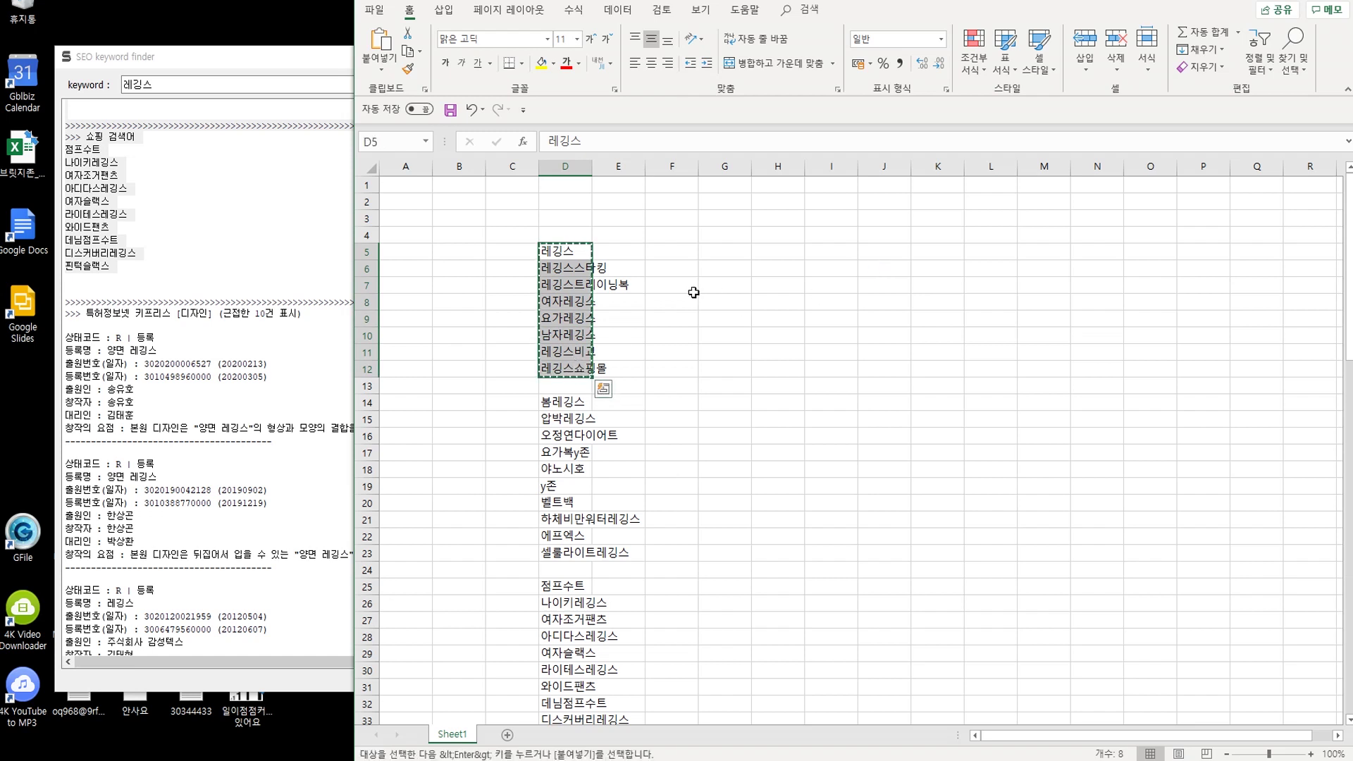
pyautogui.click(705, 300)
pyautogui.click(713, 232)
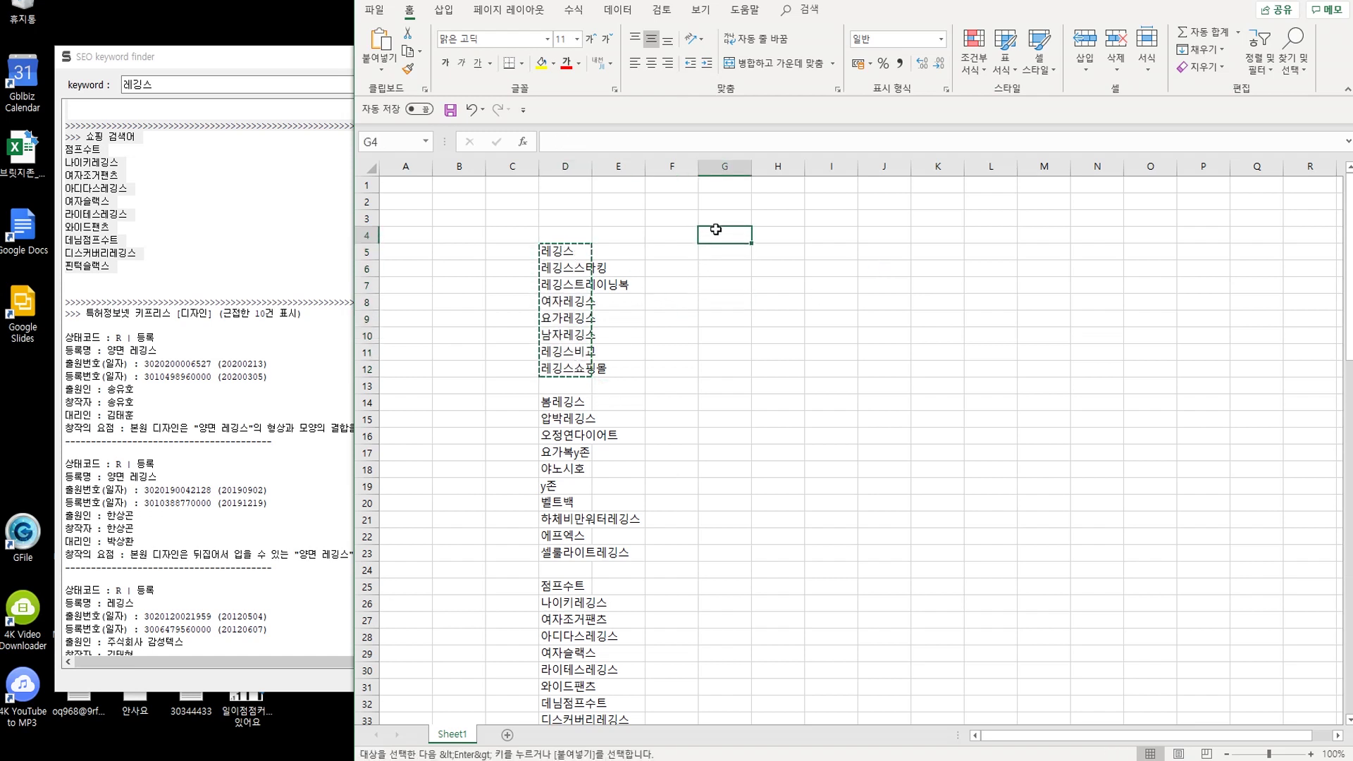
pyautogui.press('Escape')
# - Copy the whole keyword list D5:D91 and paste it transposed into row 66, starting at G66
pyautogui.moveTo(571, 249); pyautogui.dragTo(578, 671)
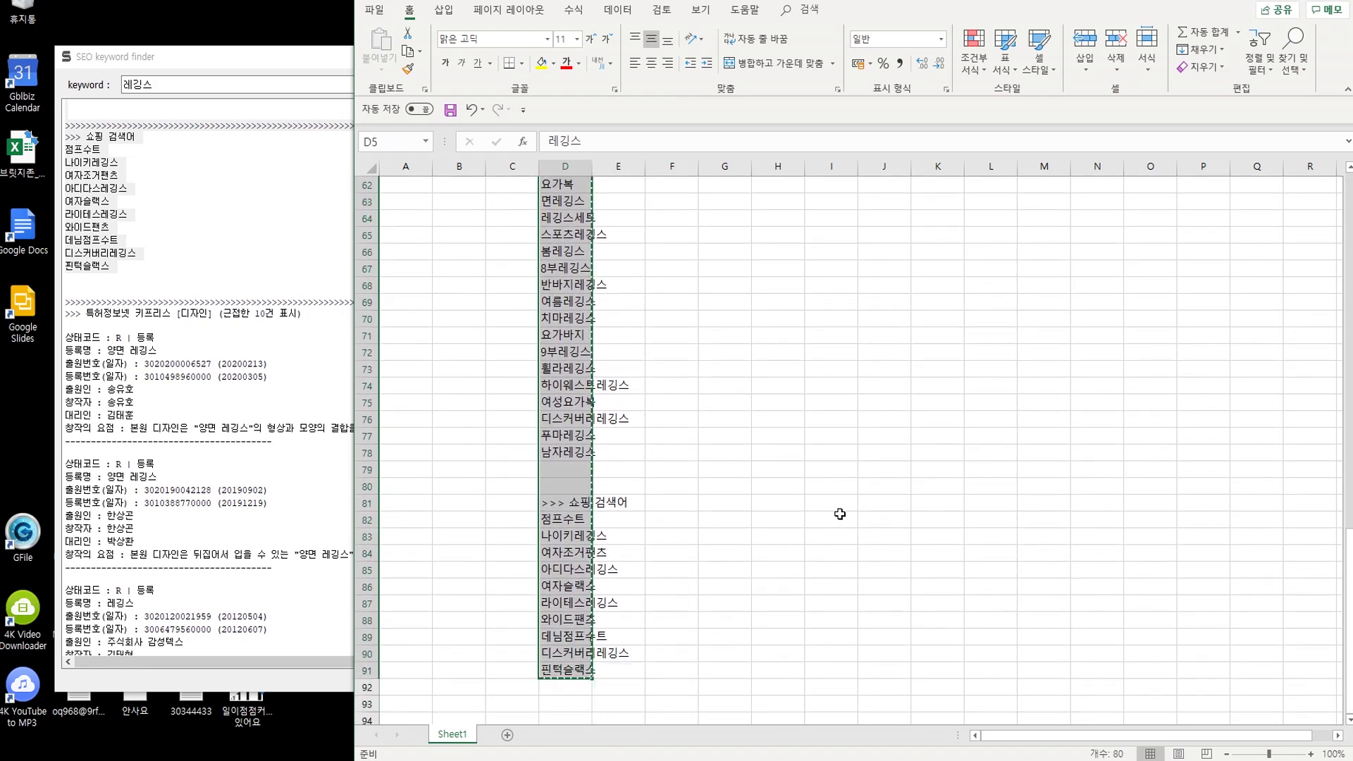
pyautogui.hotkey('ctrl', 'c')
pyautogui.rightClick(735, 251)
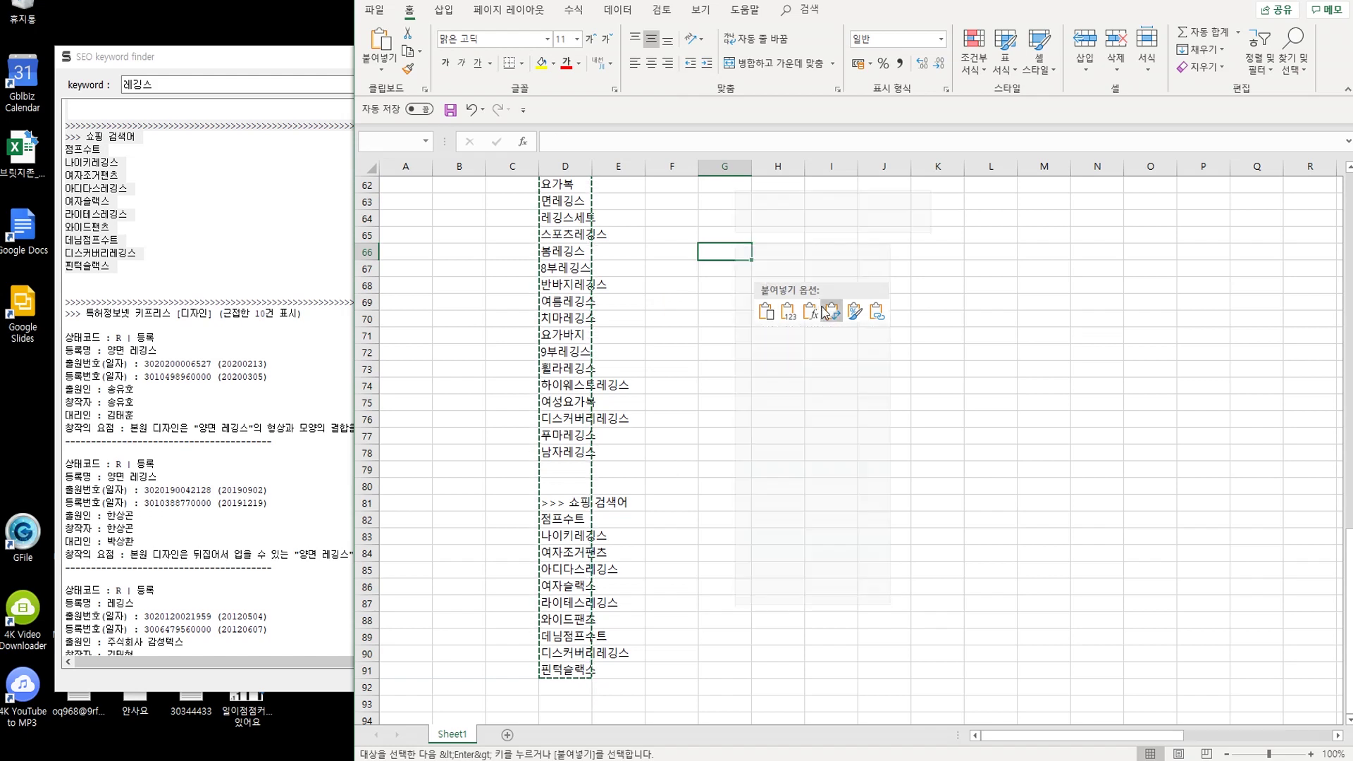
pyautogui.click(825, 310)
# - Enter =G66&"," in G70 and fill the formula across row 70 through column AJ
pyautogui.click(725, 318)
pyautogui.write('=')
pyautogui.click(722, 251)
pyautogui.write('&')
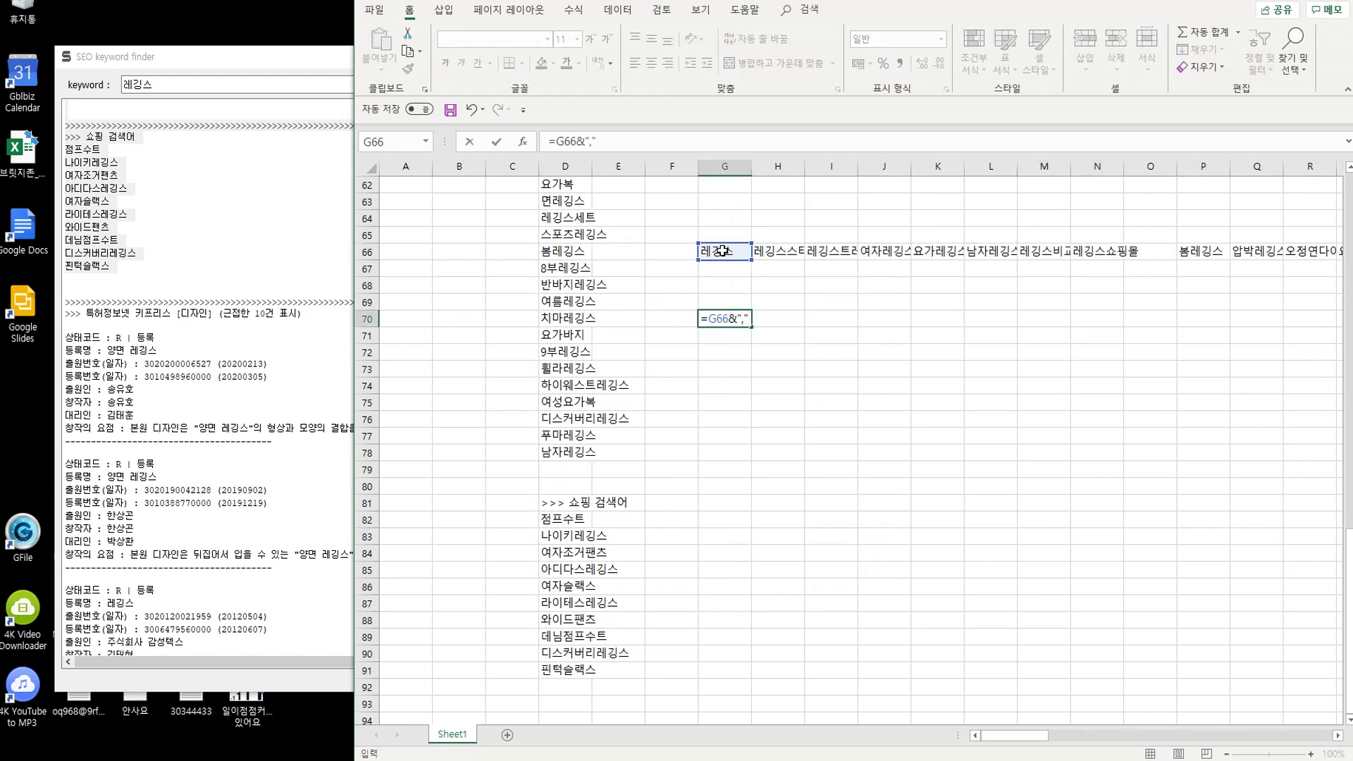
pyautogui.write('","')
pyautogui.press('Return')
pyautogui.click(731, 319)
pyautogui.moveTo(753, 330); pyautogui.dragTo(1254, 322)
pyautogui.click(1044, 420)
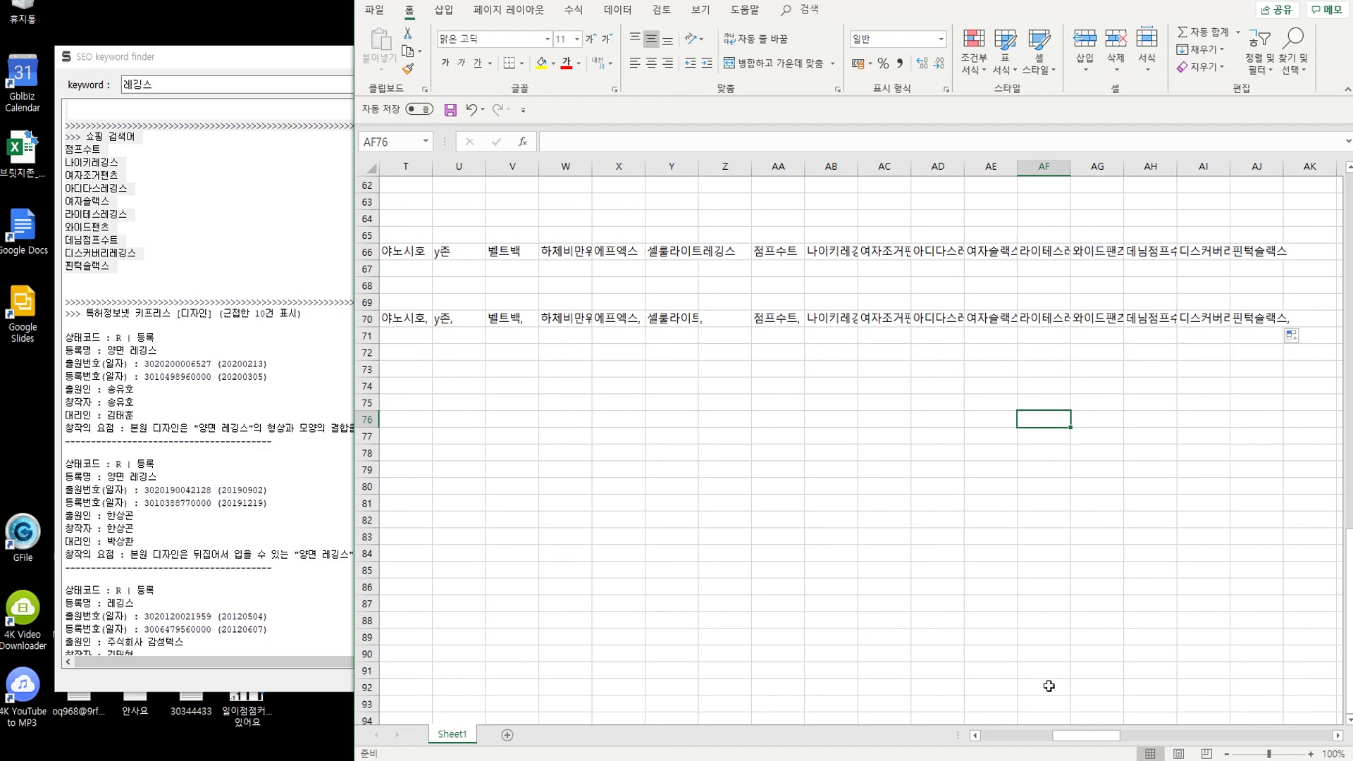
# - Copy the comma-terminated keywords from row 70 into the SmartStore direct tag field and acknowledge the resulting notices
pyautogui.moveTo(1086, 735); pyautogui.dragTo(1008, 735)
pyautogui.moveTo(709, 314); pyautogui.dragTo(1350, 324)
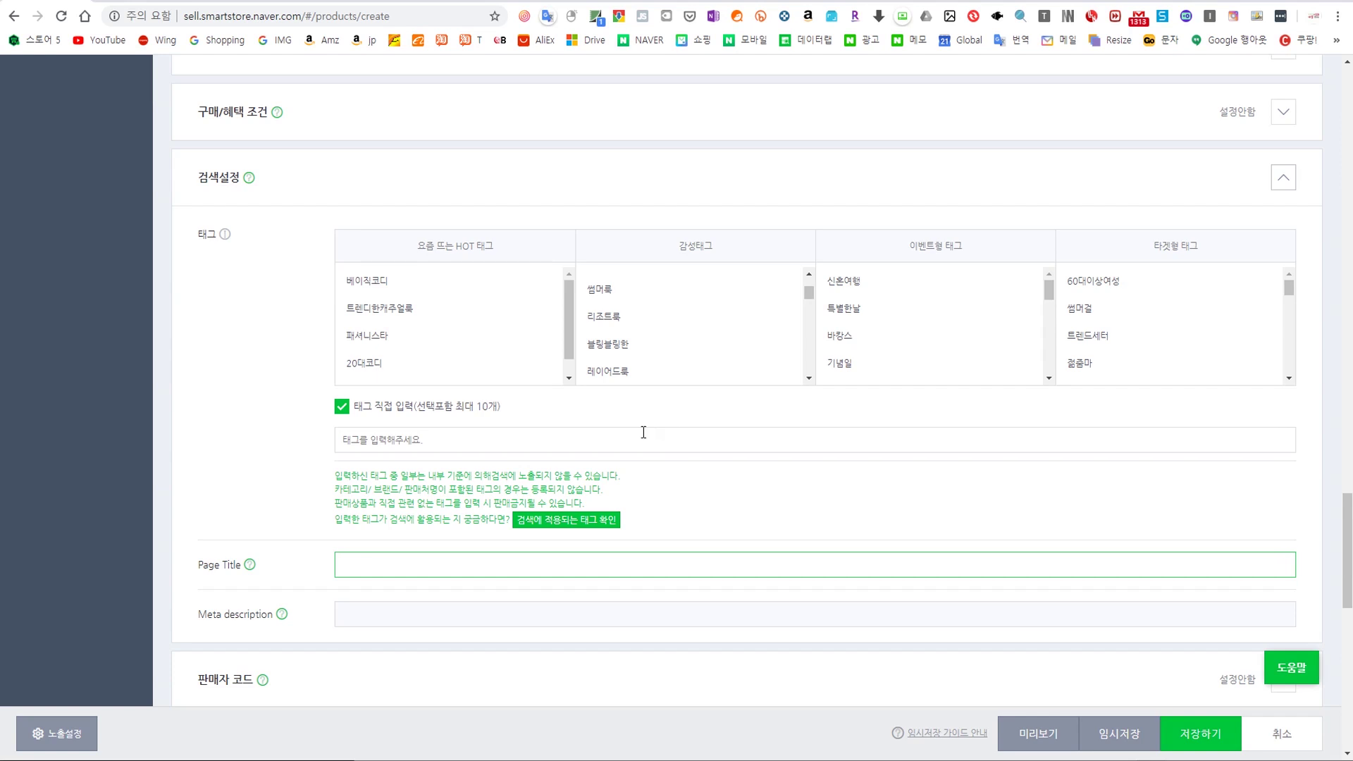
pyautogui.click(643, 432)
pyautogui.hotkey('ctrl', 'v')
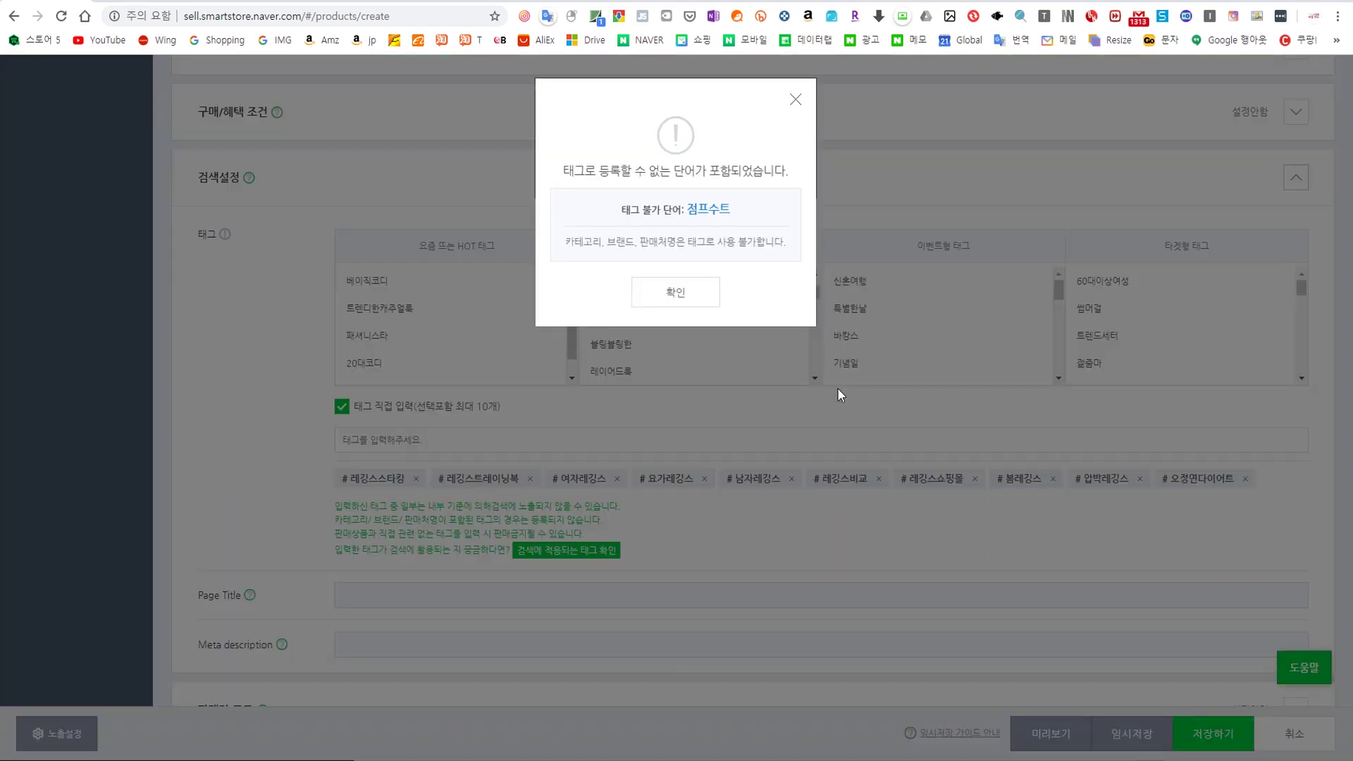
pyautogui.click(654, 291)
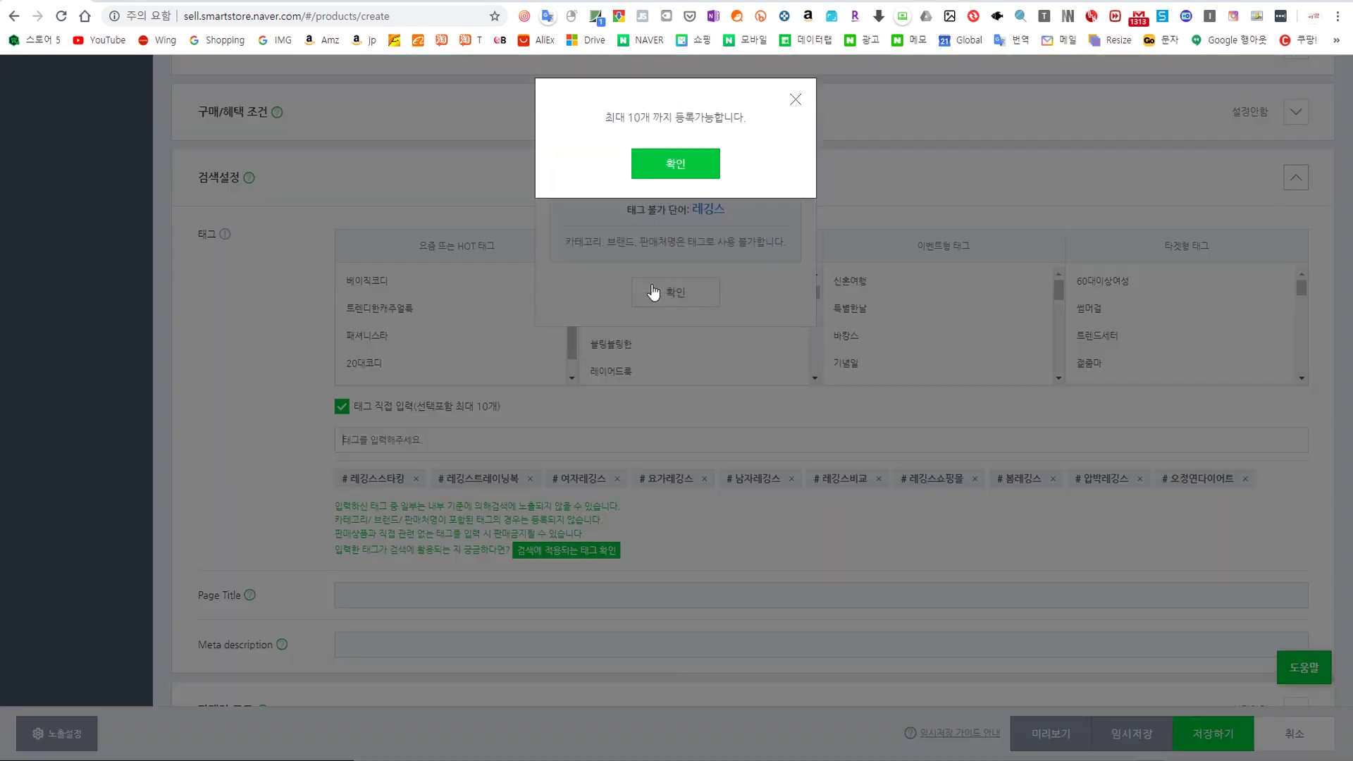
pyautogui.click(698, 177)
pyautogui.click(698, 178)
pyautogui.click(698, 176)
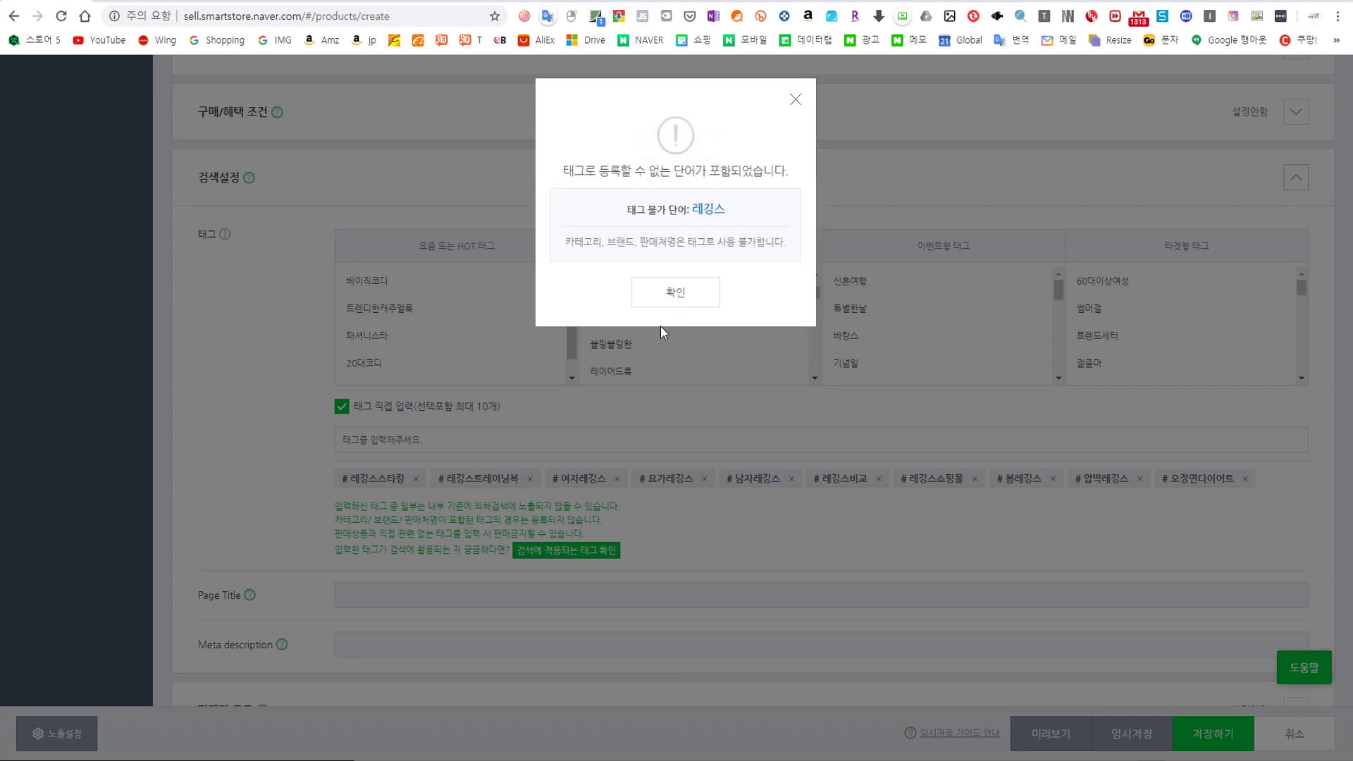
pyautogui.click(676, 303)
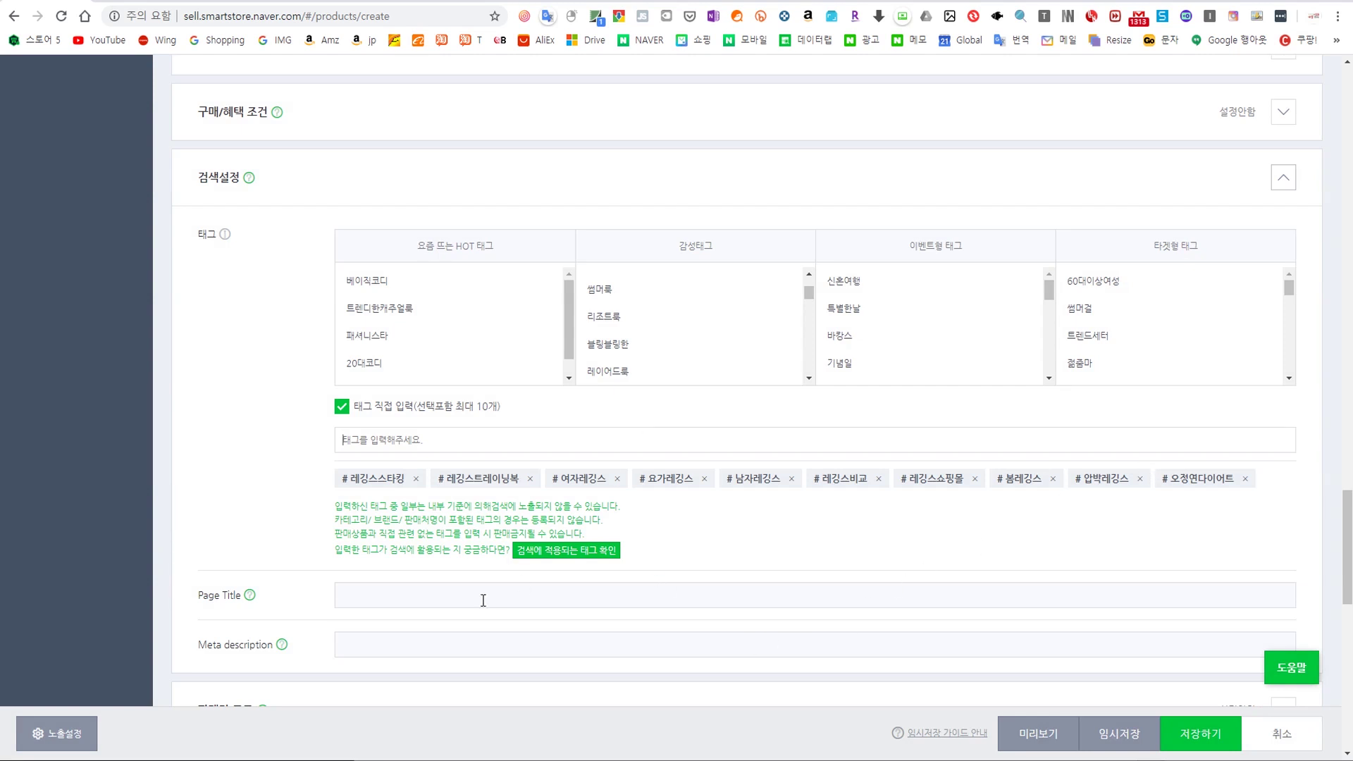
pyautogui.scroll(15, 642, 342)
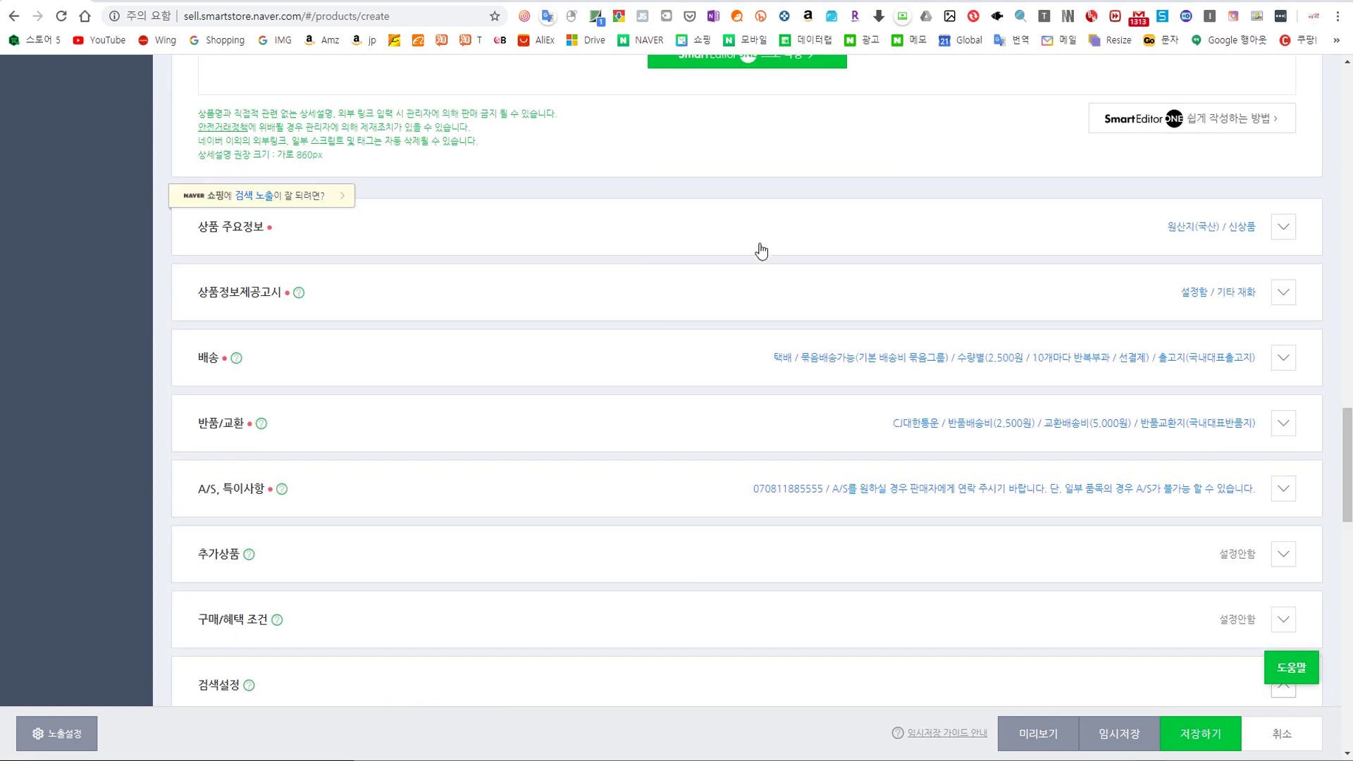
pyautogui.scroll(4, 423, 446)
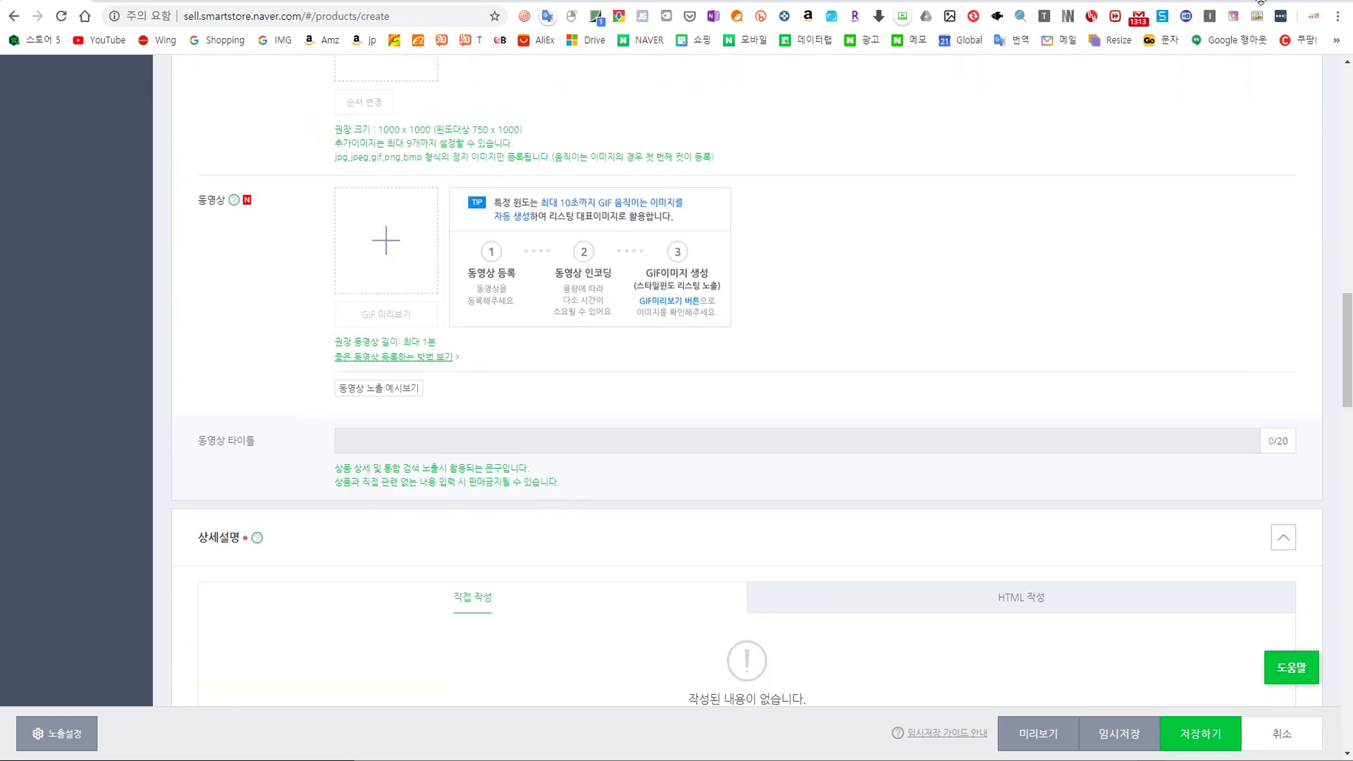